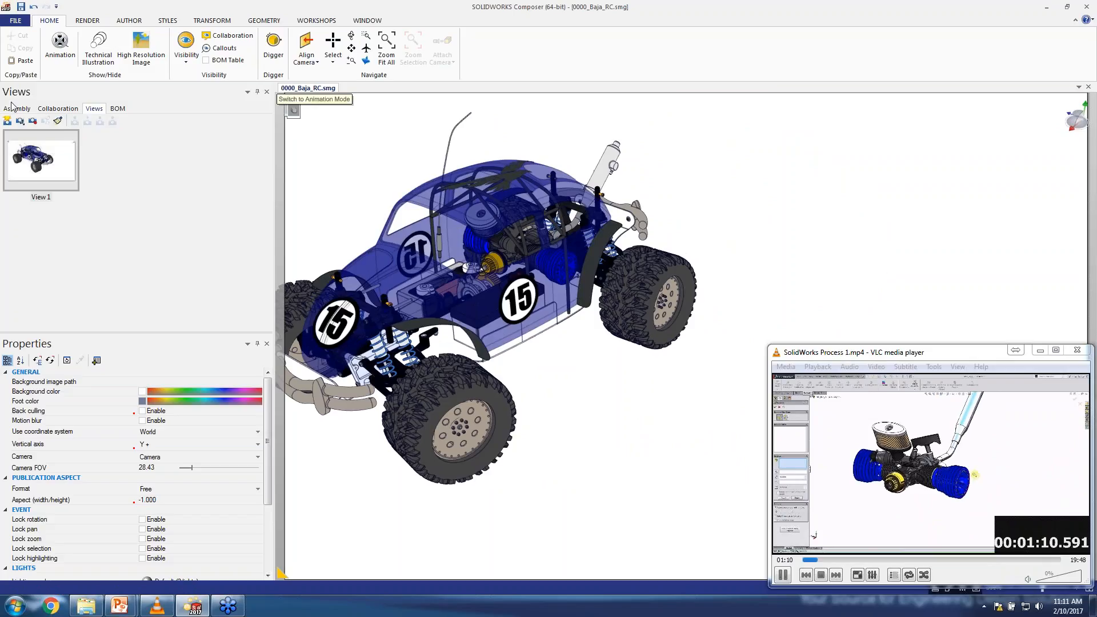
- Show only the 3000_RC_Boxer engine subassembly, hiding the rest of the car
{"action": "left_click", "coordinate": [17, 108]}
{"action": "left_click", "coordinate": [18, 142]}
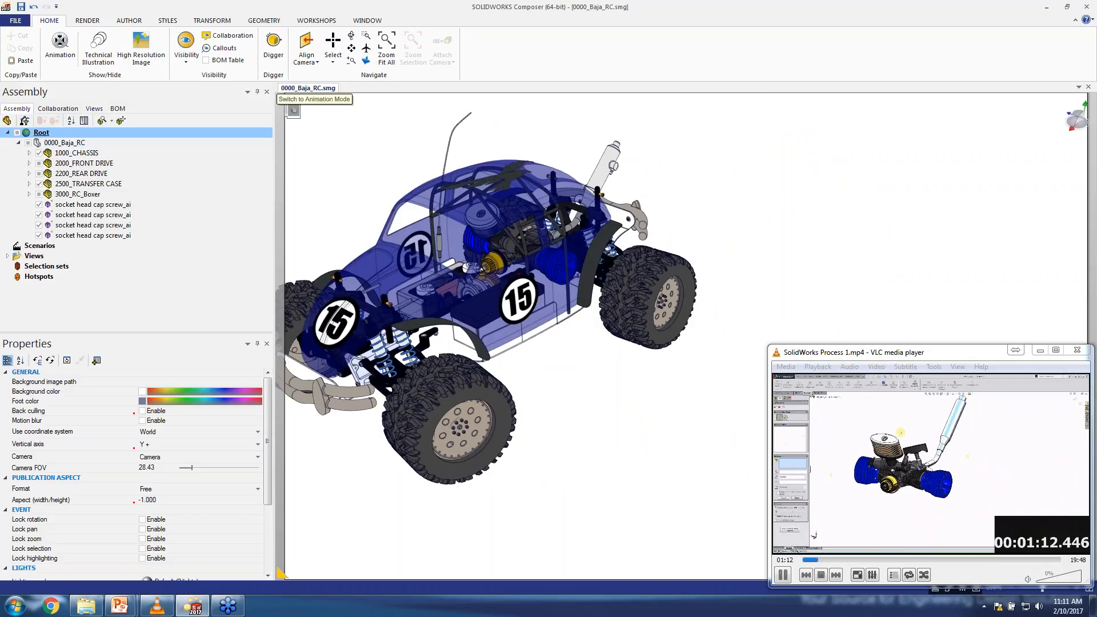
{"action": "left_click", "coordinate": [80, 194]}
{"action": "right_click", "coordinate": [366, 121]}
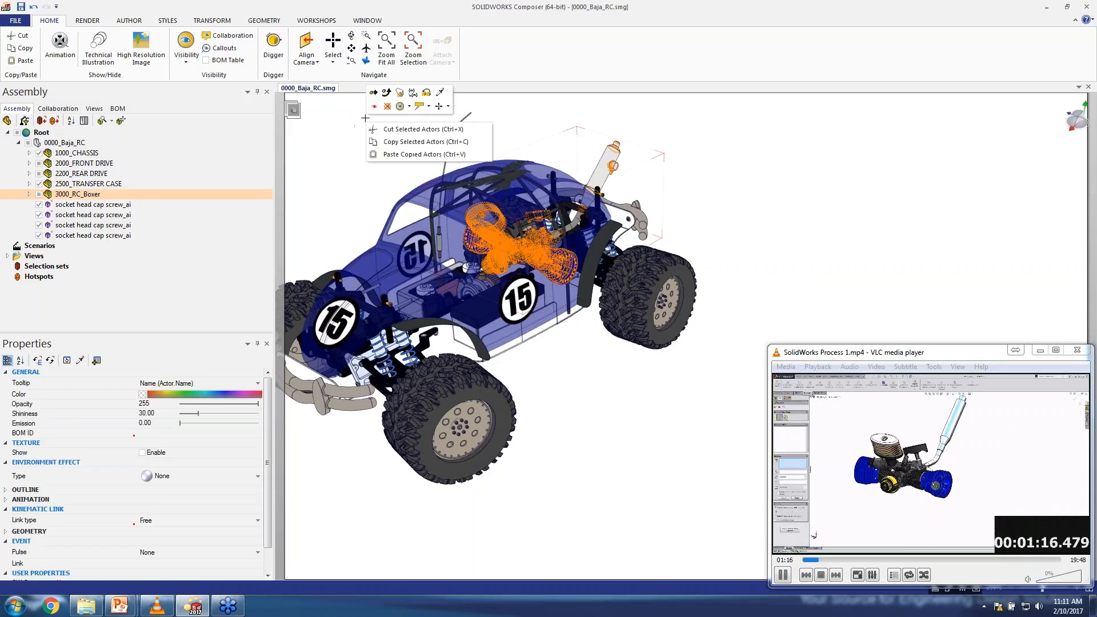
{"action": "left_click", "coordinate": [374, 107]}
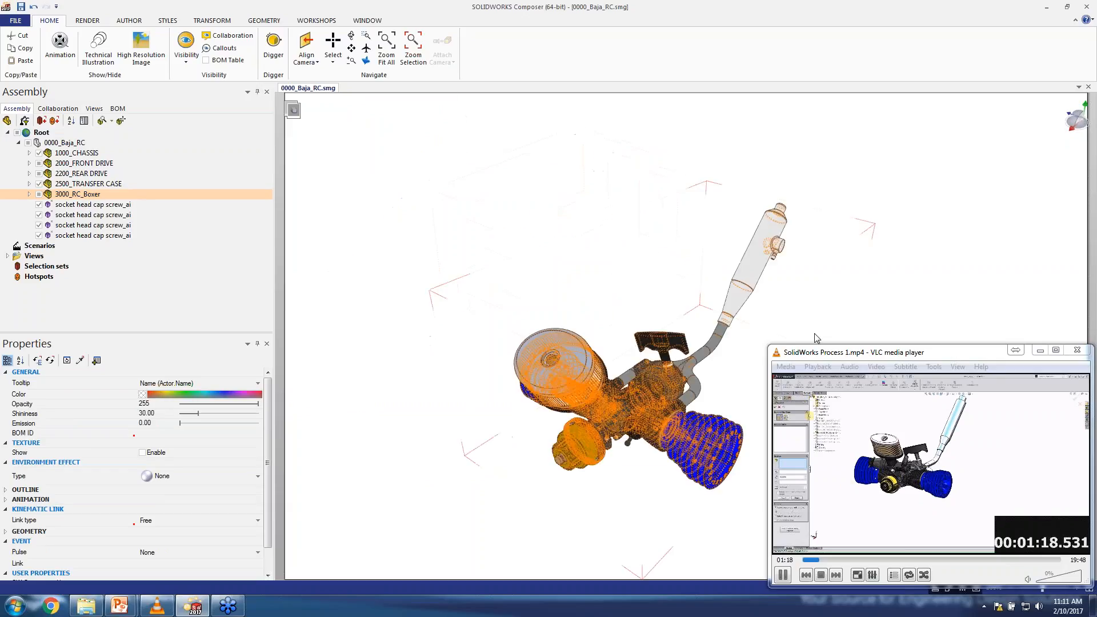
- Save the isolated engine as a new view and add a camera view of the same viewpoint, placed directly after View 1
{"action": "middle_click_drag", "start_coordinate": [886, 308], "coordinate": [664, 222]}
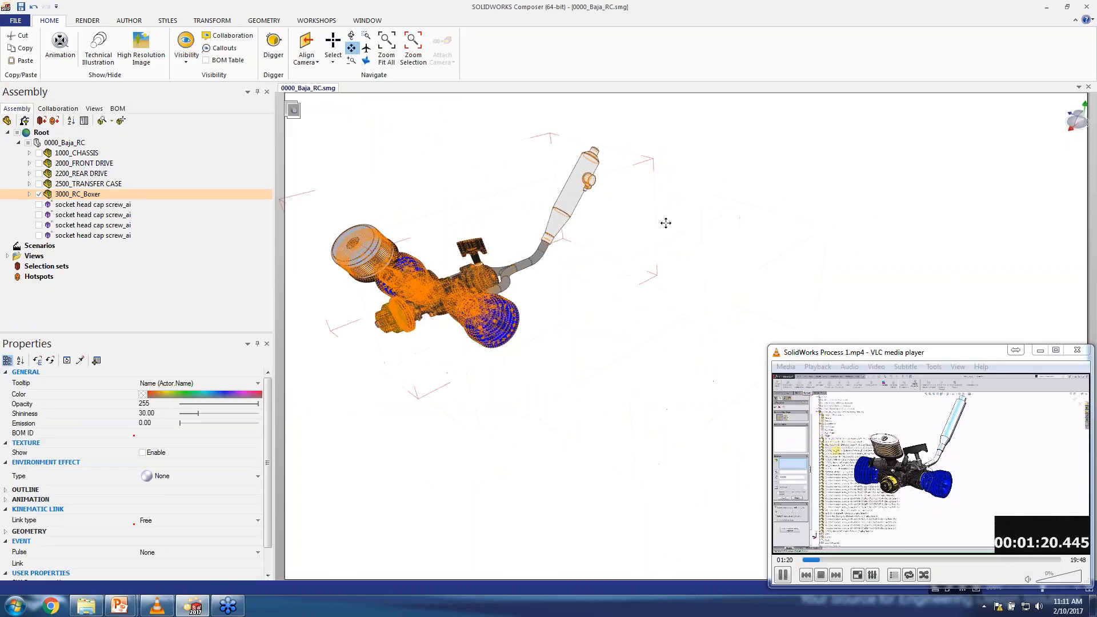
{"action": "mouse_move", "coordinate": [607, 251]}
{"action": "right_mouse_down"}
{"action": "mouse_move", "coordinate": [627, 259]}
{"action": "mouse_move", "coordinate": [616, 244]}
{"action": "right_mouse_up"}
{"action": "left_click", "coordinate": [629, 258]}
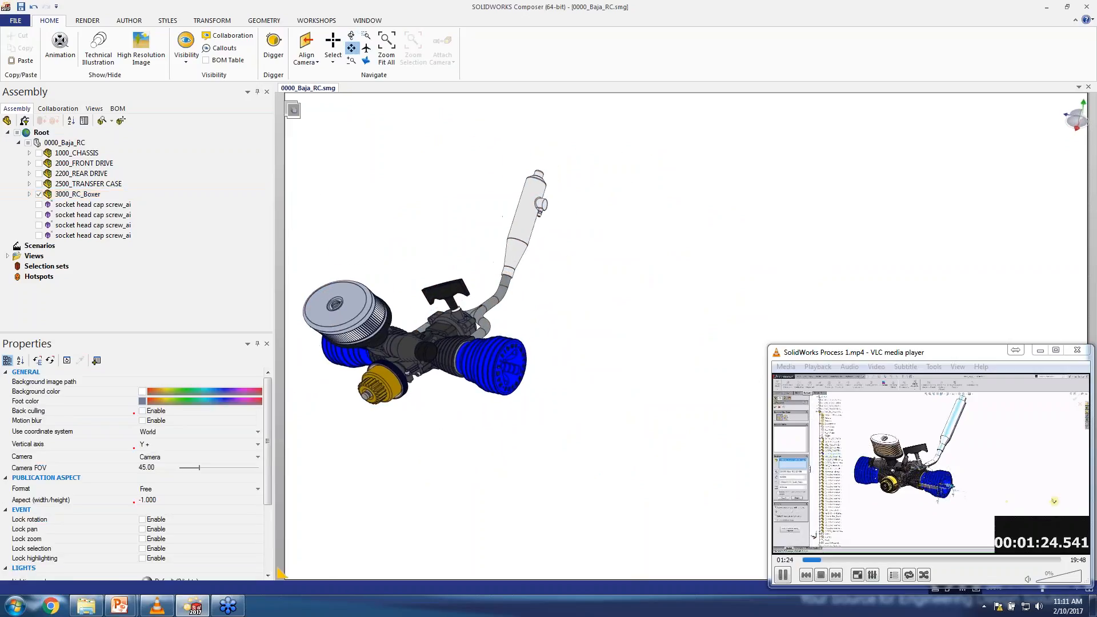
{"action": "middle_click_drag", "start_coordinate": [390, 198], "coordinate": [396, 188]}
{"action": "right_click_drag", "start_coordinate": [397, 188], "coordinate": [406, 186], "text": "alt"}
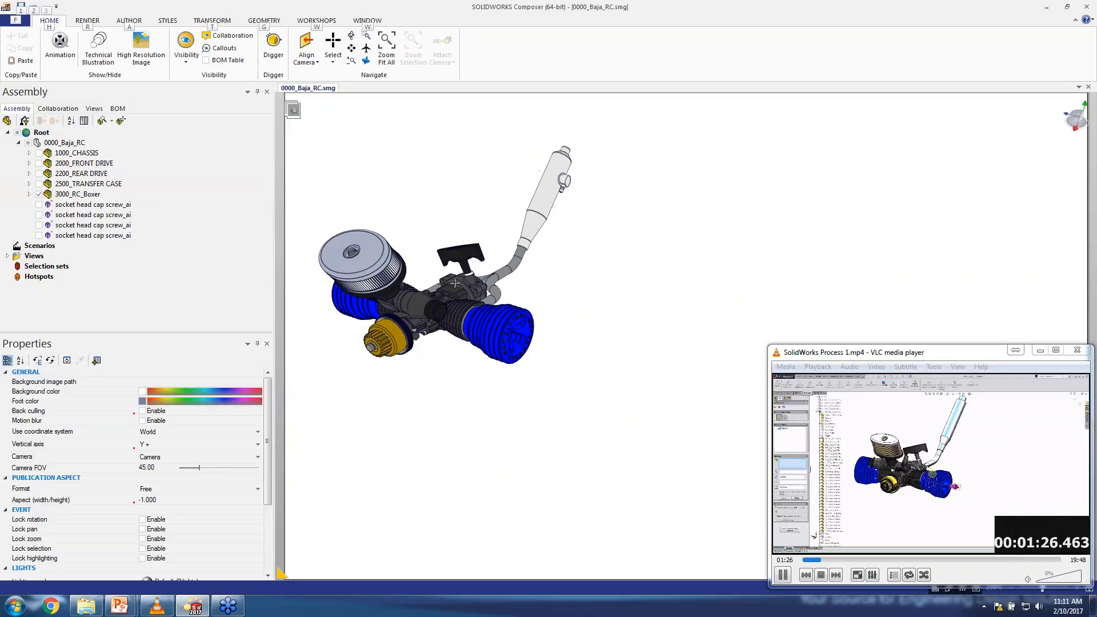
{"action": "key", "text": "alt"}
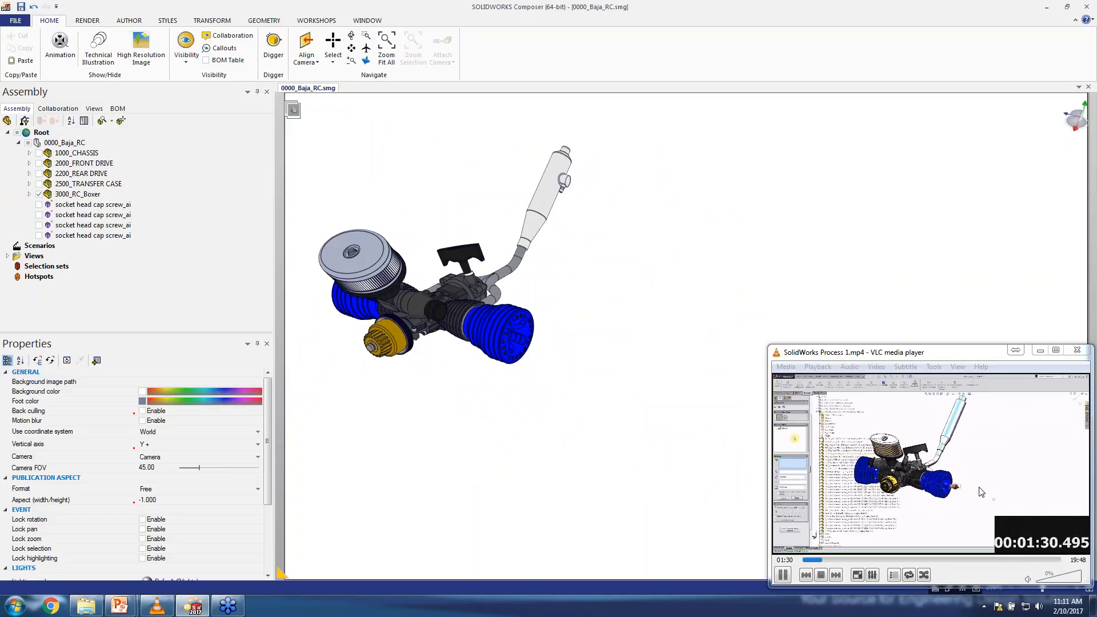
{"action": "left_click", "coordinate": [94, 108]}
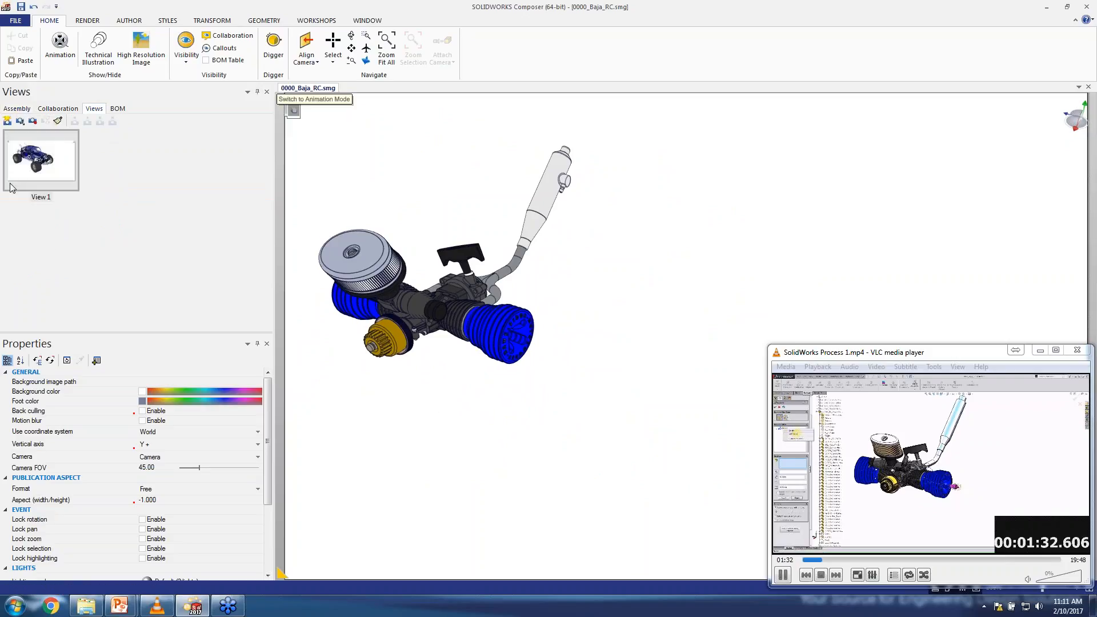
{"action": "left_click", "coordinate": [6, 120]}
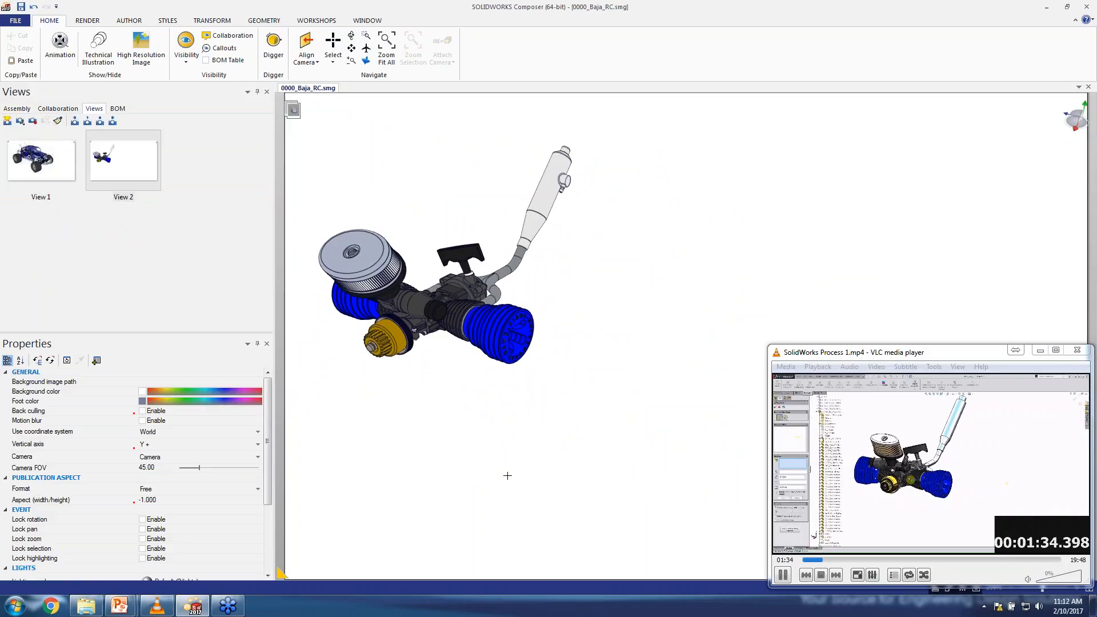
{"action": "left_click", "coordinate": [7, 121]}
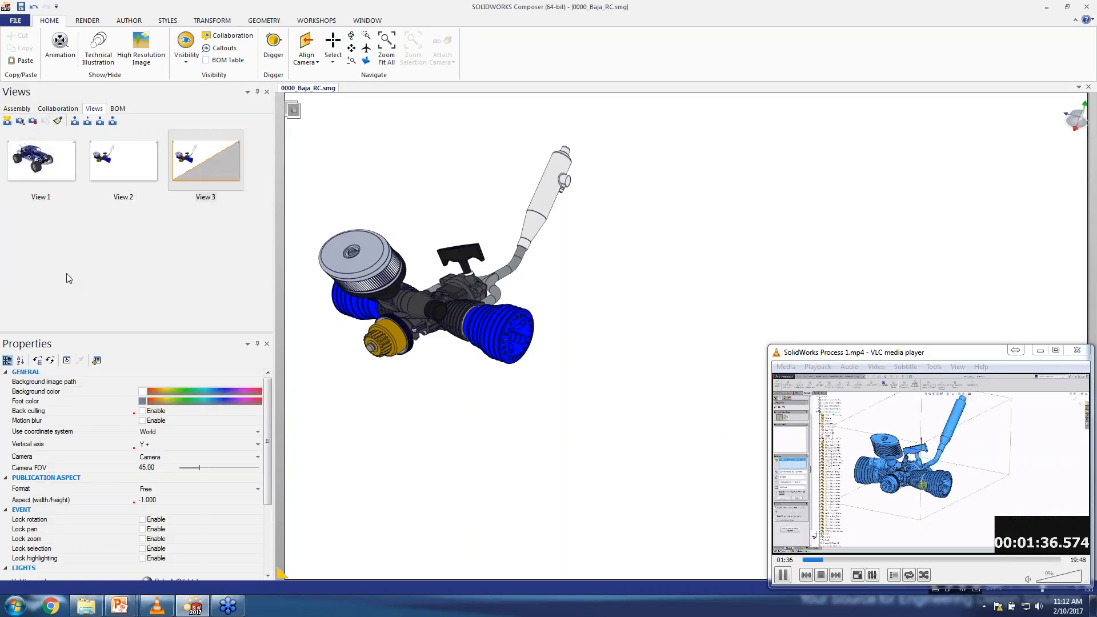
{"action": "left_click_drag", "start_coordinate": [215, 174], "coordinate": [114, 165]}
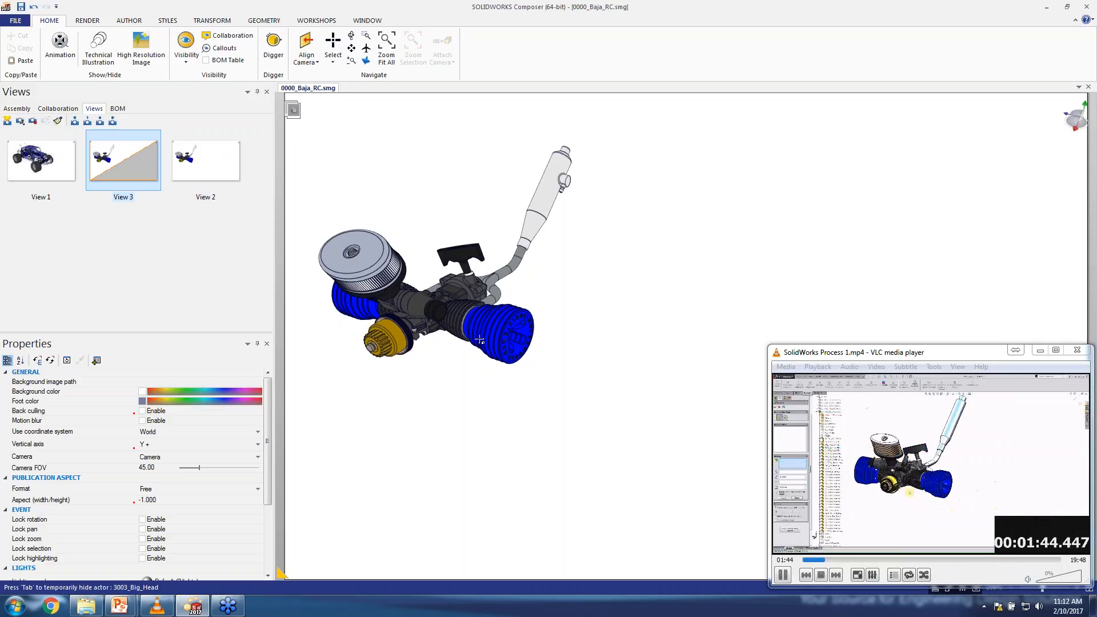
- Translate the blue 3003_Big_Head part outward along the cylinder axis, well clear of the engine
{"action": "left_click", "coordinate": [514, 349]}
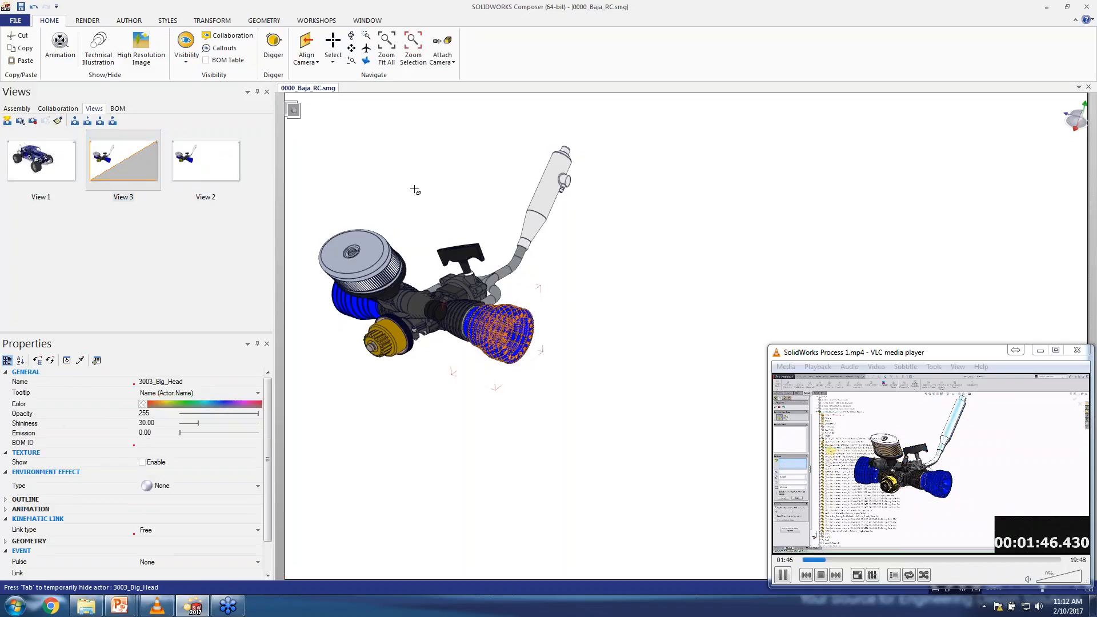
{"action": "left_click", "coordinate": [209, 21]}
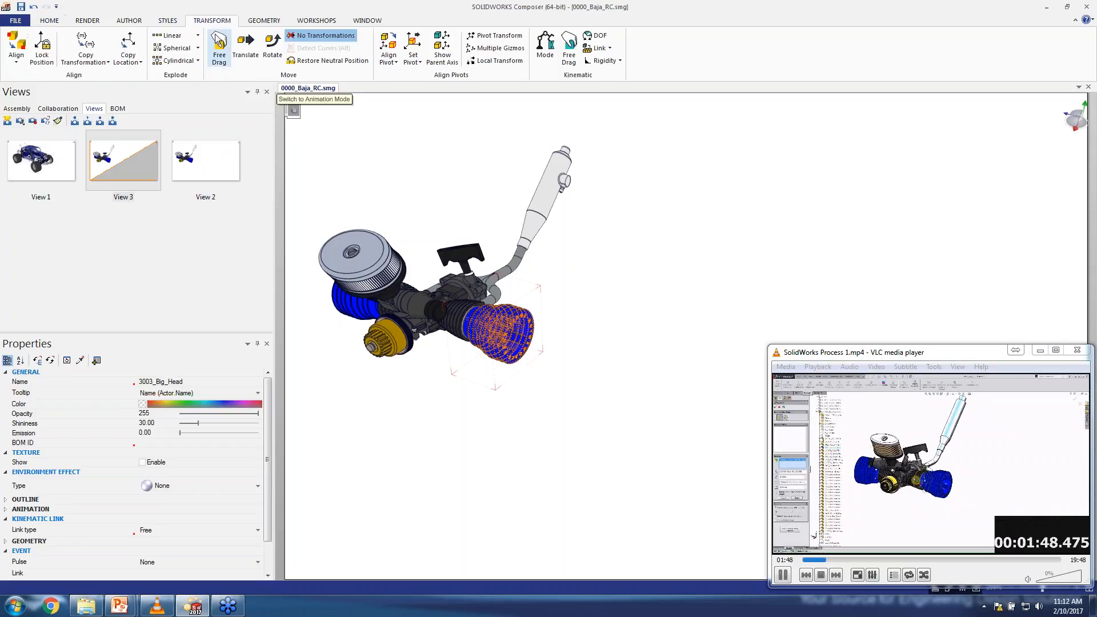
{"action": "left_click", "coordinate": [240, 63]}
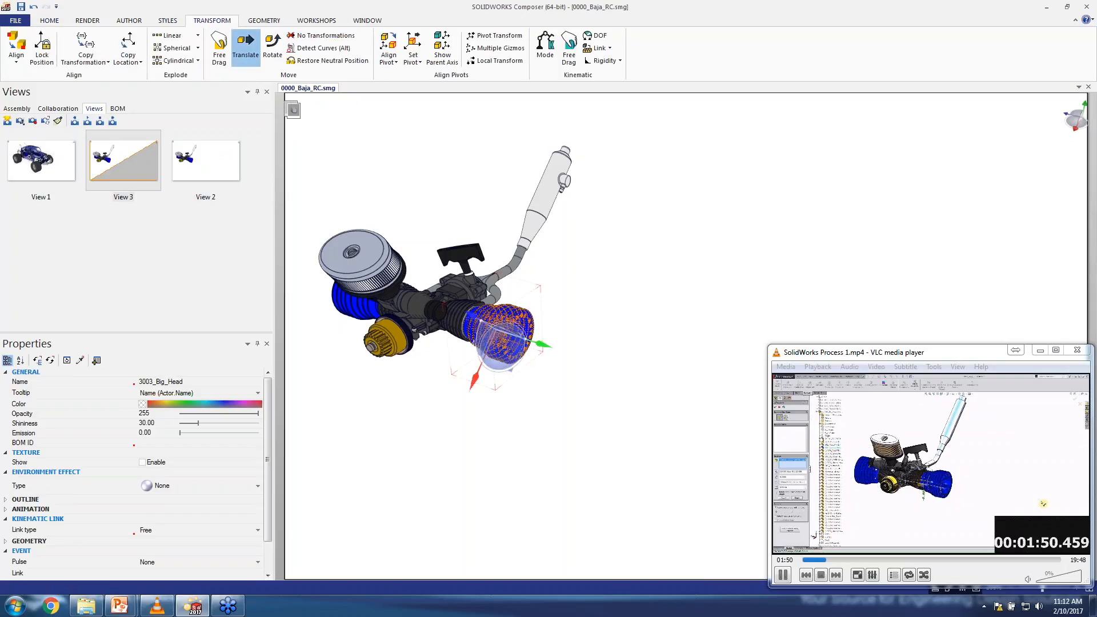
{"action": "left_click_drag", "start_coordinate": [543, 344], "coordinate": [782, 423]}
{"action": "left_click", "coordinate": [594, 437]}
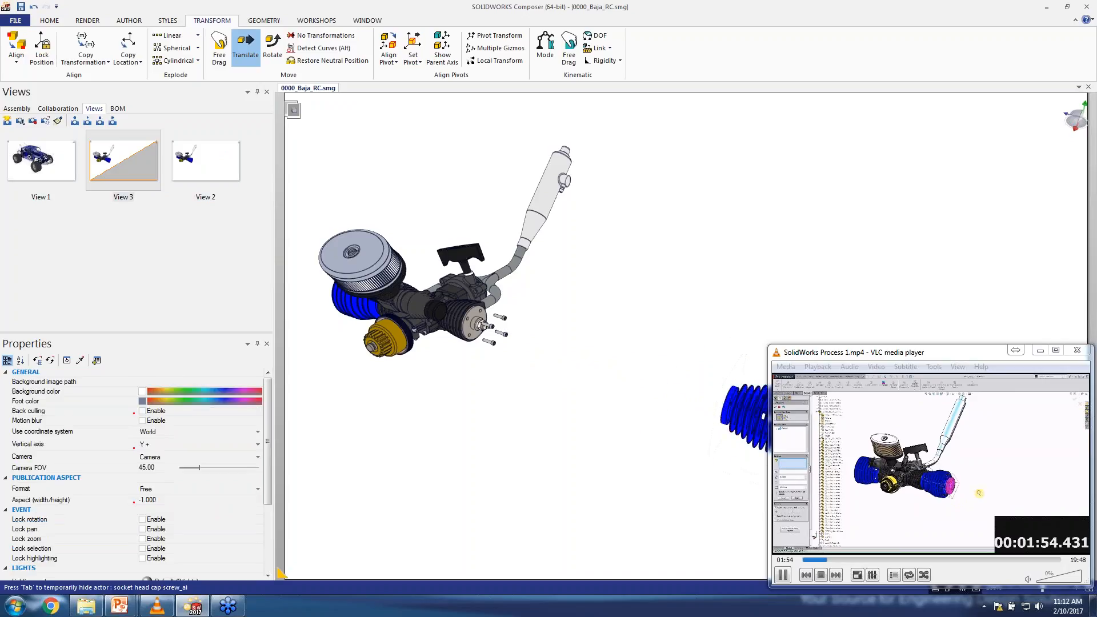
- Select the four socket head cap screws and translate them along the cylinder axis to beyond the detached blue head
{"action": "left_click_drag", "start_coordinate": [534, 313], "coordinate": [540, 323]}
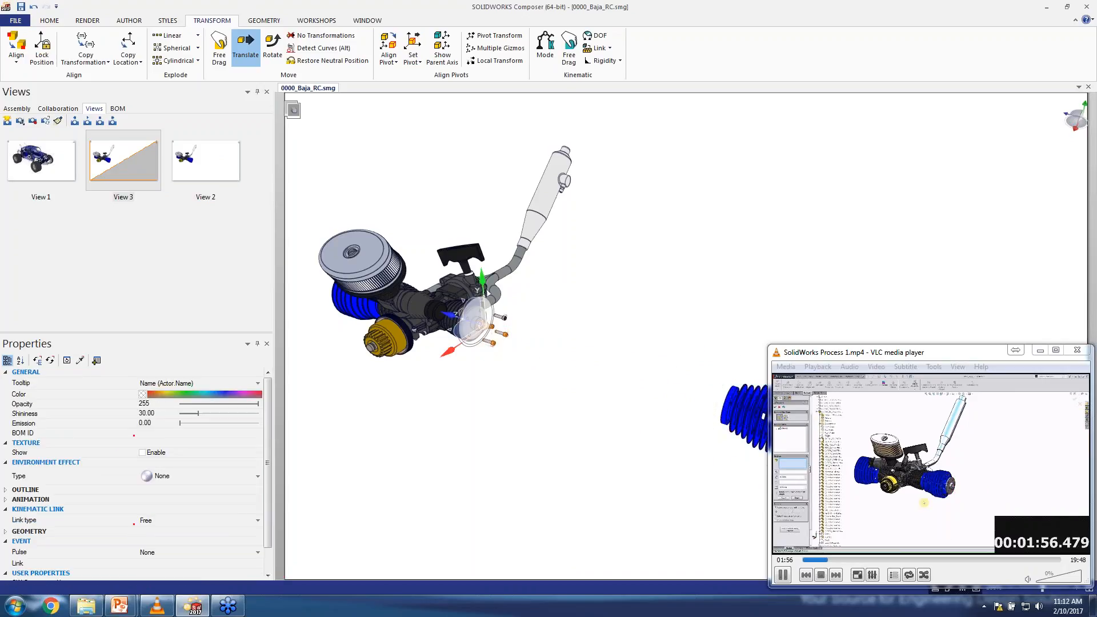
{"action": "middle_click_drag", "start_coordinate": [517, 341], "coordinate": [550, 348]}
{"action": "scroll", "coordinate": [497, 342], "scroll_direction": "up", "scroll_amount": 5}
{"action": "left_click_drag", "start_coordinate": [458, 256], "coordinate": [608, 526]}
{"action": "scroll", "coordinate": [661, 416], "scroll_direction": "down", "scroll_amount": 7}
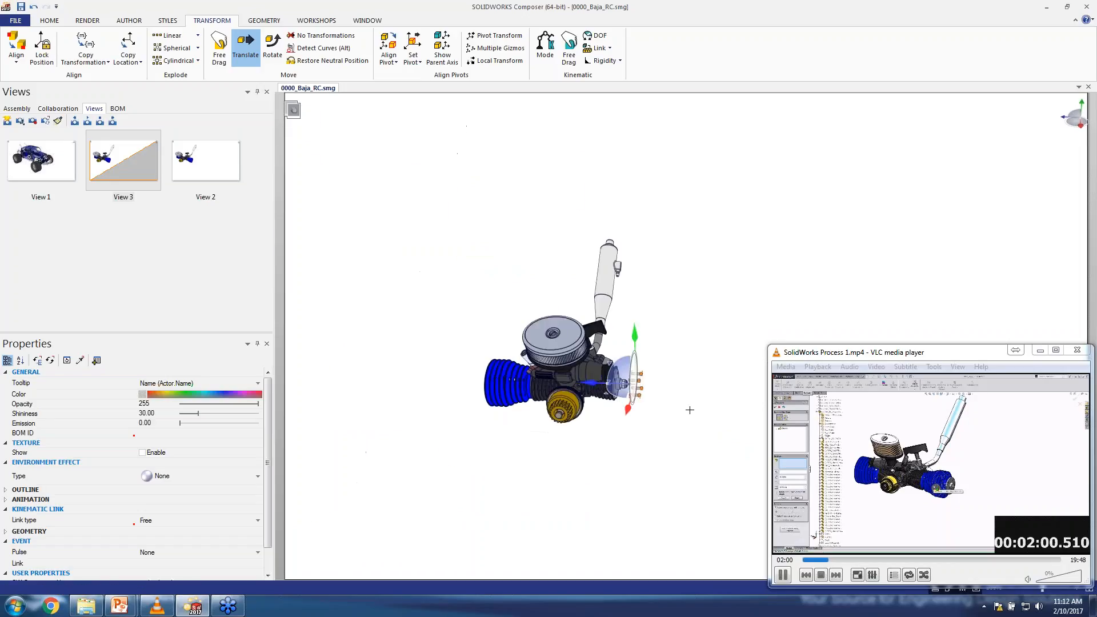
{"action": "middle_click_drag", "start_coordinate": [572, 382], "coordinate": [294, 307]}
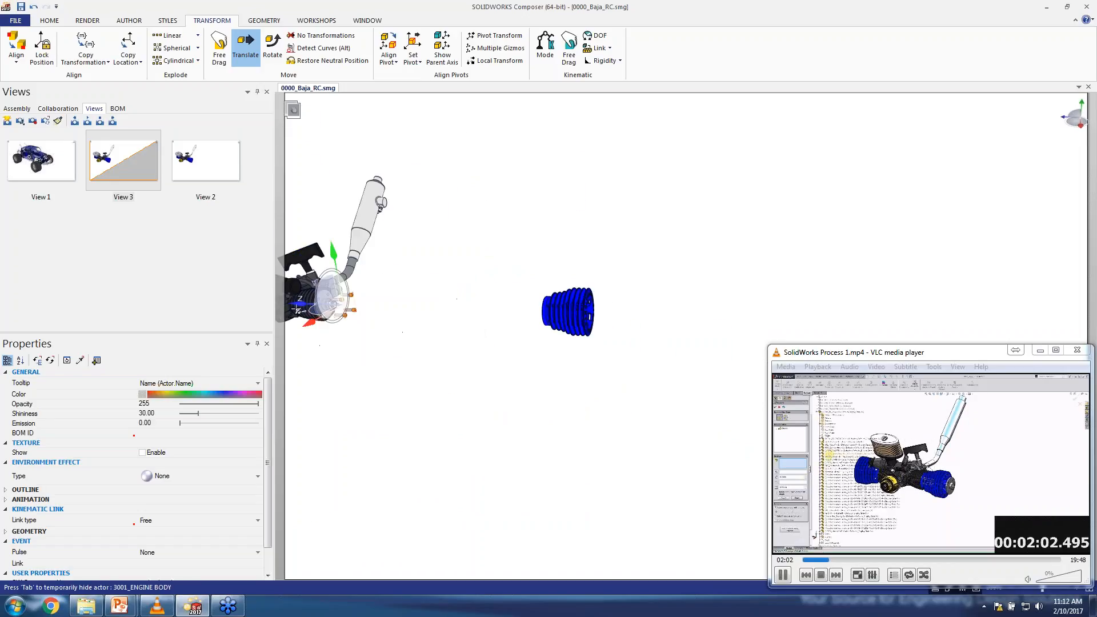
{"action": "left_click_drag", "start_coordinate": [295, 307], "coordinate": [604, 344]}
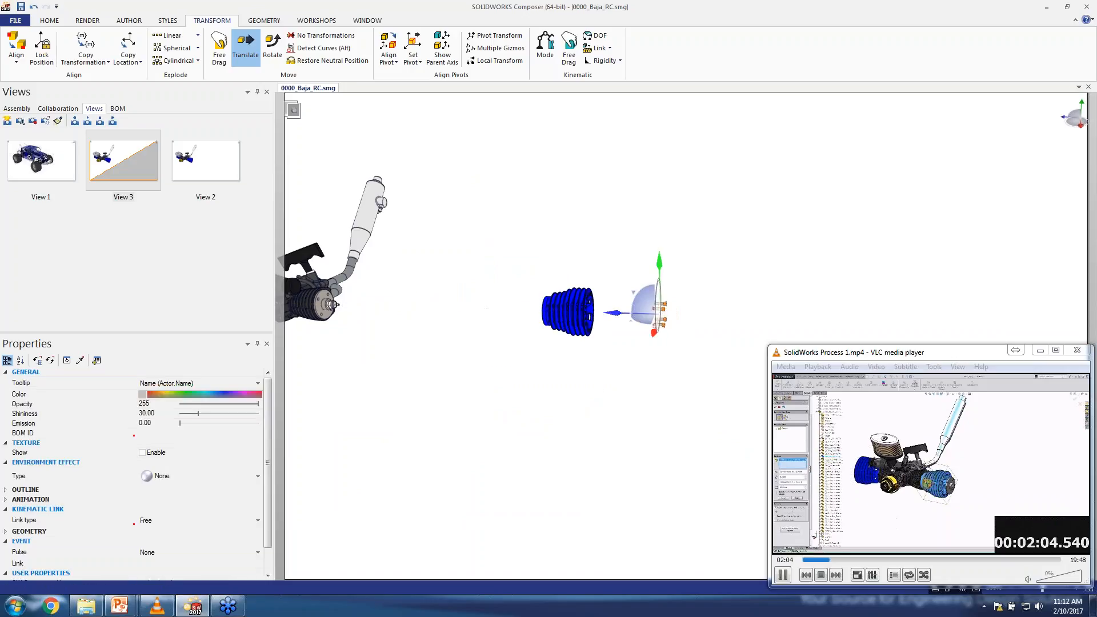
{"action": "left_click", "coordinate": [648, 483]}
- Restore the saved camera view and capture the engine with its separated head and screws as a new view
{"action": "left_click", "coordinate": [129, 161]}
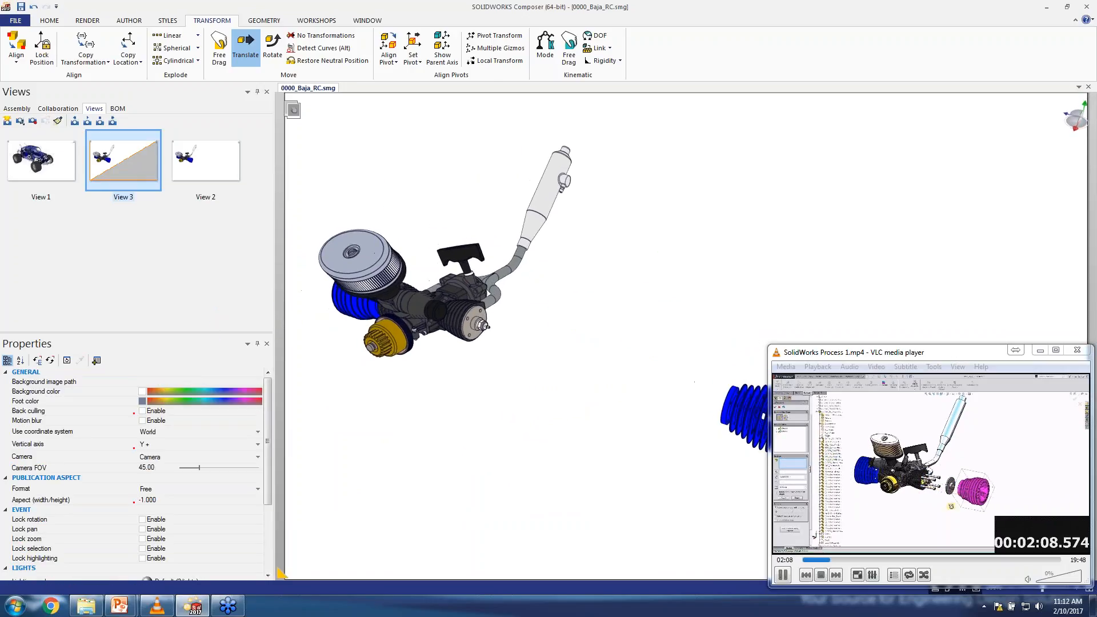
{"action": "left_click", "coordinate": [203, 165]}
{"action": "left_click", "coordinate": [7, 120]}
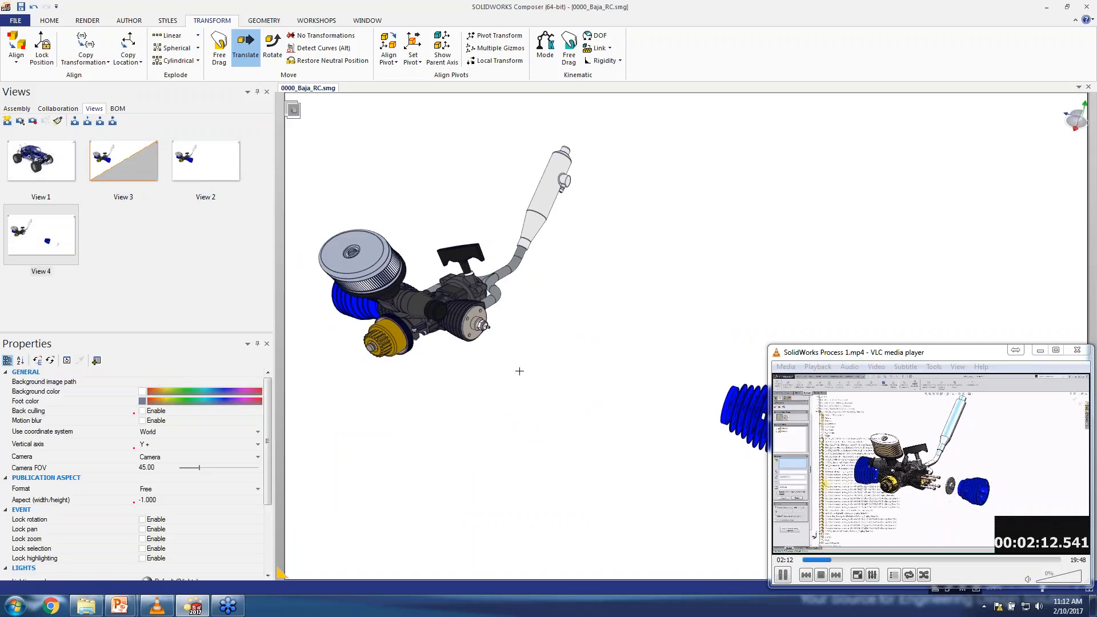
- Examine the cylinder's internal parts by temporarily hiding the engine body and the other covering parts
{"action": "scroll", "coordinate": [604, 353], "scroll_direction": "down", "scroll_amount": 4}
{"action": "scroll", "coordinate": [605, 353], "scroll_direction": "up", "scroll_amount": 8}
{"action": "scroll", "coordinate": [464, 327], "scroll_direction": "up", "scroll_amount": 1}
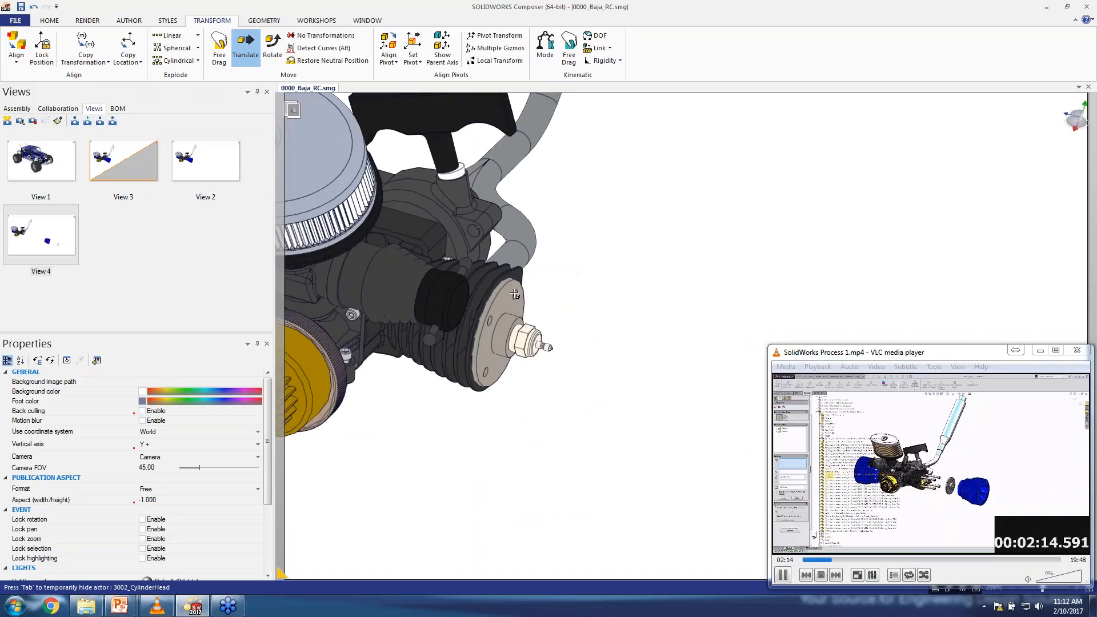
{"action": "scroll", "coordinate": [417, 333], "scroll_direction": "up", "scroll_amount": 2}
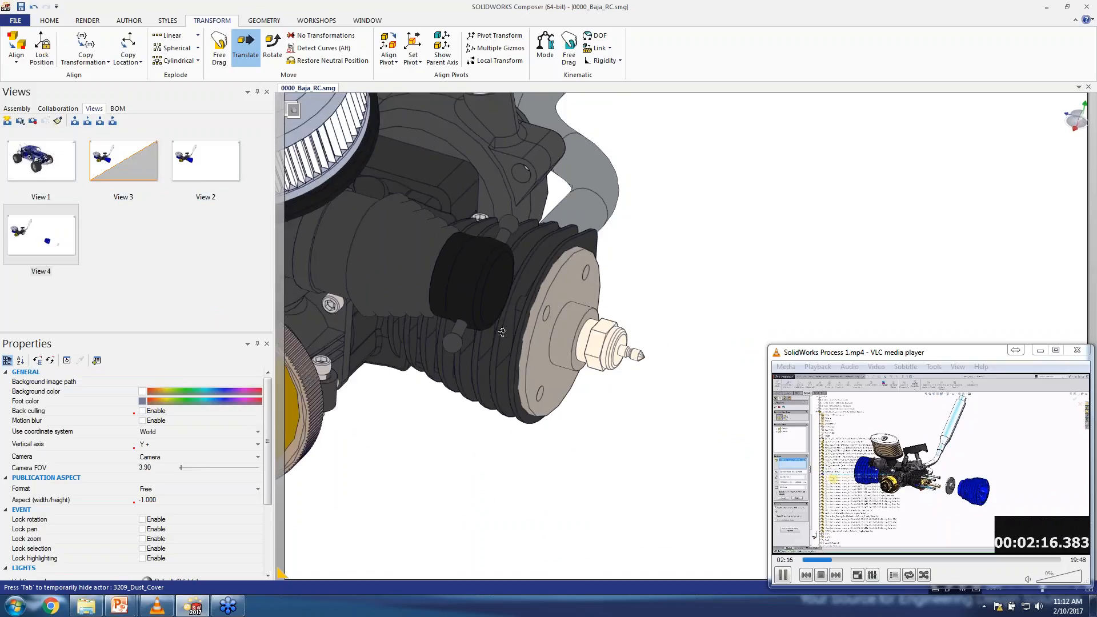
{"action": "right_click_drag", "start_coordinate": [501, 332], "coordinate": [501, 298]}
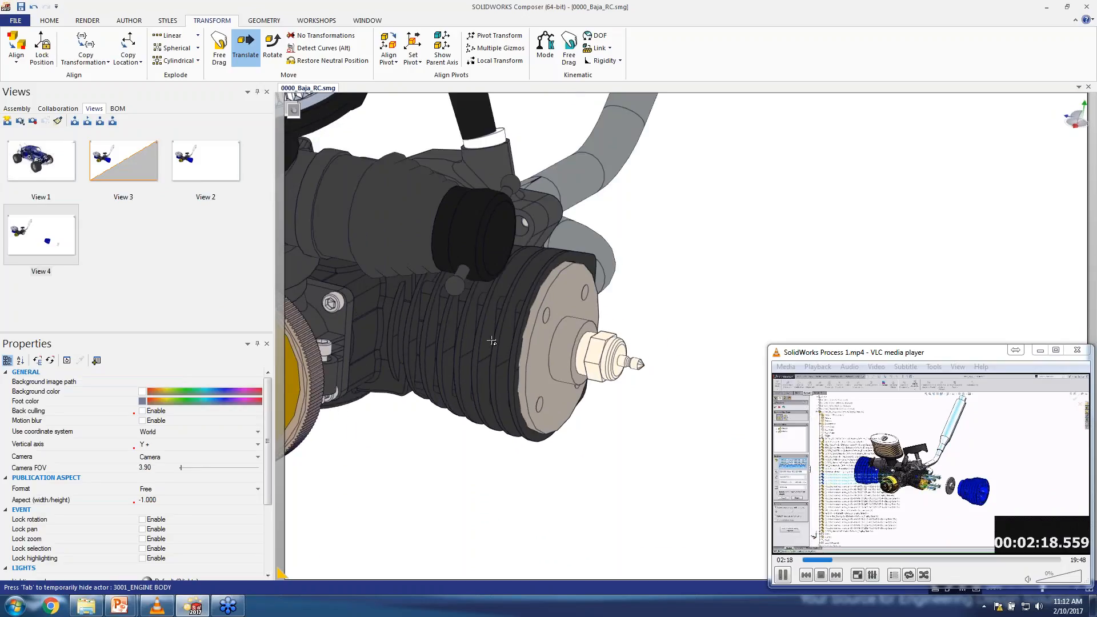
{"action": "key", "text": "Tab"}
{"action": "key", "text": "Tab"}
{"action": "key", "text": "Tab"}
{"action": "key", "text": "Tab"}
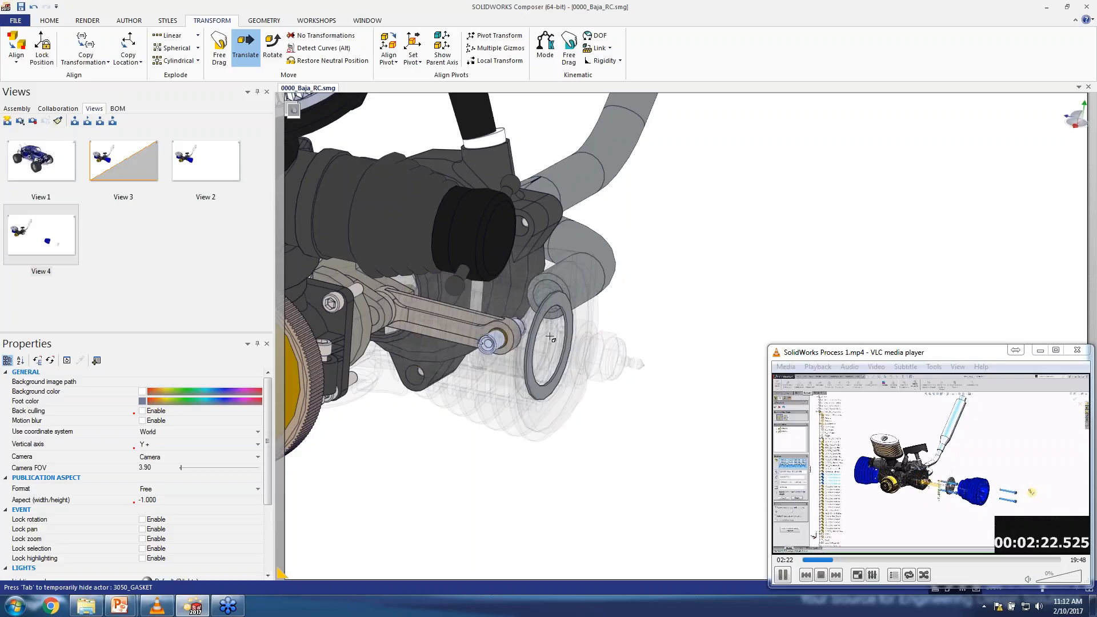
{"action": "left_click", "coordinate": [531, 345]}
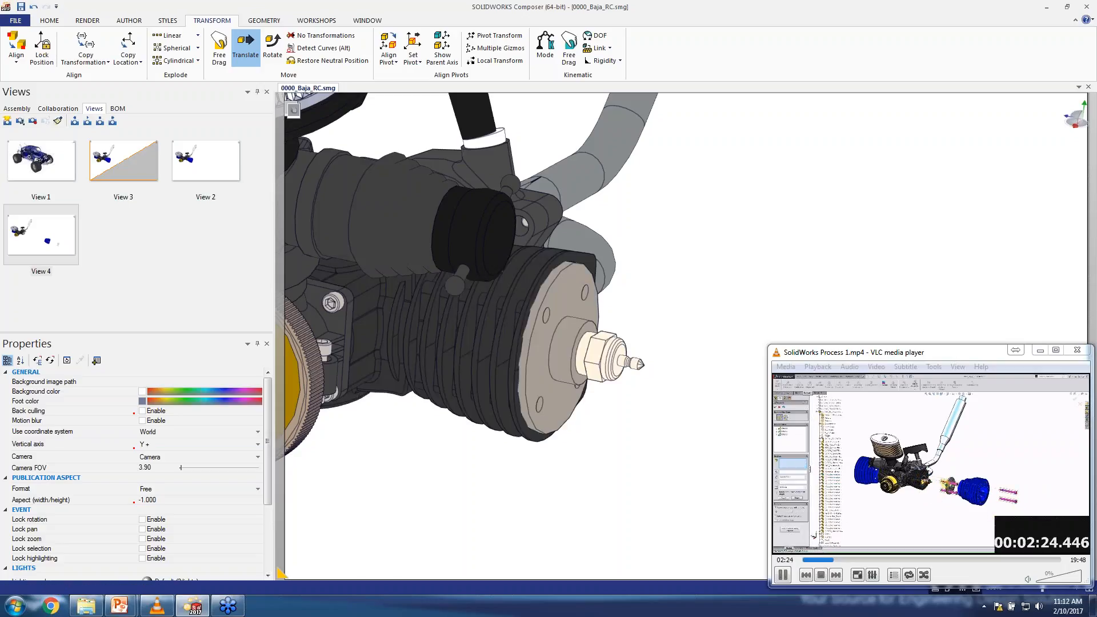
- Select the 3008_Liner, the cylinder head and the plug at its tip, temporarily hiding covering parts to reach the inner ones
{"action": "key", "text": "Tab"}
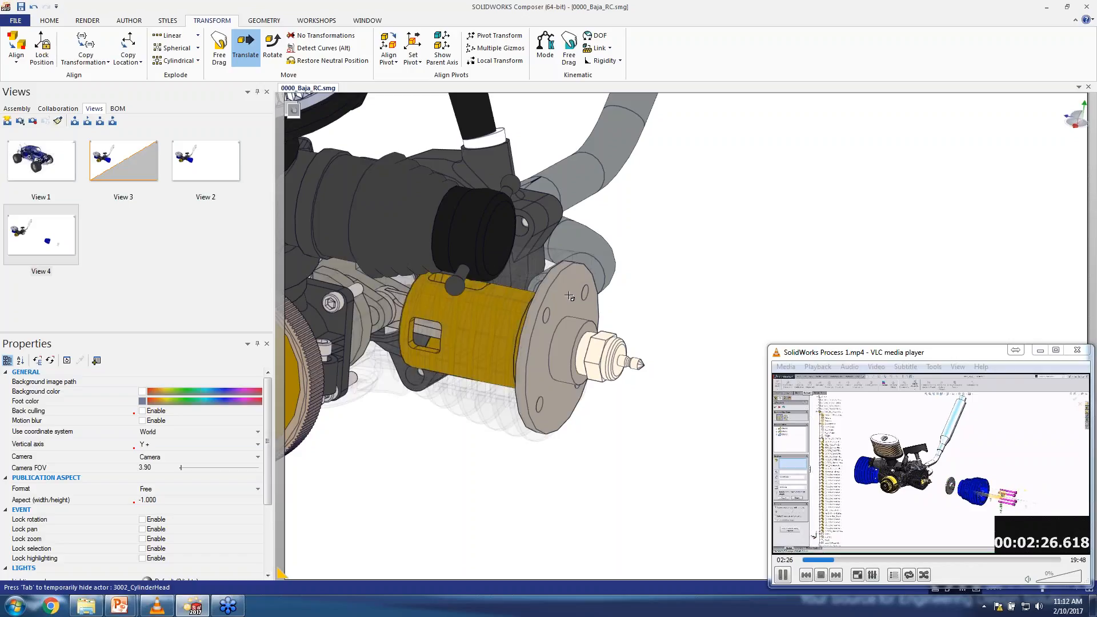
{"action": "left_click", "coordinate": [491, 326]}
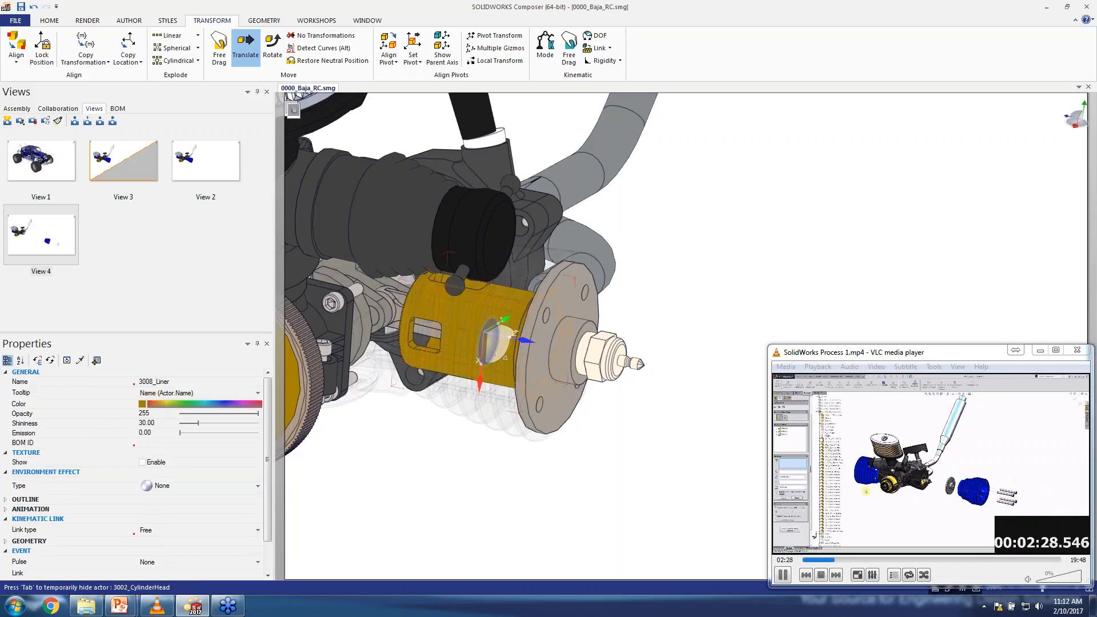
{"action": "left_click", "coordinate": [580, 281], "text": "ctrl"}
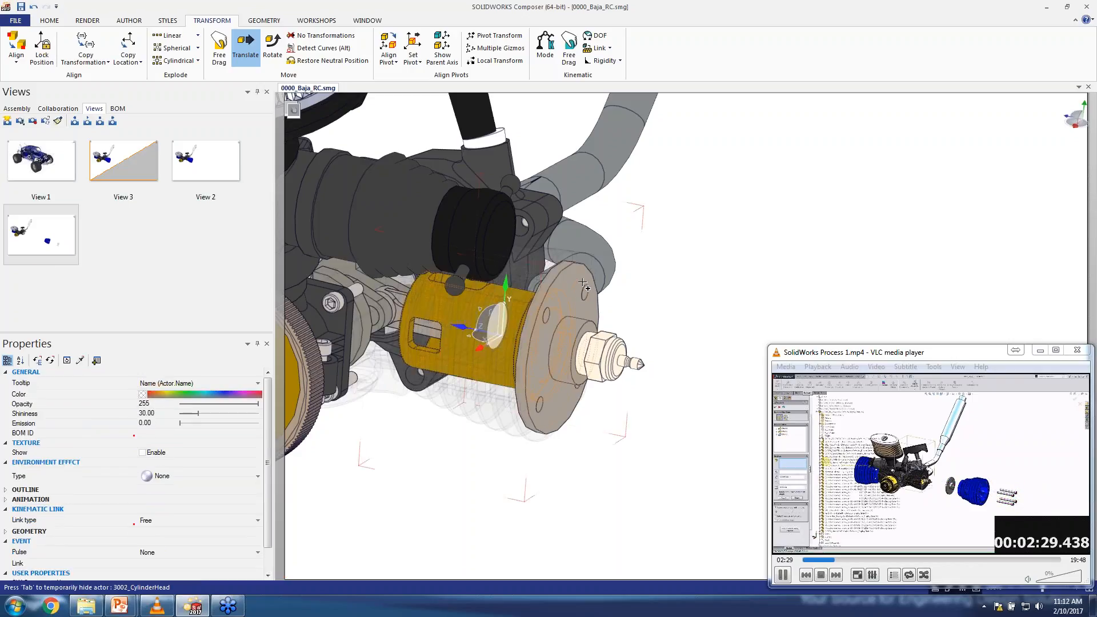
{"action": "left_click", "coordinate": [611, 361], "text": "ctrl"}
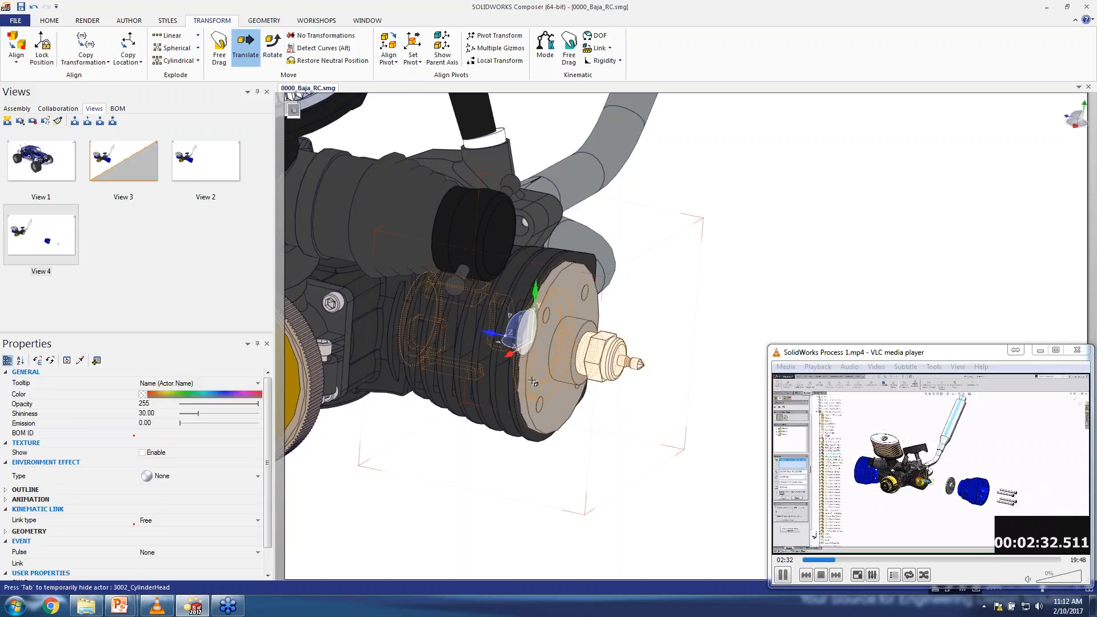
{"action": "key", "text": "Tab"}
{"action": "key", "text": "Tab"}
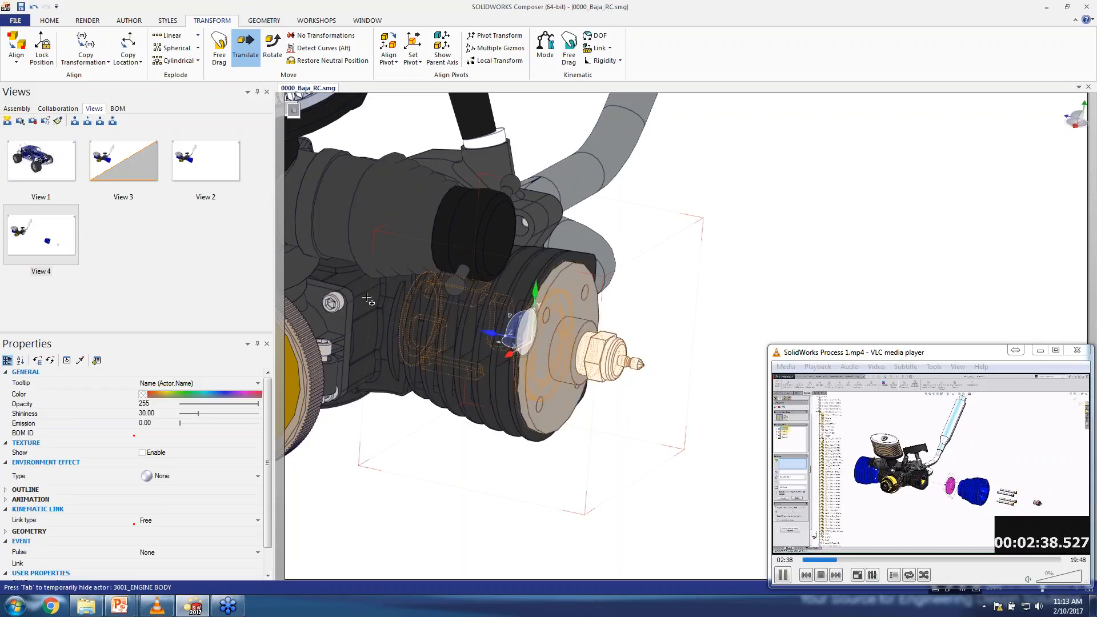
- Apply a linear explode along the cylinder axis, spreading the liner, gasket and cylinder head between the engine and the blue head
{"action": "scroll", "coordinate": [706, 417], "scroll_direction": "down", "scroll_amount": 5}
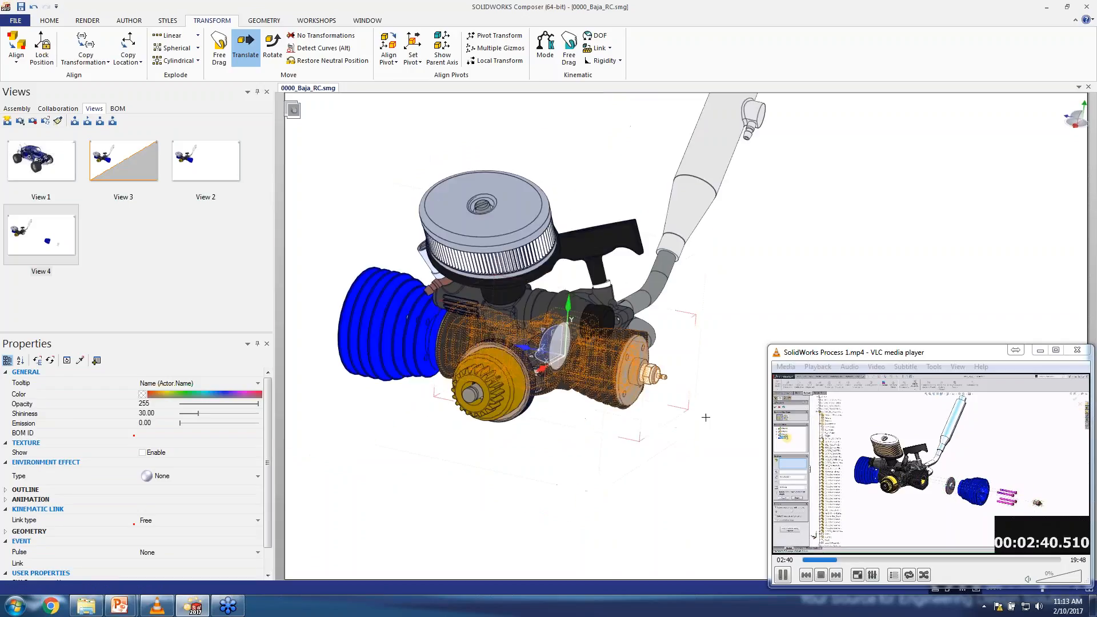
{"action": "scroll", "coordinate": [706, 418], "scroll_direction": "down", "scroll_amount": 5}
{"action": "middle_click_drag", "start_coordinate": [706, 417], "coordinate": [477, 339]}
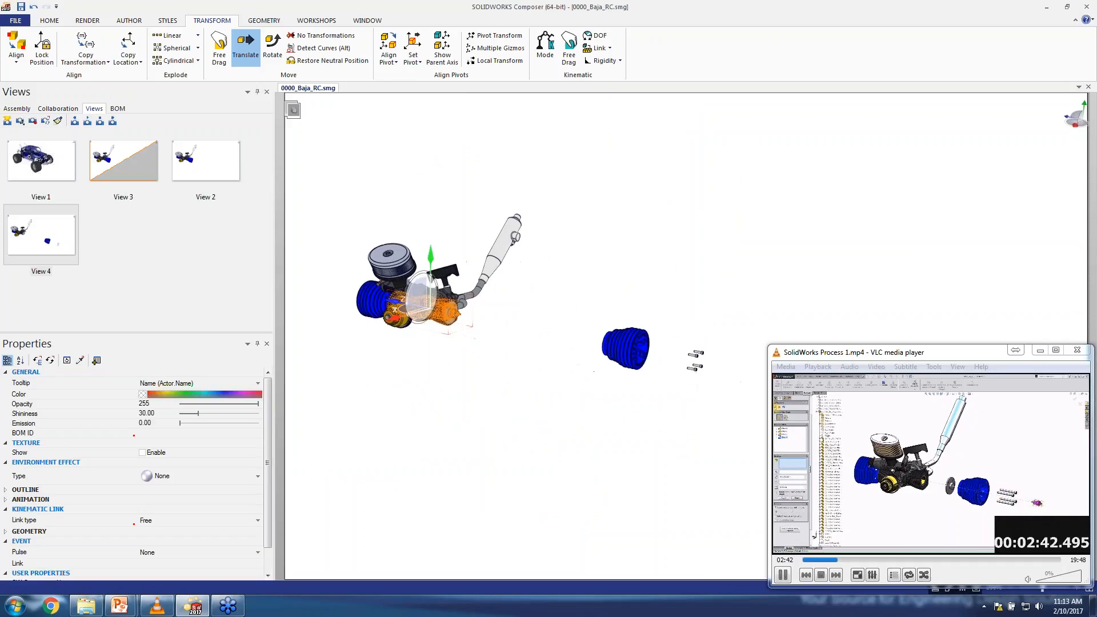
{"action": "left_click", "coordinate": [166, 37]}
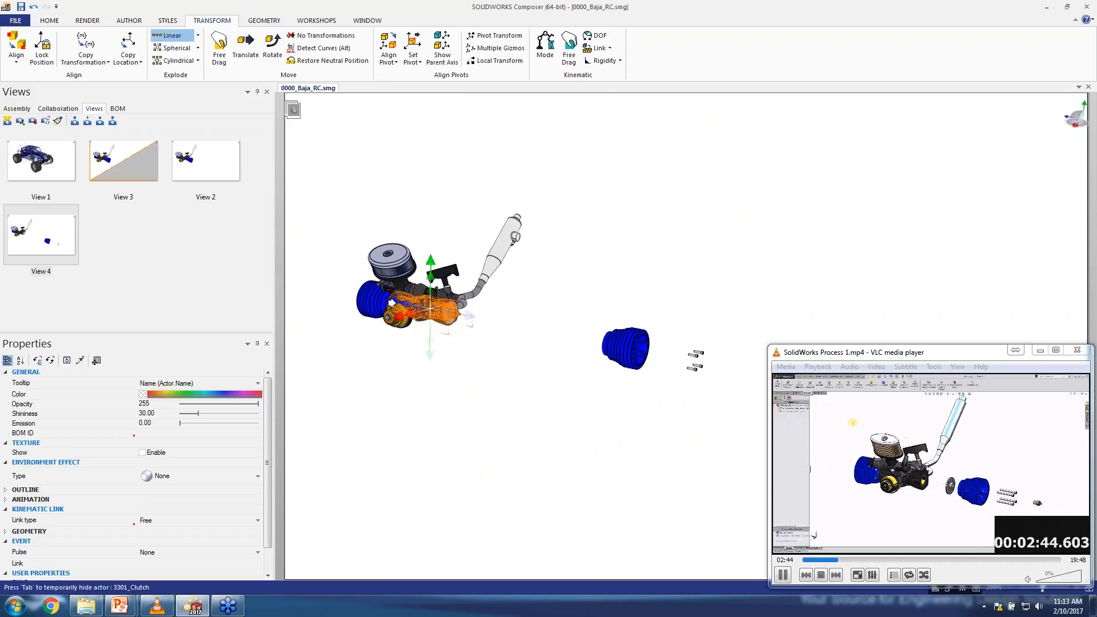
{"action": "left_click_drag", "start_coordinate": [392, 303], "coordinate": [539, 338]}
{"action": "left_click", "coordinate": [633, 413]}
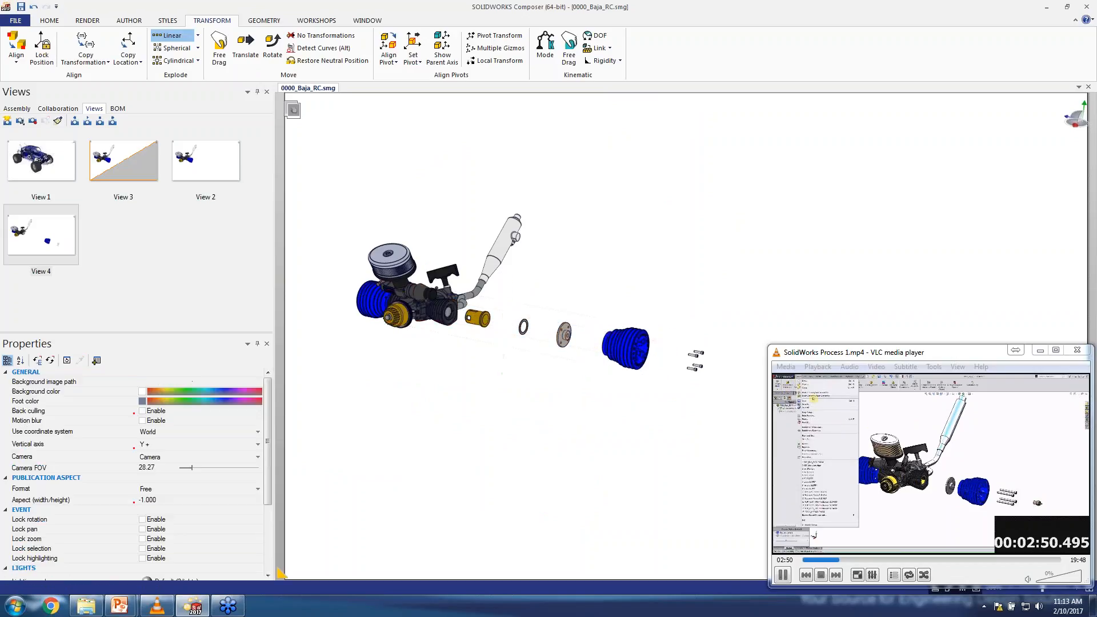
- Translate the blue head and its screws farther along the cylinder axis, leaving the spark plug exposed beside the cylinder head
{"action": "left_click", "coordinate": [633, 361]}
{"action": "left_click", "coordinate": [245, 49]}
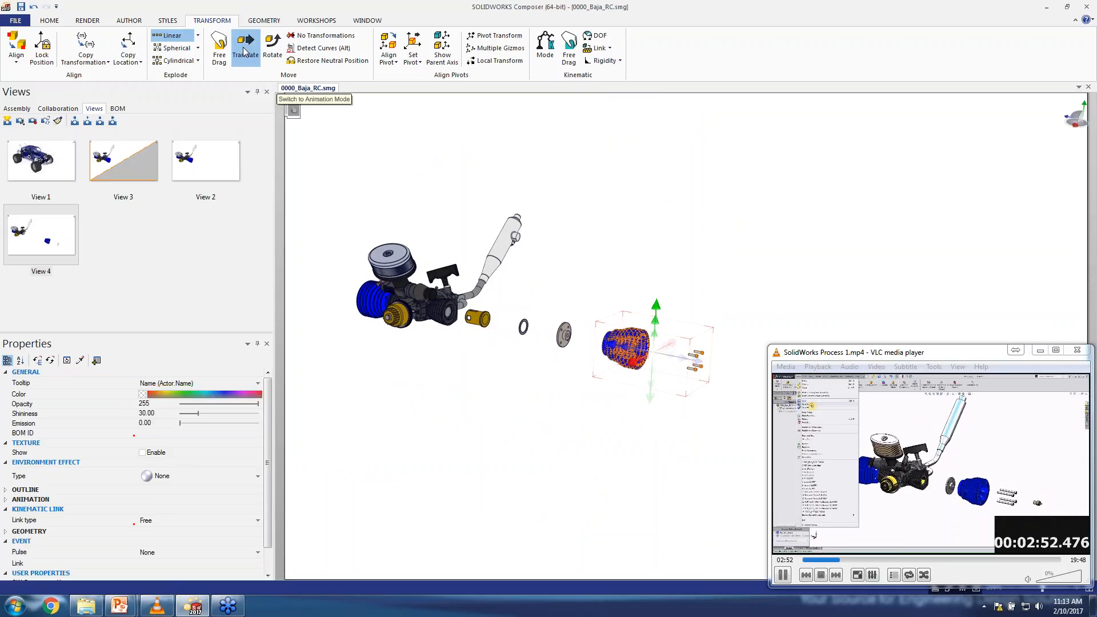
{"action": "left_click_drag", "start_coordinate": [597, 361], "coordinate": [627, 361]}
{"action": "left_click", "coordinate": [537, 433]}
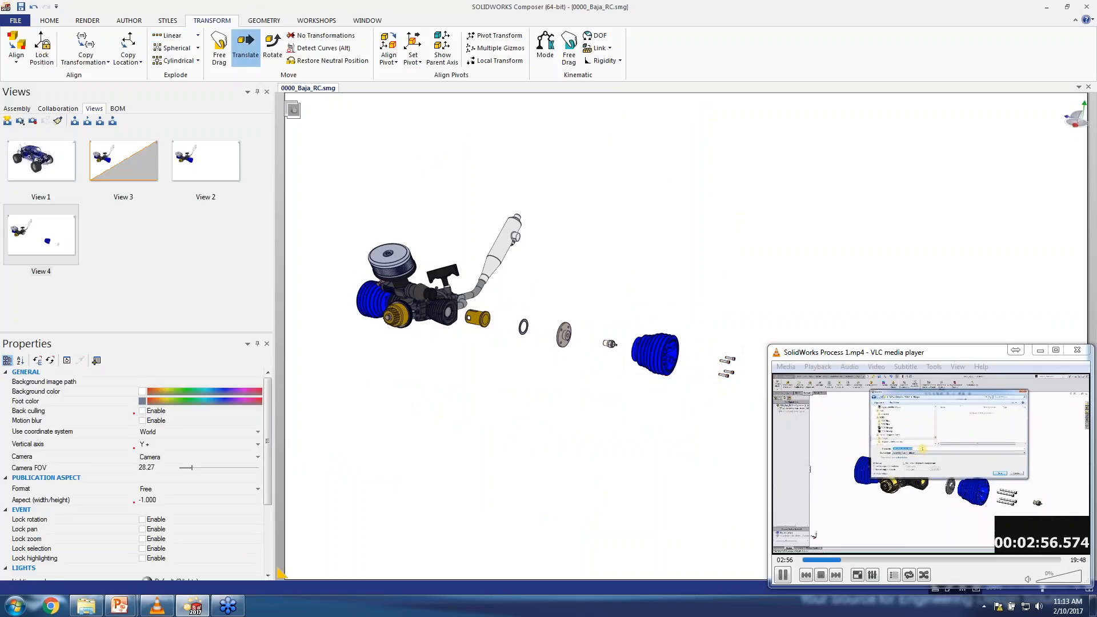
- Restore the View 3 camera and update View 4 with the fully exploded cylinder parts
{"action": "left_click", "coordinate": [134, 174]}
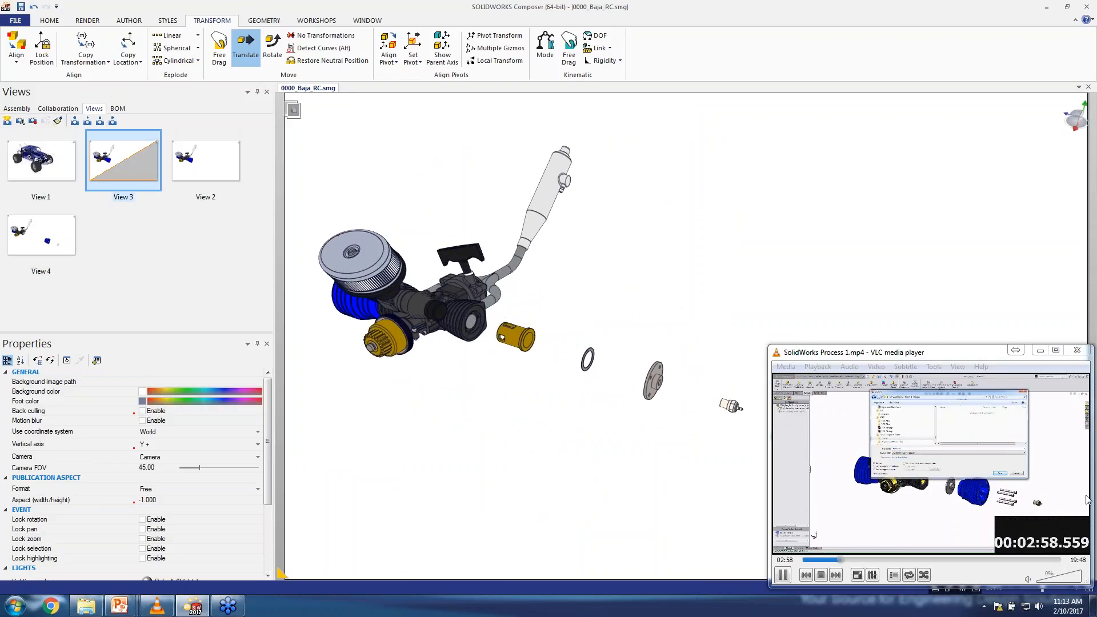
{"action": "left_click_drag", "start_coordinate": [962, 359], "coordinate": [899, 80]}
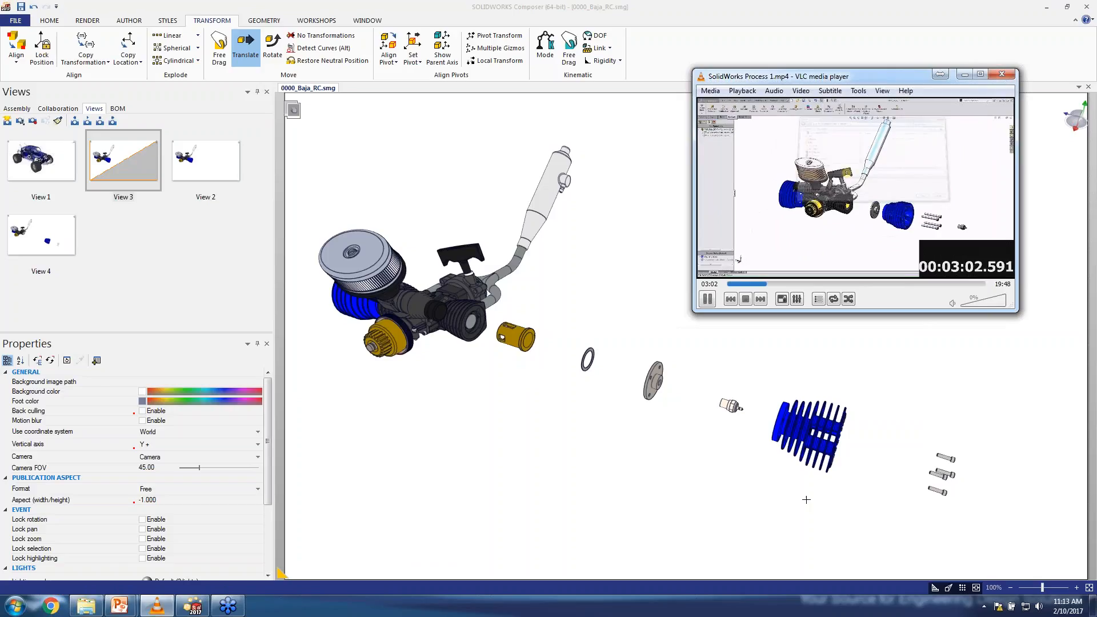
{"action": "left_click", "coordinate": [55, 233]}
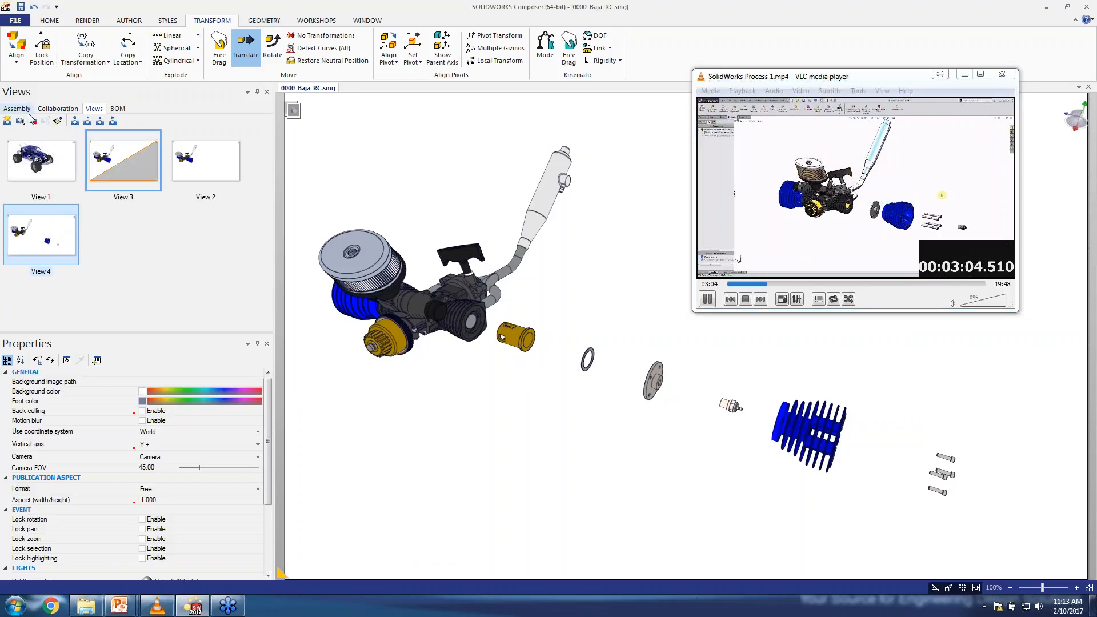
{"action": "left_click", "coordinate": [20, 121]}
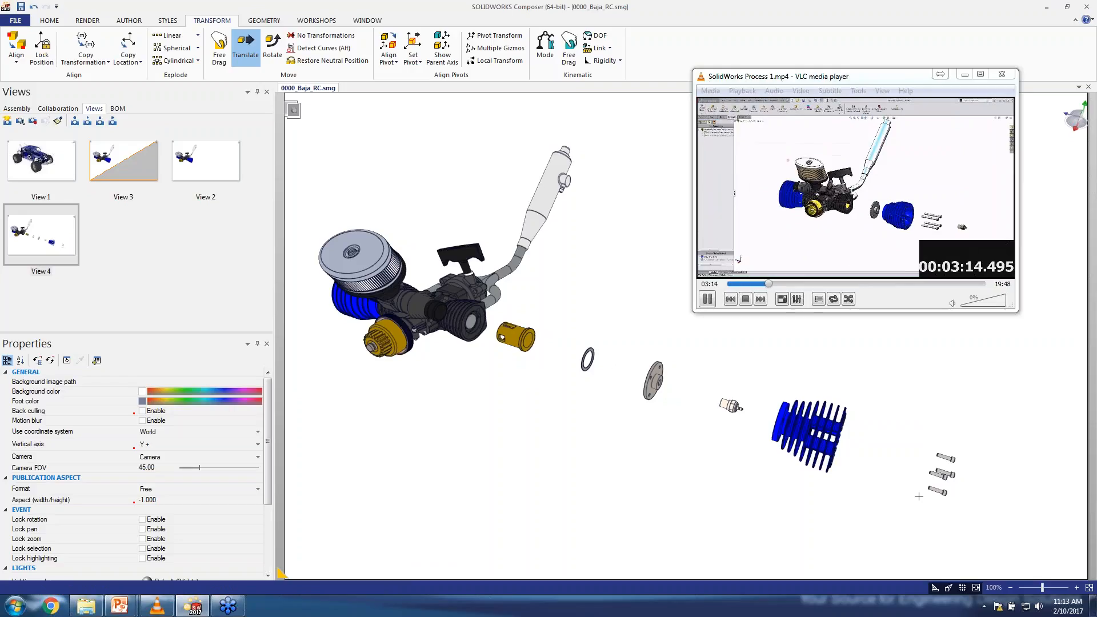
- Add associative paths from the neutral position to the four exploded screws
{"action": "left_click_drag", "start_coordinate": [952, 513], "coordinate": [992, 541]}
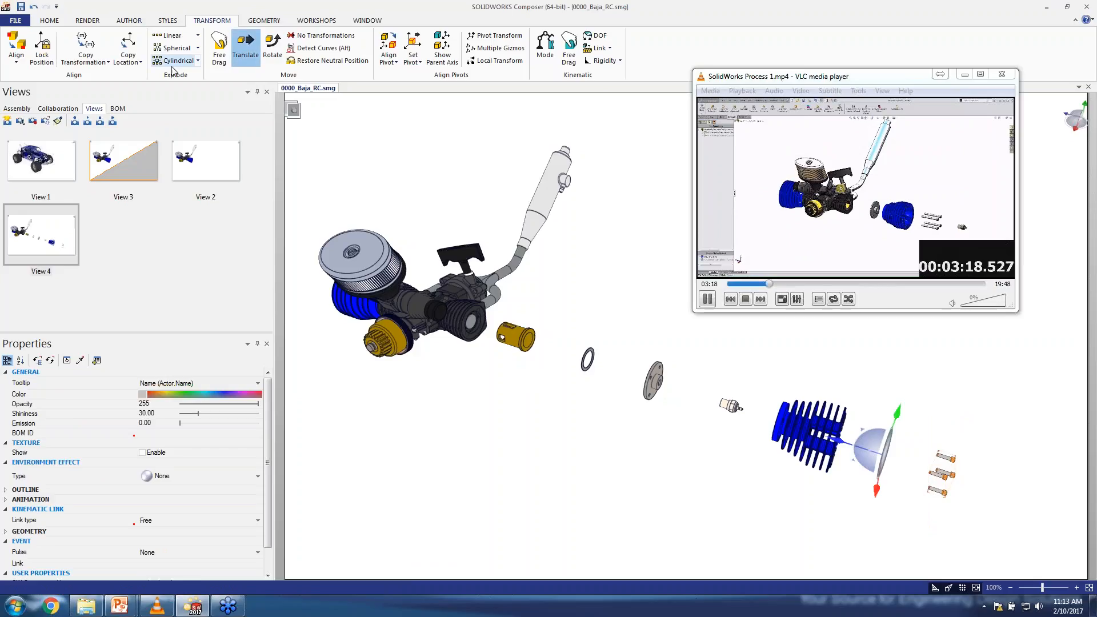
{"action": "left_click", "coordinate": [130, 20]}
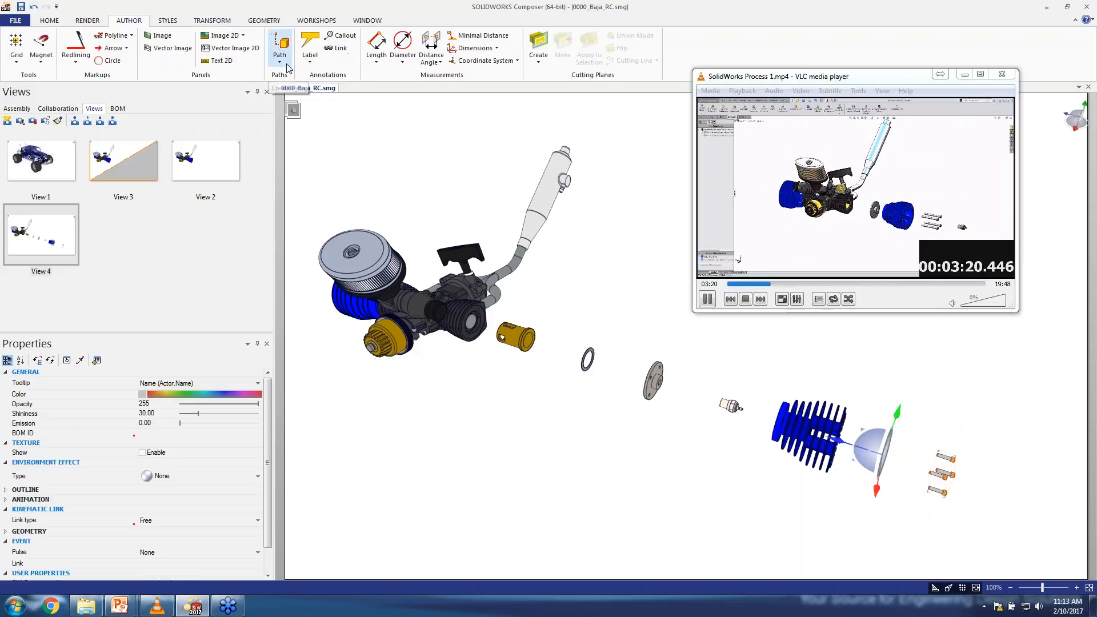
{"action": "left_click", "coordinate": [280, 49]}
{"action": "left_click", "coordinate": [360, 101]}
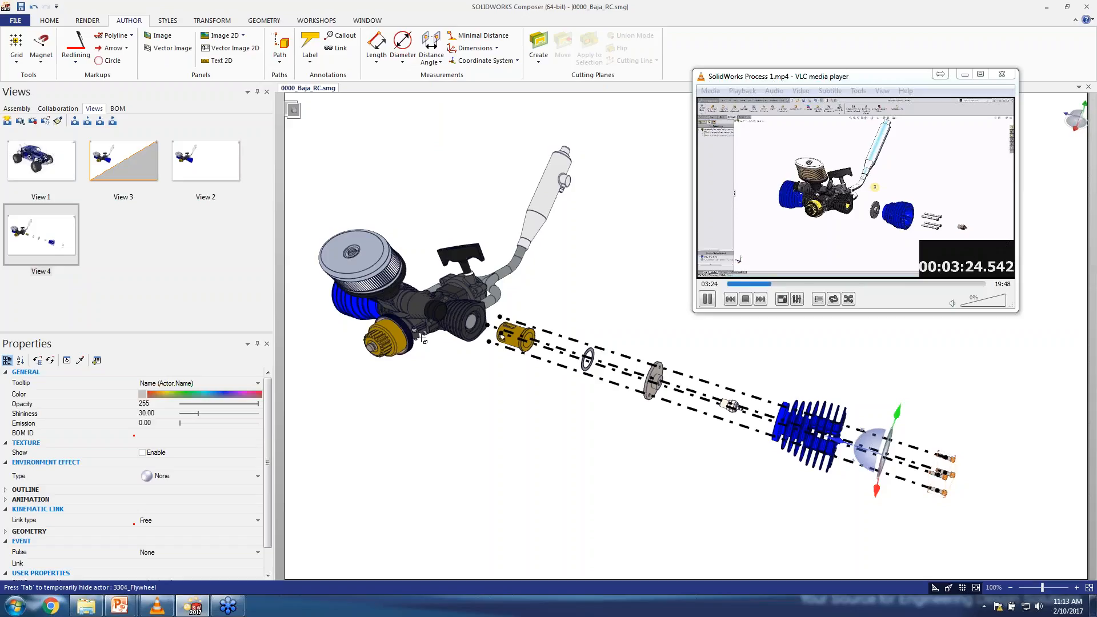
{"action": "left_click", "coordinate": [642, 409]}
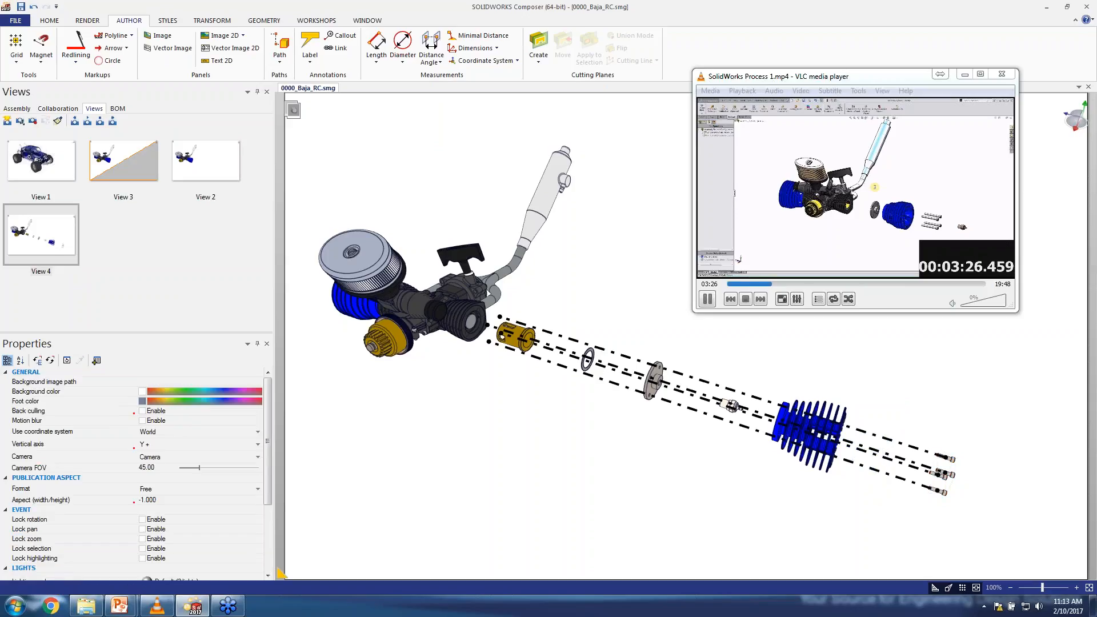
- Apply the red Scott-Expl path style to the explode lines and update View 4 with them
{"action": "left_click_drag", "start_coordinate": [620, 407], "coordinate": [629, 408]}
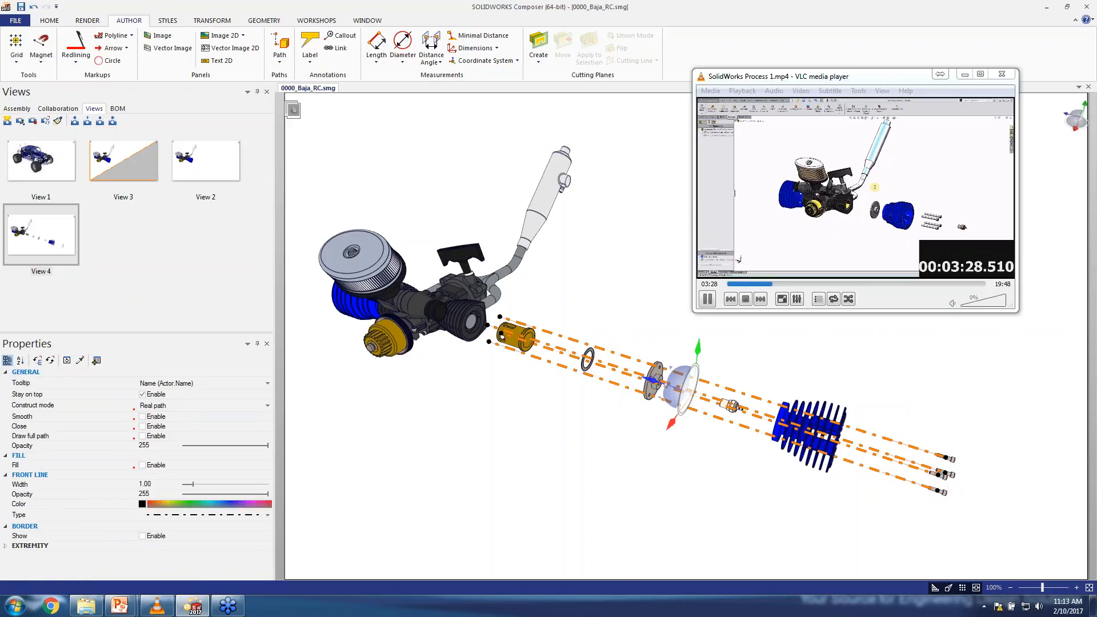
{"action": "left_click", "coordinate": [168, 20]}
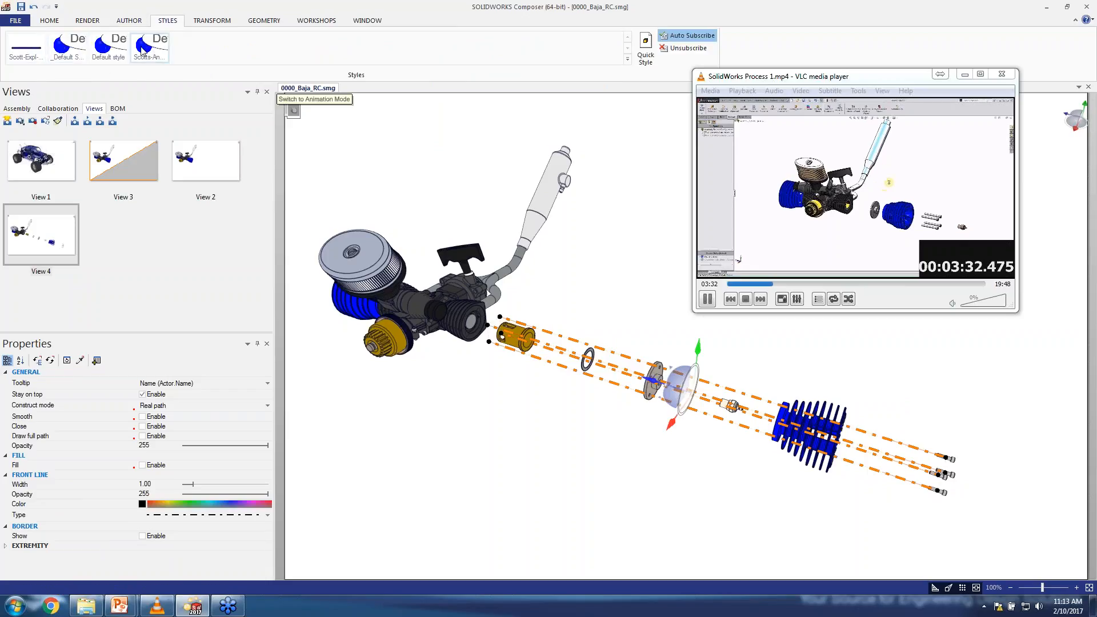
{"action": "left_click", "coordinate": [33, 53]}
{"action": "left_click", "coordinate": [607, 463]}
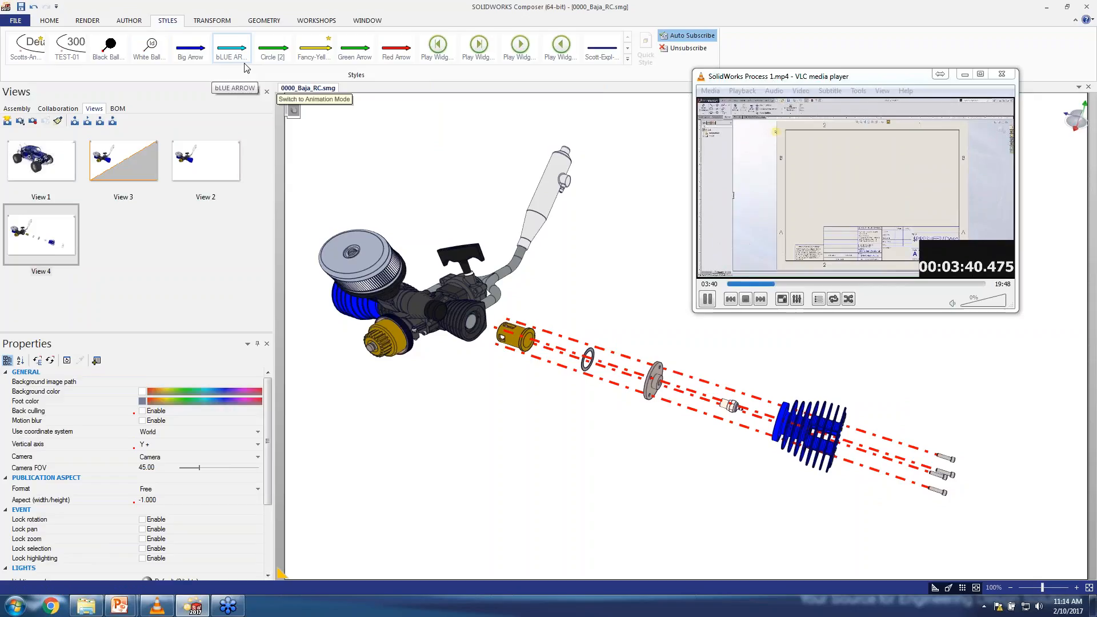
{"action": "left_click", "coordinate": [57, 245]}
{"action": "left_click", "coordinate": [20, 121]}
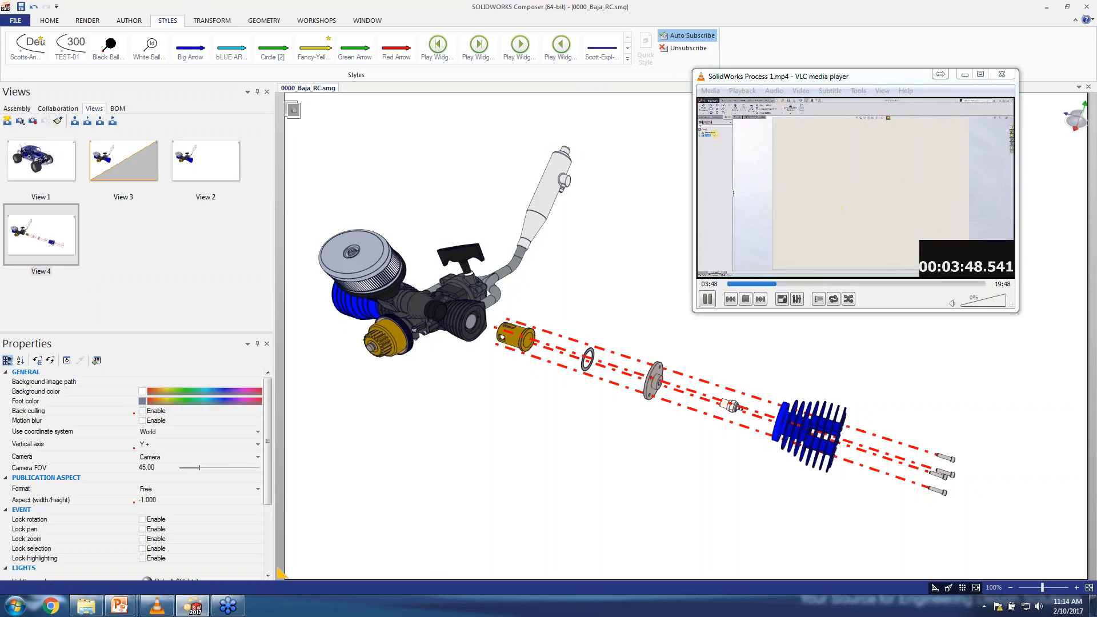
- Delete the red explode lines and capture the exploded engine without them as a new view
{"action": "left_click_drag", "start_coordinate": [504, 309], "coordinate": [1078, 536]}
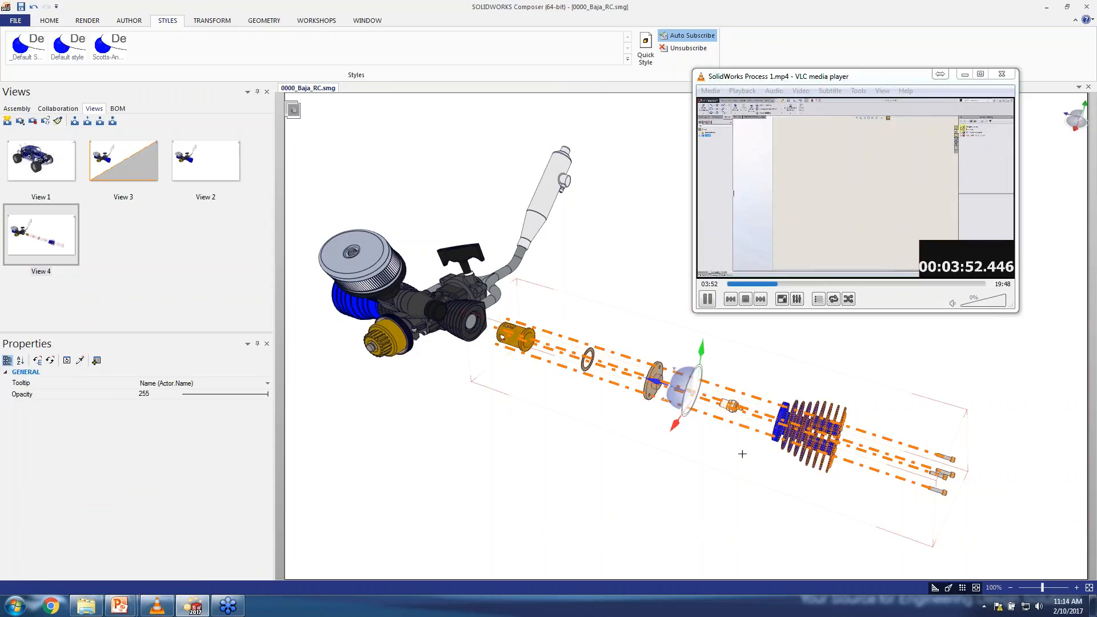
{"action": "left_click", "coordinate": [561, 440]}
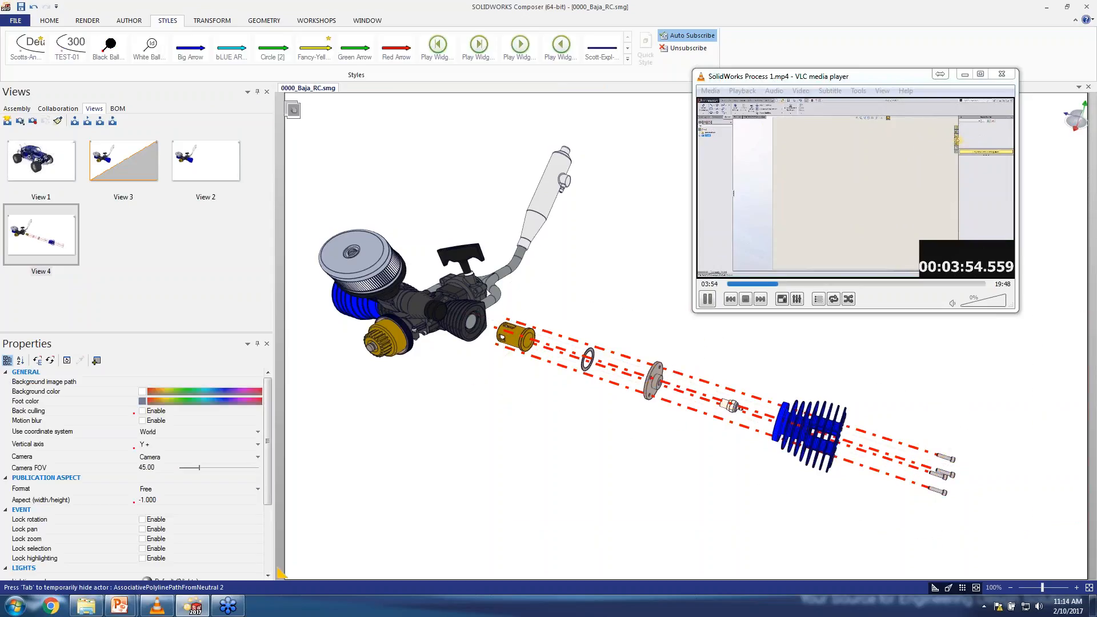
{"action": "left_click", "coordinate": [680, 366]}
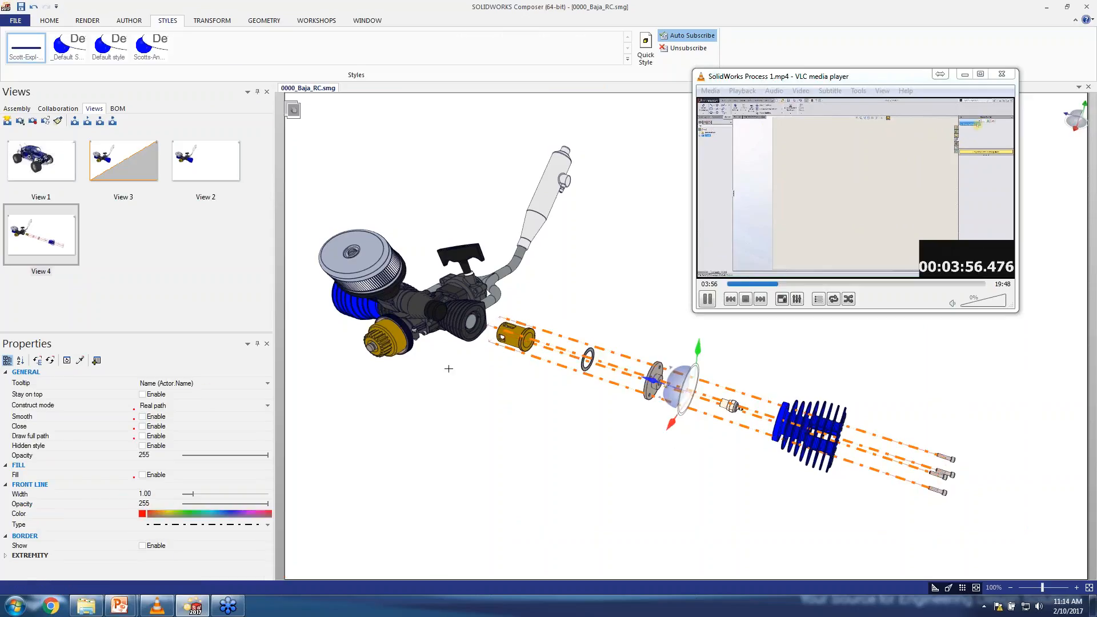
{"action": "key", "text": "Delete"}
{"action": "left_click", "coordinate": [8, 121]}
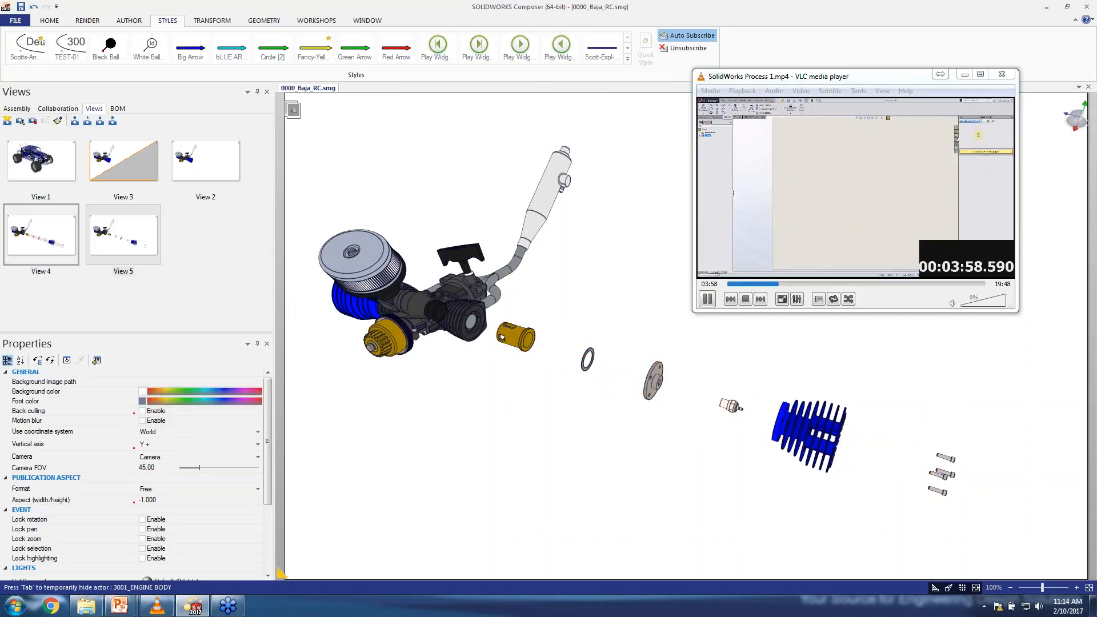
- Generate BOM IDs for the selected exploded parts using the Compare geometry option, and create their callouts
{"action": "left_click_drag", "start_coordinate": [494, 315], "coordinate": [1071, 582]}
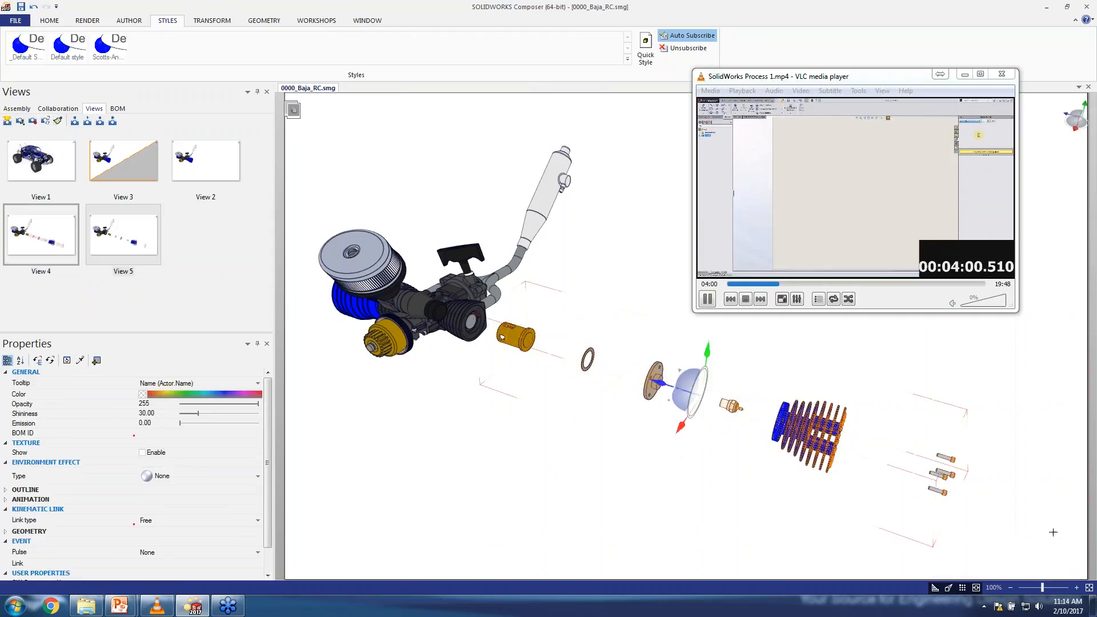
{"action": "left_click", "coordinate": [316, 20]}
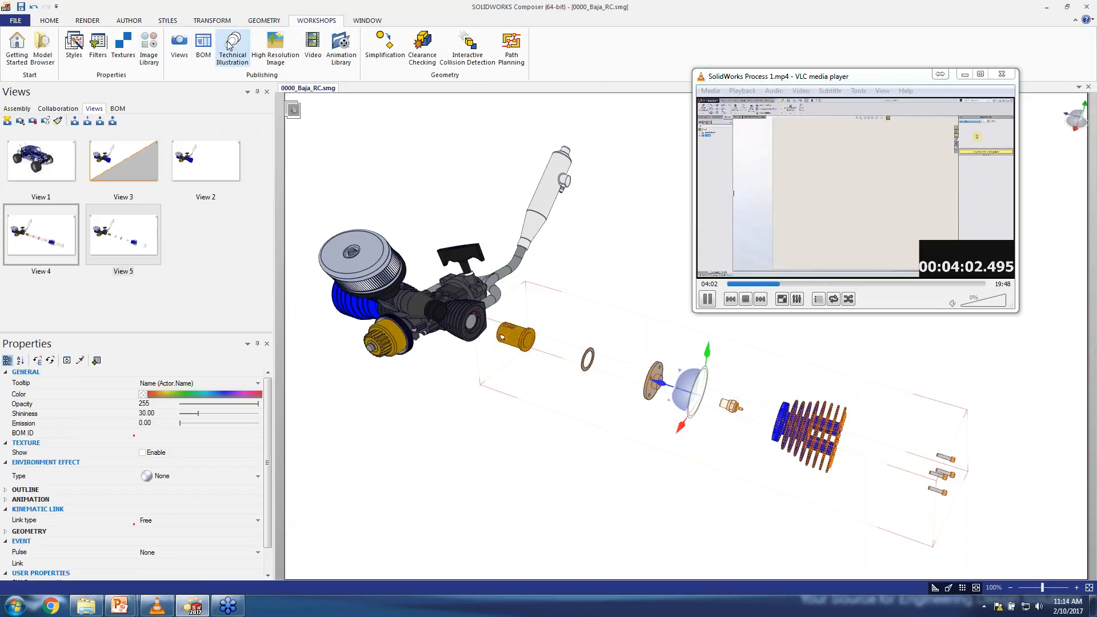
{"action": "left_click", "coordinate": [204, 48]}
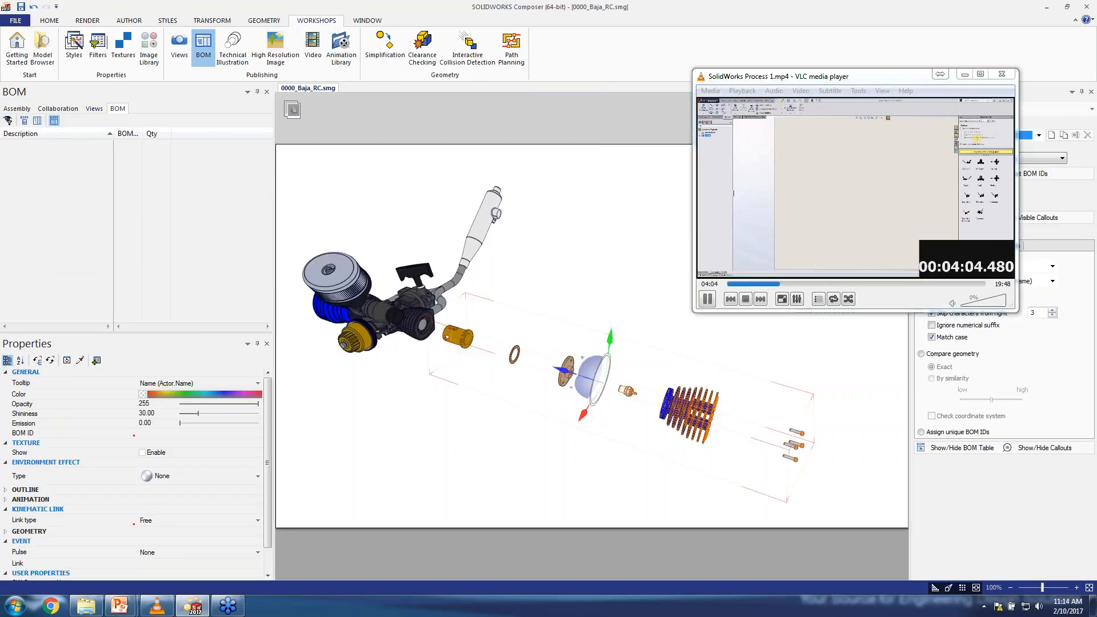
{"action": "left_click_drag", "start_coordinate": [893, 81], "coordinate": [750, 49]}
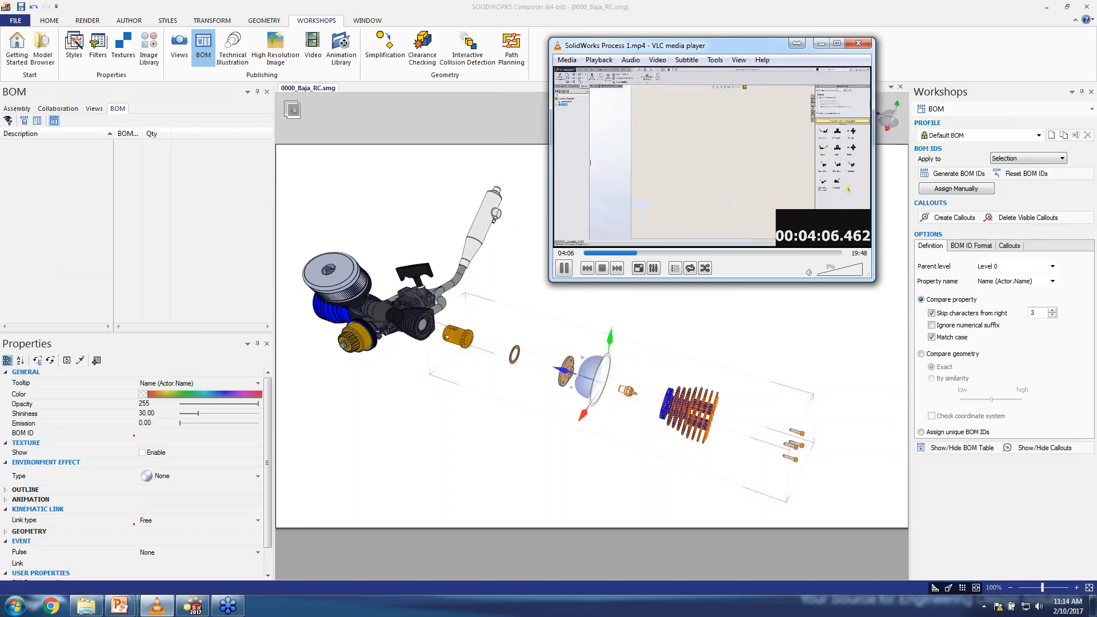
{"action": "left_click", "coordinate": [922, 354]}
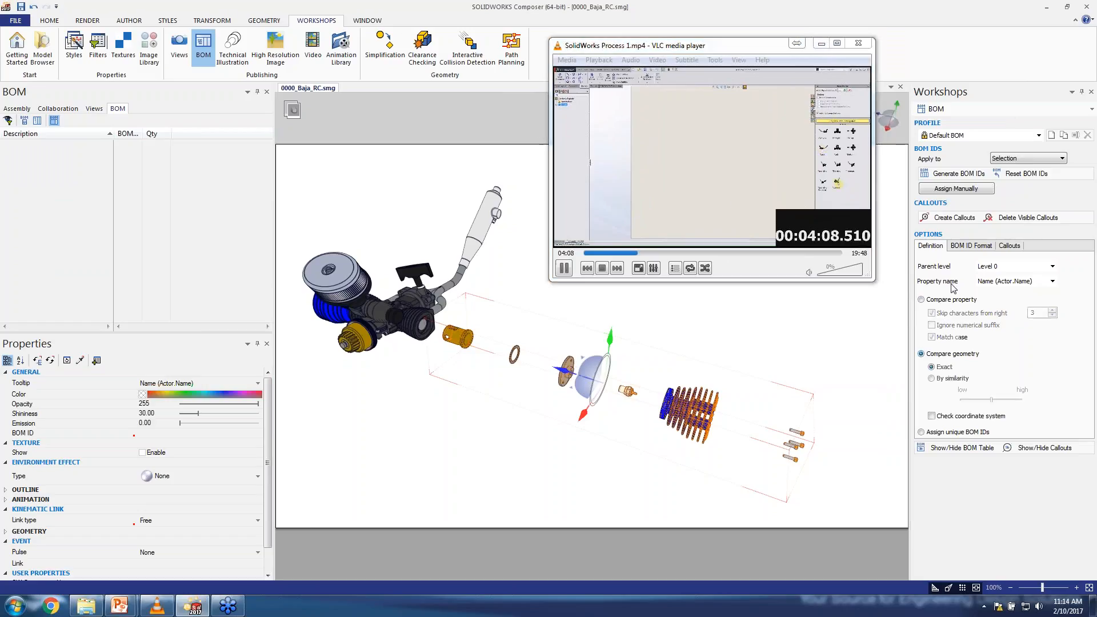
{"action": "left_click", "coordinate": [951, 173]}
{"action": "left_click", "coordinate": [955, 218]}
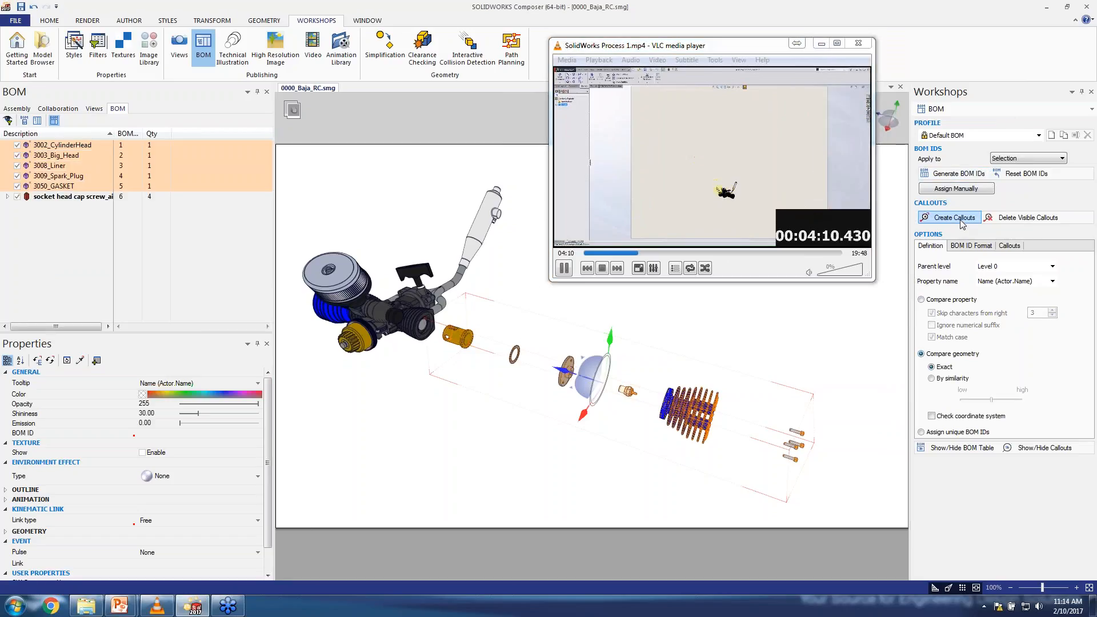
- Set the callouts' auto alignment to Top and their text size to 20
{"action": "left_click_drag", "start_coordinate": [755, 47], "coordinate": [953, 282]}
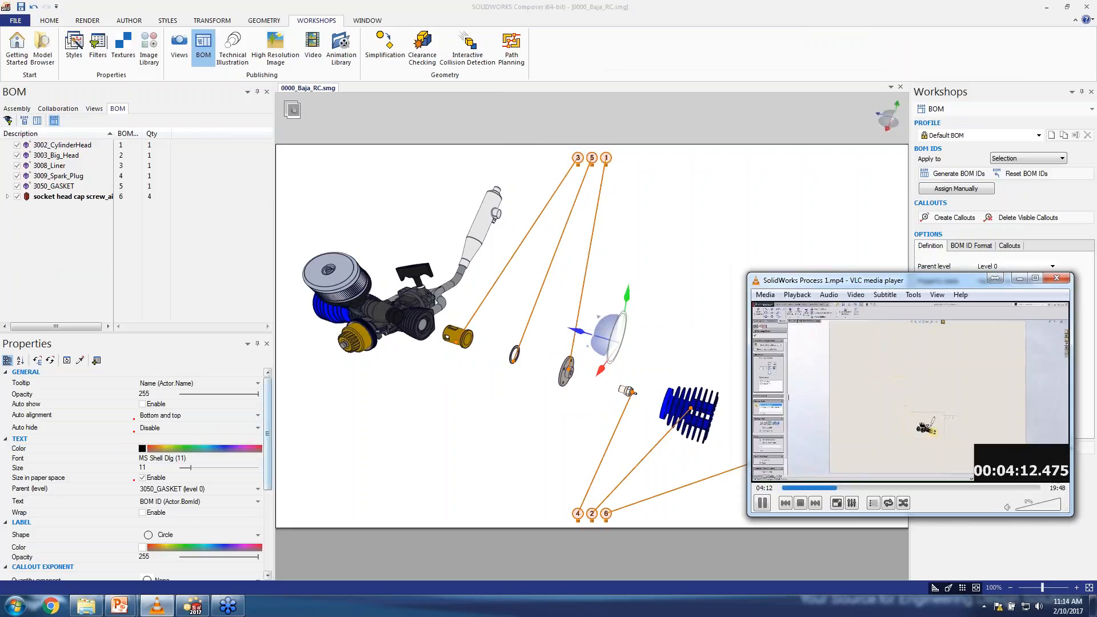
{"action": "left_click", "coordinate": [172, 416]}
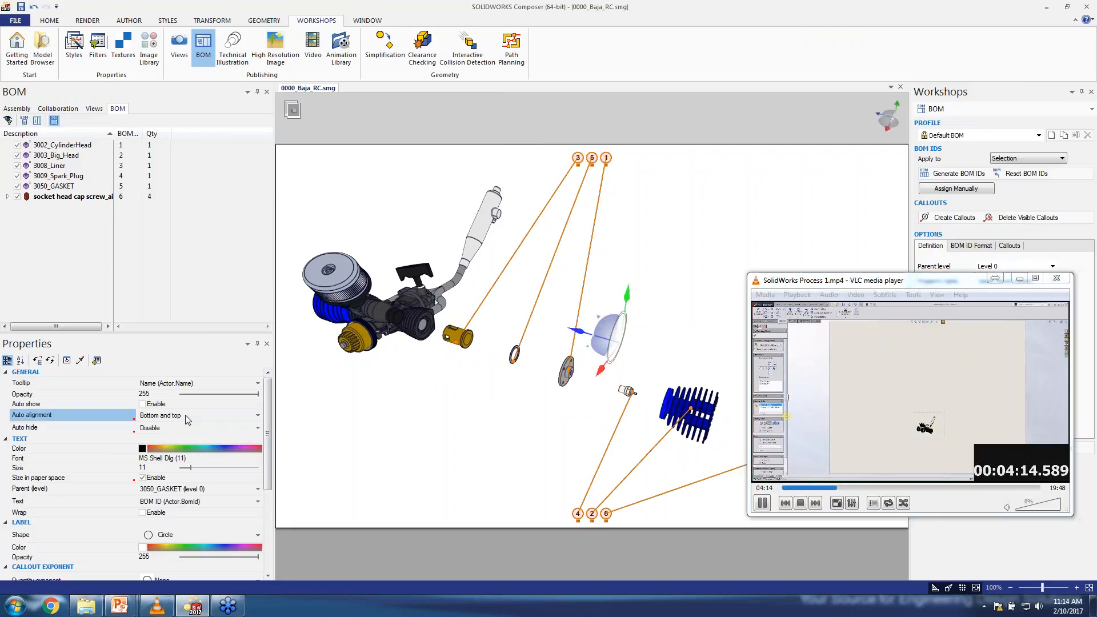
{"action": "left_click", "coordinate": [172, 415]}
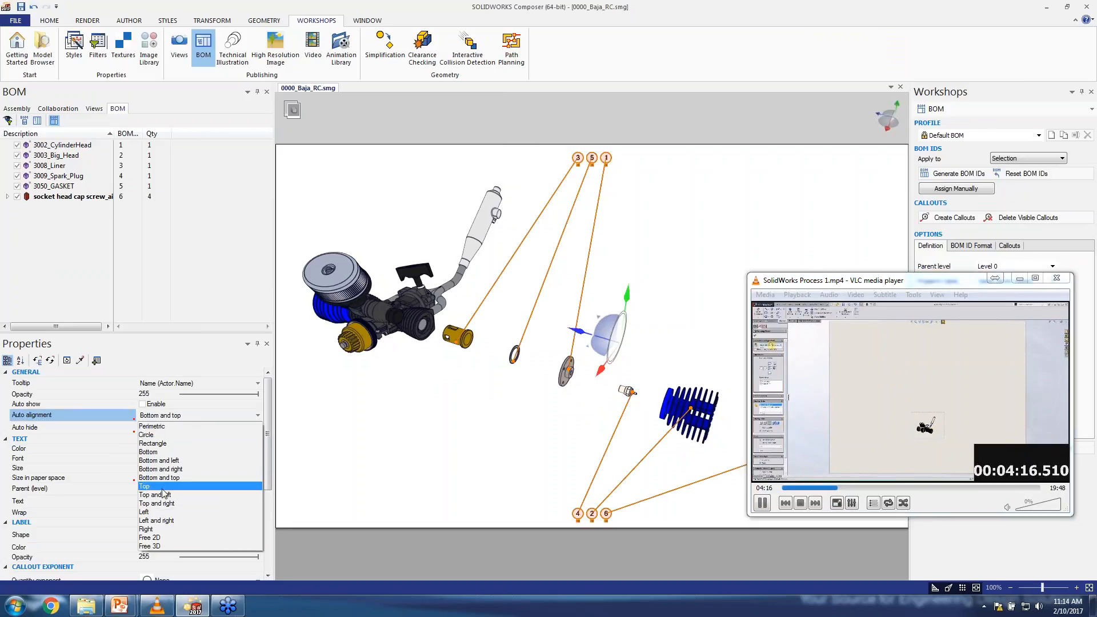
{"action": "left_click", "coordinate": [145, 486]}
{"action": "left_click_drag", "start_coordinate": [191, 467], "coordinate": [200, 468]}
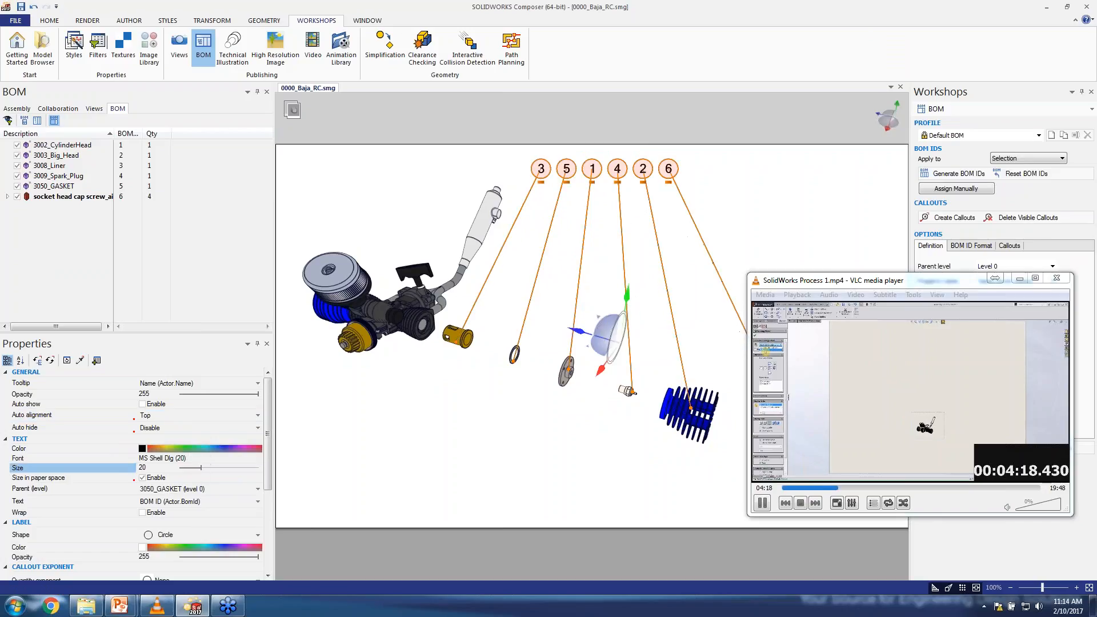
- Move the row of callouts down closer to the exploded parts and draw a horizontal magnetic line above it
{"action": "left_click_drag", "start_coordinate": [545, 166], "coordinate": [558, 278]}
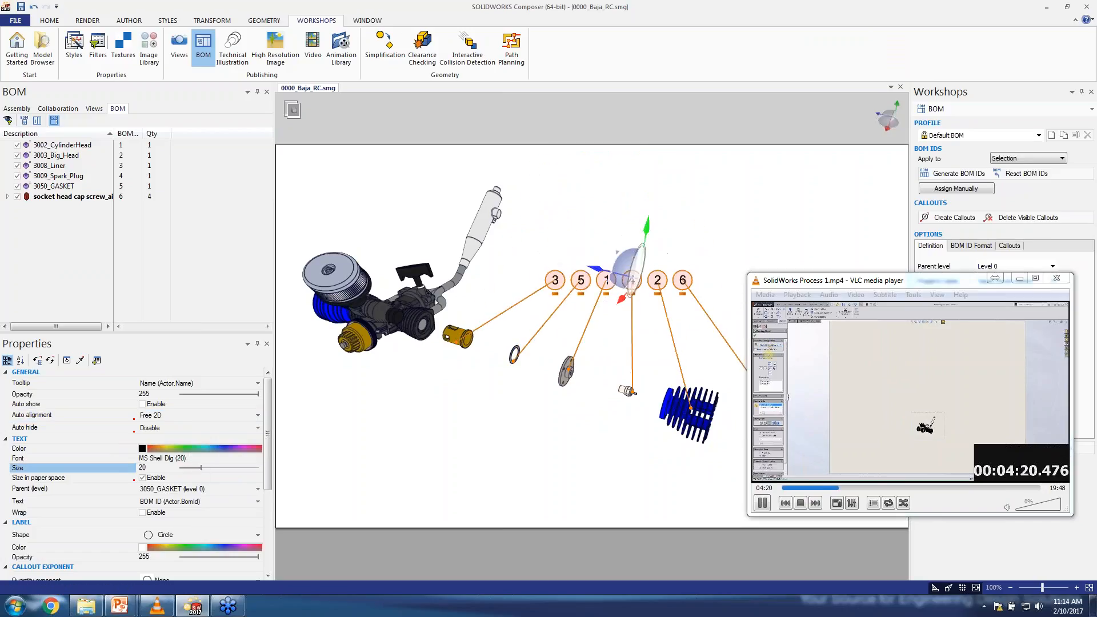
{"action": "left_click", "coordinate": [571, 222]}
{"action": "left_click", "coordinate": [129, 20]}
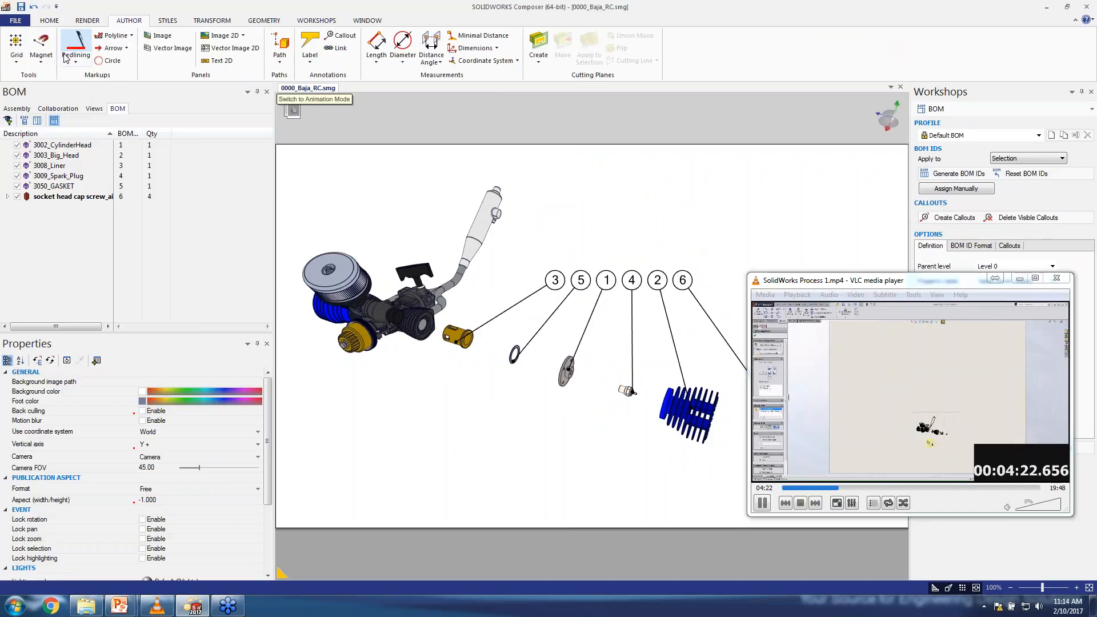
{"action": "left_click", "coordinate": [41, 43]}
{"action": "left_click", "coordinate": [523, 250]}
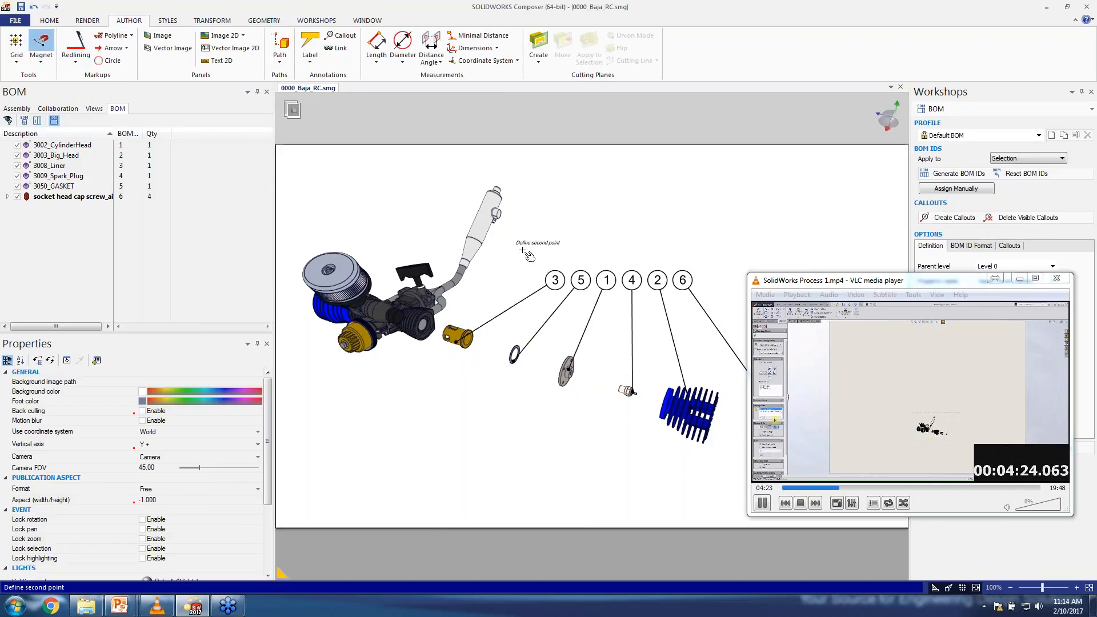
{"action": "left_click", "coordinate": [788, 249]}
- Tilt the magnetic line to follow the explode direction with the callouts attached, and lower it closer to the parts
{"action": "left_click_drag", "start_coordinate": [742, 245], "coordinate": [734, 293]}
{"action": "left_click_drag", "start_coordinate": [504, 297], "coordinate": [523, 243]}
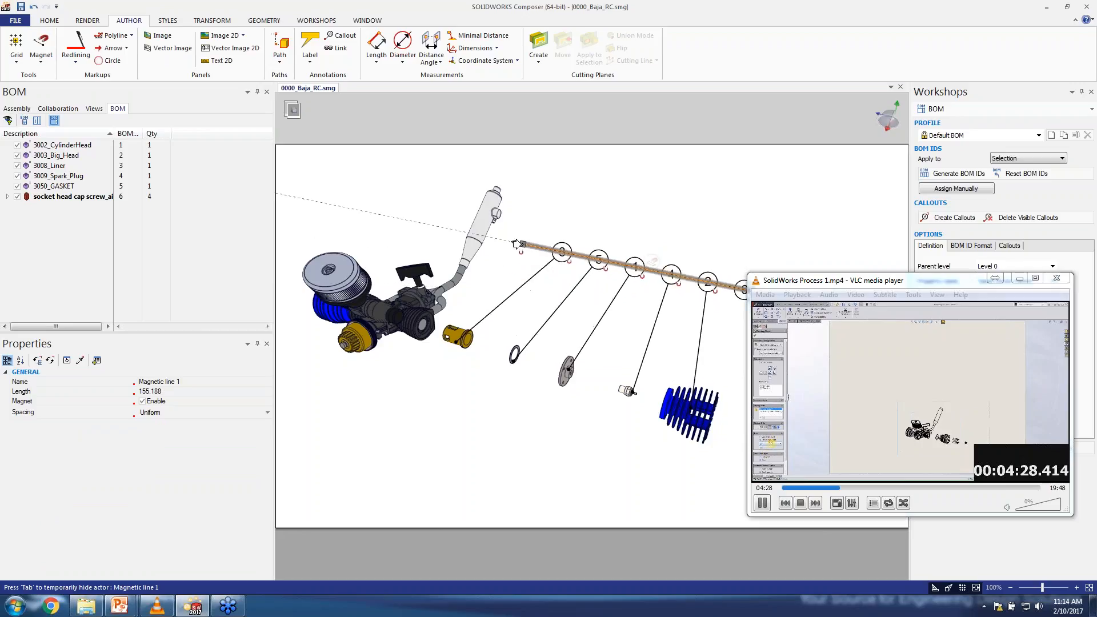
{"action": "left_click_drag", "start_coordinate": [595, 304], "coordinate": [594, 316]}
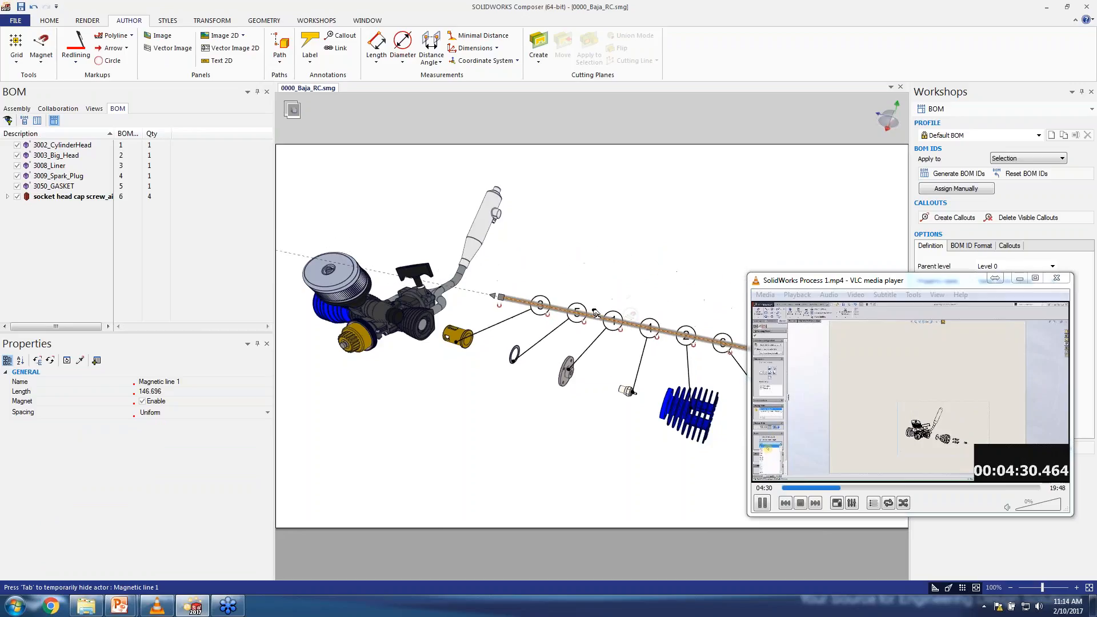
{"action": "left_click", "coordinate": [616, 259]}
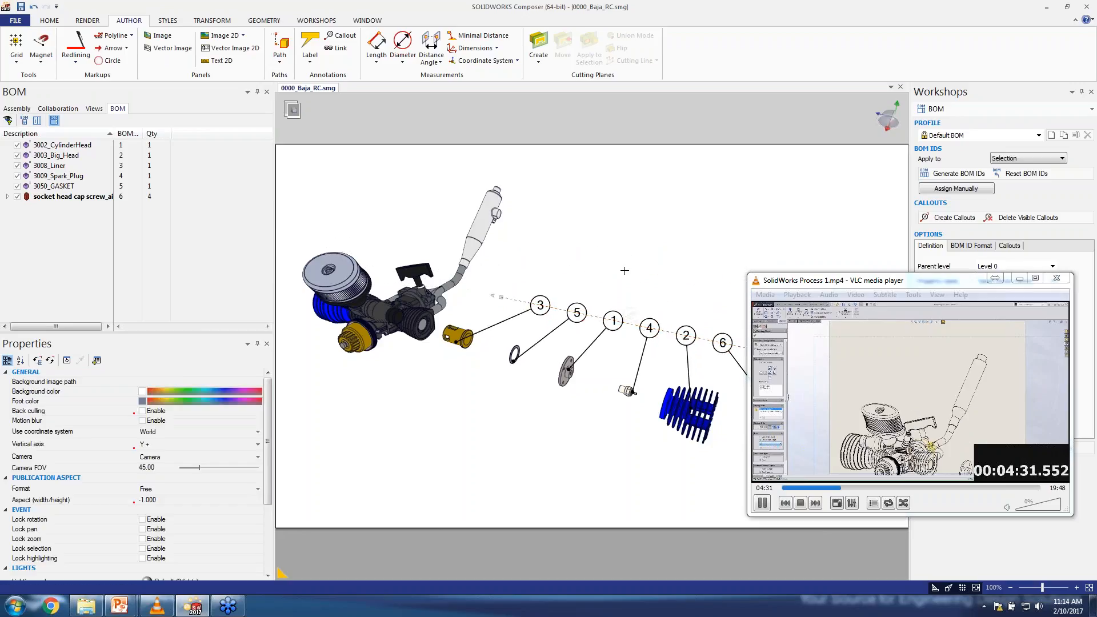
- Update View 5 with the current scene so that it stores the BOM callouts
{"action": "left_click", "coordinate": [94, 108]}
{"action": "left_click", "coordinate": [136, 249], "text": "ctrl"}
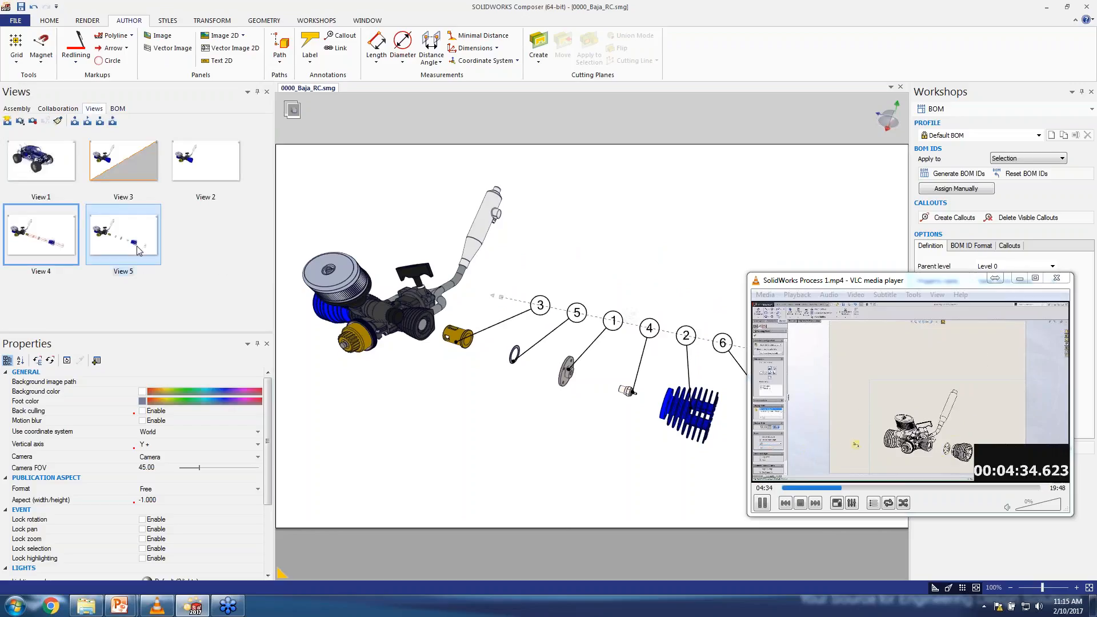
{"action": "left_click", "coordinate": [33, 121]}
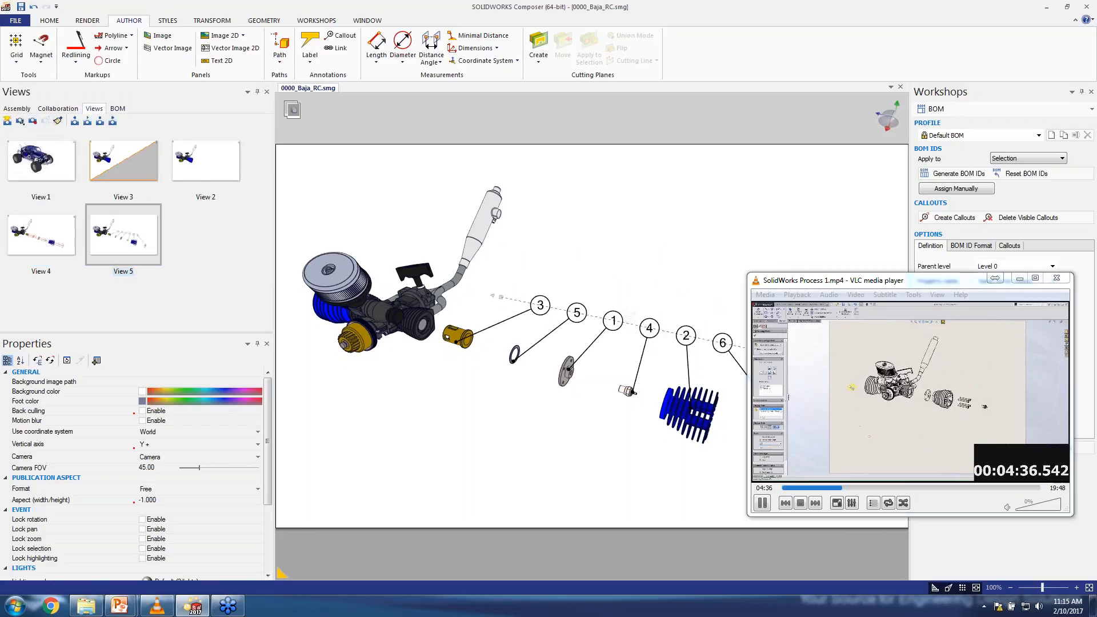
- Show the BOM table and set its position to Free with a text size of 22
{"action": "left_click_drag", "start_coordinate": [910, 281], "coordinate": [774, 26]}
{"action": "left_click", "coordinate": [953, 447]}
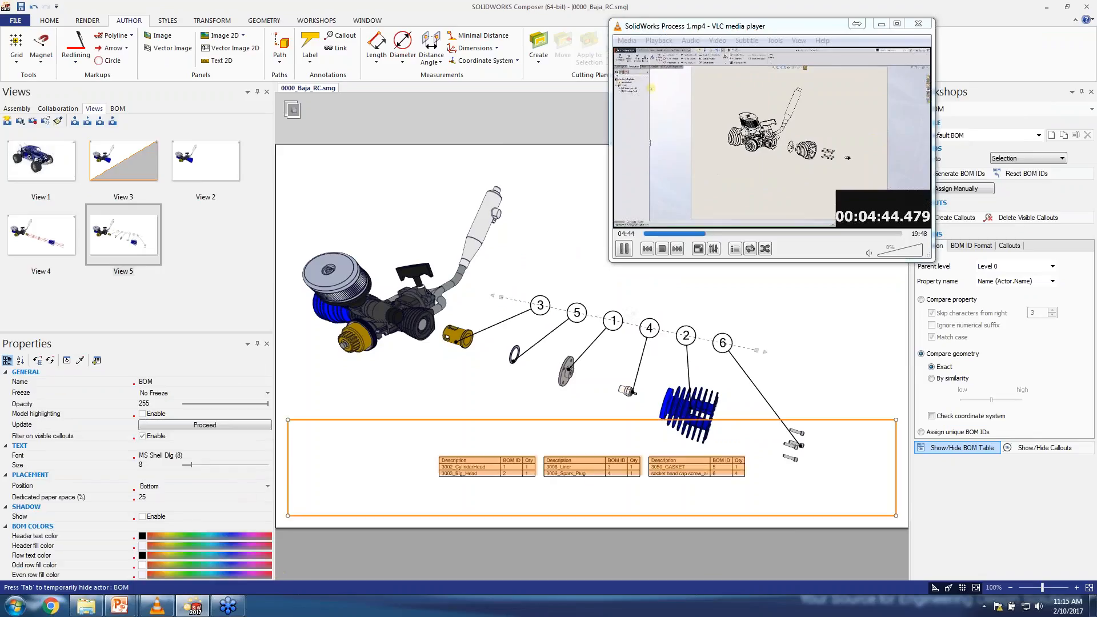
{"action": "left_click", "coordinate": [194, 486]}
{"action": "left_click", "coordinate": [150, 497]}
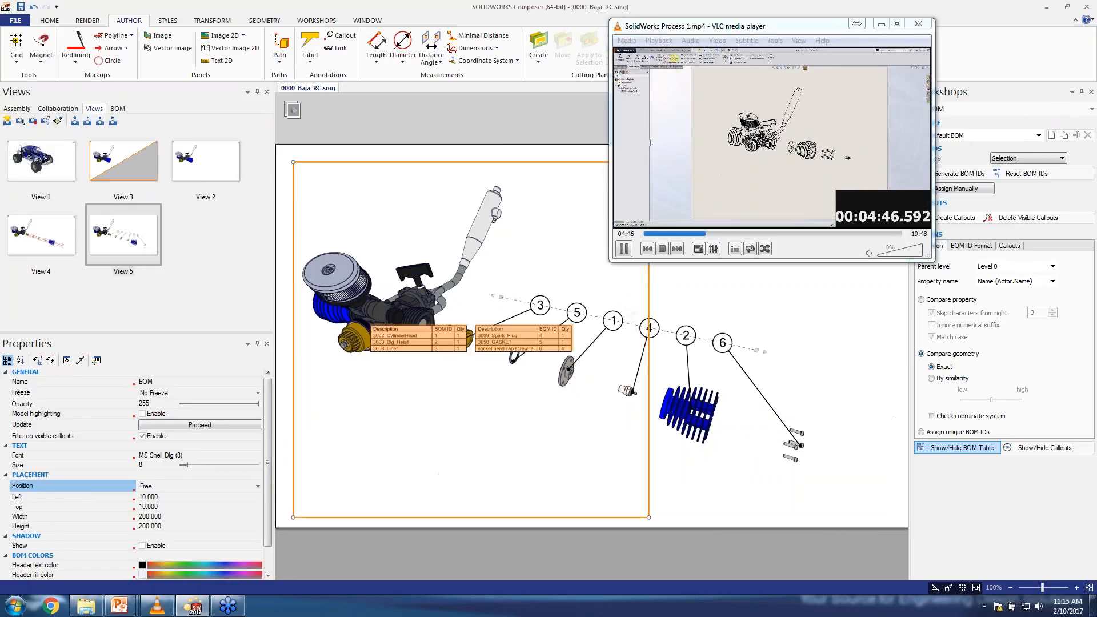
{"action": "left_click_drag", "start_coordinate": [193, 464], "coordinate": [202, 464]}
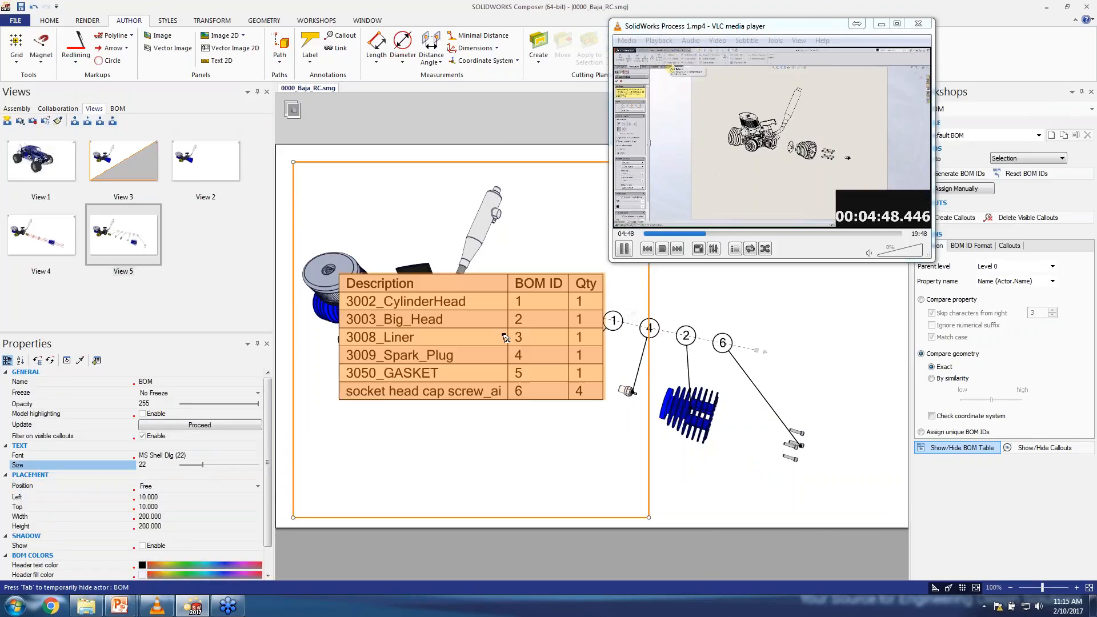
- Move the BOM table to the upper-right corner of the page and resize its frame to about 150 by 75
{"action": "left_click_drag", "start_coordinate": [433, 334], "coordinate": [676, 296]}
{"action": "left_click_drag", "start_coordinate": [554, 450], "coordinate": [614, 288]}
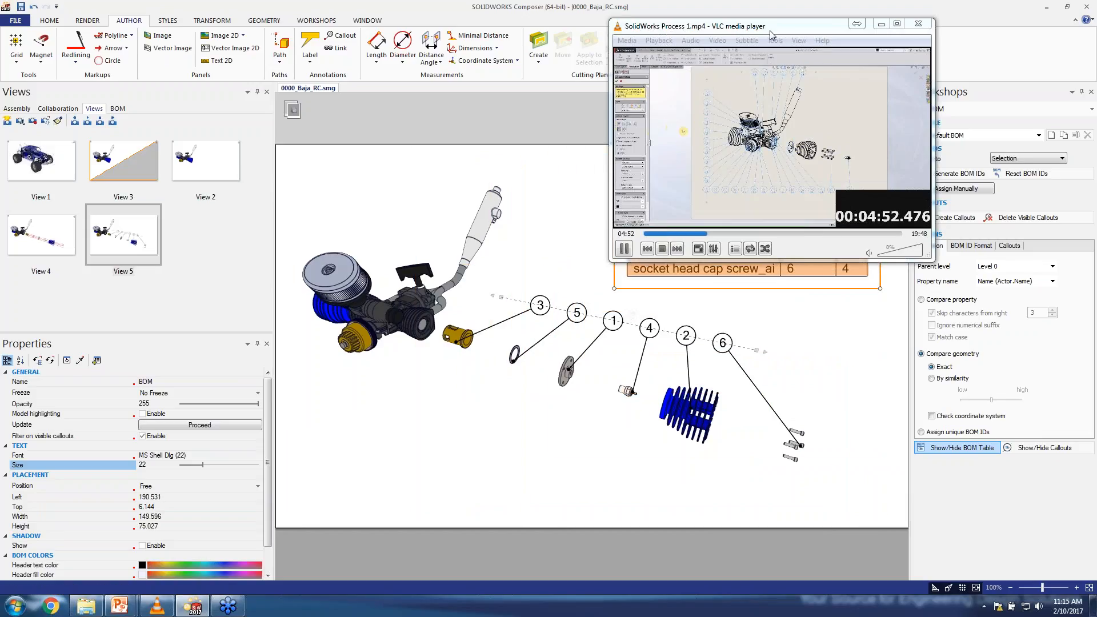
{"action": "left_click", "coordinate": [789, 29]}
{"action": "left_click_drag", "start_coordinate": [788, 28], "coordinate": [942, 353]}
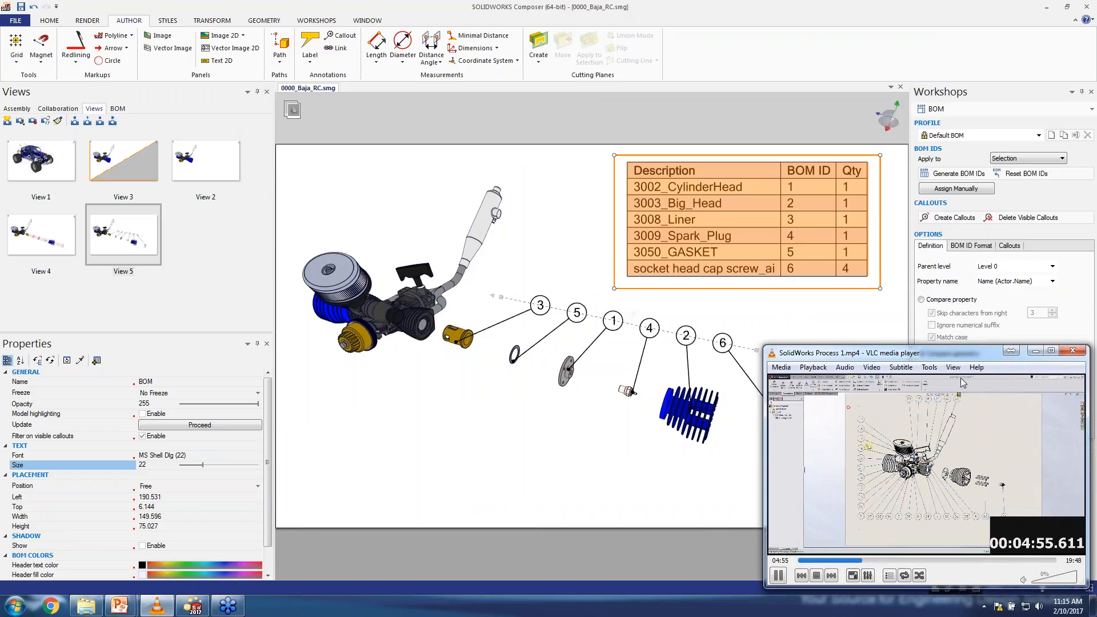
- Close the Workshops pane and update View 5 so that it includes the BOM table
{"action": "left_click", "coordinate": [1091, 91]}
{"action": "left_click", "coordinate": [643, 177]}
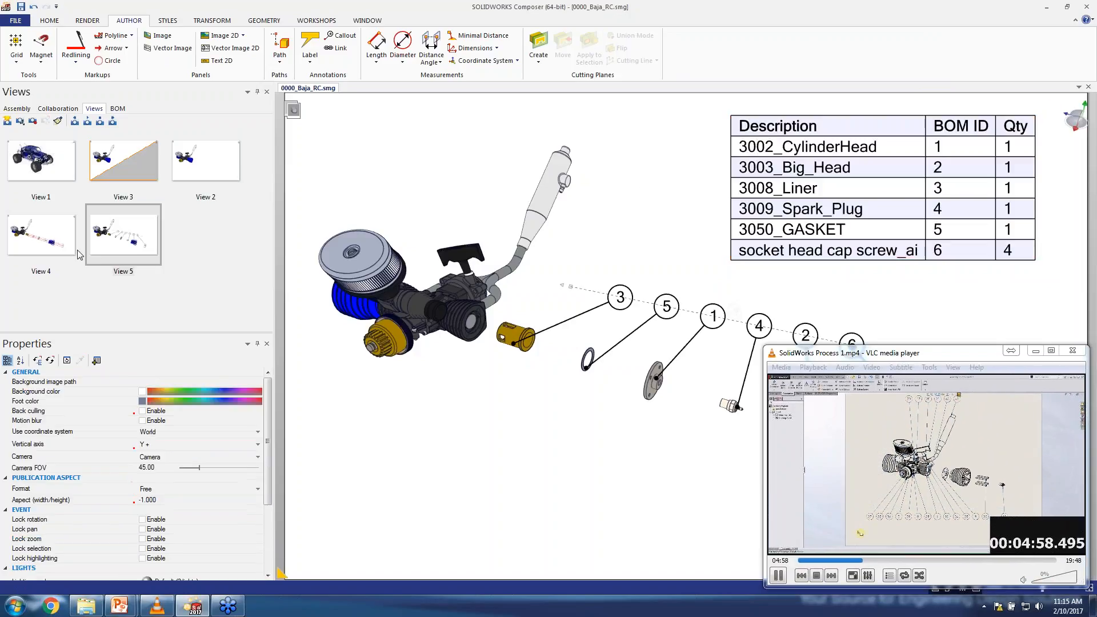
{"action": "left_click", "coordinate": [144, 257]}
{"action": "left_click", "coordinate": [144, 256]}
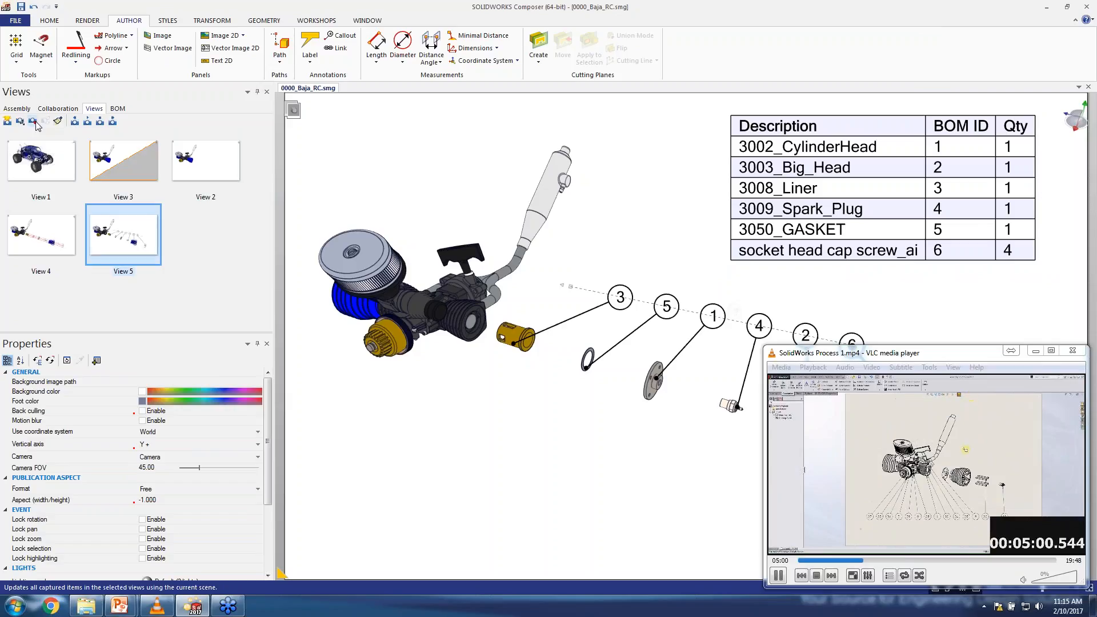
{"action": "left_click", "coordinate": [33, 121]}
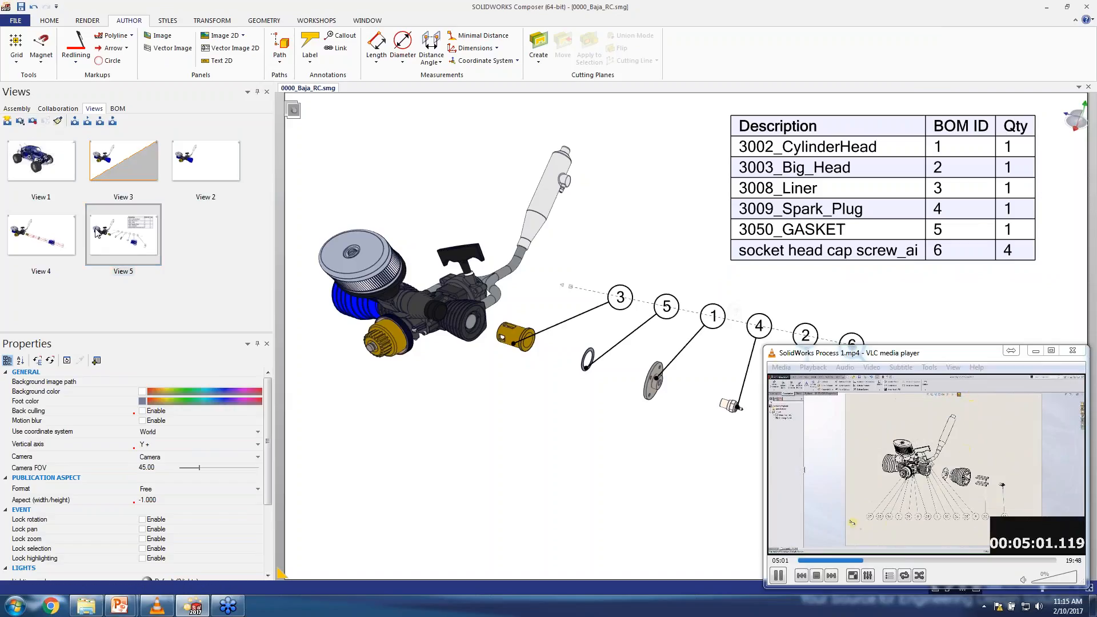
- Remove the magnetic line running through the row of callouts and uncover the exploded parts at its end
{"action": "left_click", "coordinate": [592, 290]}
{"action": "left_click", "coordinate": [151, 233]}
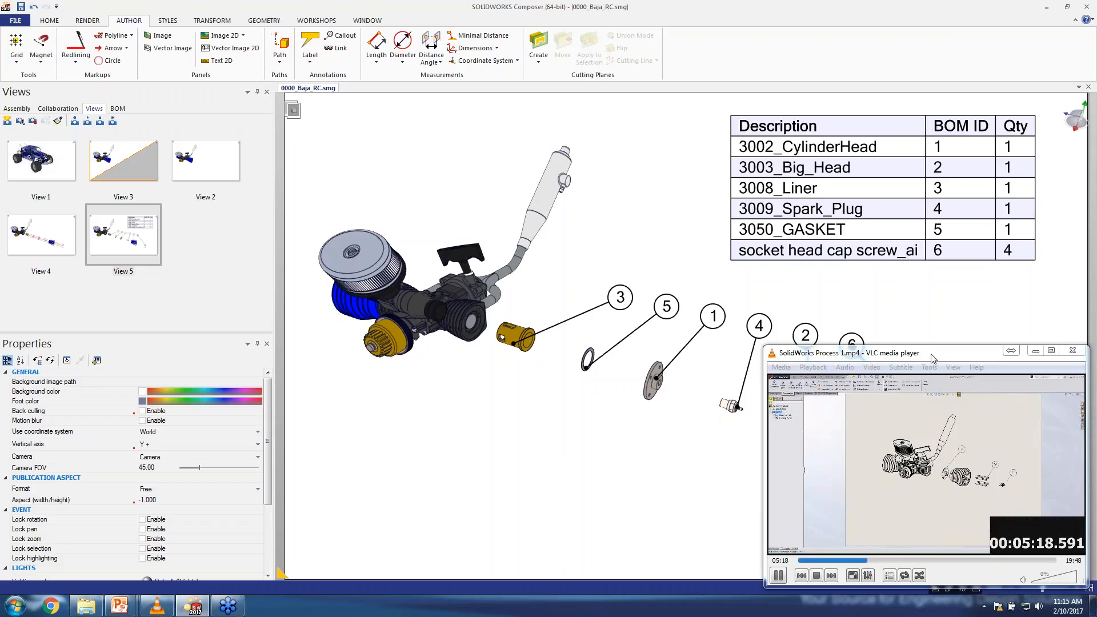
{"action": "left_click_drag", "start_coordinate": [933, 357], "coordinate": [447, 392]}
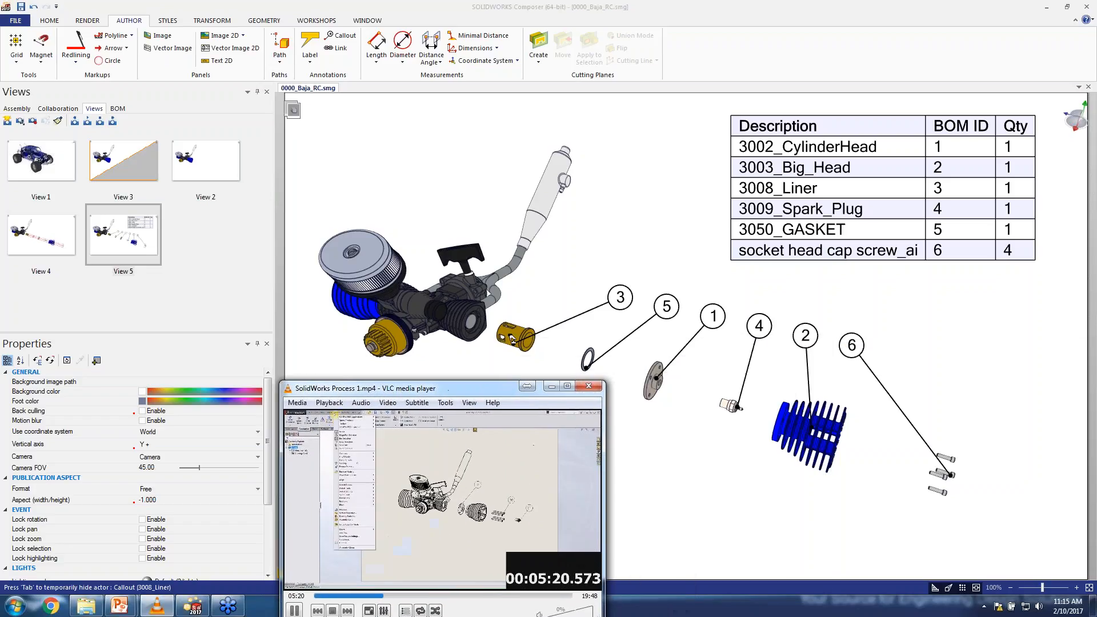
- Move the attachment points of callouts 3, 5, 1, 2 and 6 to the near edges of their parts, and update View 5
{"action": "left_click_drag", "start_coordinate": [512, 340], "coordinate": [530, 328]}
{"action": "left_click_drag", "start_coordinate": [586, 368], "coordinate": [592, 349]}
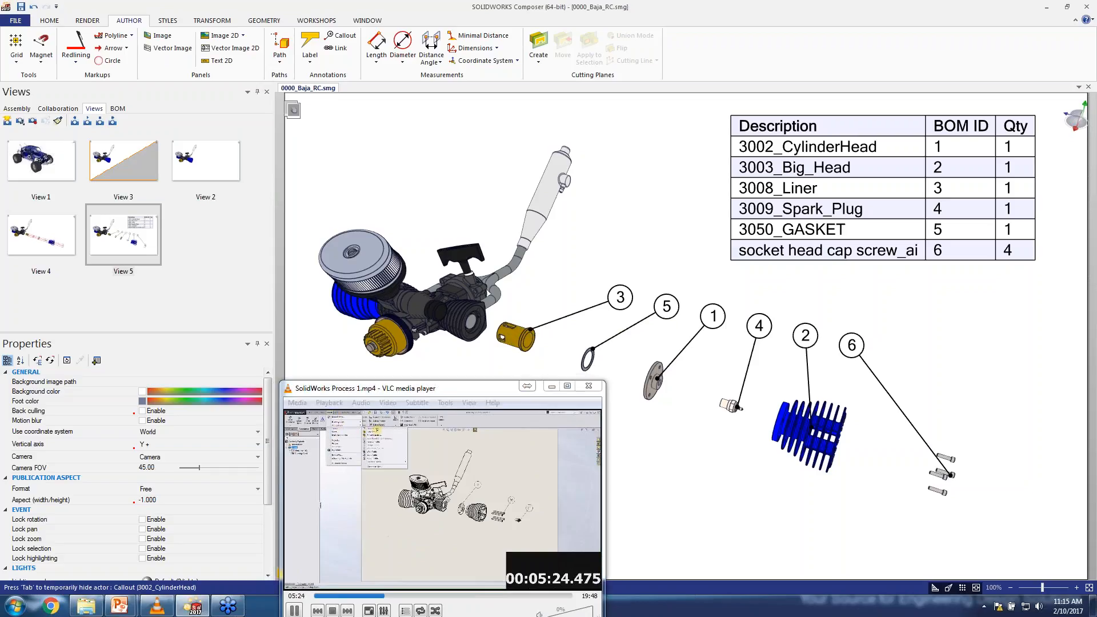
{"action": "left_click_drag", "start_coordinate": [657, 378], "coordinate": [658, 367]}
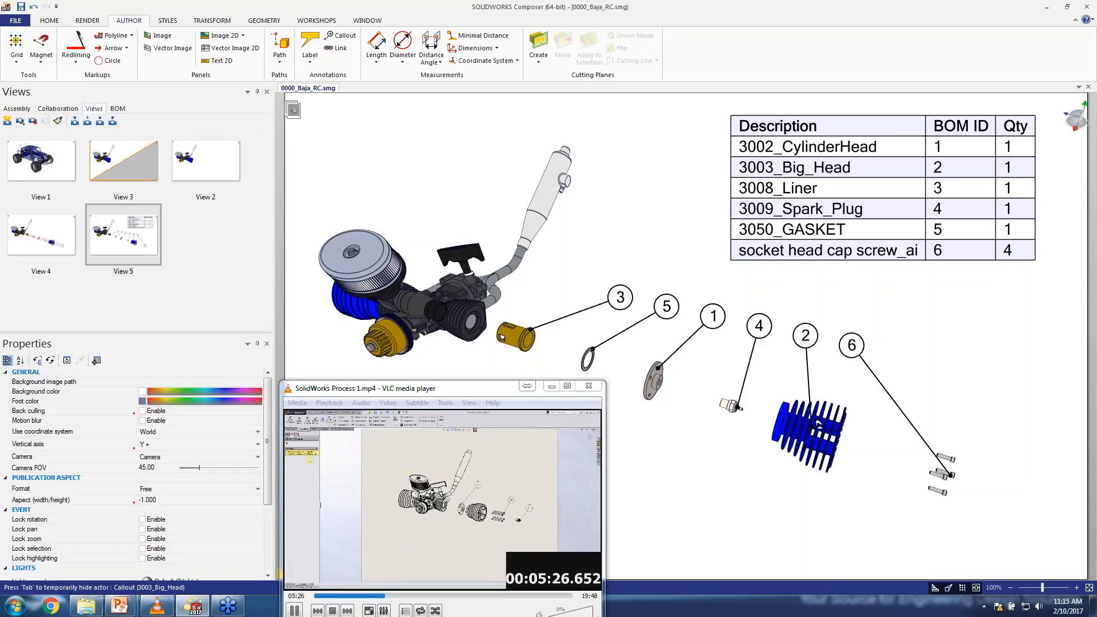
{"action": "left_click_drag", "start_coordinate": [812, 424], "coordinate": [816, 405]}
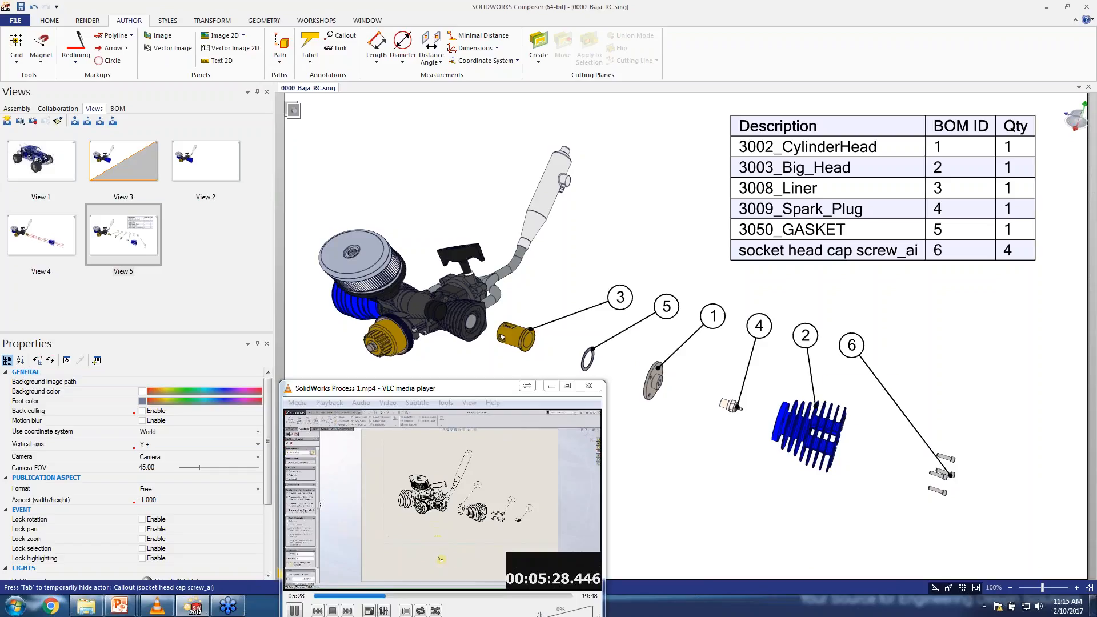
{"action": "left_click_drag", "start_coordinate": [951, 475], "coordinate": [940, 455]}
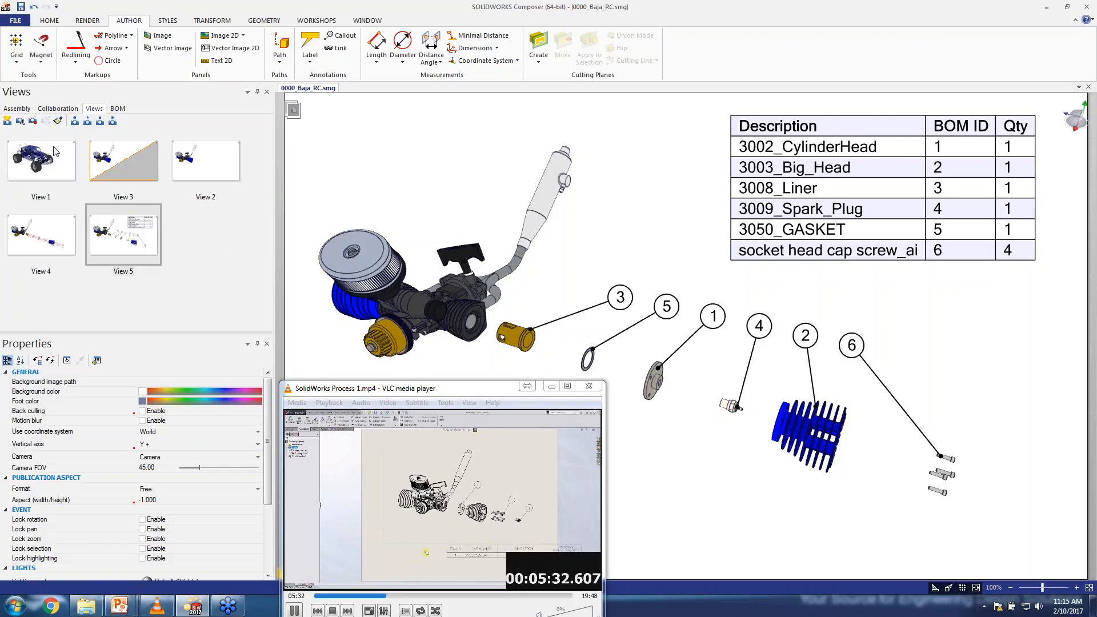
{"action": "left_click", "coordinate": [111, 231]}
{"action": "left_click", "coordinate": [33, 121]}
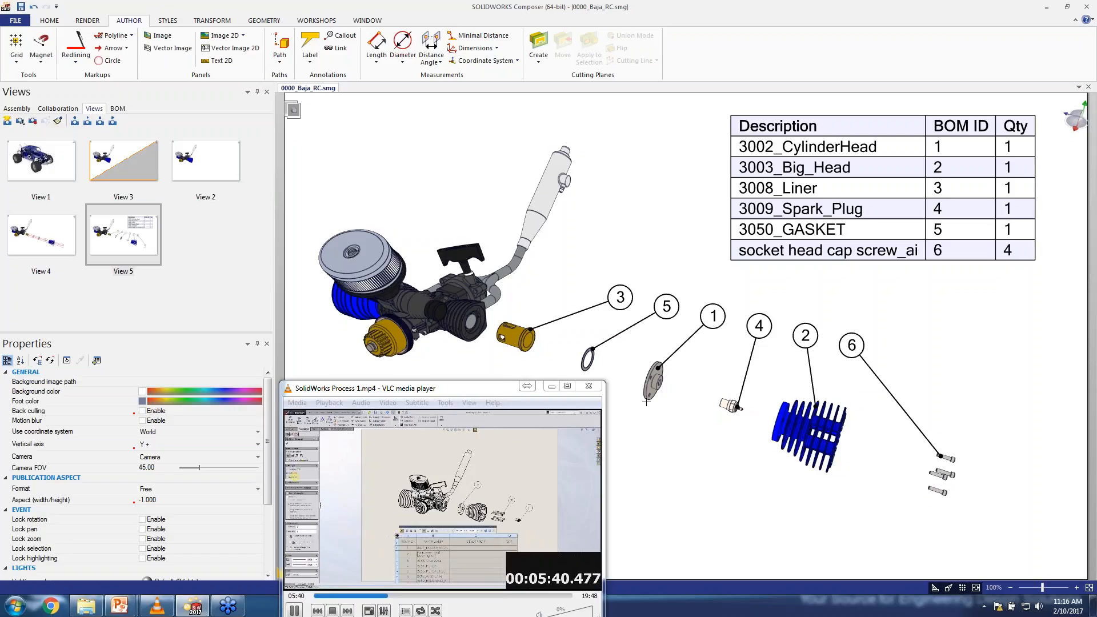
- Switch the render mode to Custom and save the scene as a new view
{"action": "left_click", "coordinate": [87, 21]}
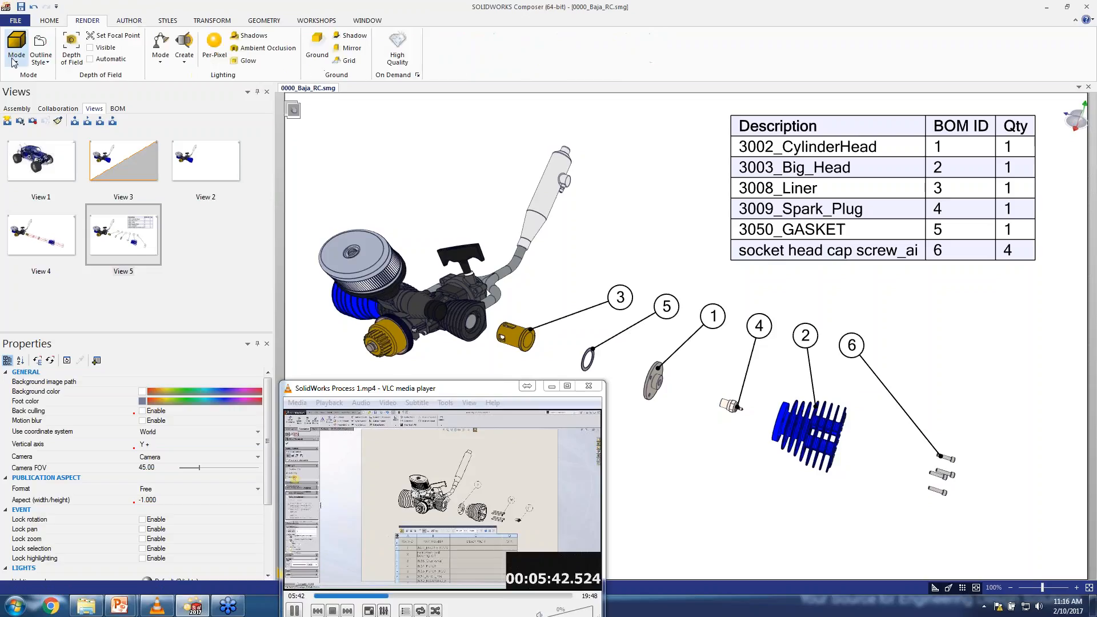
{"action": "left_click", "coordinate": [16, 47]}
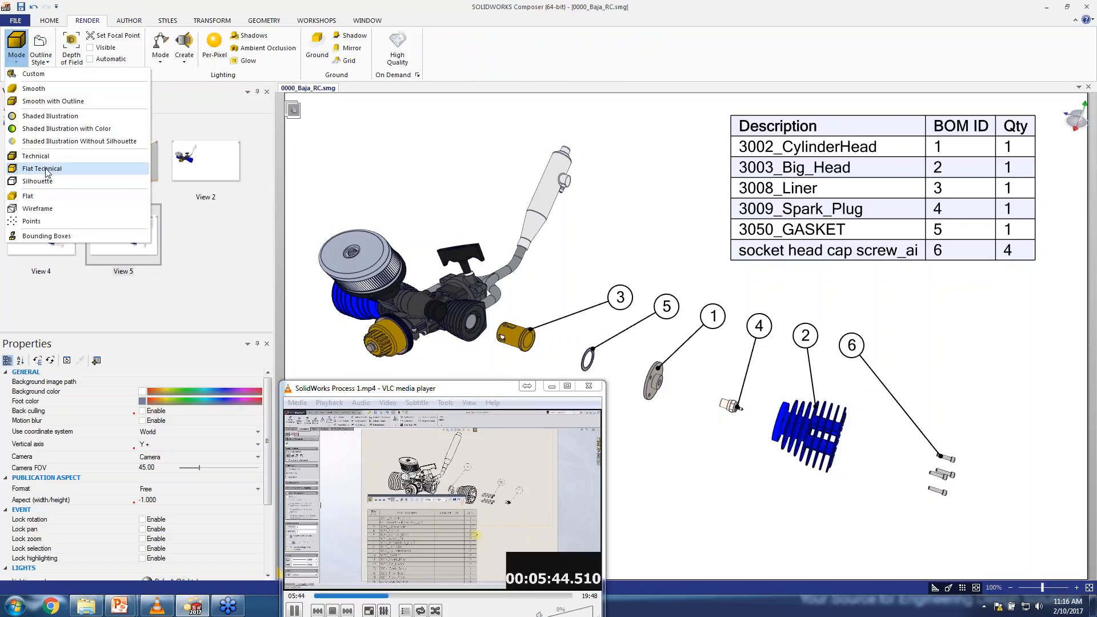
{"action": "left_click", "coordinate": [47, 172]}
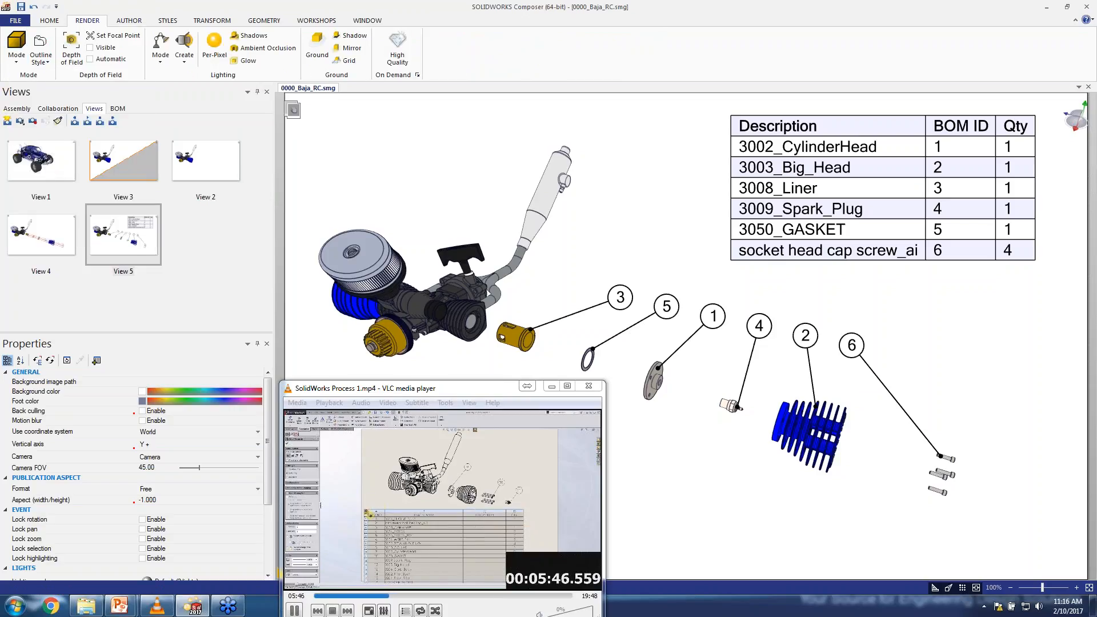
{"action": "left_click", "coordinate": [10, 63]}
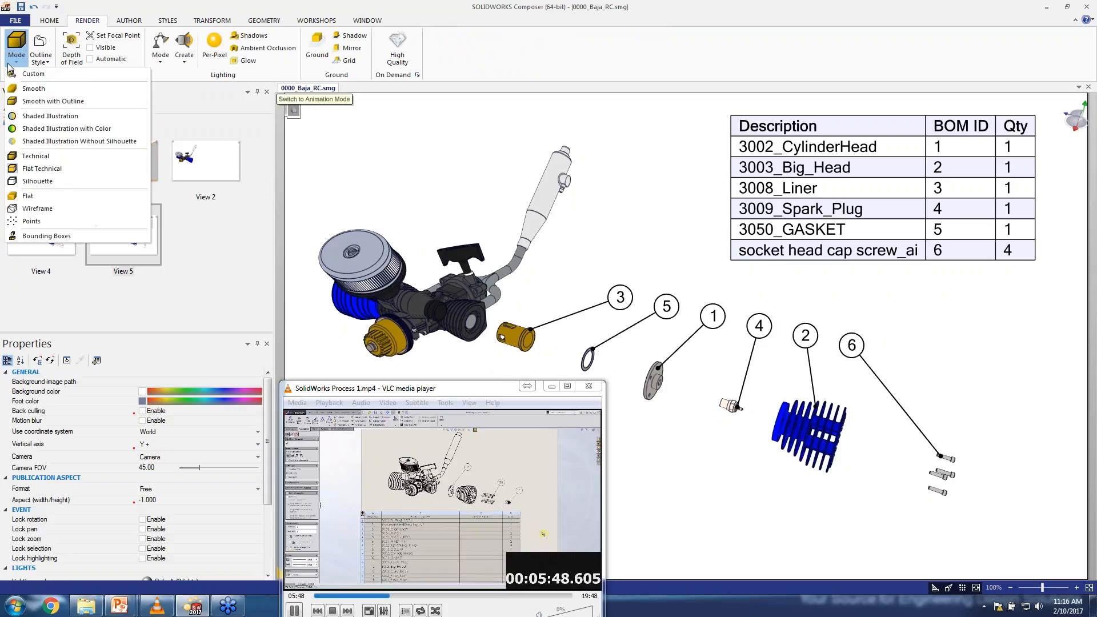
{"action": "left_click", "coordinate": [46, 75]}
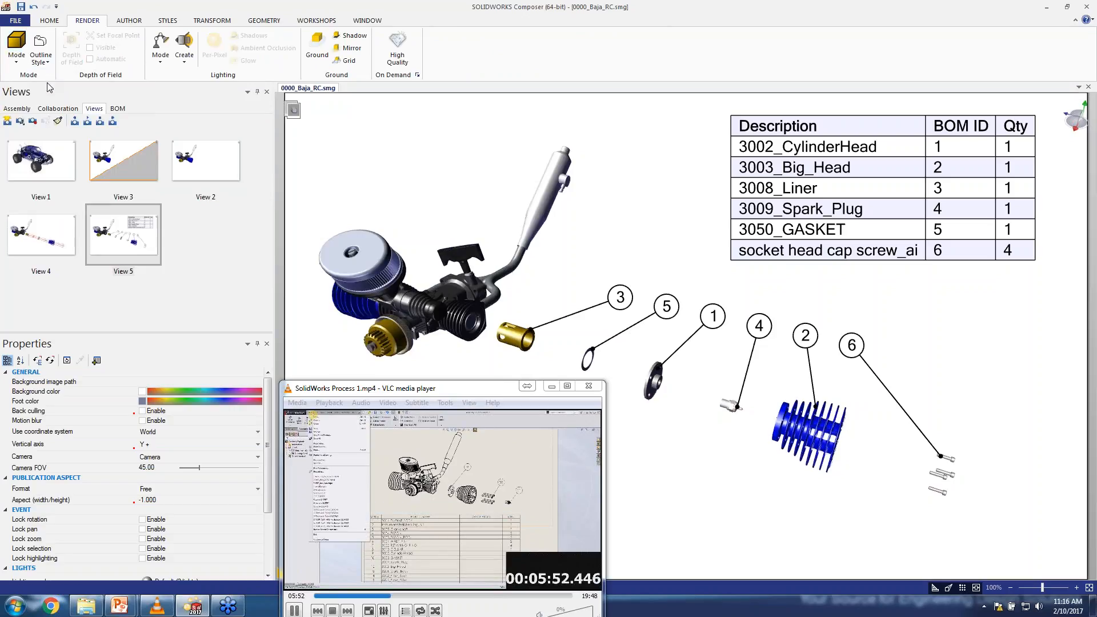
{"action": "left_click", "coordinate": [8, 121]}
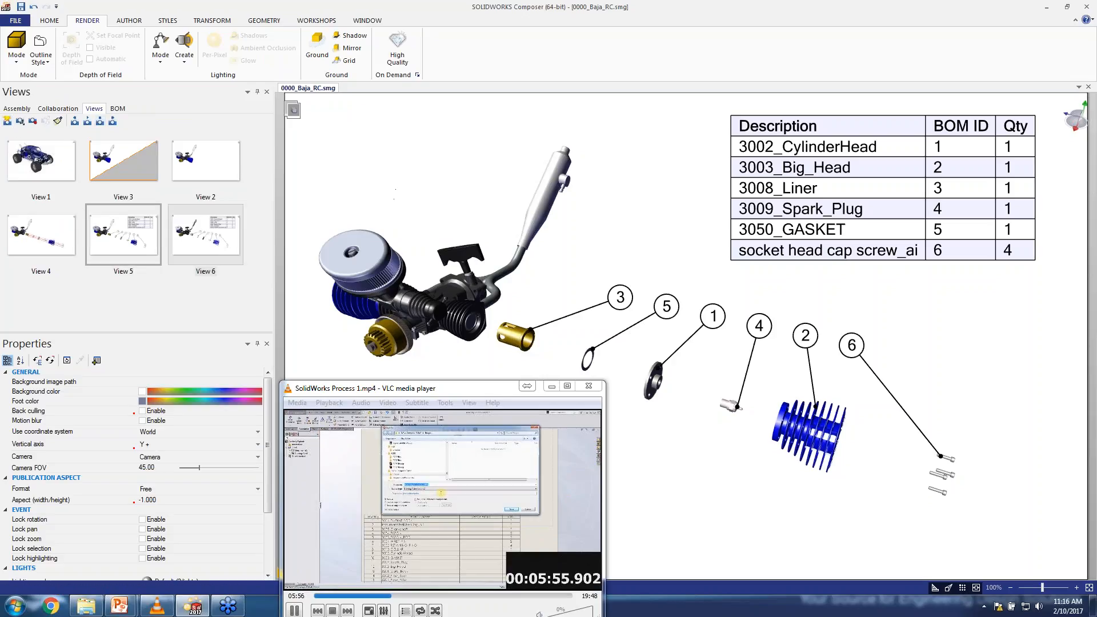
- Set the custom rendering of the 3000_RC_Boxer assembly to Silhouette and update View 6
{"action": "left_click", "coordinate": [17, 109]}
{"action": "left_click", "coordinate": [74, 195]}
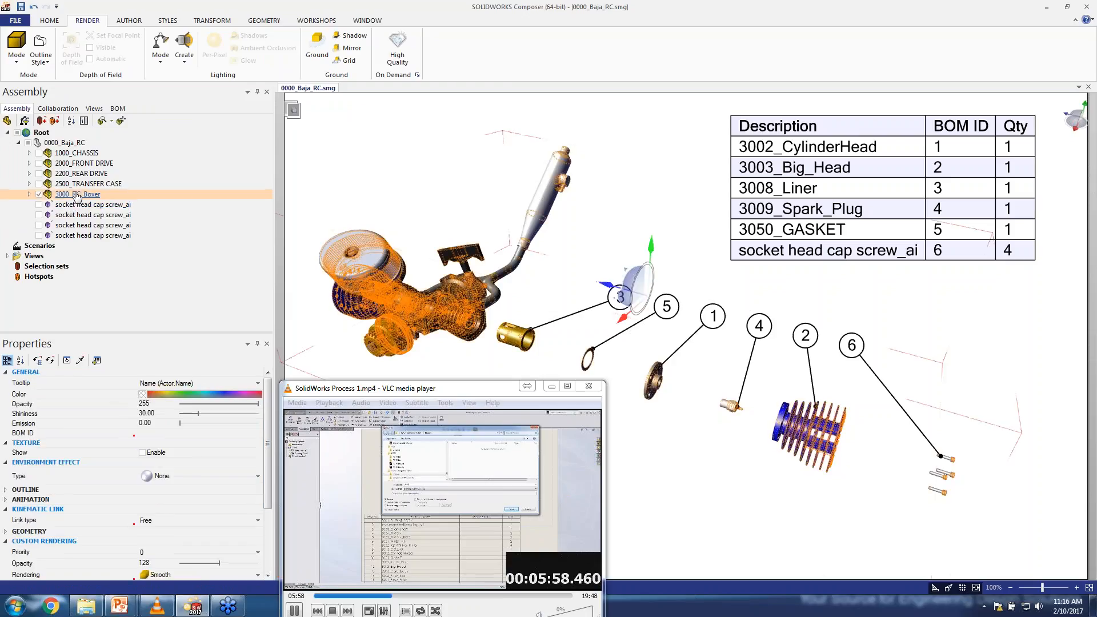
{"action": "scroll", "coordinate": [256, 471], "scroll_direction": "down", "scroll_amount": 5}
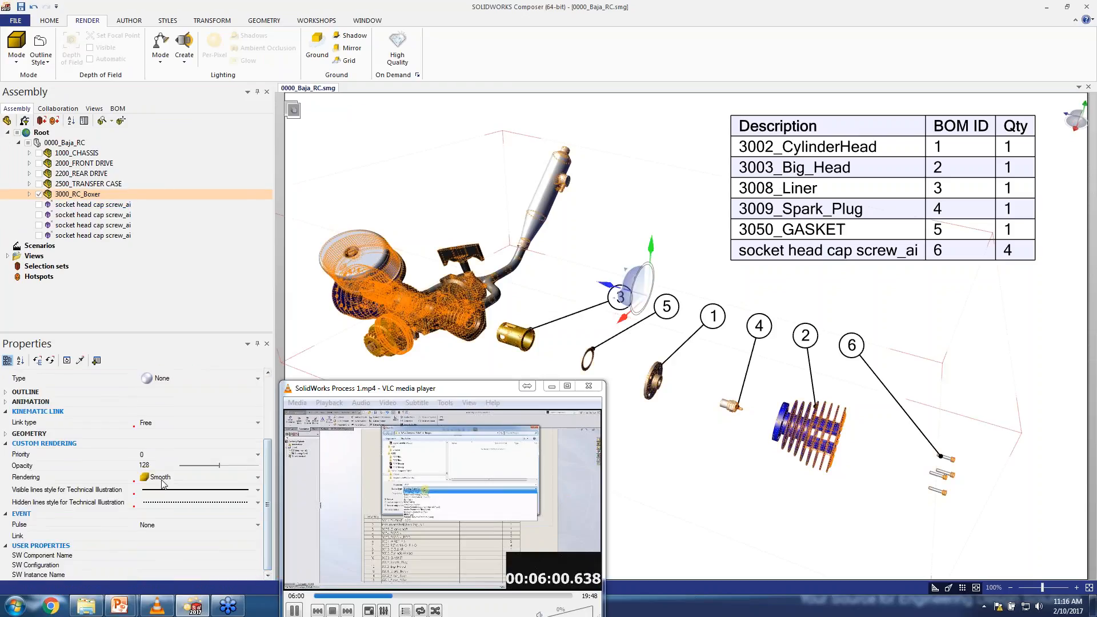
{"action": "left_click", "coordinate": [256, 477]}
{"action": "left_click", "coordinate": [177, 527]}
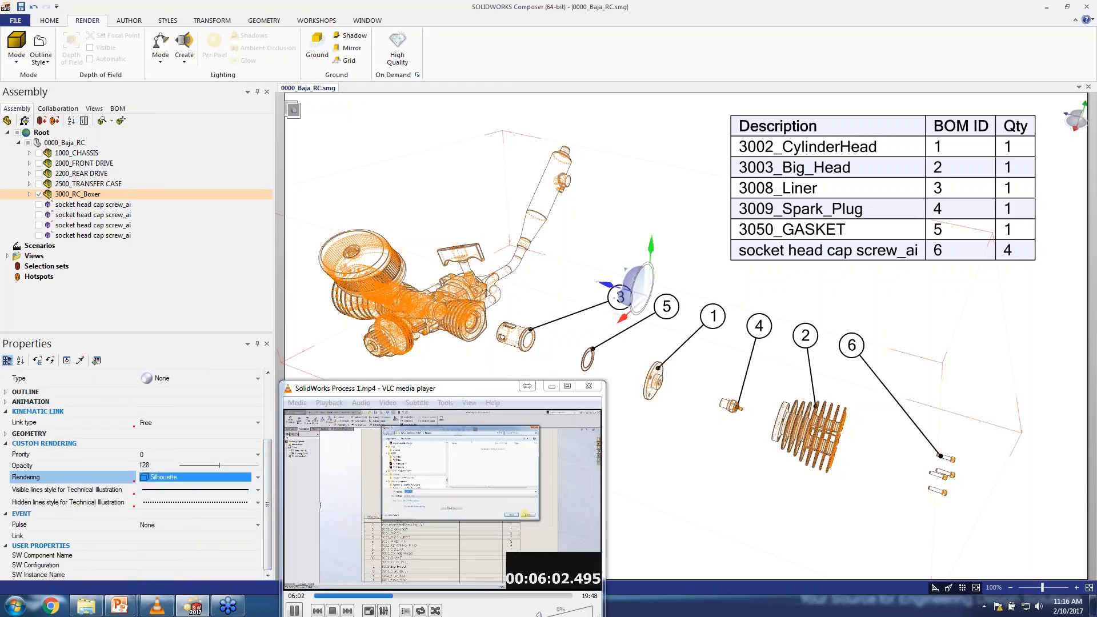
{"action": "left_click", "coordinate": [95, 109]}
{"action": "left_click", "coordinate": [194, 247]}
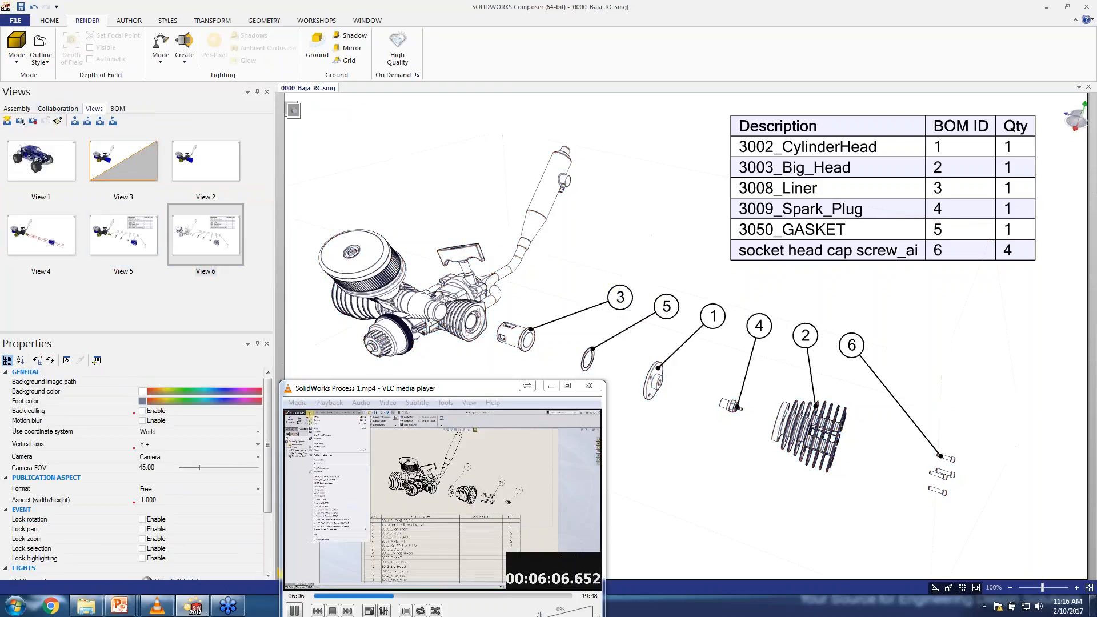
- Change the custom rendering of the 3008_Liner part so it is drawn in its gold color with outlines
{"action": "left_click_drag", "start_coordinate": [463, 389], "coordinate": [948, 50]}
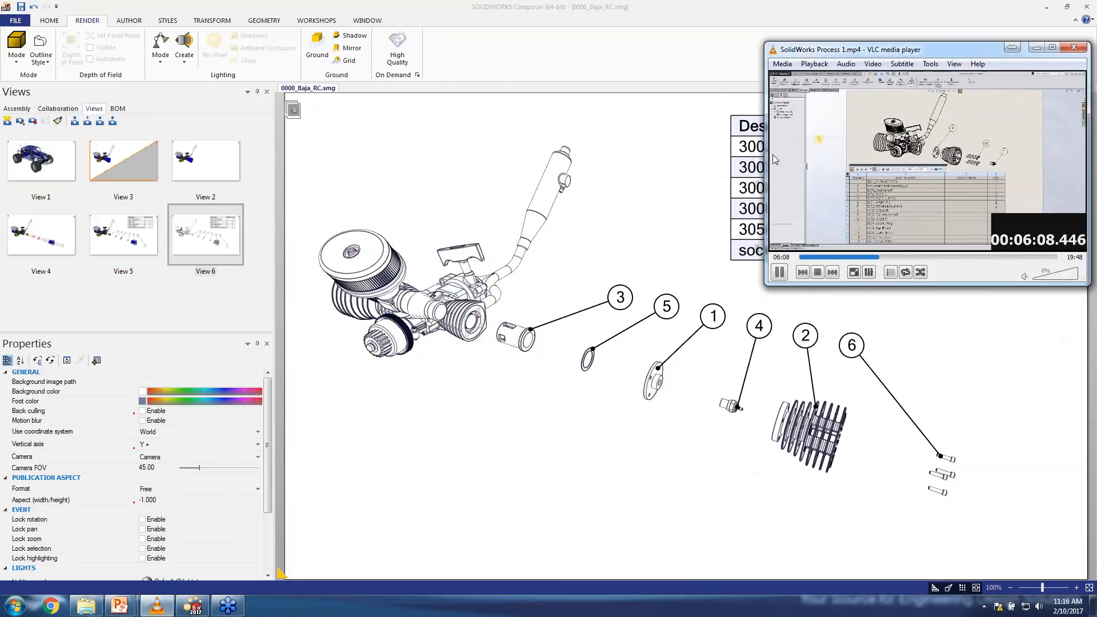
{"action": "left_click", "coordinate": [519, 341]}
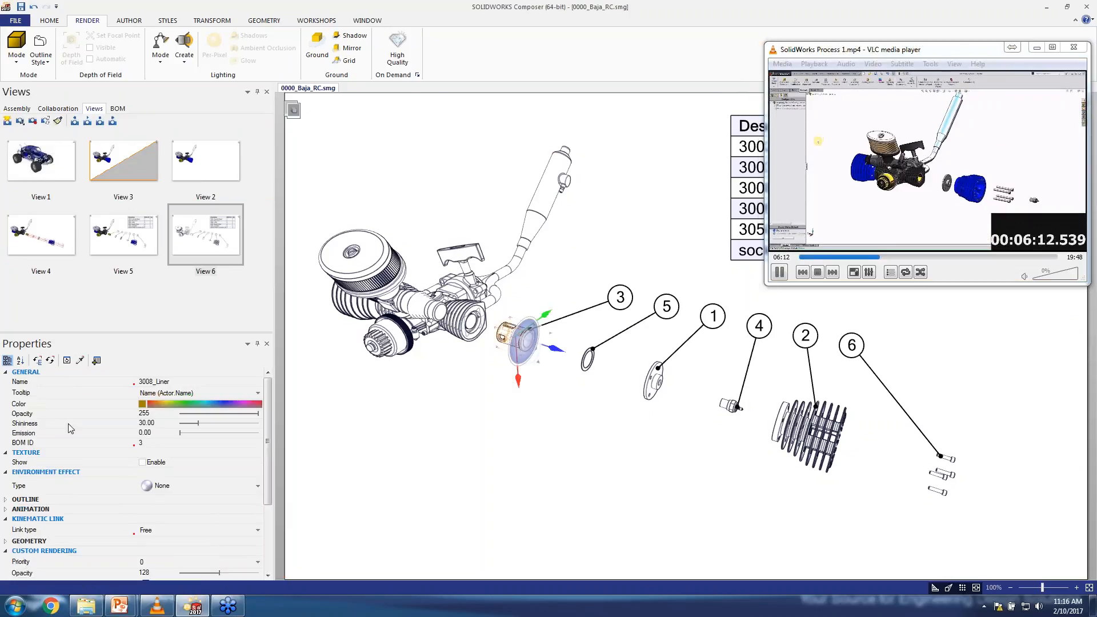
{"action": "scroll", "coordinate": [269, 531], "scroll_direction": "down", "scroll_amount": 3}
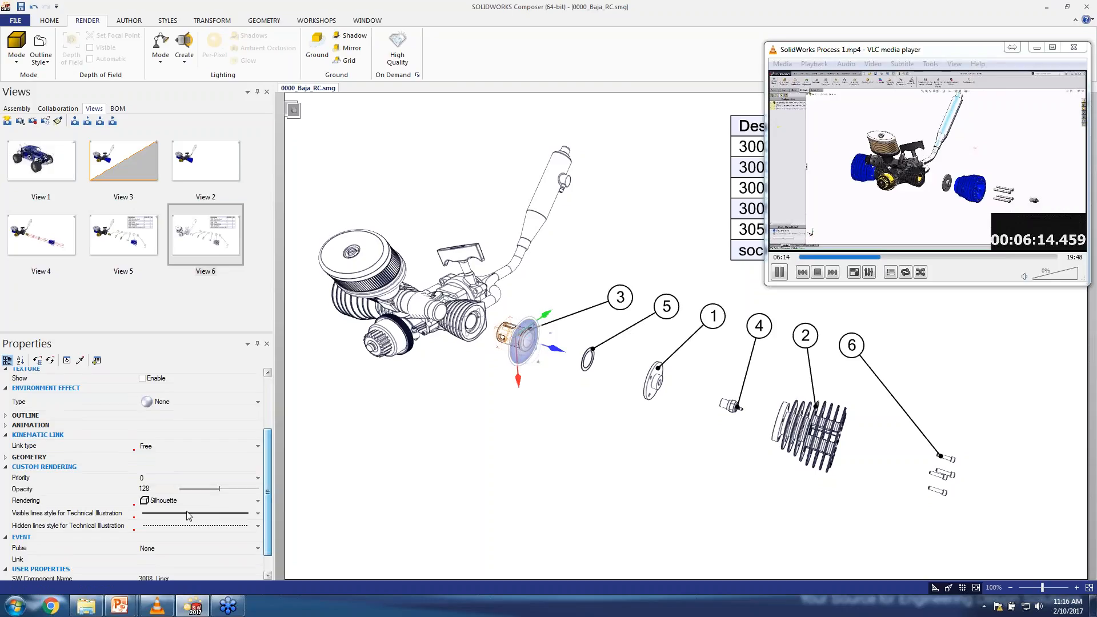
{"action": "left_click", "coordinate": [193, 501]}
{"action": "left_click", "coordinate": [186, 538]}
{"action": "left_click", "coordinate": [281, 574]}
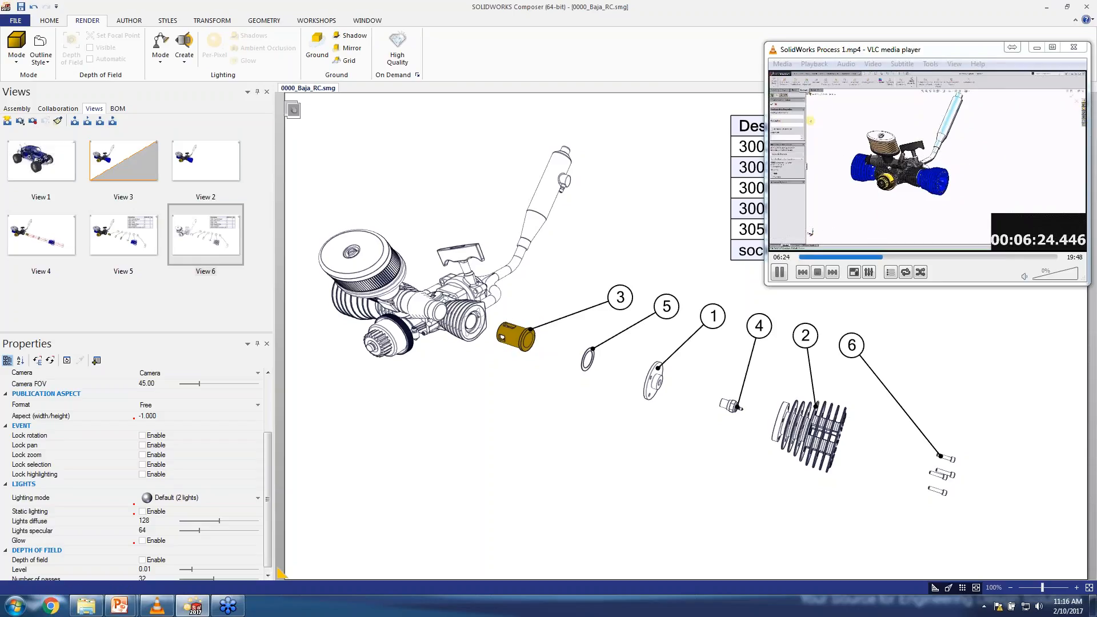
- Attach a label to the 3008_Liner part, place it below the engine, and save the scene as a new view
{"action": "left_click", "coordinate": [128, 21]}
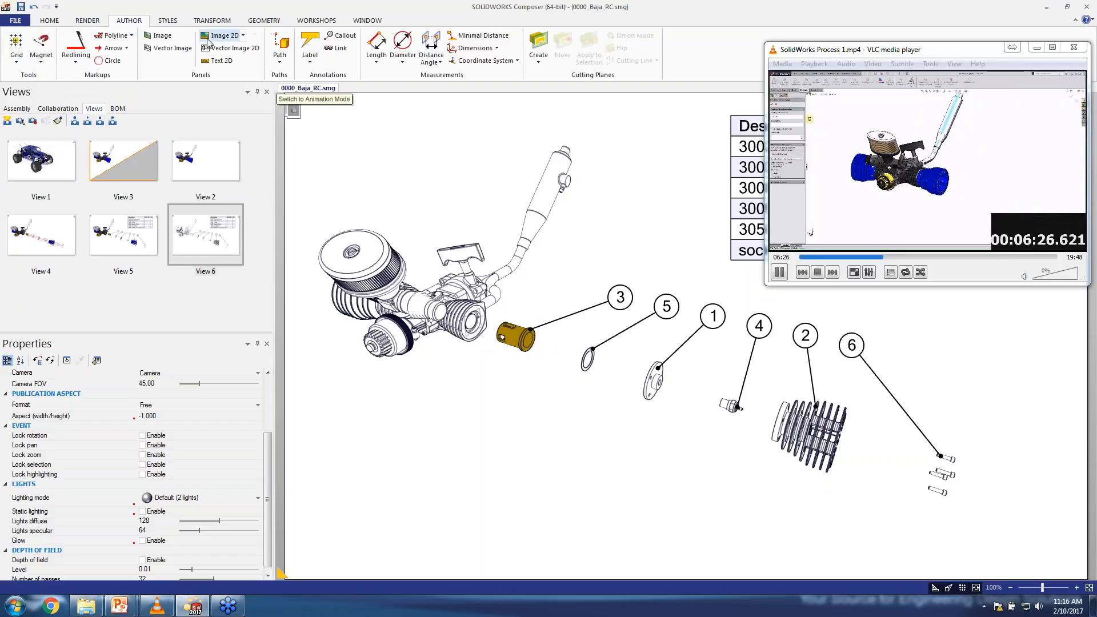
{"action": "left_click", "coordinate": [310, 45]}
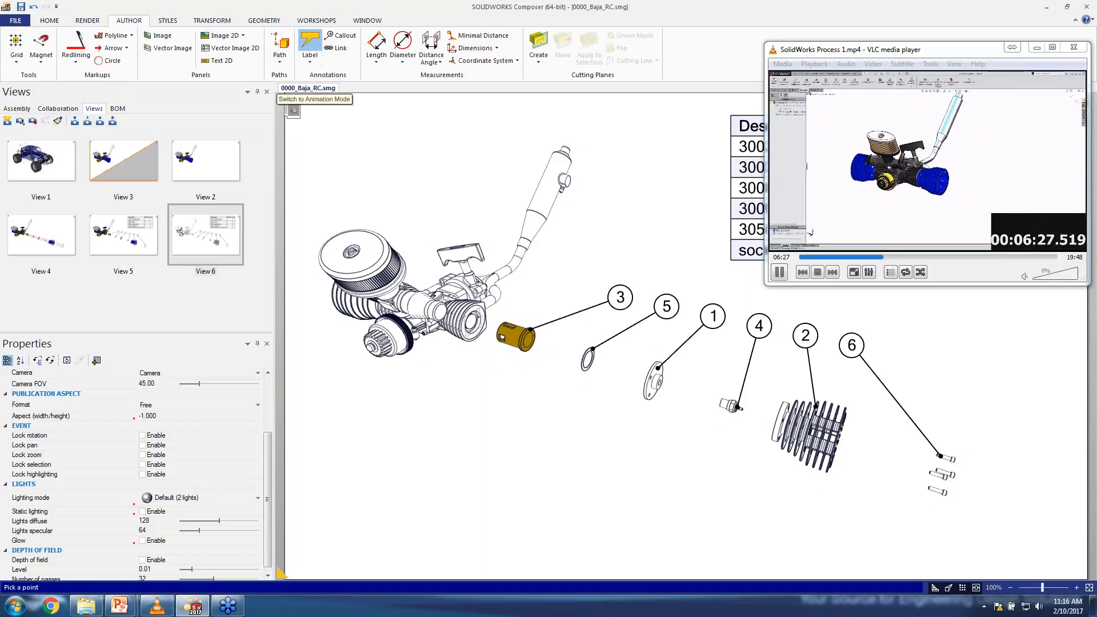
{"action": "left_click", "coordinate": [511, 337]}
{"action": "left_click", "coordinate": [417, 408]}
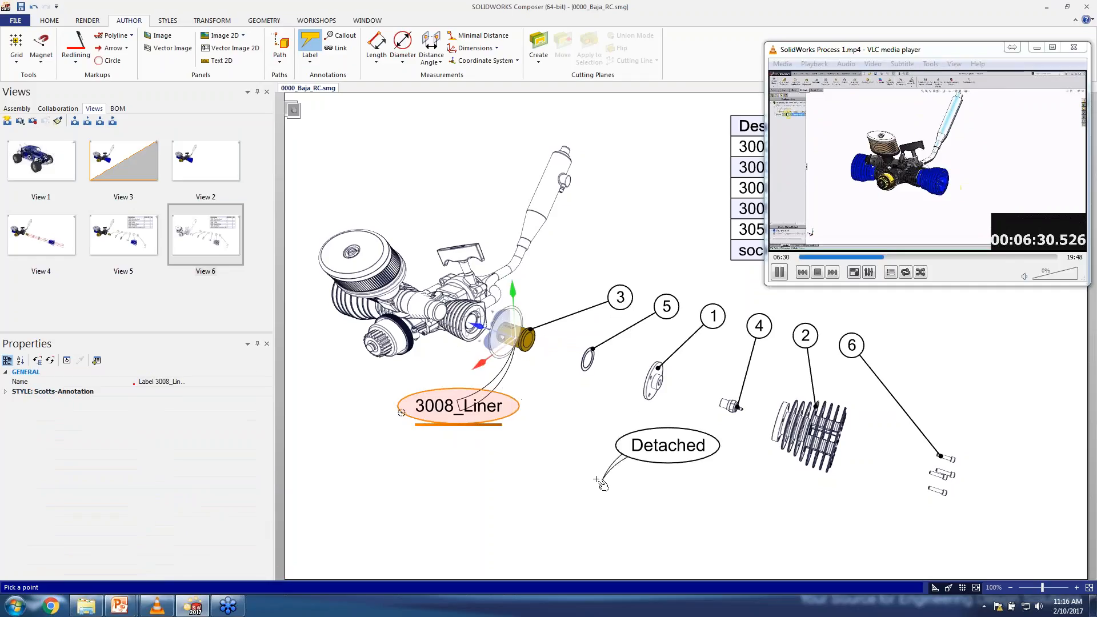
{"action": "key", "text": "Escape"}
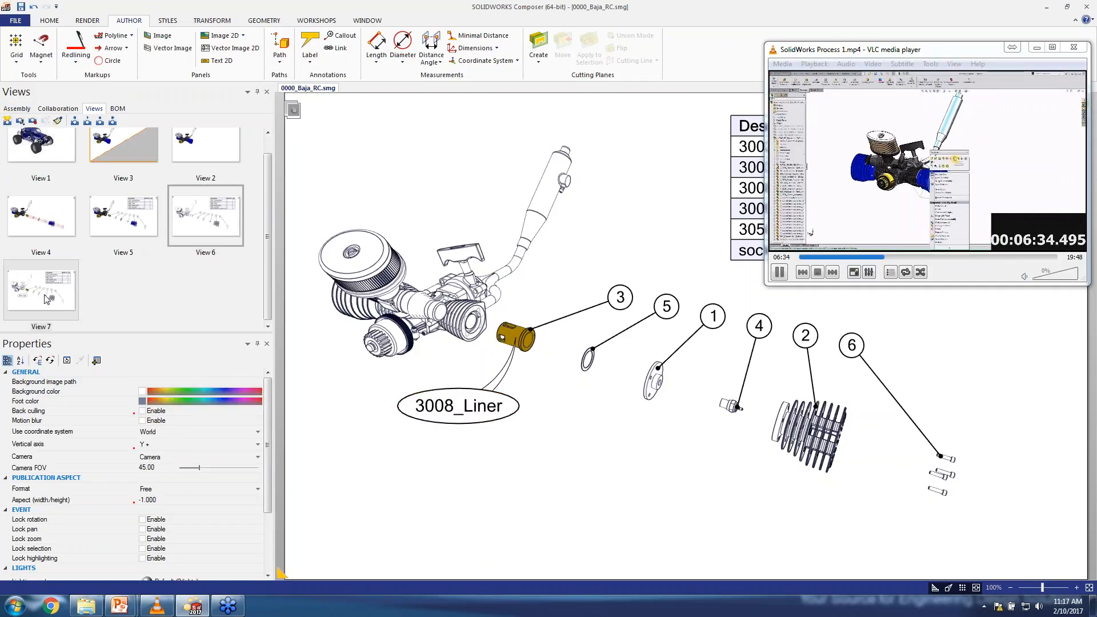
- Restore the 3008_Liner part to its neutral position inside the engine and save the scene as a new view
{"action": "left_click", "coordinate": [508, 326]}
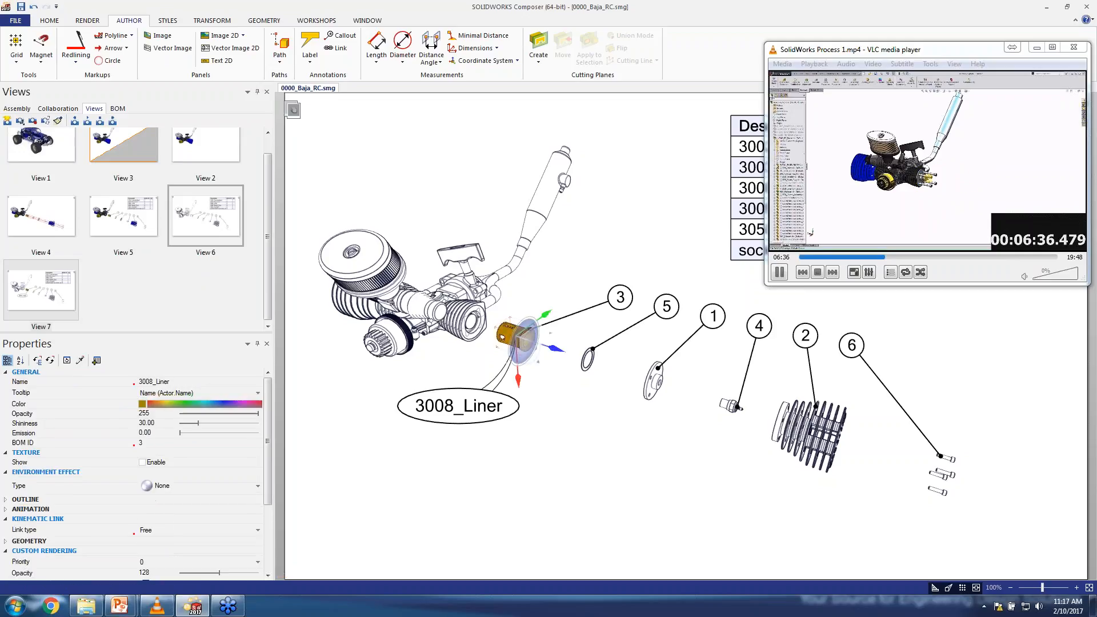
{"action": "left_click", "coordinate": [212, 20]}
{"action": "left_click", "coordinate": [328, 60]}
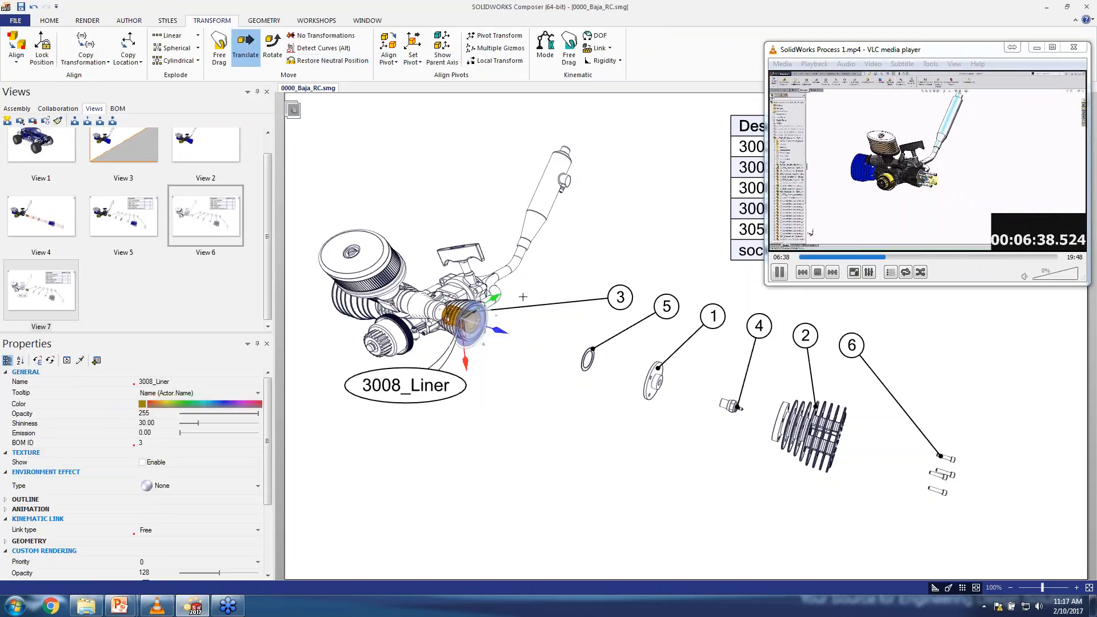
{"action": "left_click", "coordinate": [8, 121]}
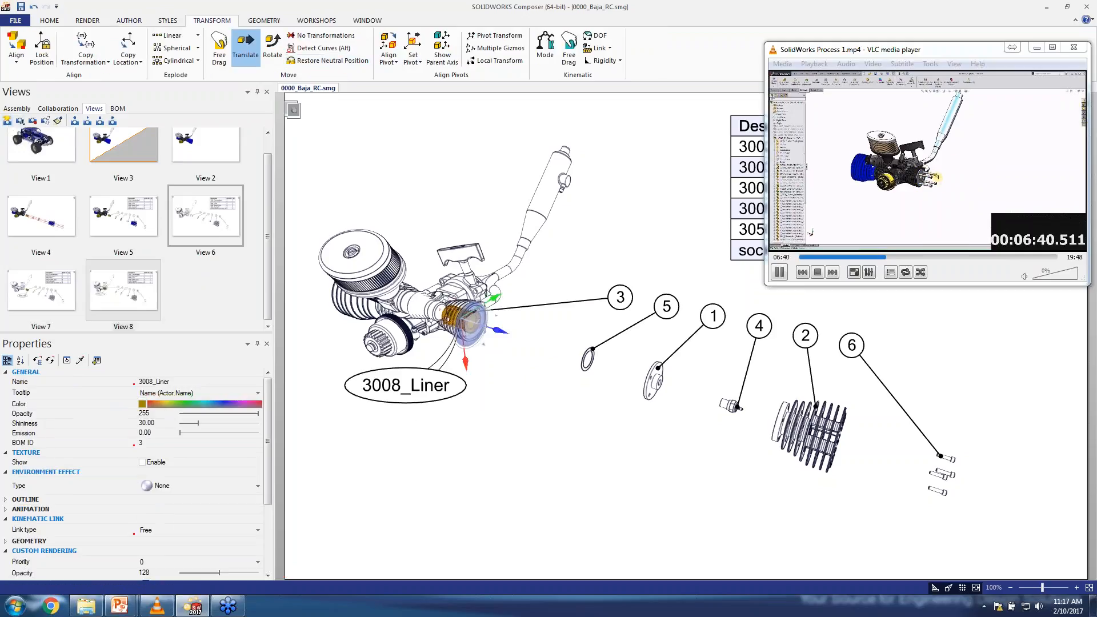
- Draw an arrow along the 3008_Liner axis pointing into the cylinder, and bring back the full engine camera of View 3
{"action": "left_click", "coordinate": [528, 501]}
{"action": "scroll", "coordinate": [489, 318], "scroll_direction": "up", "scroll_amount": 5}
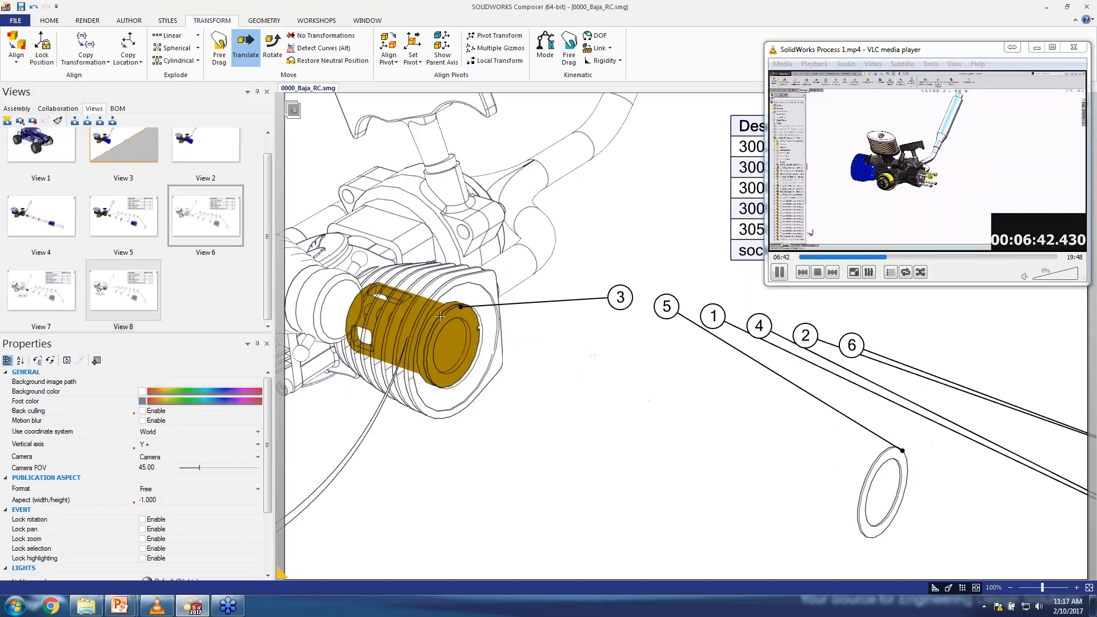
{"action": "left_click", "coordinate": [129, 21]}
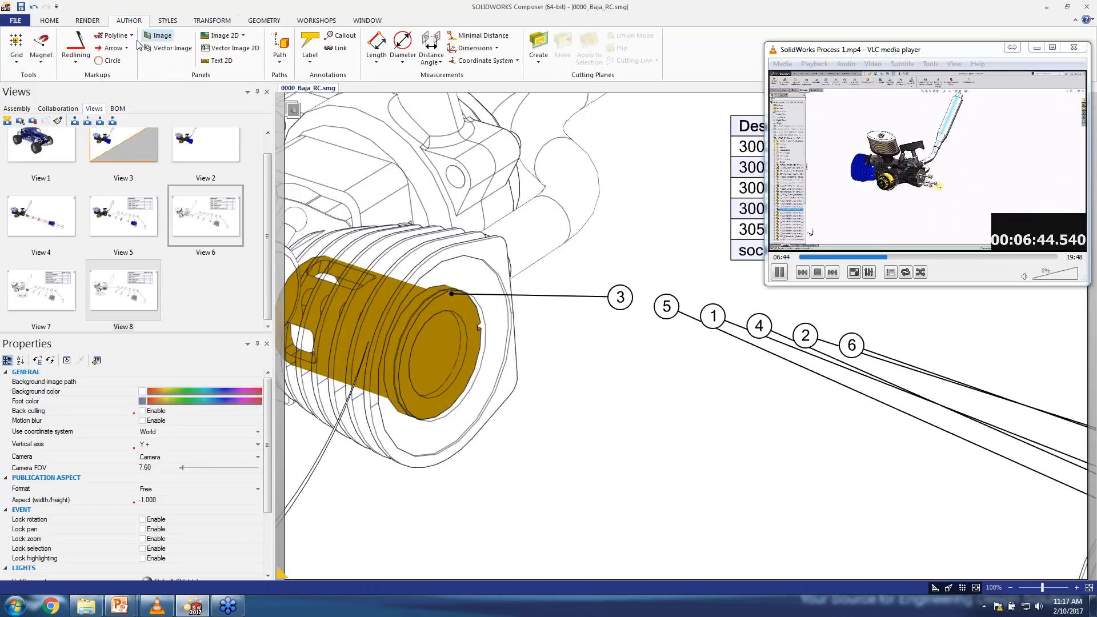
{"action": "left_click", "coordinate": [110, 48]}
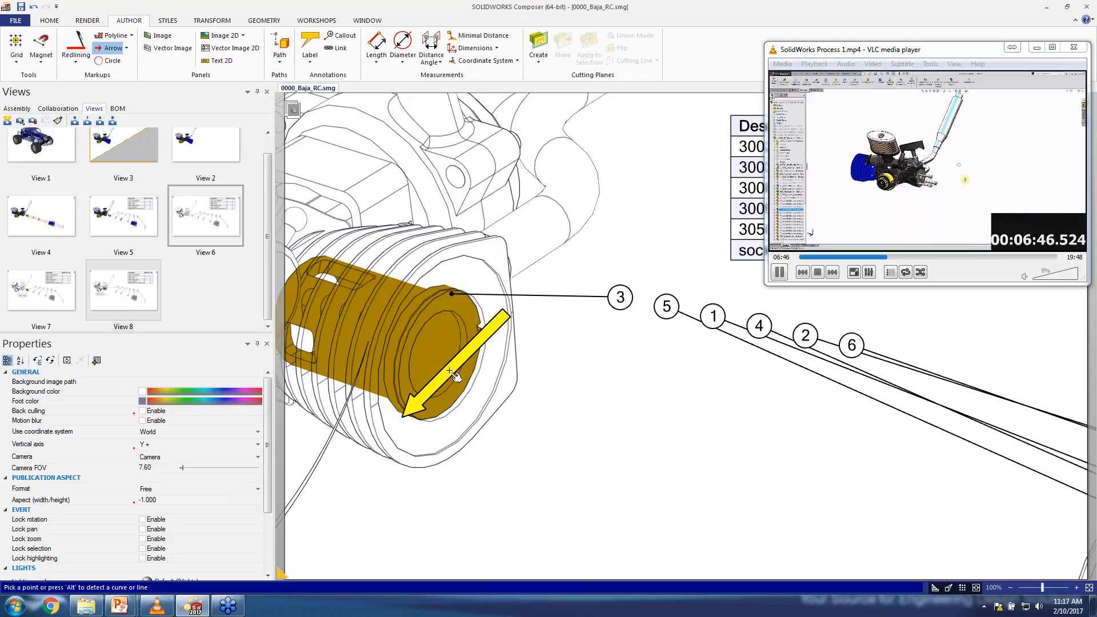
{"action": "key", "text": "alt"}
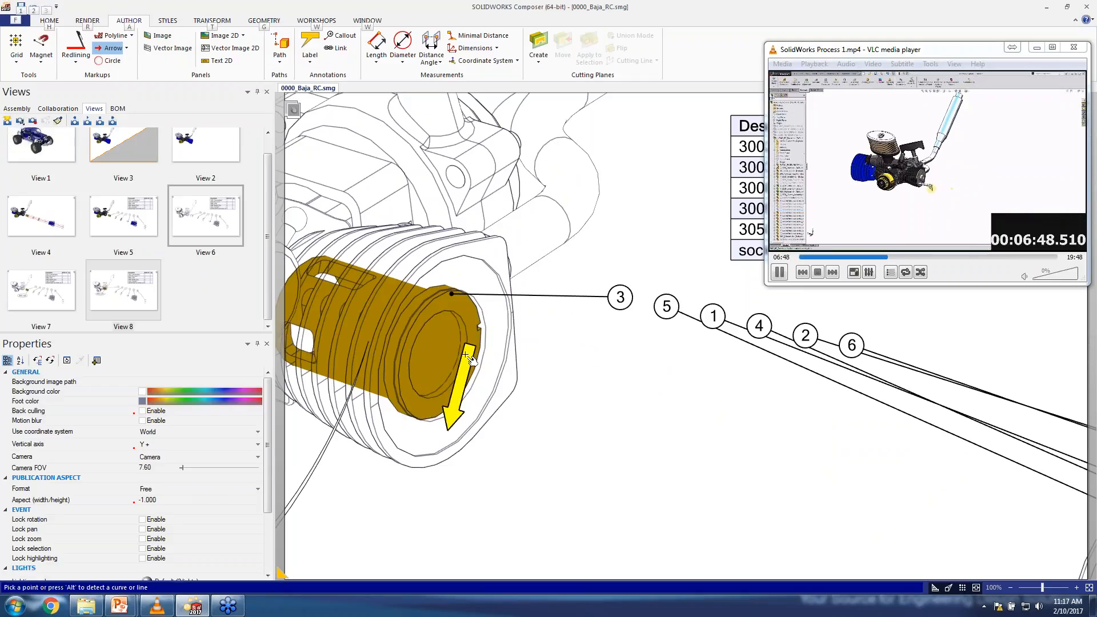
{"action": "left_click", "coordinate": [485, 370]}
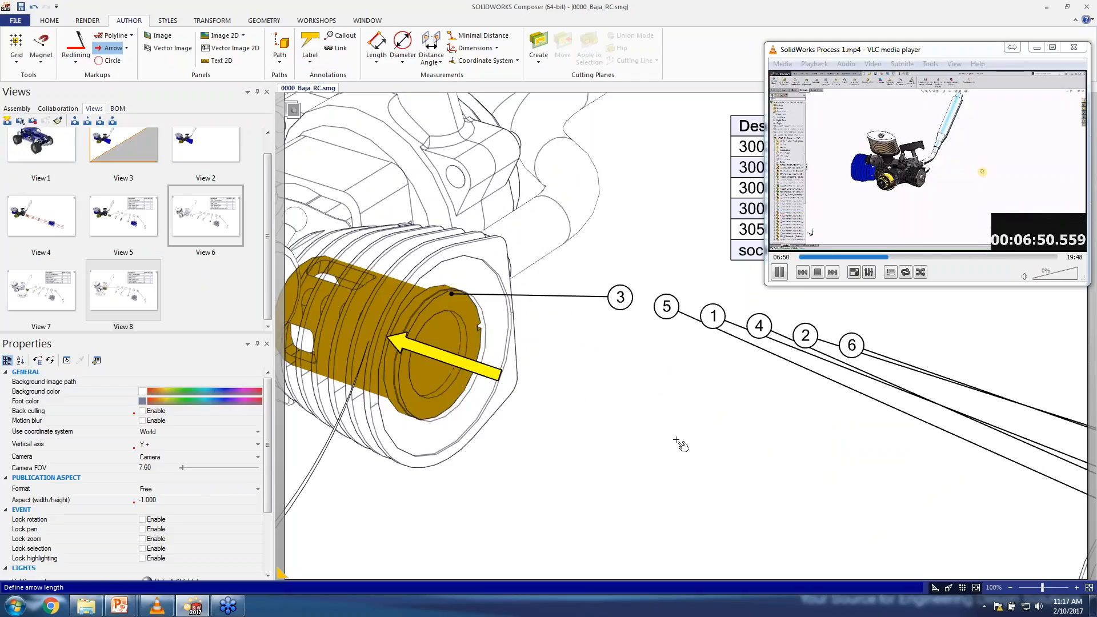
{"action": "left_click", "coordinate": [835, 484]}
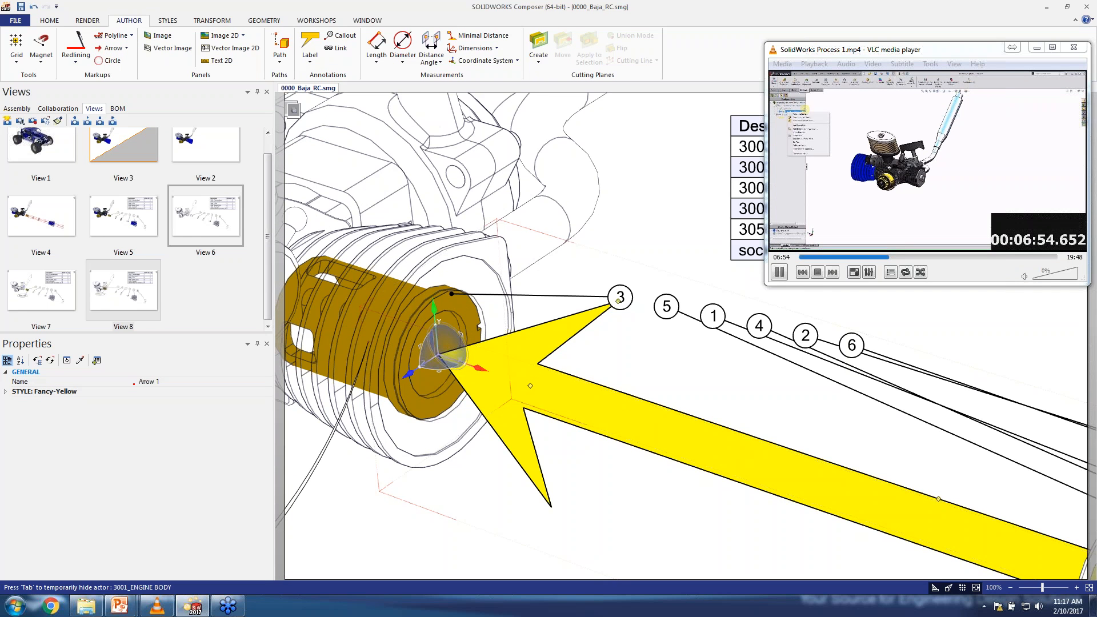
{"action": "left_click", "coordinate": [117, 152]}
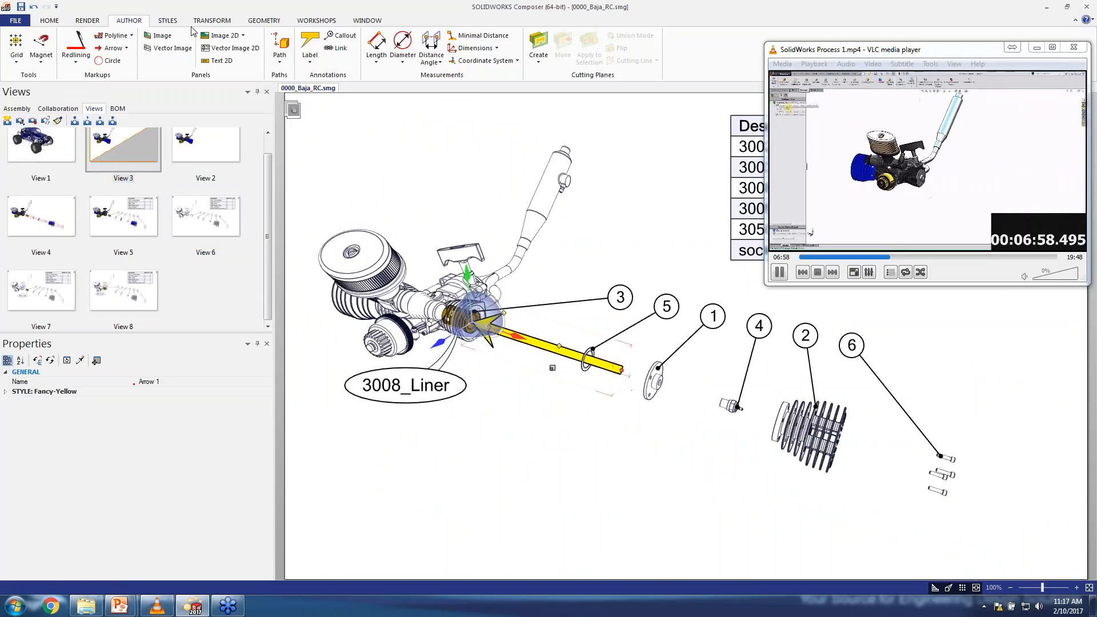
- Try other arrow styles such as Red Arrow on the insertion arrow and reapply Fancy-Yellow
{"action": "left_click", "coordinate": [167, 20]}
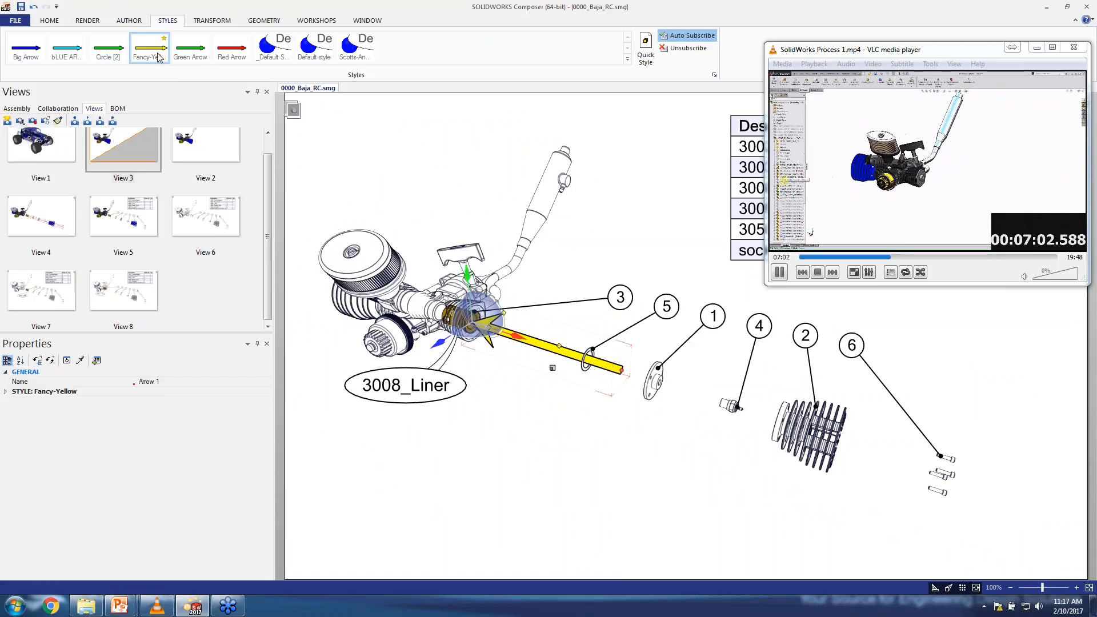
{"action": "left_click", "coordinate": [197, 49]}
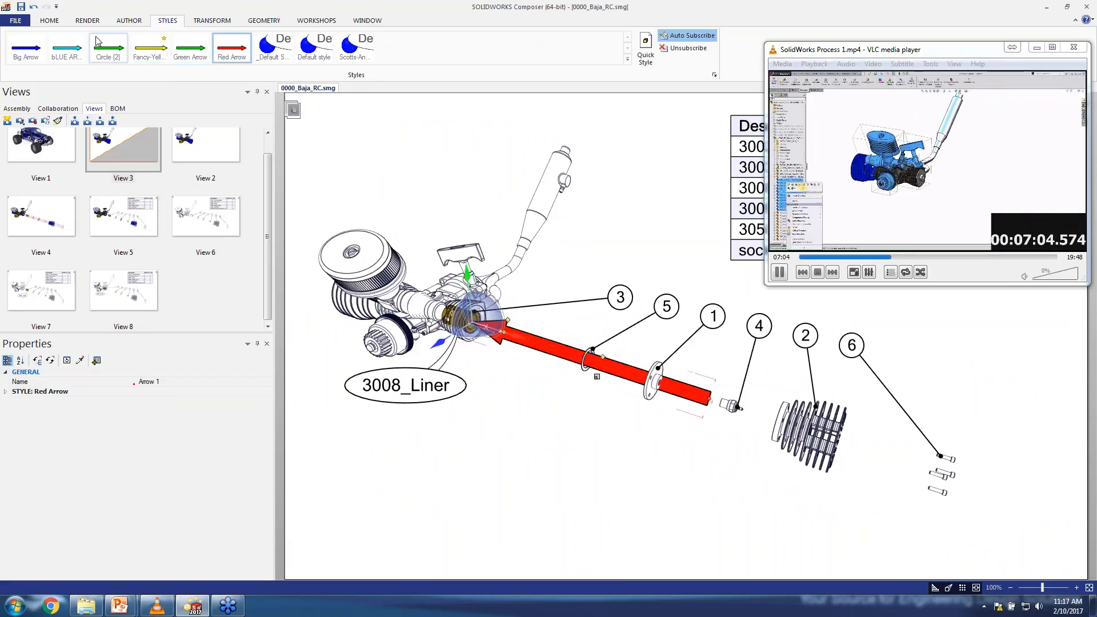
{"action": "left_click", "coordinate": [108, 48]}
{"action": "left_click", "coordinate": [149, 49]}
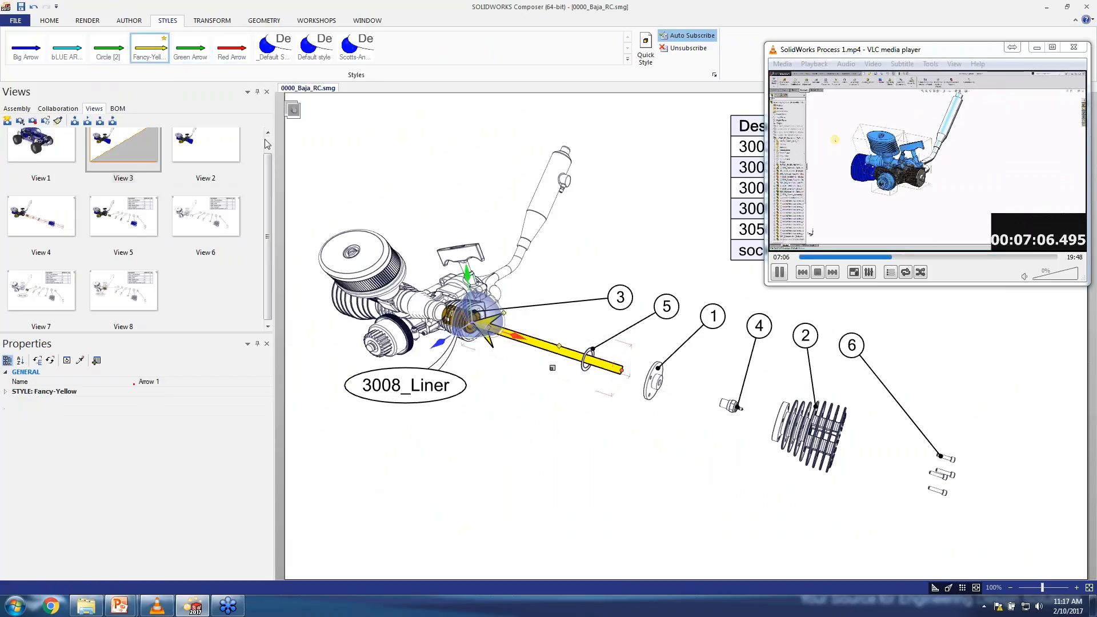
- Update View 8 with the yellow insertion arrow, and play View 7 and View 8 to check the transition
{"action": "left_click", "coordinate": [584, 480]}
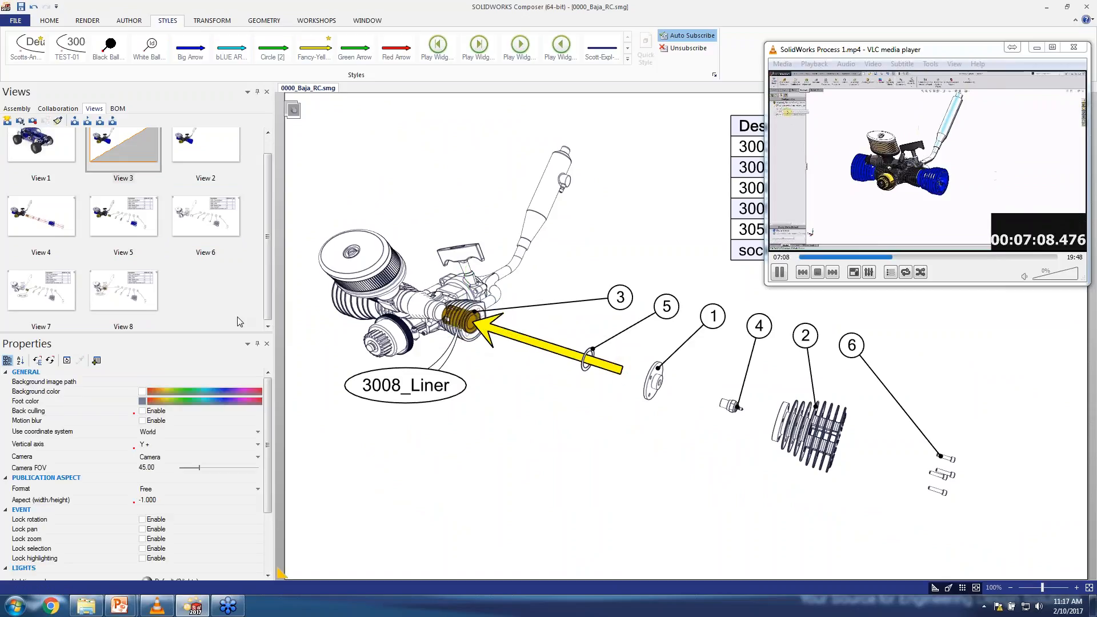
{"action": "left_click", "coordinate": [123, 289]}
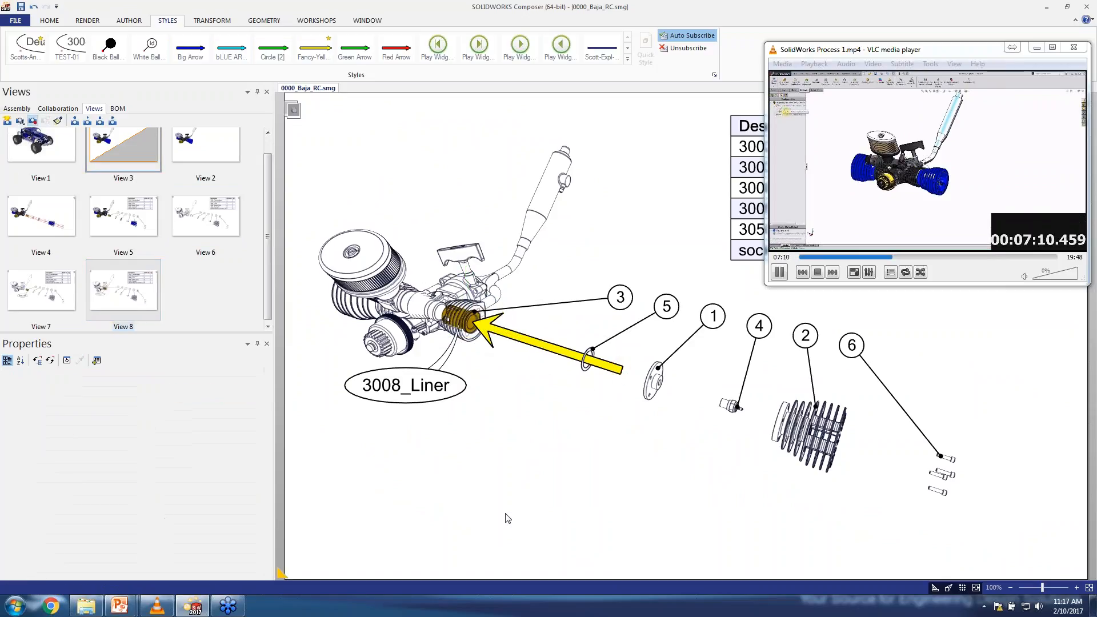
{"action": "left_click", "coordinate": [49, 303]}
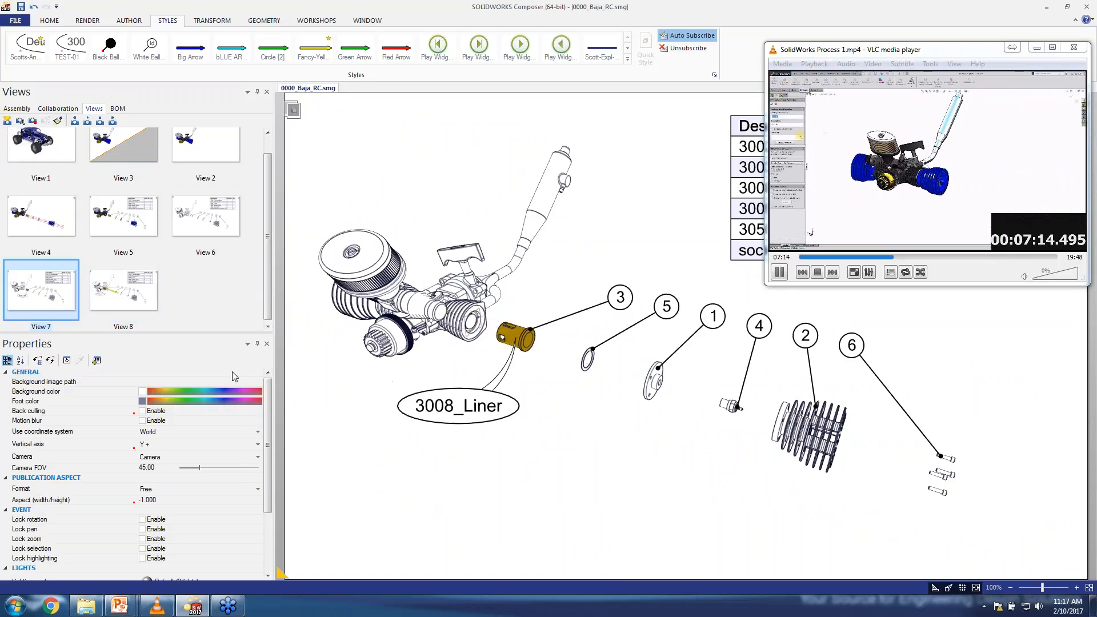
{"action": "double_click", "coordinate": [124, 292]}
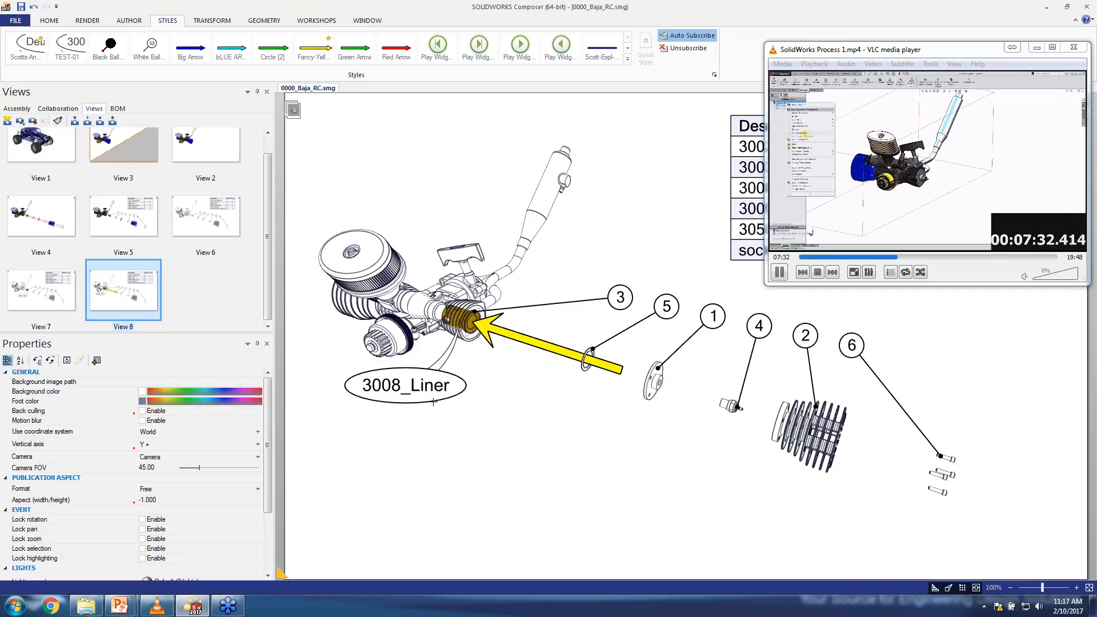
- Save the scene as a new view and delete the 3008_Liner label, the yellow arrow and callout 3
{"action": "left_click", "coordinate": [712, 315]}
{"action": "left_click", "coordinate": [643, 431]}
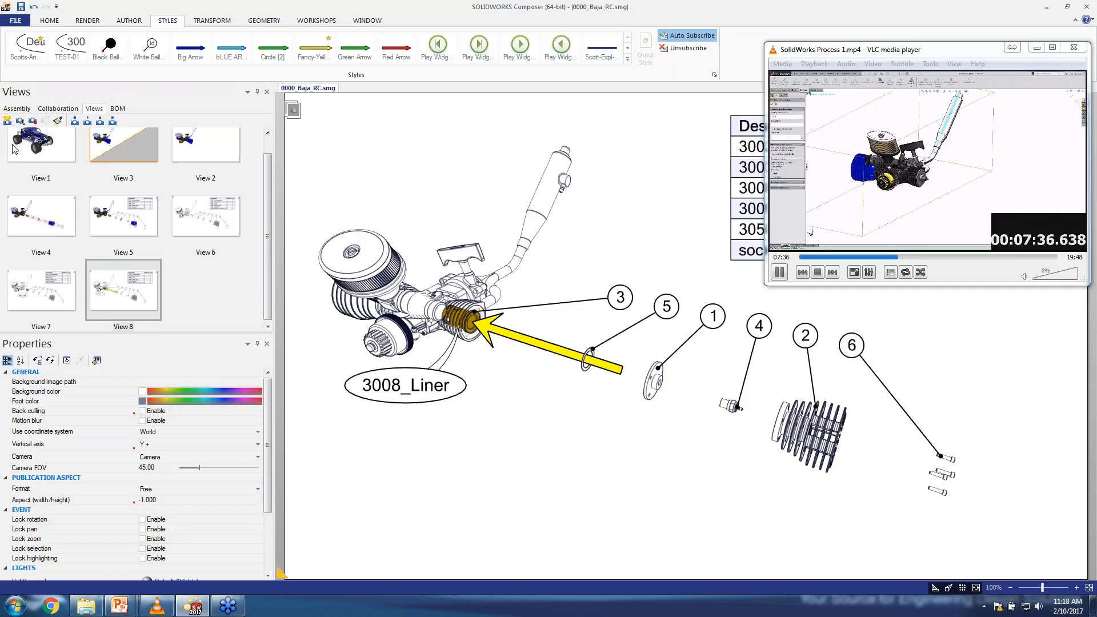
{"action": "left_click", "coordinate": [7, 120]}
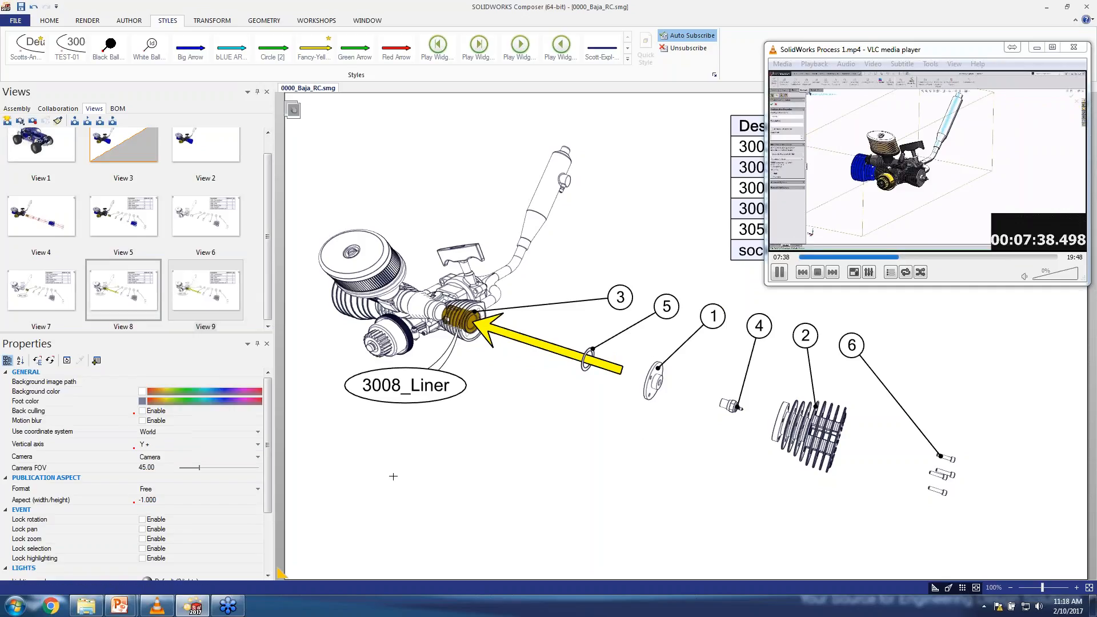
{"action": "left_click_drag", "start_coordinate": [392, 475], "coordinate": [447, 380]}
{"action": "key", "text": "Delete"}
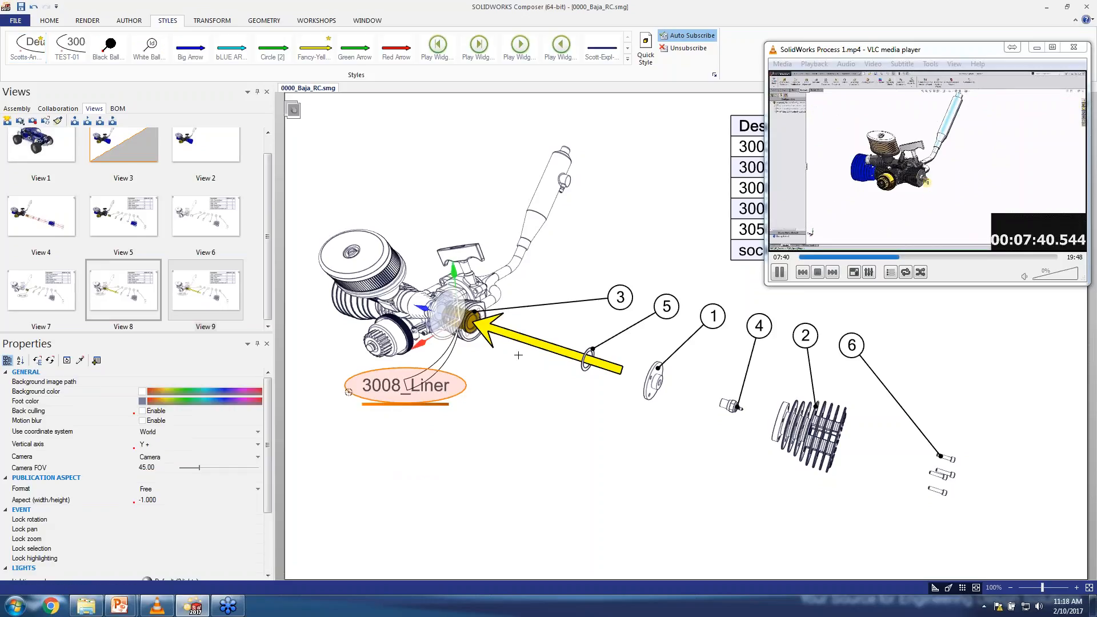
{"action": "left_click_drag", "start_coordinate": [516, 367], "coordinate": [553, 326]}
{"action": "key", "text": "Delete"}
{"action": "left_click", "coordinate": [625, 299]}
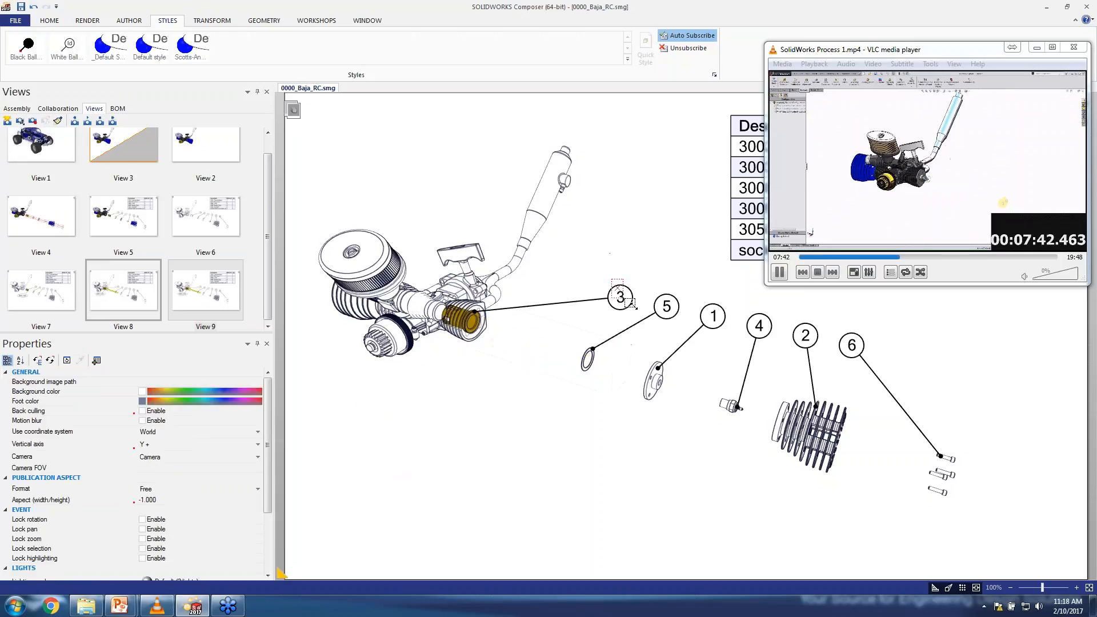
{"action": "key", "text": "Delete"}
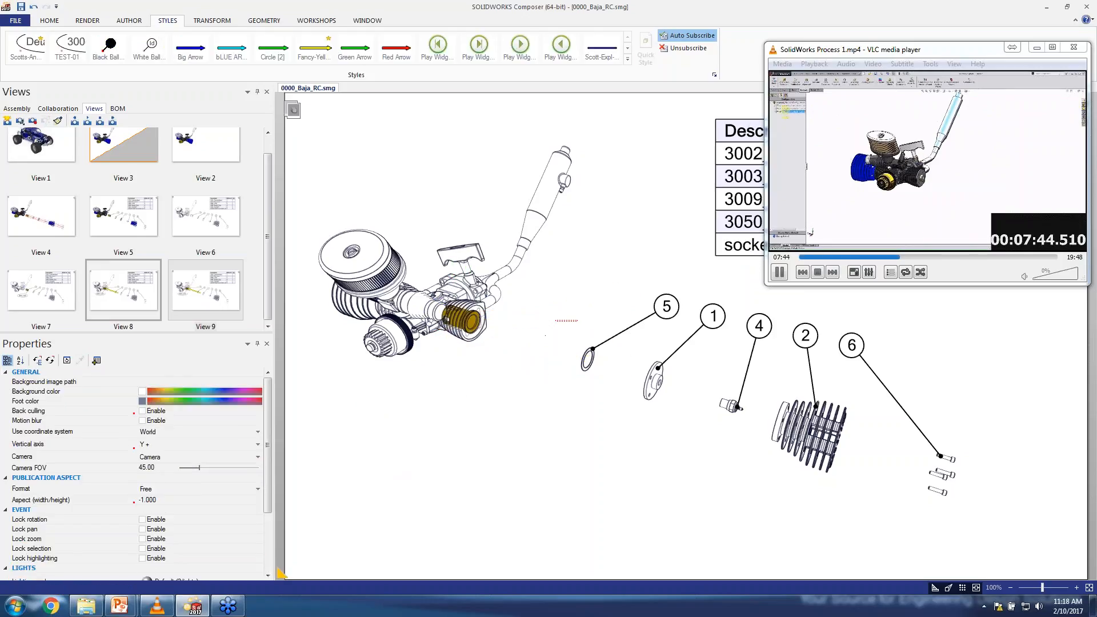
- Set the custom rendering of the 3050_GASKET part to Flat technical
{"action": "left_click_drag", "start_coordinate": [610, 318], "coordinate": [552, 388]}
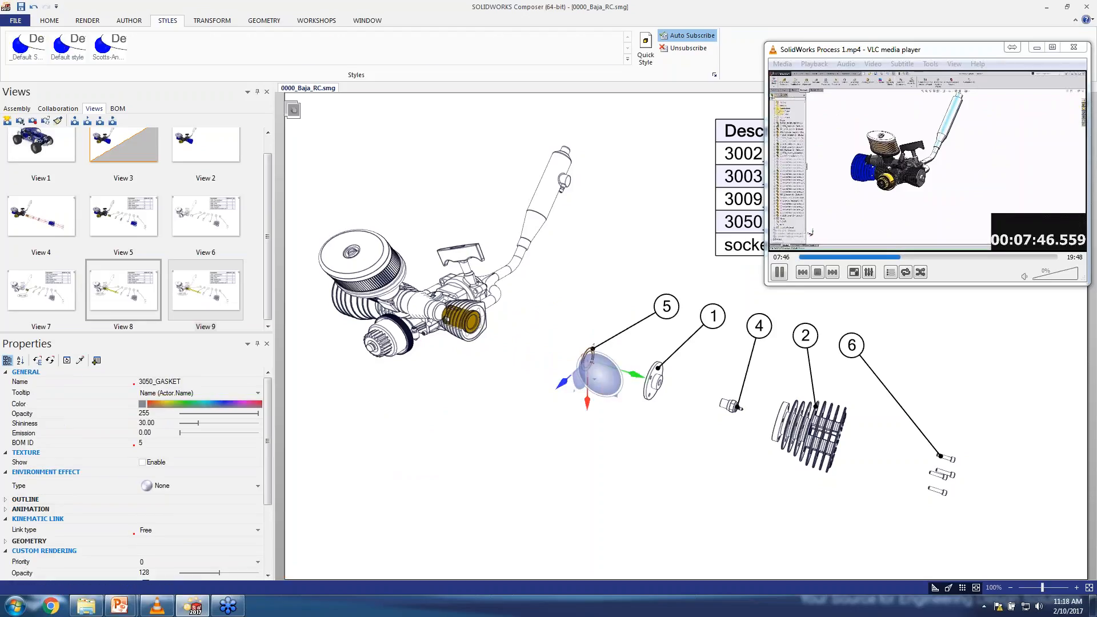
{"action": "scroll", "coordinate": [143, 485], "scroll_direction": "down", "scroll_amount": 3}
{"action": "left_click", "coordinate": [172, 489]}
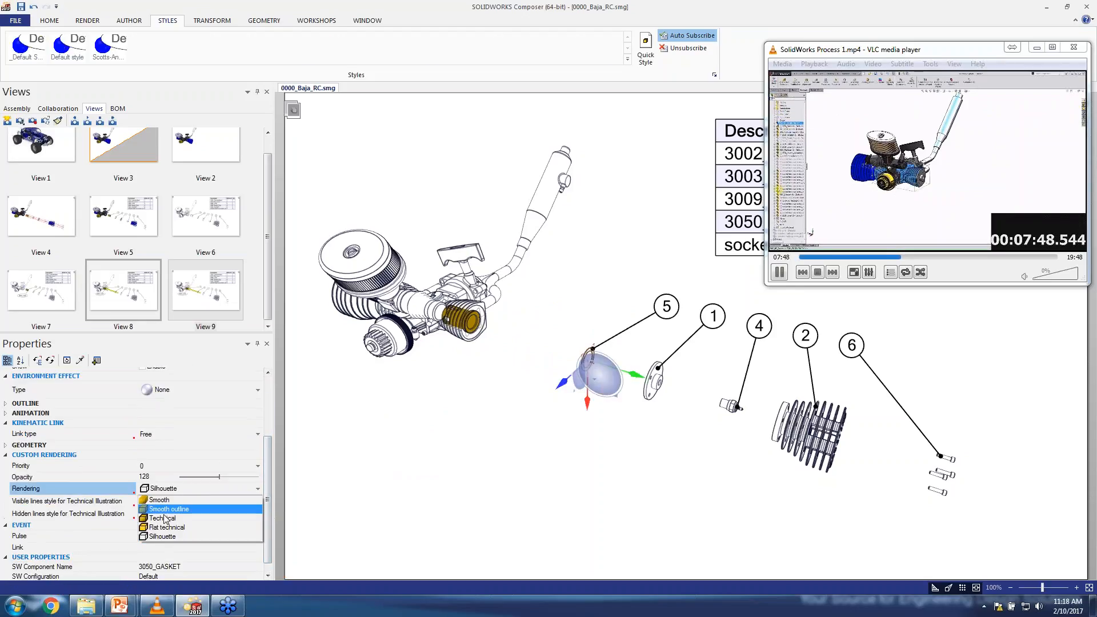
{"action": "left_click", "coordinate": [165, 527]}
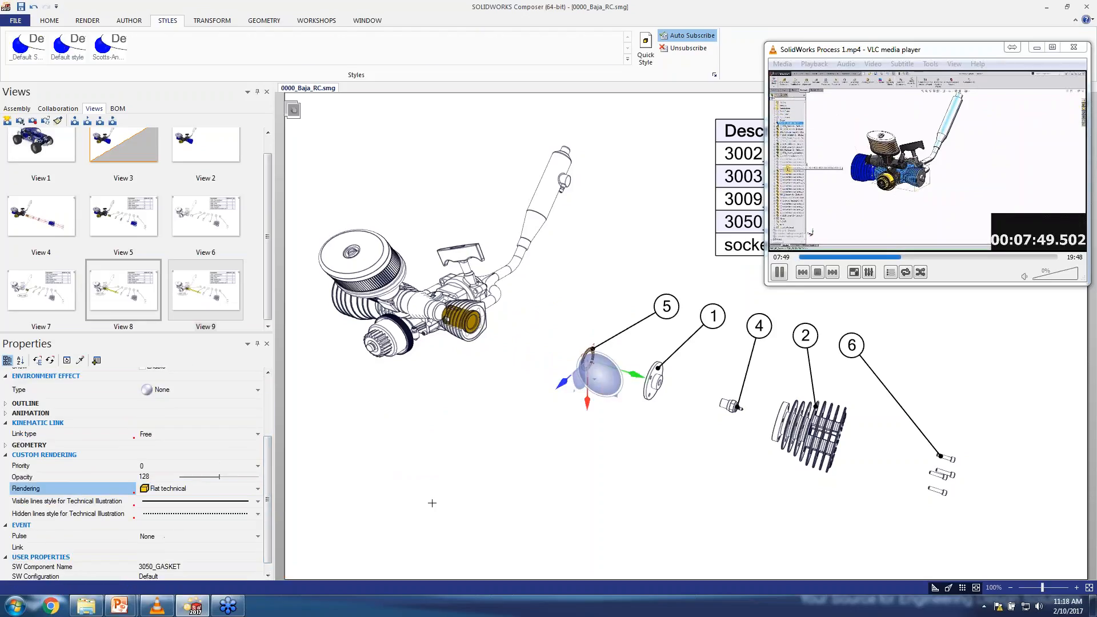
- Attach a label to the 3050_GASKET part, place it below the engine, and update View 9
{"action": "left_click", "coordinate": [129, 20]}
{"action": "left_click", "coordinate": [309, 46]}
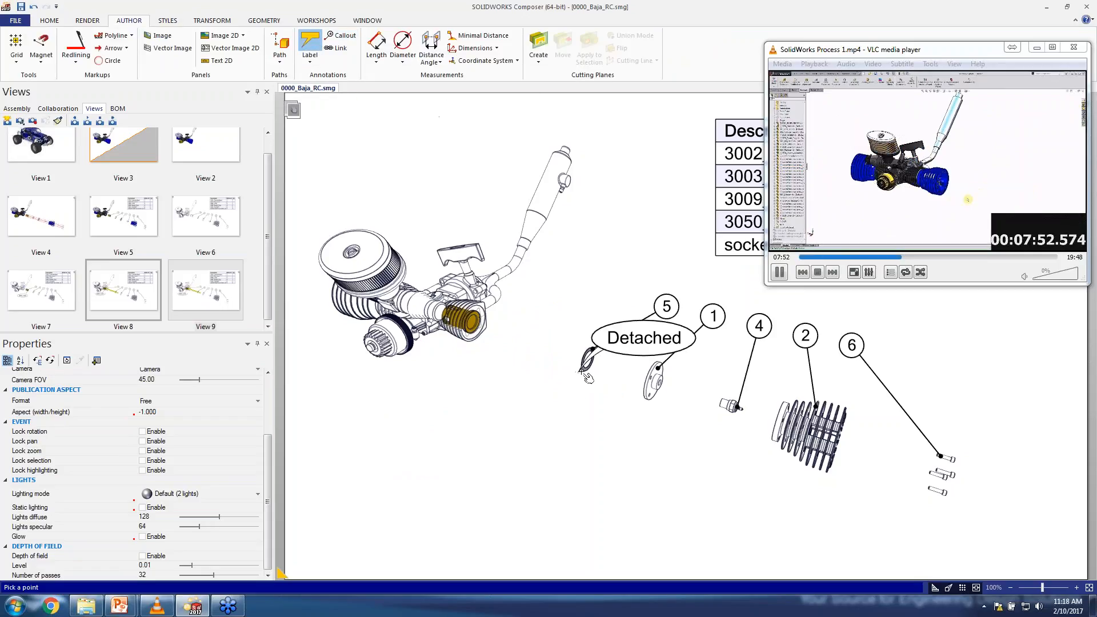
{"action": "left_click", "coordinate": [586, 369]}
{"action": "left_click", "coordinate": [400, 442]}
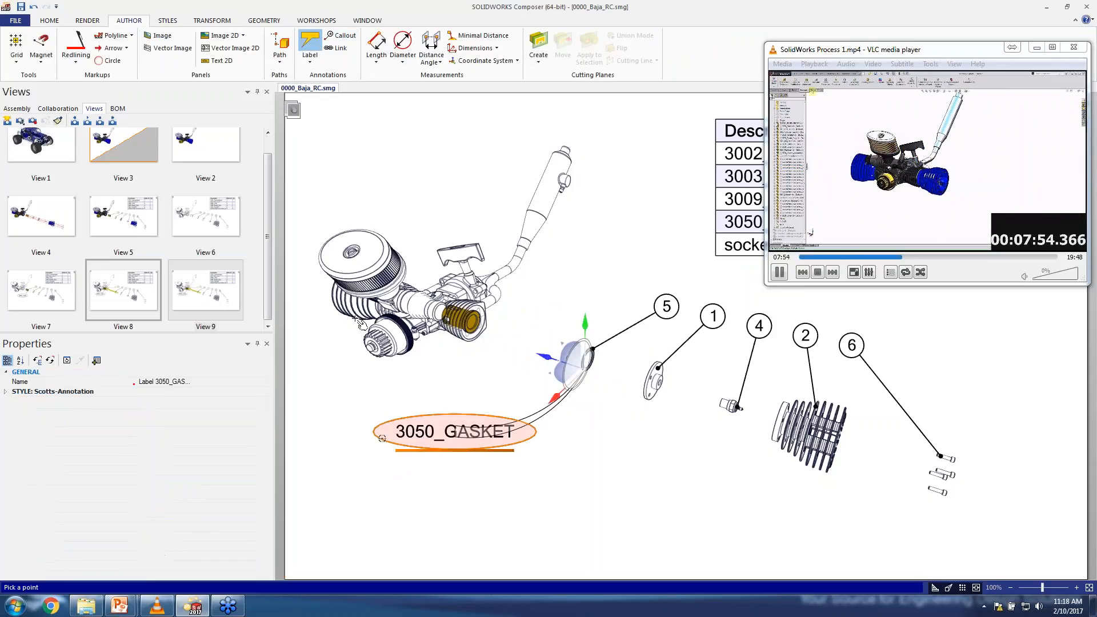
{"action": "left_click", "coordinate": [225, 315]}
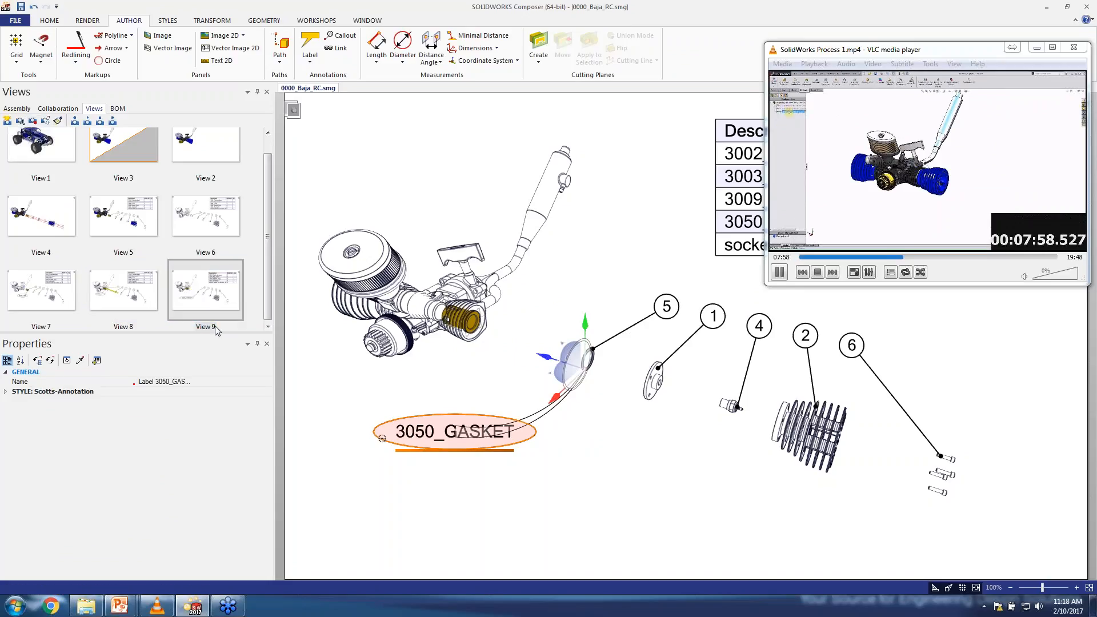
- Restore the 3050_GASKET part to its neutral position, shift its label back inside the page, and save the scene as a new view
{"action": "left_click", "coordinate": [641, 481]}
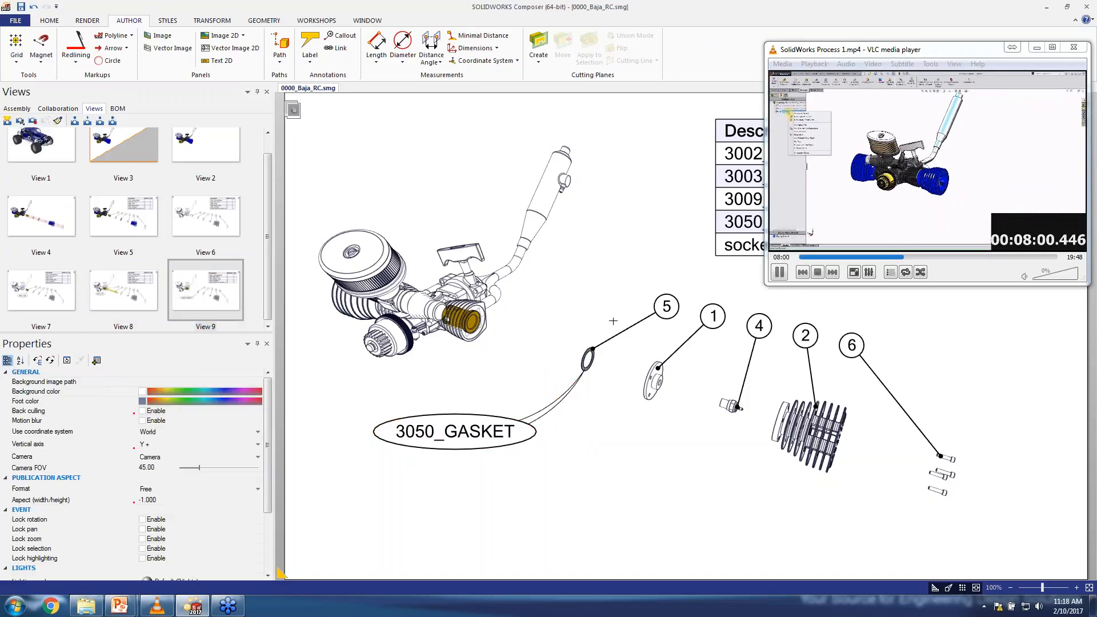
{"action": "left_click", "coordinate": [588, 360]}
{"action": "left_click", "coordinate": [212, 20]}
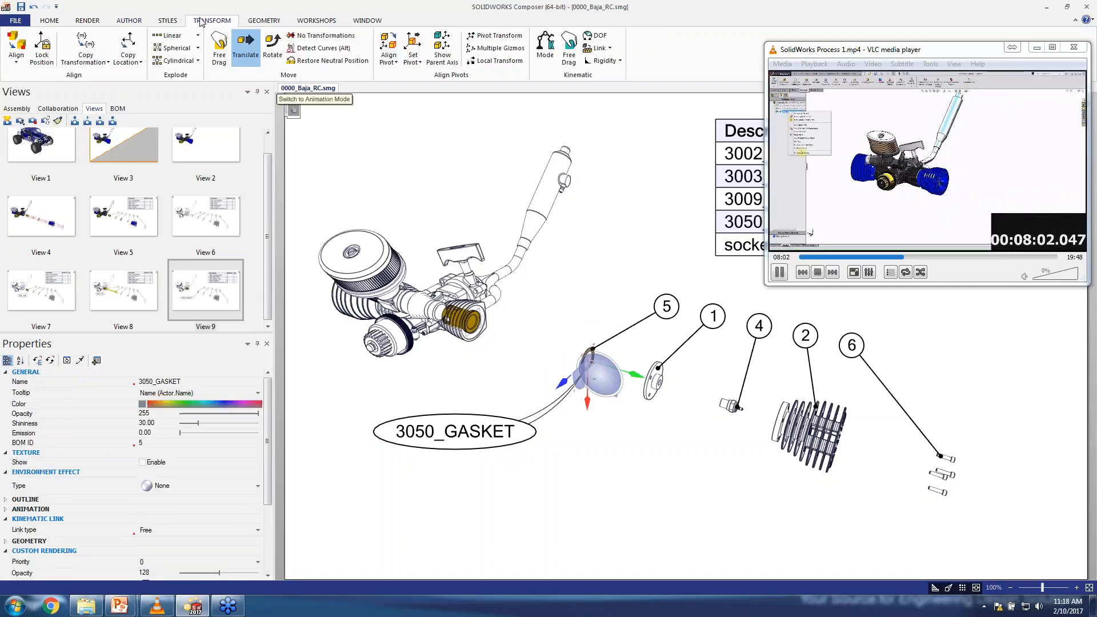
{"action": "left_click", "coordinate": [334, 61]}
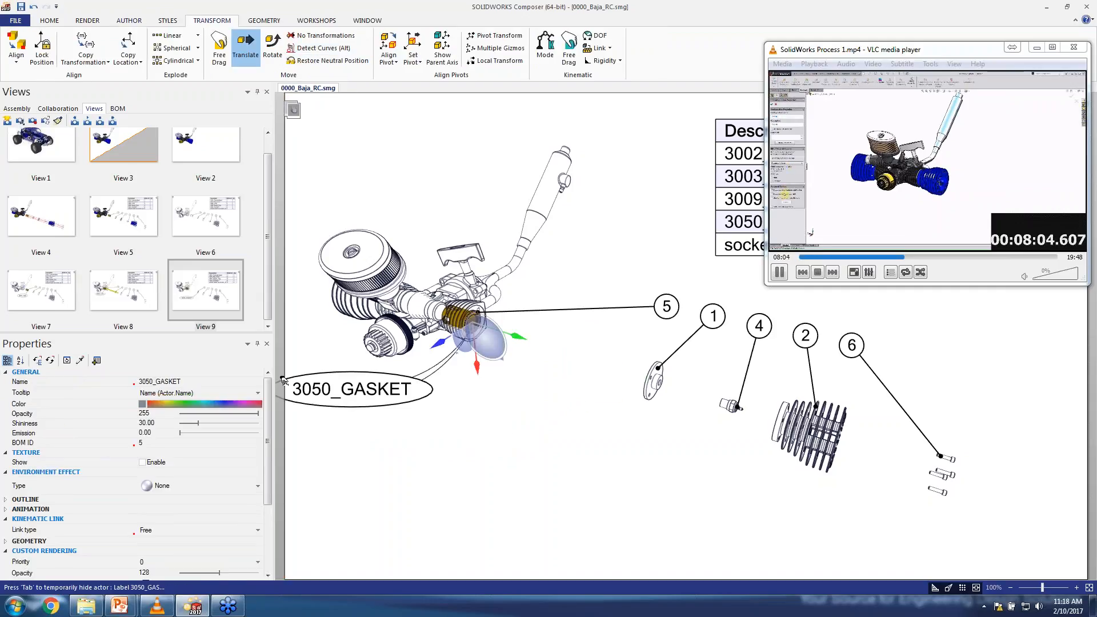
{"action": "left_click_drag", "start_coordinate": [283, 381], "coordinate": [329, 403]}
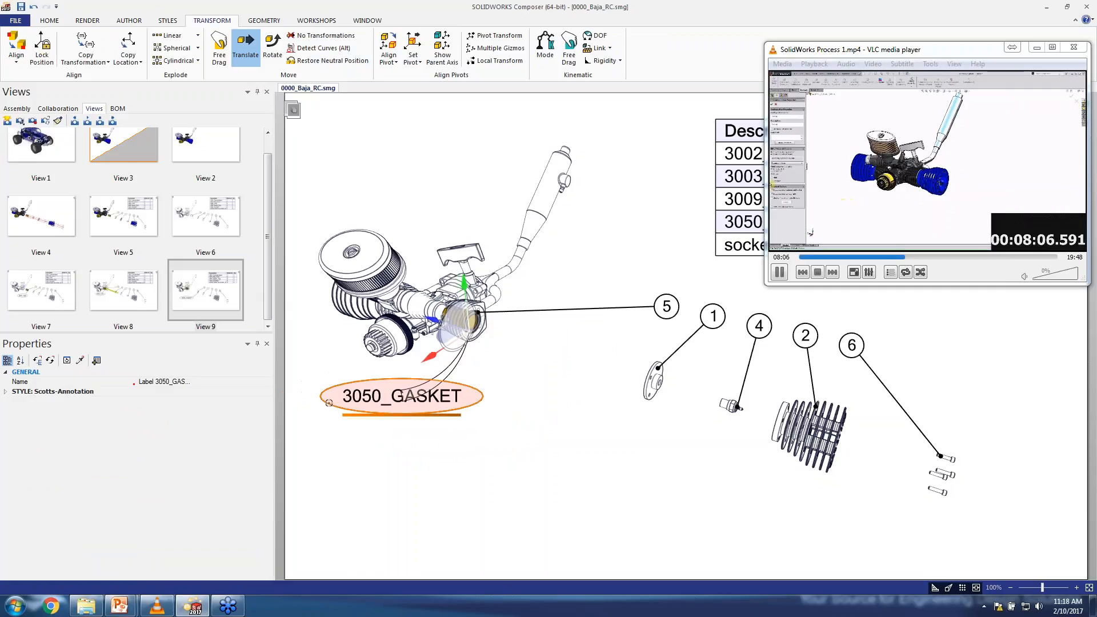
{"action": "left_click", "coordinate": [334, 434]}
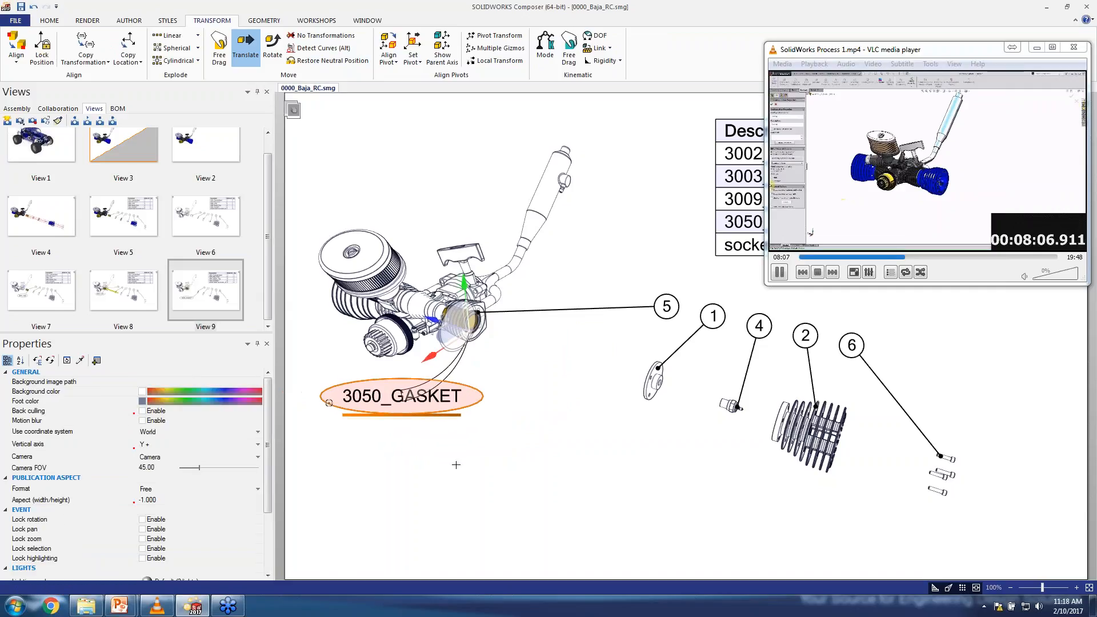
{"action": "left_click", "coordinate": [6, 119]}
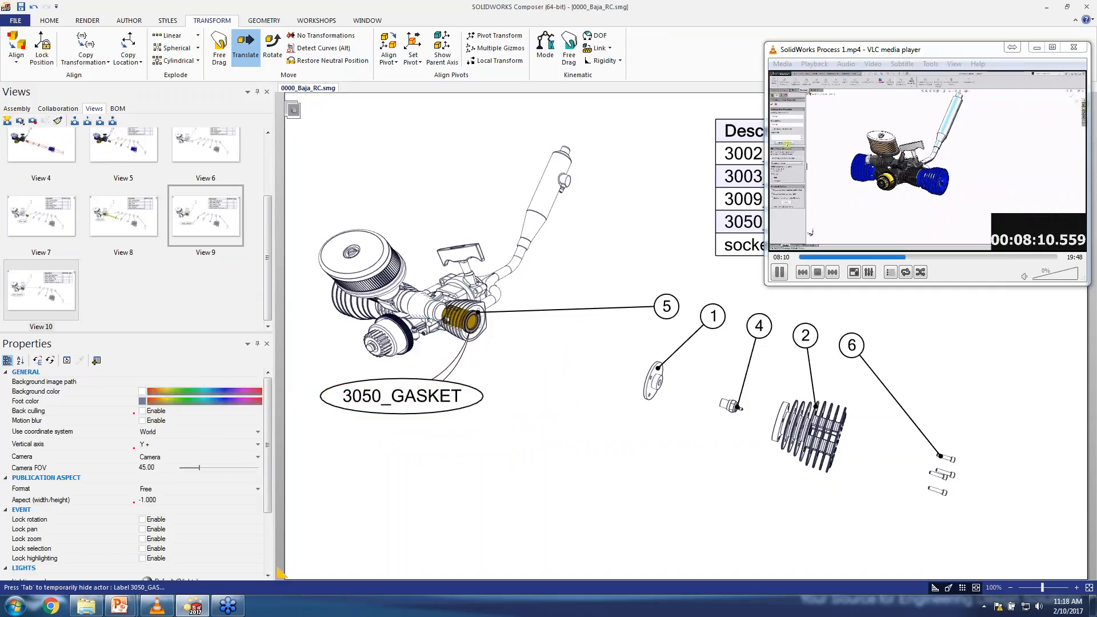
{"action": "scroll", "coordinate": [480, 318], "scroll_direction": "up", "scroll_amount": 5}
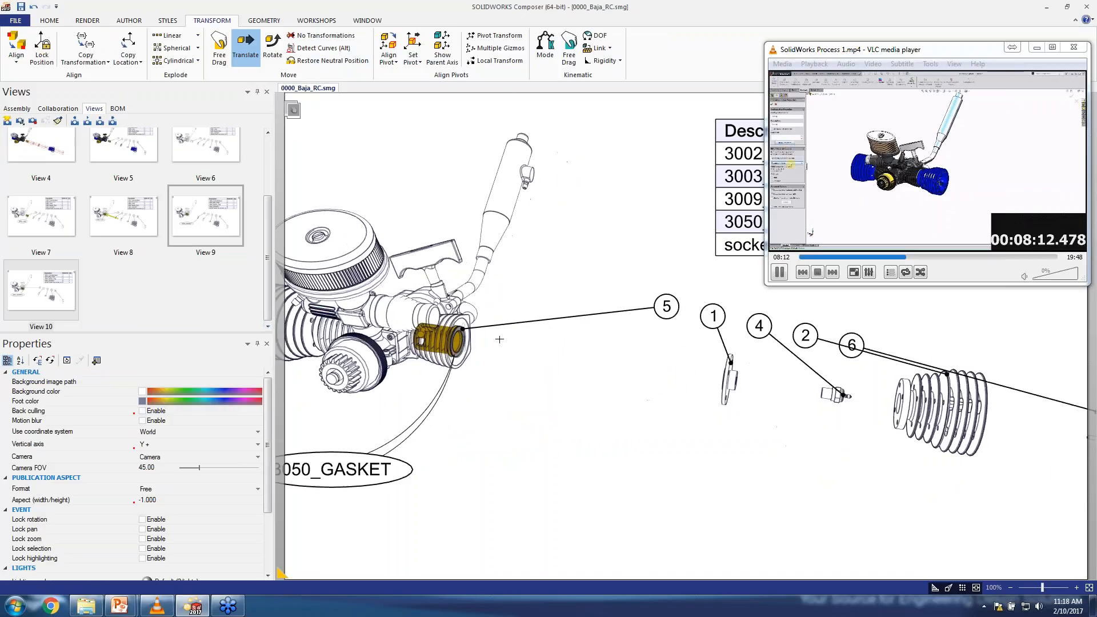
- Draw a yellow insertion arrow pointing into the 3050_GASKET along the cylinder axis and update View 10 with the scene
{"action": "left_click", "coordinate": [129, 20]}
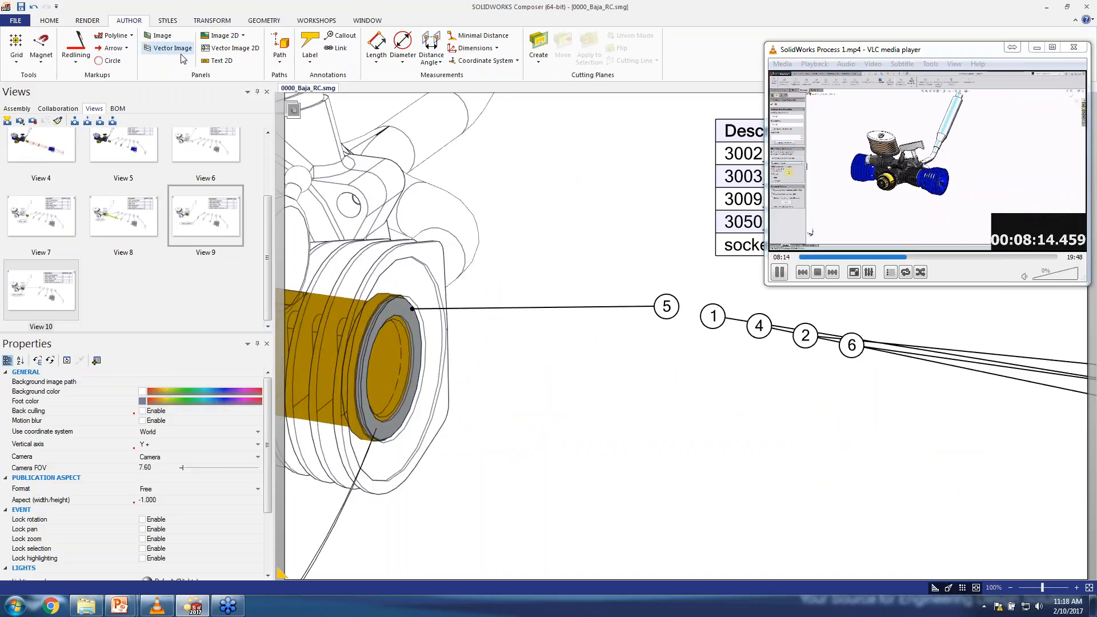
{"action": "left_click", "coordinate": [110, 48]}
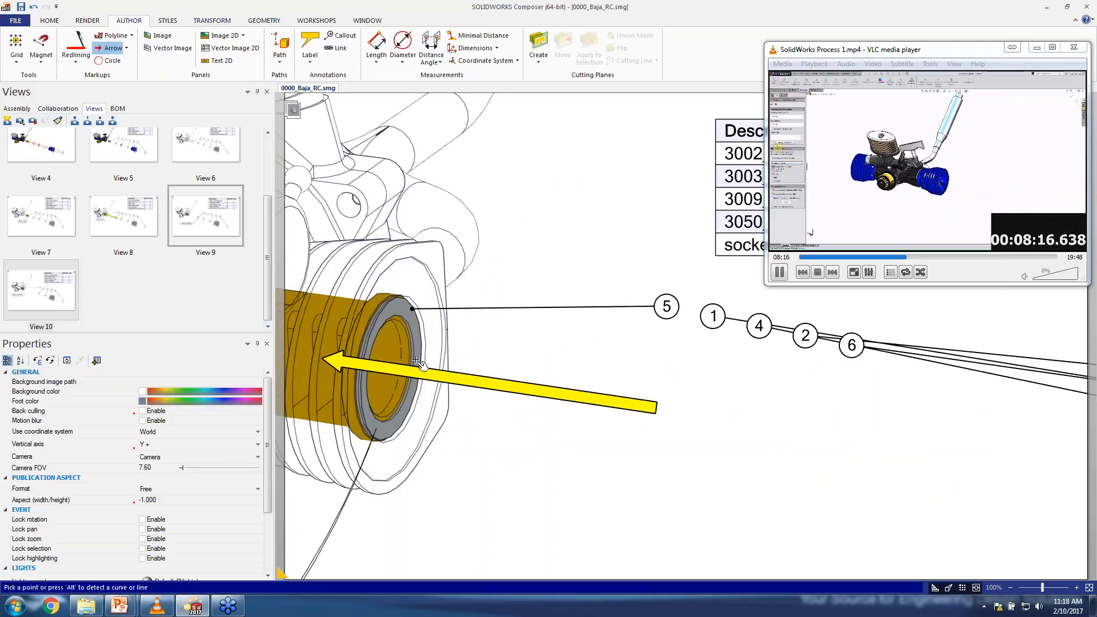
{"action": "left_click", "coordinate": [328, 360]}
{"action": "left_click", "coordinate": [911, 446]}
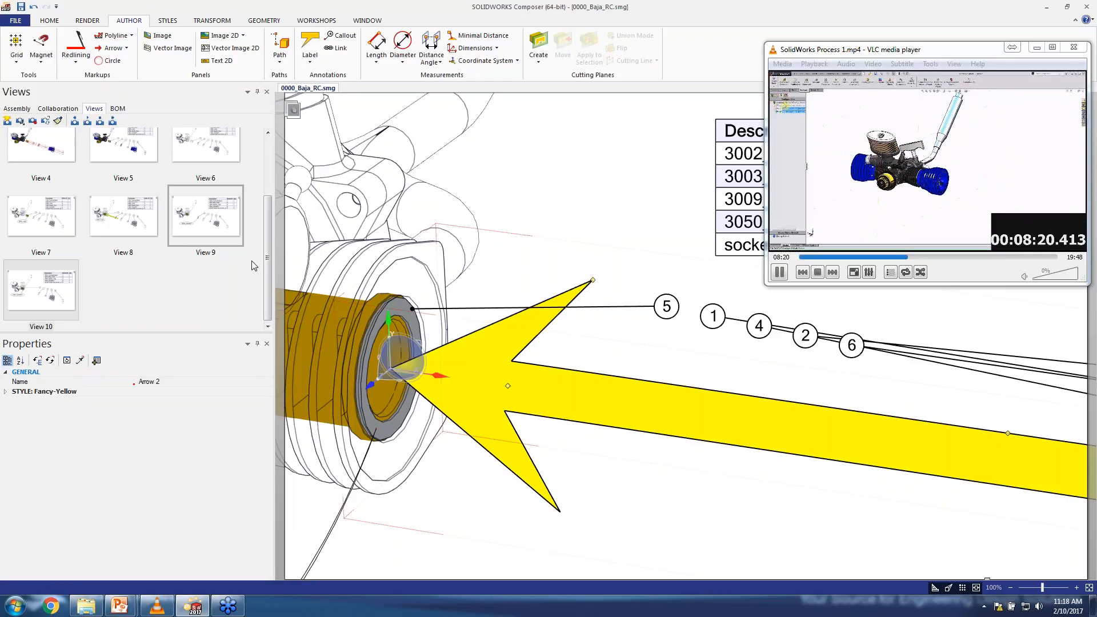
{"action": "left_click_drag", "start_coordinate": [268, 262], "coordinate": [269, 191]}
{"action": "double_click", "coordinate": [134, 169]}
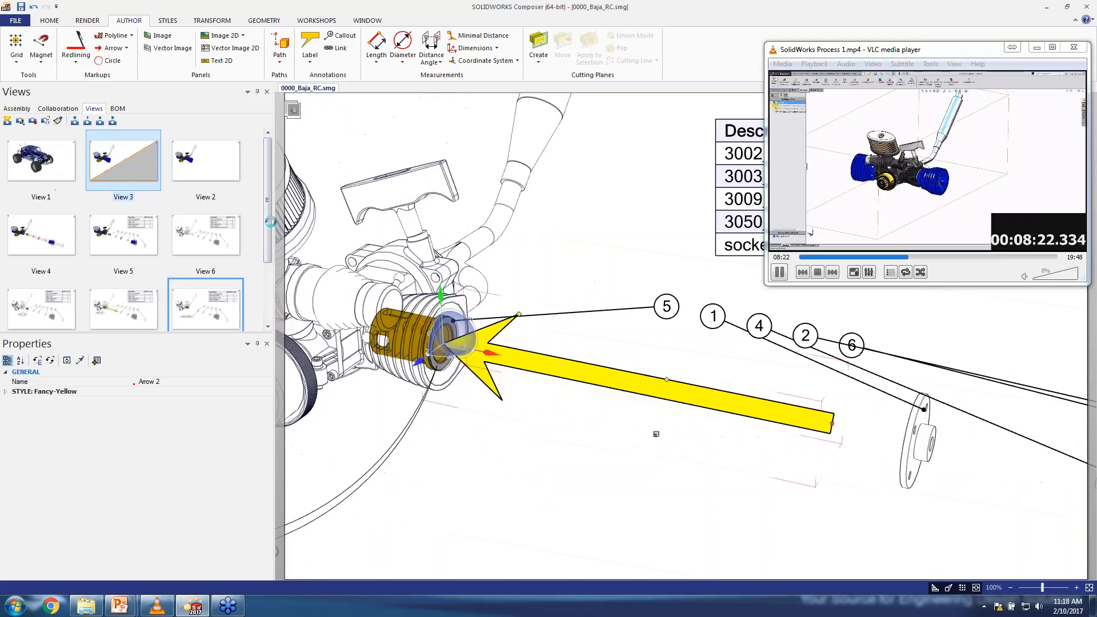
{"action": "scroll", "coordinate": [273, 264], "scroll_direction": "down", "scroll_amount": 3}
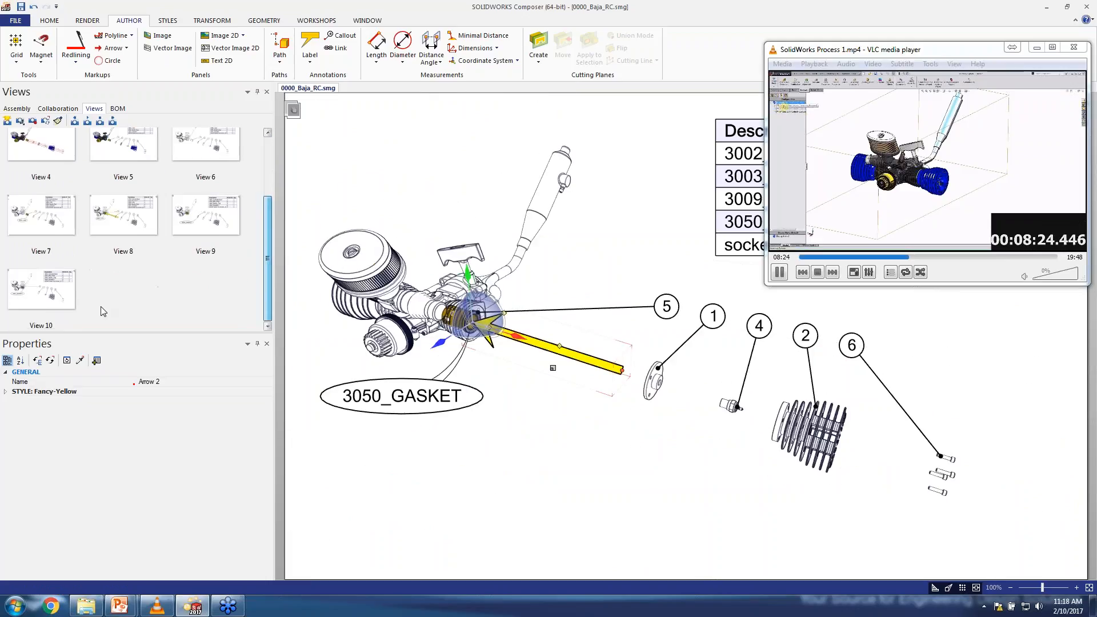
{"action": "left_click", "coordinate": [51, 286]}
{"action": "left_click", "coordinate": [33, 120]}
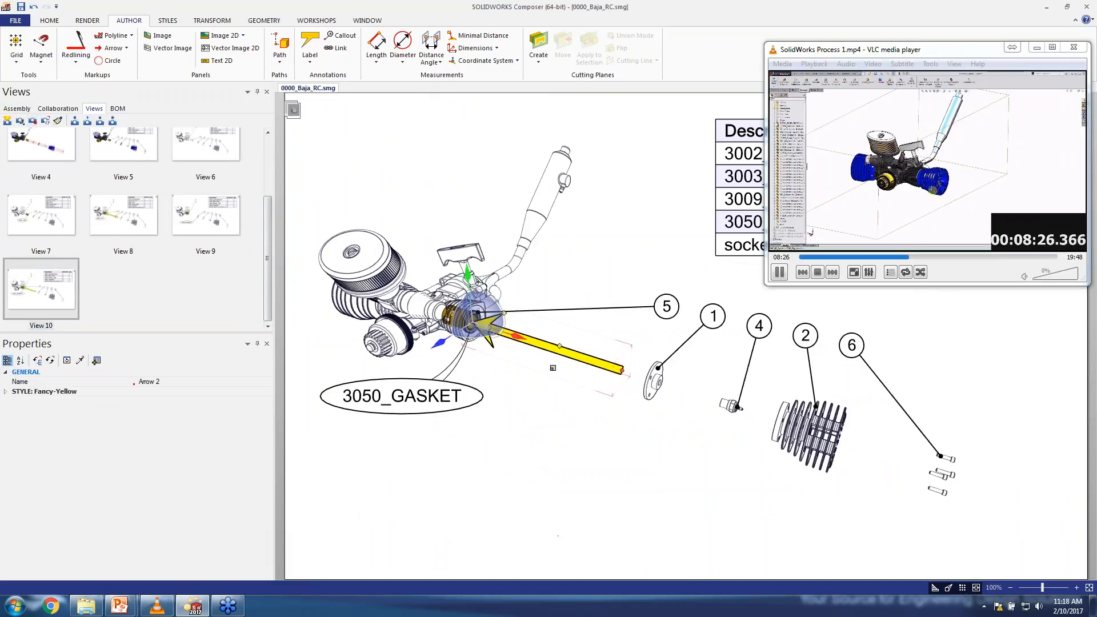
- Preview the transition from View 9 to View 10
{"action": "left_click", "coordinate": [558, 535]}
{"action": "left_click", "coordinate": [206, 214]}
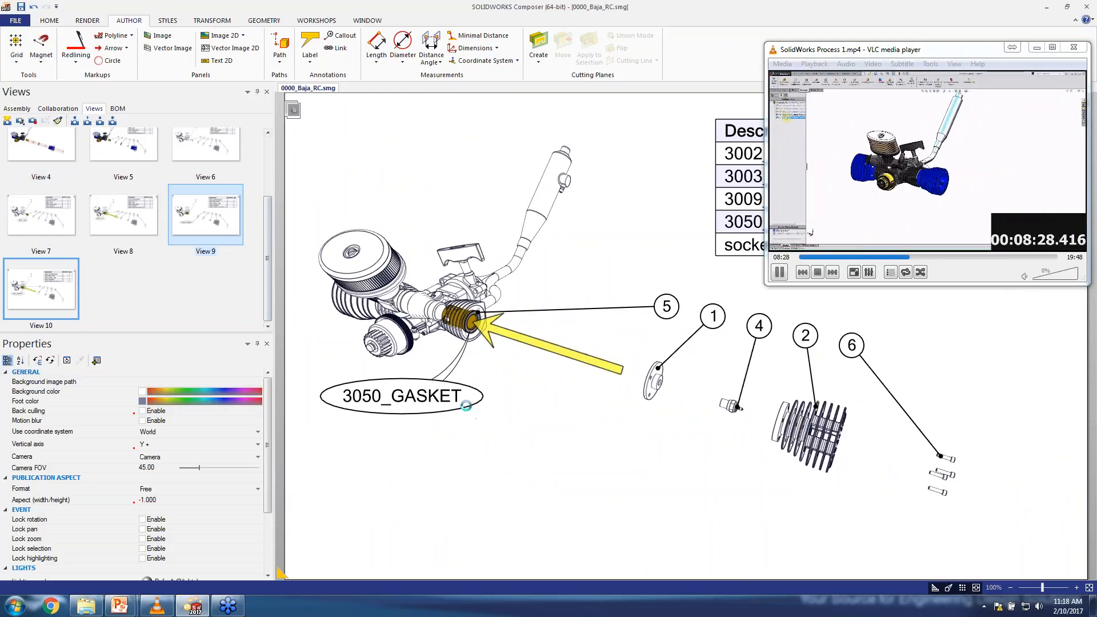
{"action": "left_click", "coordinate": [54, 294]}
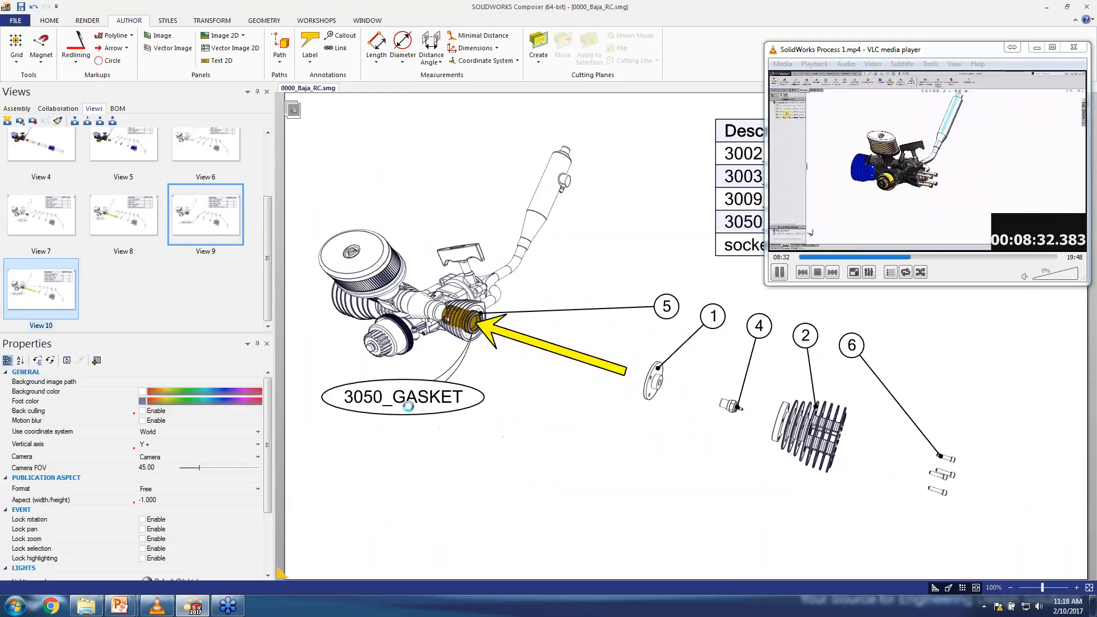
{"action": "left_click", "coordinate": [460, 465]}
- Delete the yellow arrow, callout 5 and the 3050_GASKET label, and save the scene as a new view
{"action": "left_click_drag", "start_coordinate": [598, 376], "coordinate": [596, 370]}
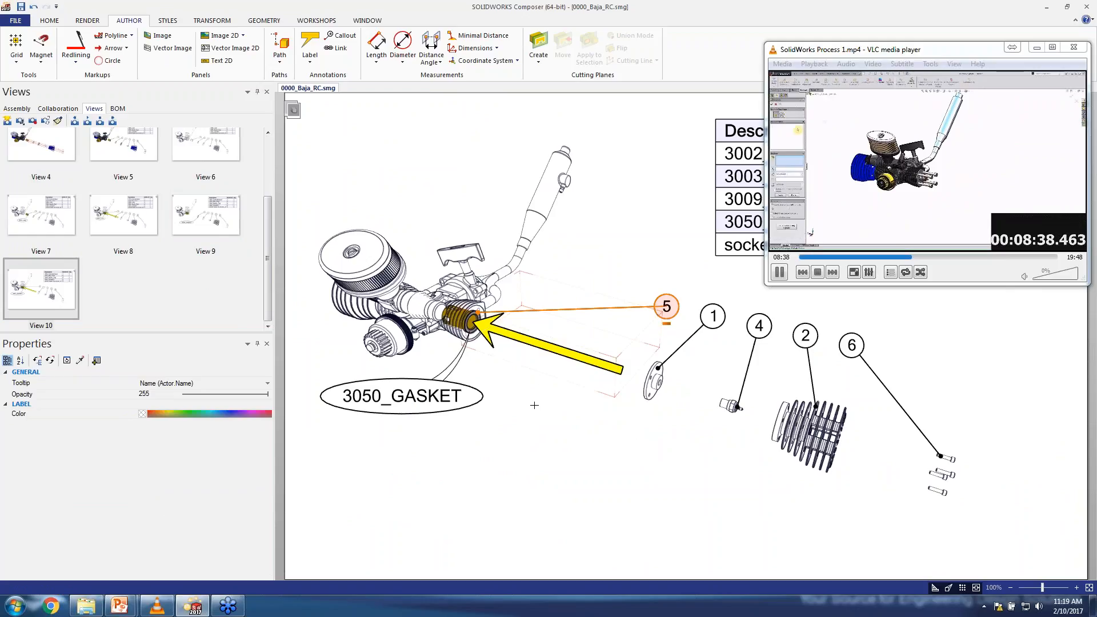
{"action": "key", "text": "Delete"}
{"action": "left_click", "coordinate": [377, 397]}
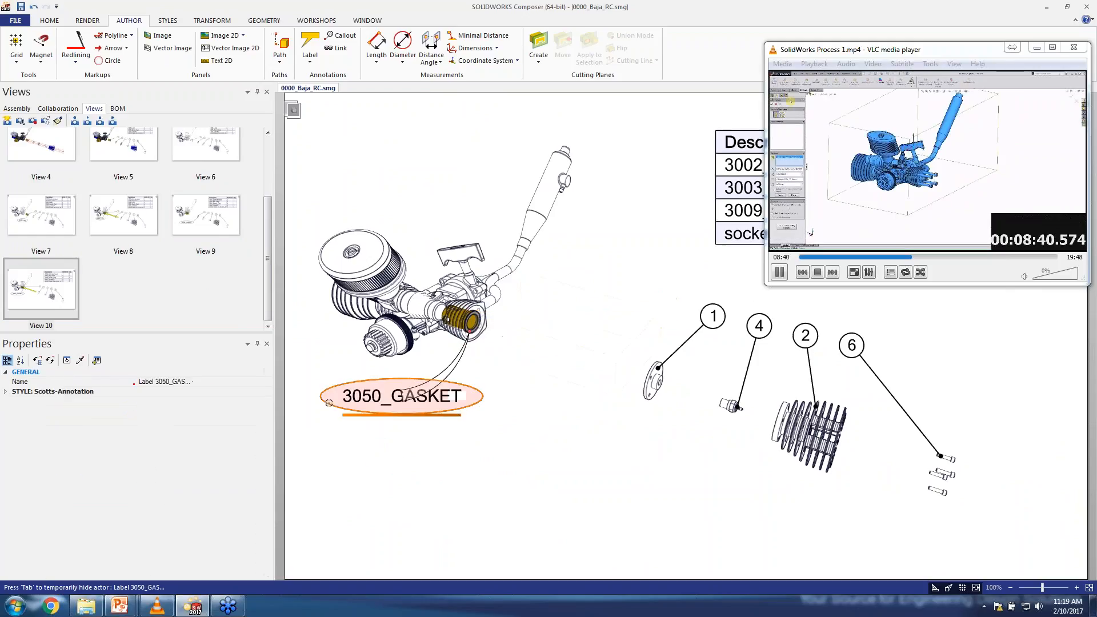
{"action": "left_click", "coordinate": [7, 121]}
{"action": "key", "text": "Delete"}
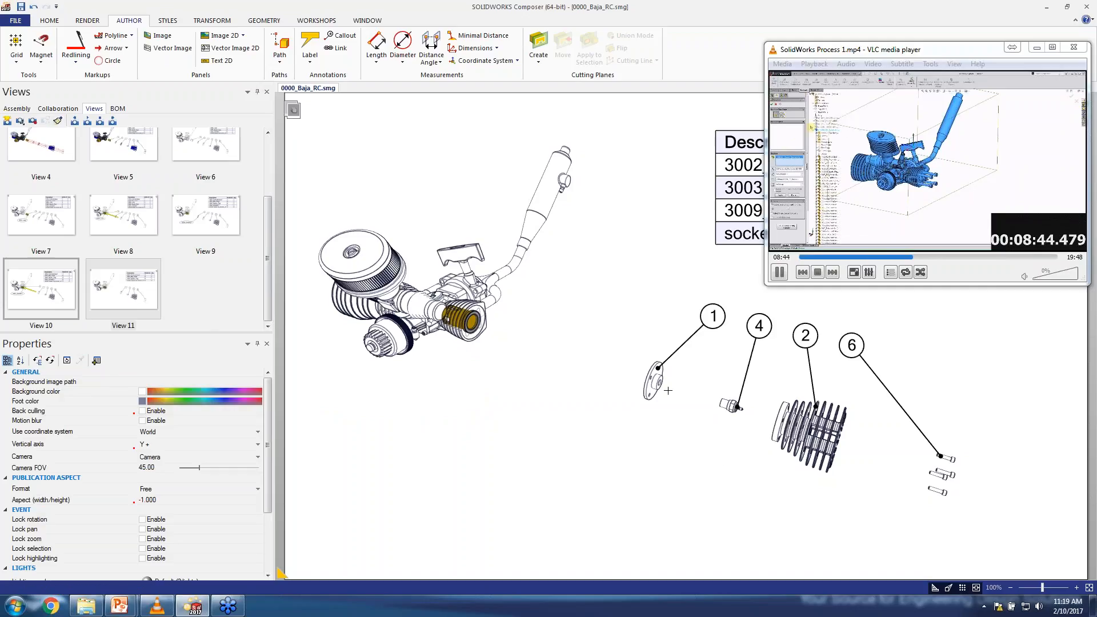
- Set the custom rendering of the 3002_CylinderHead part to Flat technical
{"action": "left_click", "coordinate": [657, 390]}
{"action": "scroll", "coordinate": [238, 490], "scroll_direction": "down", "scroll_amount": 4}
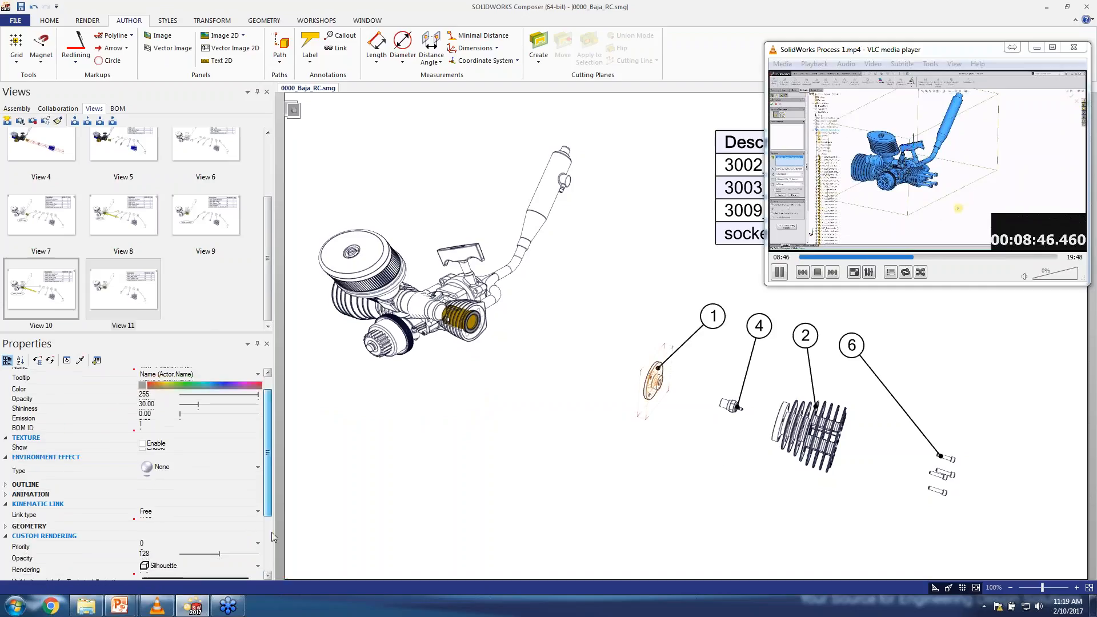
{"action": "left_click", "coordinate": [200, 477]}
{"action": "left_click", "coordinate": [170, 518]}
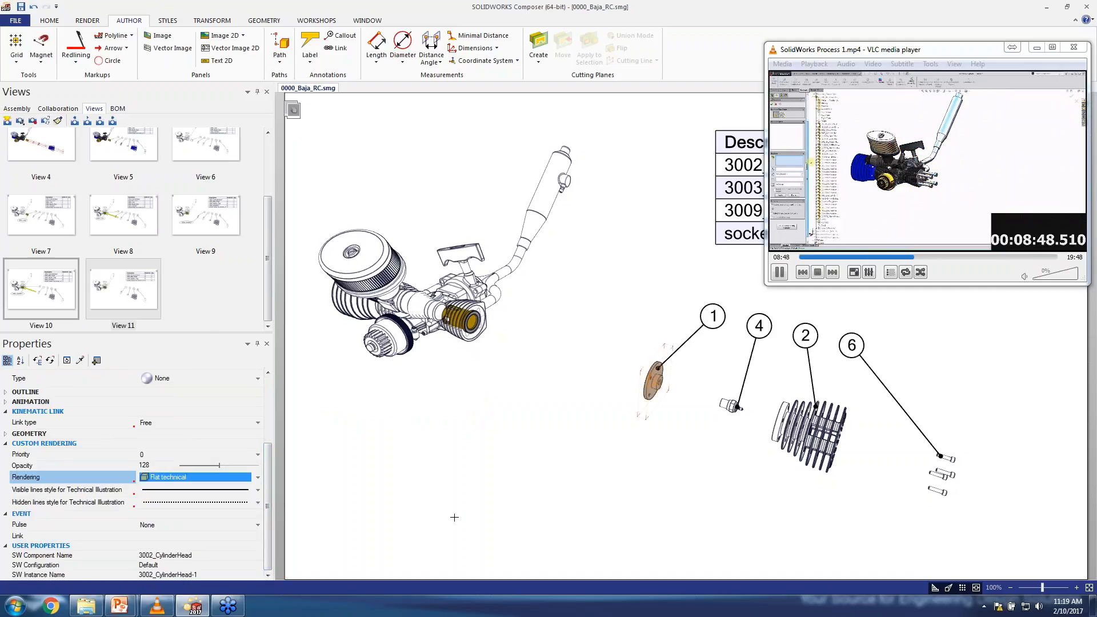
- Change the color of the 3002_CylinderHead part to red
{"action": "left_click_drag", "start_coordinate": [268, 472], "coordinate": [278, 381]}
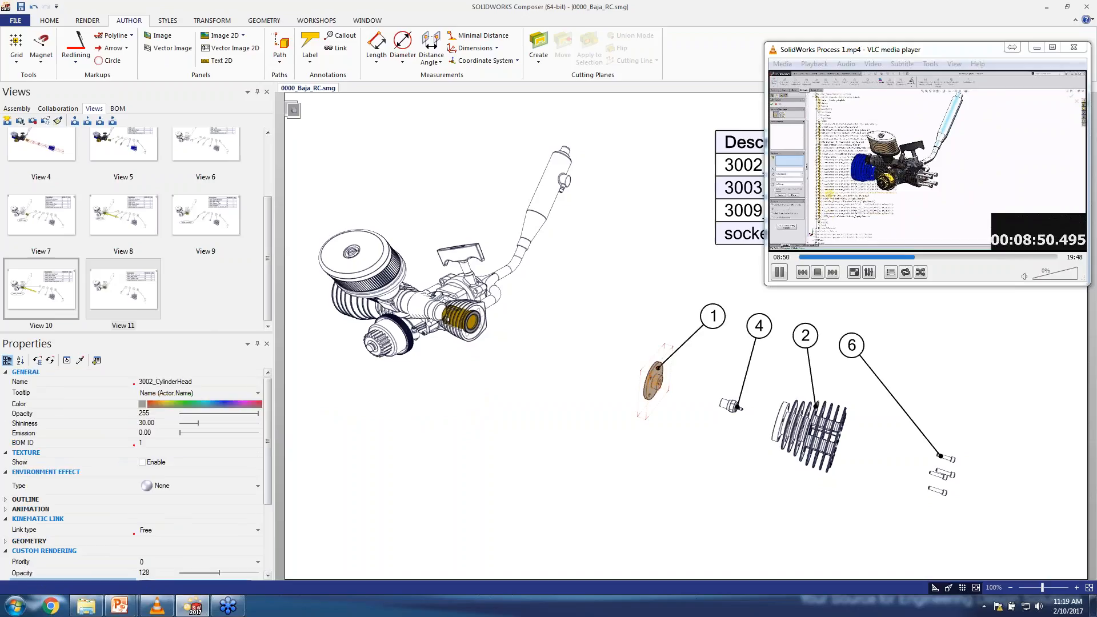
{"action": "left_click", "coordinate": [142, 405]}
{"action": "left_click", "coordinate": [175, 436]}
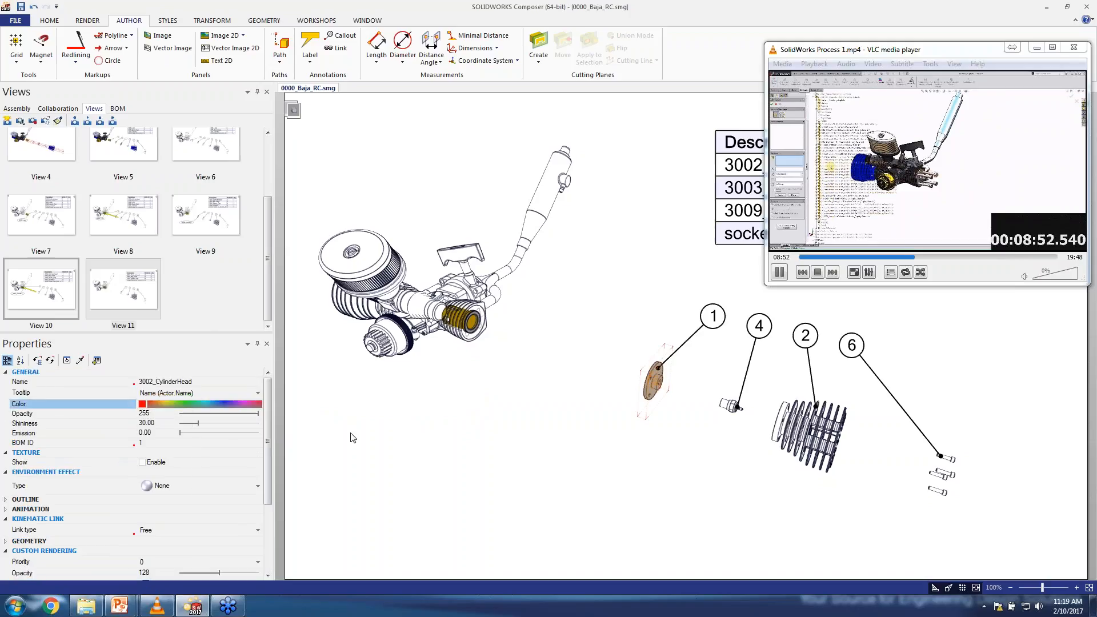
{"action": "left_click", "coordinate": [484, 439]}
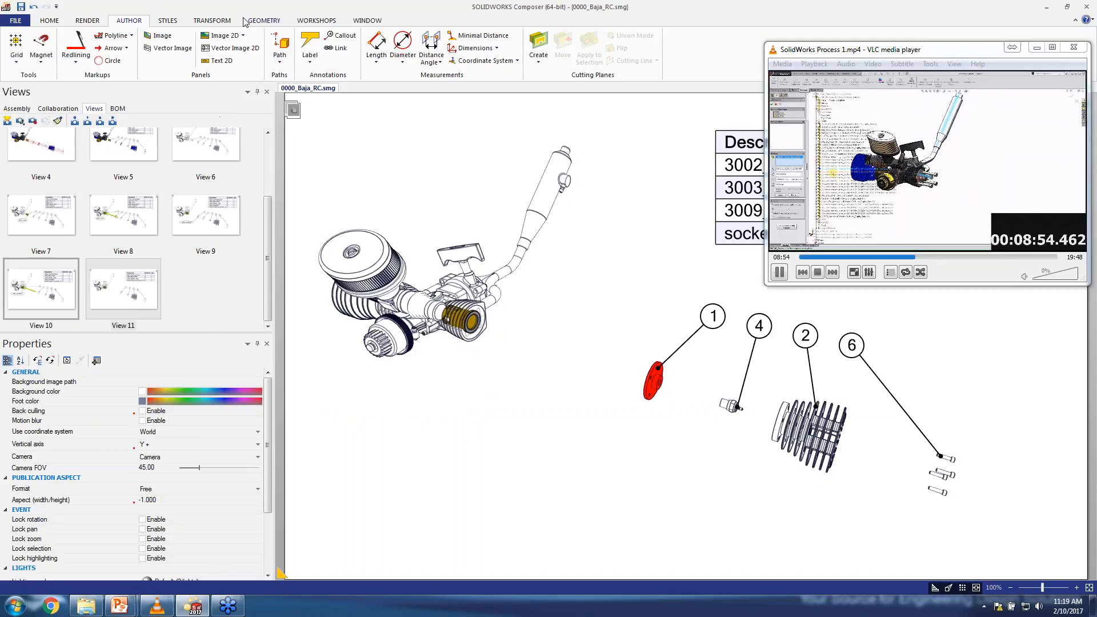
- Attach a label to the red 3002_CylinderHead part and place it between the engine and the part, below both
{"action": "left_click", "coordinate": [211, 20]}
{"action": "left_click", "coordinate": [117, 20]}
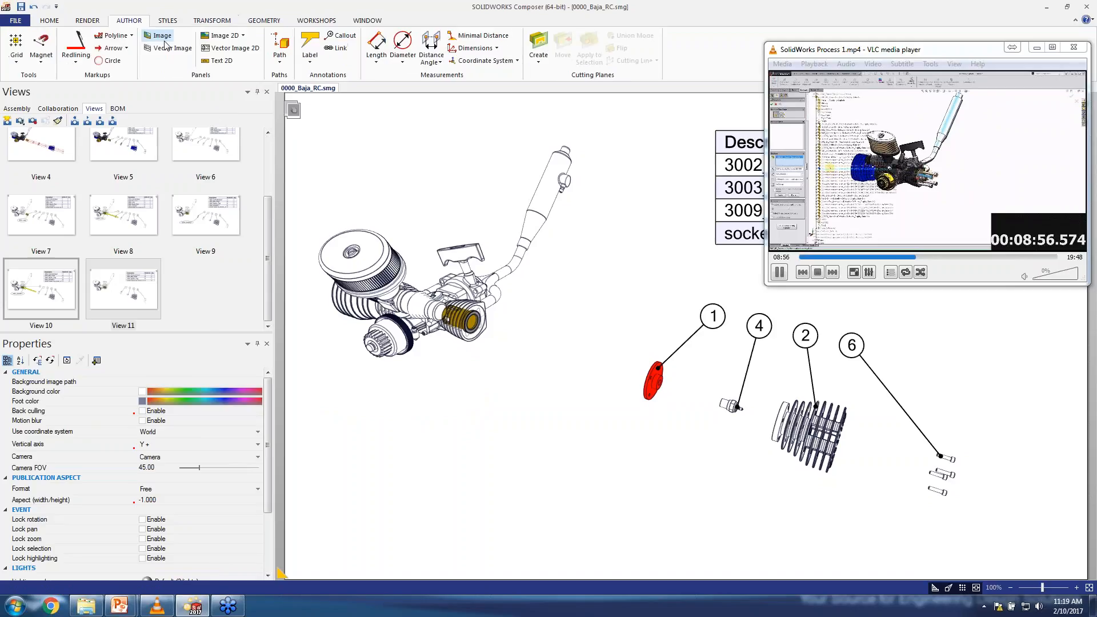
{"action": "left_click", "coordinate": [310, 43]}
{"action": "left_click", "coordinate": [651, 393]}
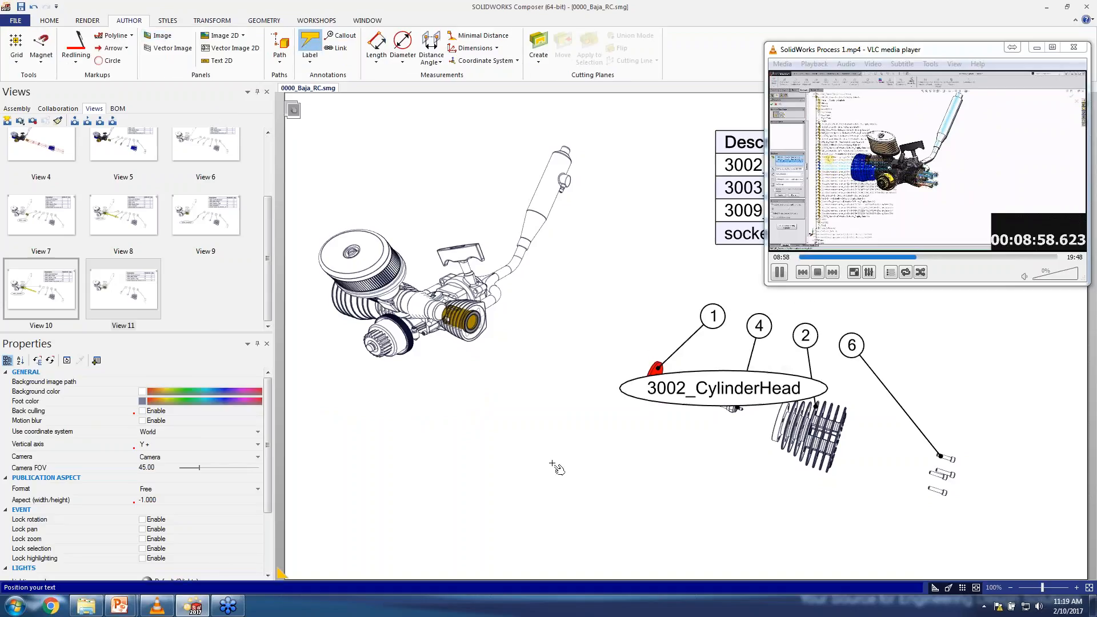
{"action": "left_click", "coordinate": [497, 471]}
{"action": "key", "text": "Escape"}
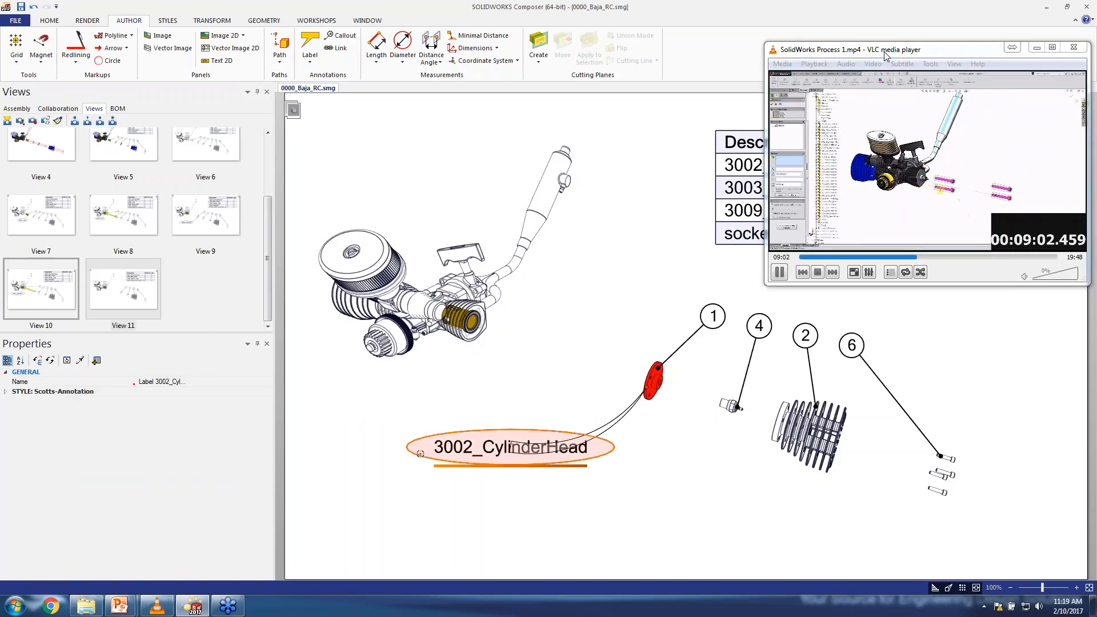
- Move the VLC media player window aside from the BOM table and update View 11 with the labelled cylinder head scene
{"action": "left_click_drag", "start_coordinate": [884, 54], "coordinate": [903, 81]}
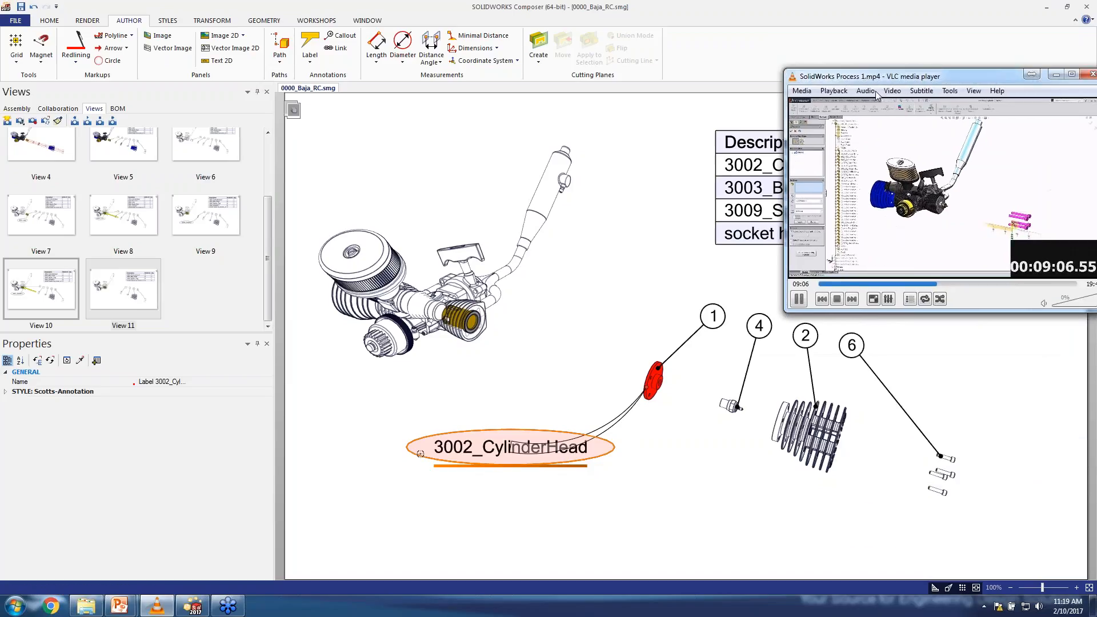
{"action": "left_click", "coordinate": [418, 457]}
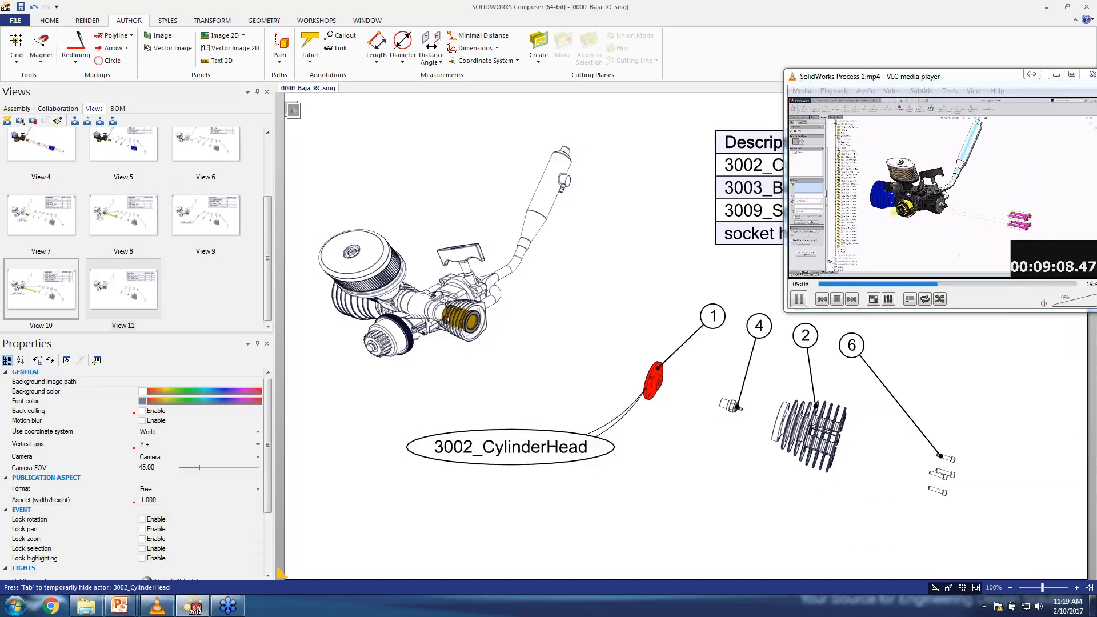
{"action": "left_click", "coordinate": [125, 302], "text": "ctrl"}
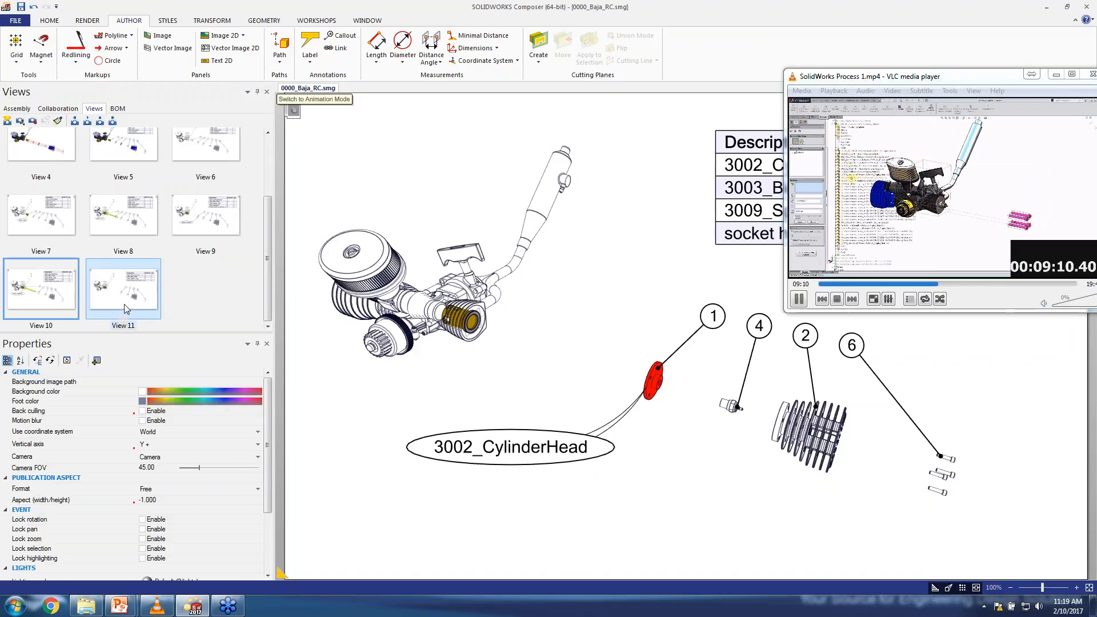
{"action": "left_click", "coordinate": [33, 121]}
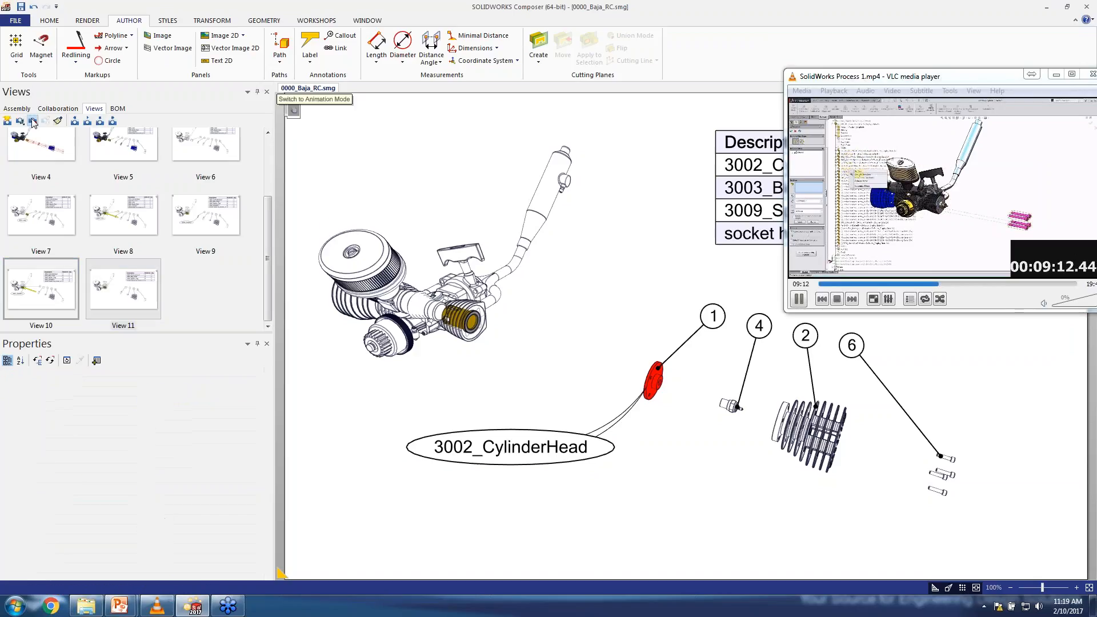
- Restore the 3002_CylinderHead part to its neutral position, shift its label back inside the page, and save the scene as a new view
{"action": "left_click", "coordinate": [712, 316]}
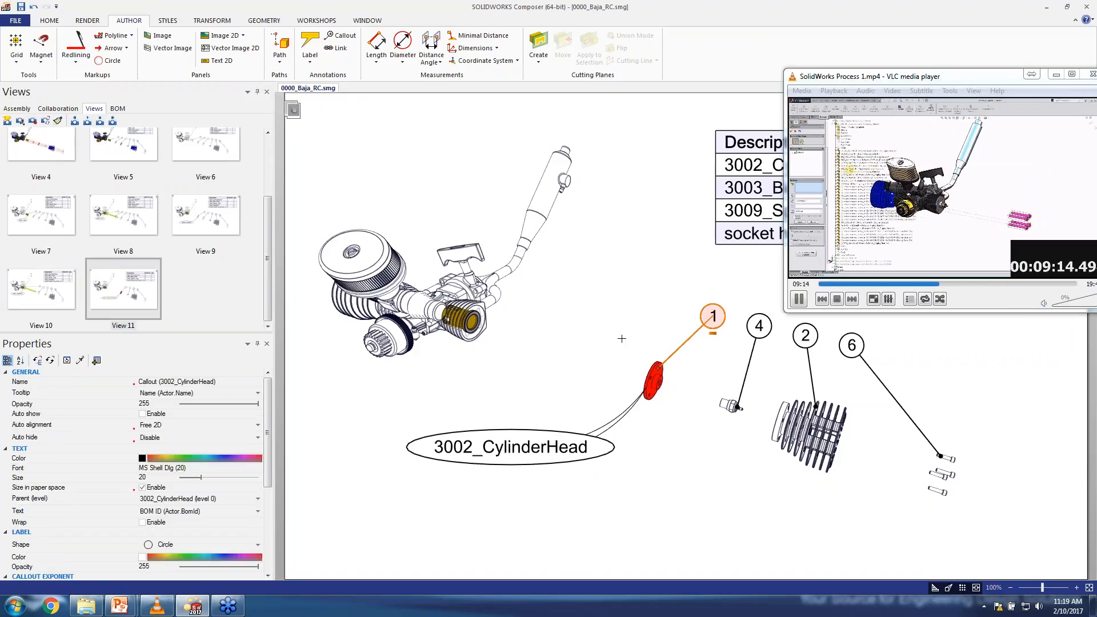
{"action": "left_click", "coordinate": [421, 454], "text": "ctrl"}
{"action": "left_click", "coordinate": [212, 20]}
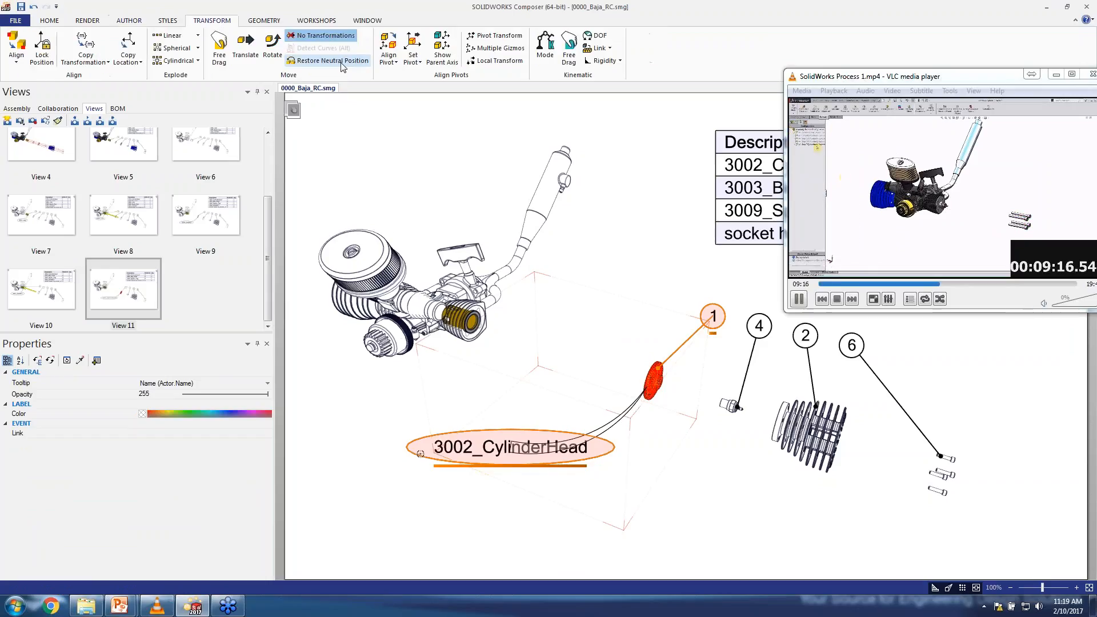
{"action": "left_click", "coordinate": [332, 60]}
{"action": "left_click", "coordinate": [463, 414]}
{"action": "left_click_drag", "start_coordinate": [366, 381], "coordinate": [416, 424]}
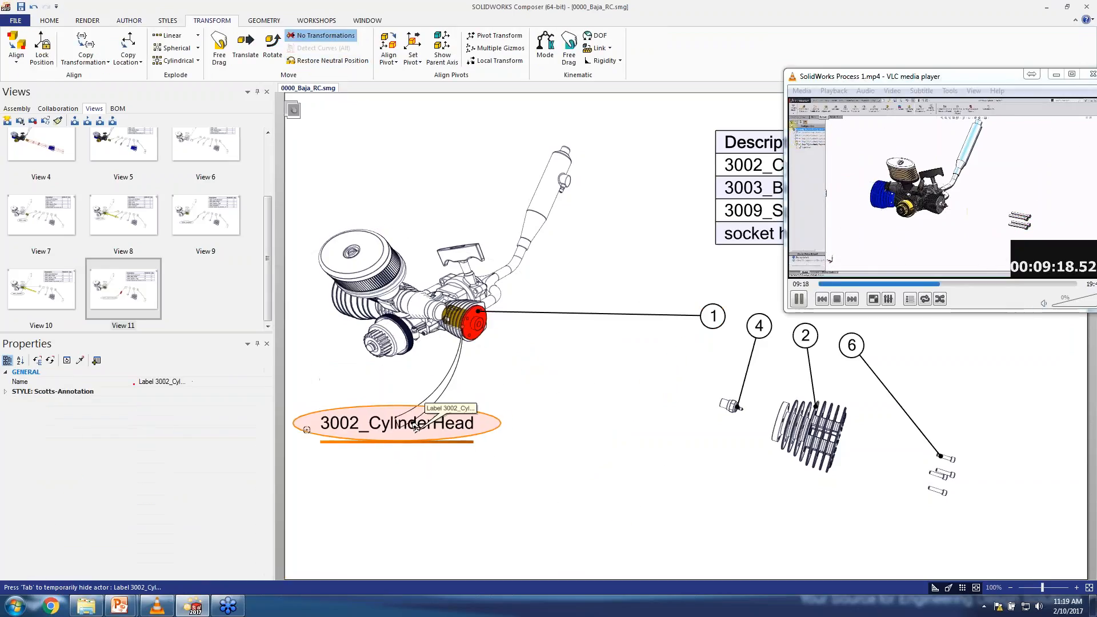
{"action": "left_click", "coordinate": [496, 388]}
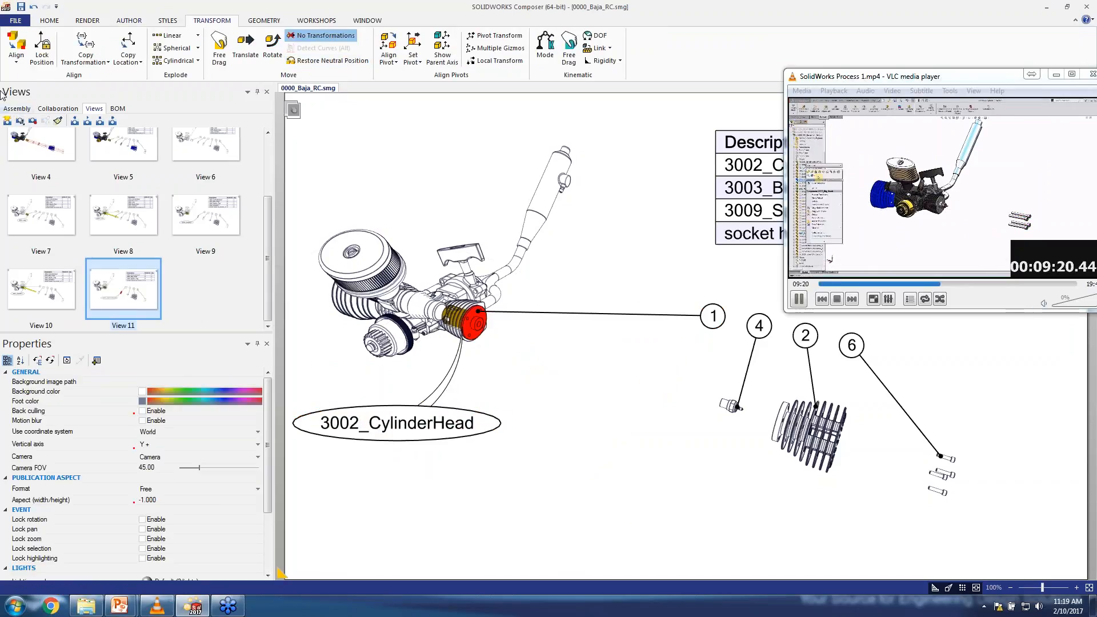
{"action": "left_click", "coordinate": [8, 120]}
- Draw a yellow insertion arrow pointing at the red cylinder head along the assembly axis
{"action": "left_click", "coordinate": [129, 20]}
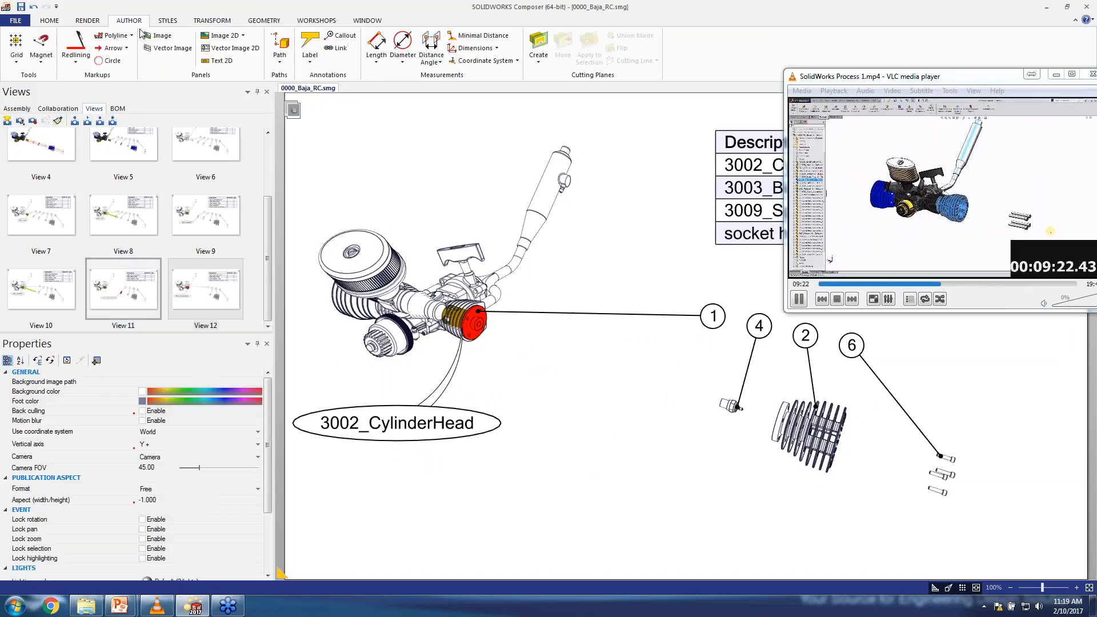
{"action": "left_click", "coordinate": [110, 48]}
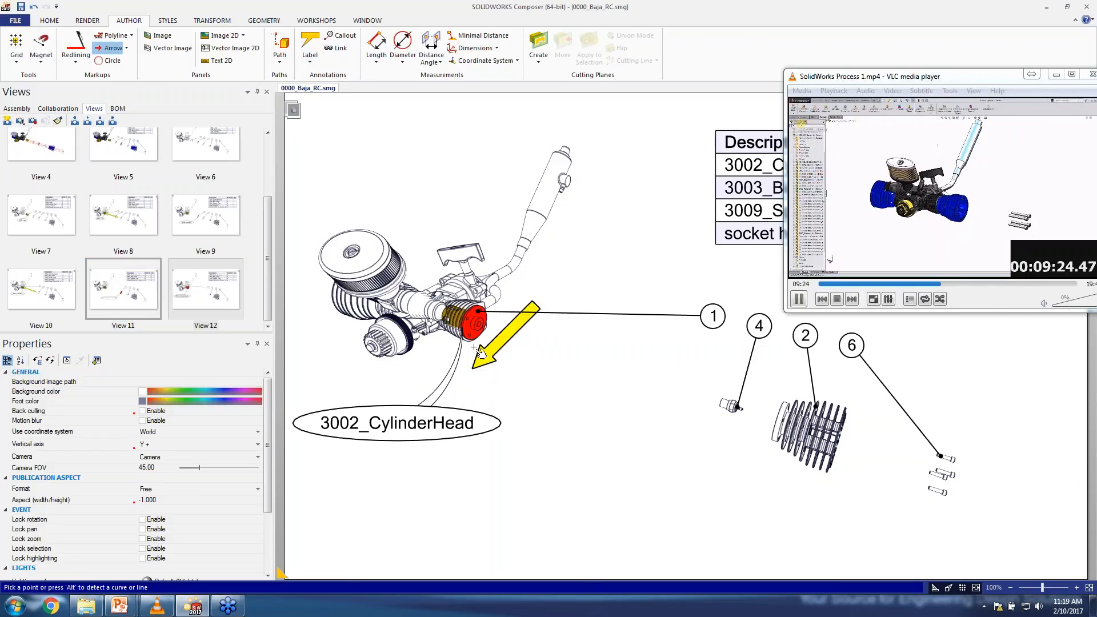
{"action": "left_click", "coordinate": [479, 330]}
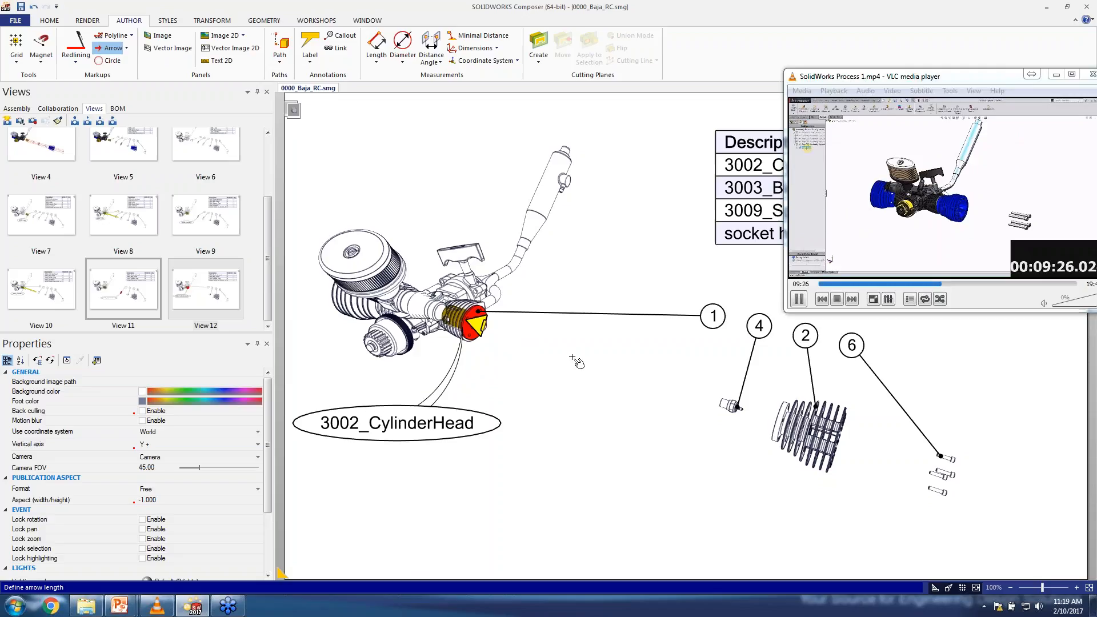
{"action": "left_click", "coordinate": [623, 377]}
{"action": "key", "text": "Escape"}
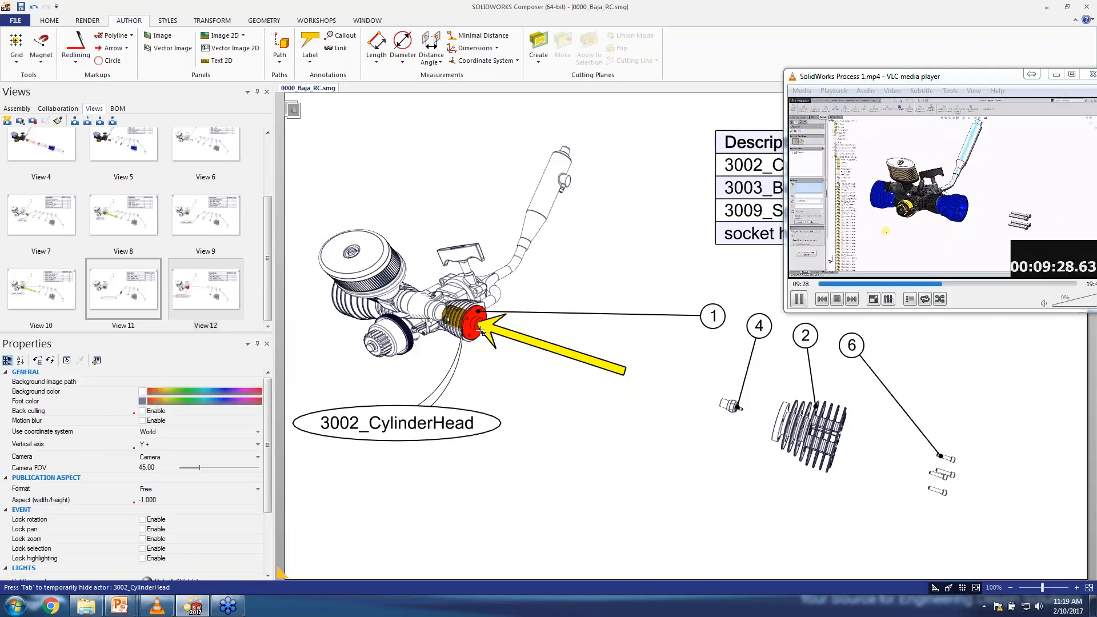
- Translate the yellow arrow outward along its axis, clear of the cylinder head, and update View 12
{"action": "left_click", "coordinate": [572, 355]}
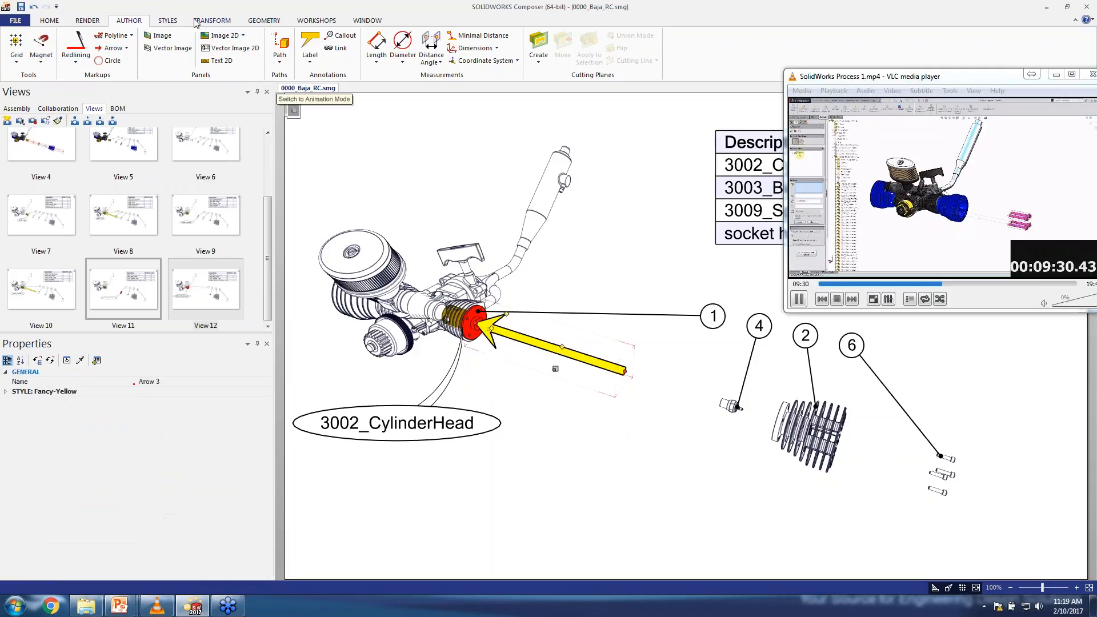
{"action": "left_click", "coordinate": [212, 20]}
{"action": "left_click", "coordinate": [245, 46]}
{"action": "left_click_drag", "start_coordinate": [516, 338], "coordinate": [539, 351]}
{"action": "left_click", "coordinate": [550, 394]}
{"action": "left_click", "coordinate": [200, 308]}
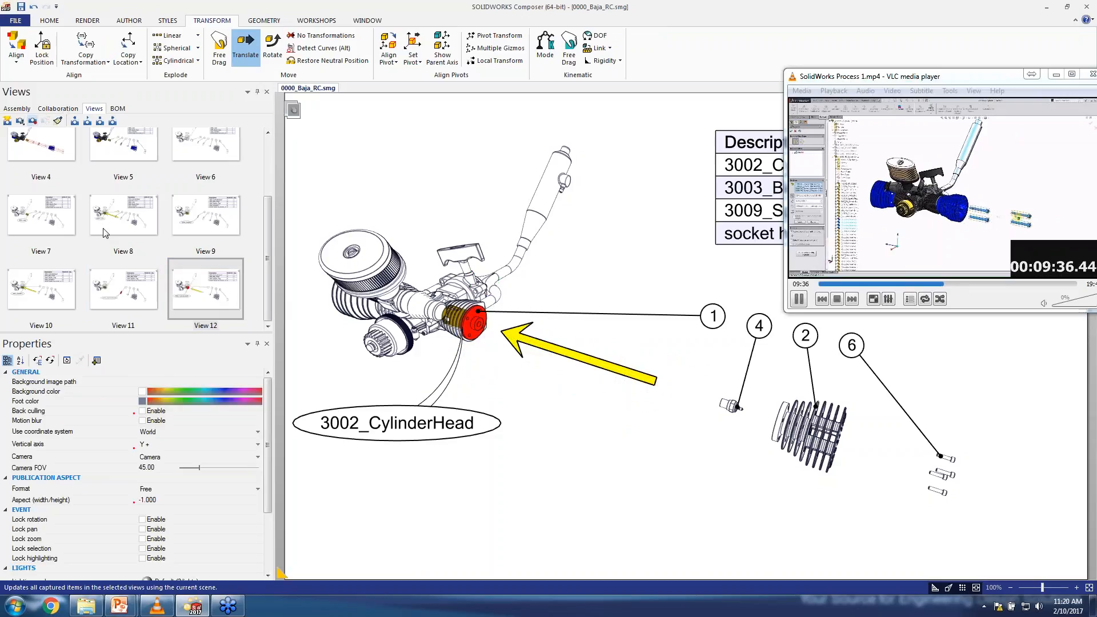
- Preview the transition from View 11 to View 12
{"action": "left_click", "coordinate": [157, 306]}
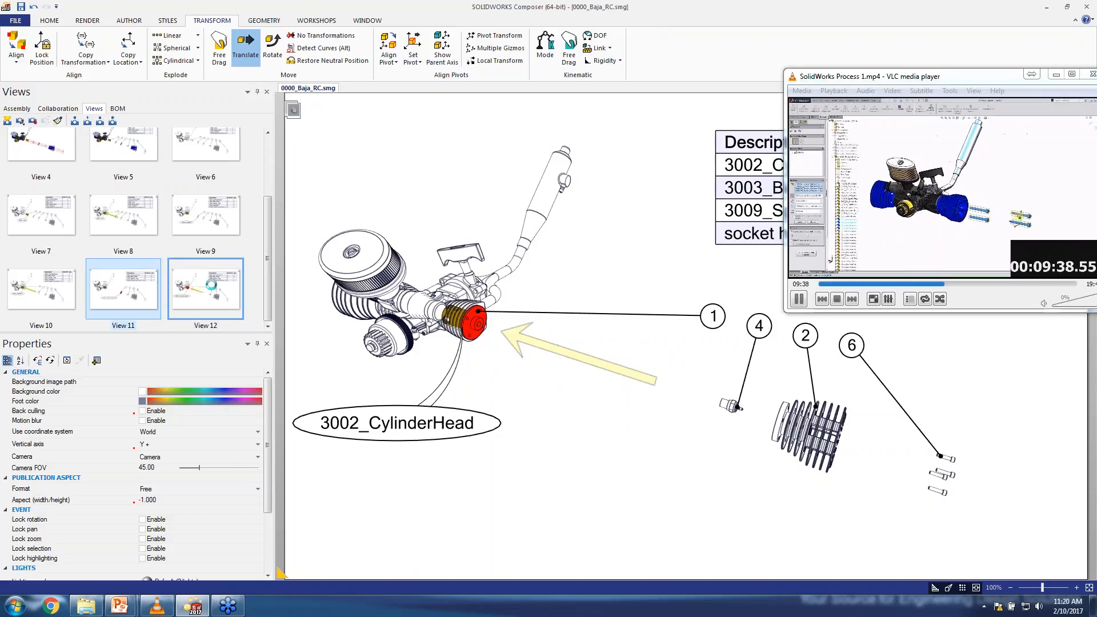
{"action": "left_click", "coordinate": [232, 302]}
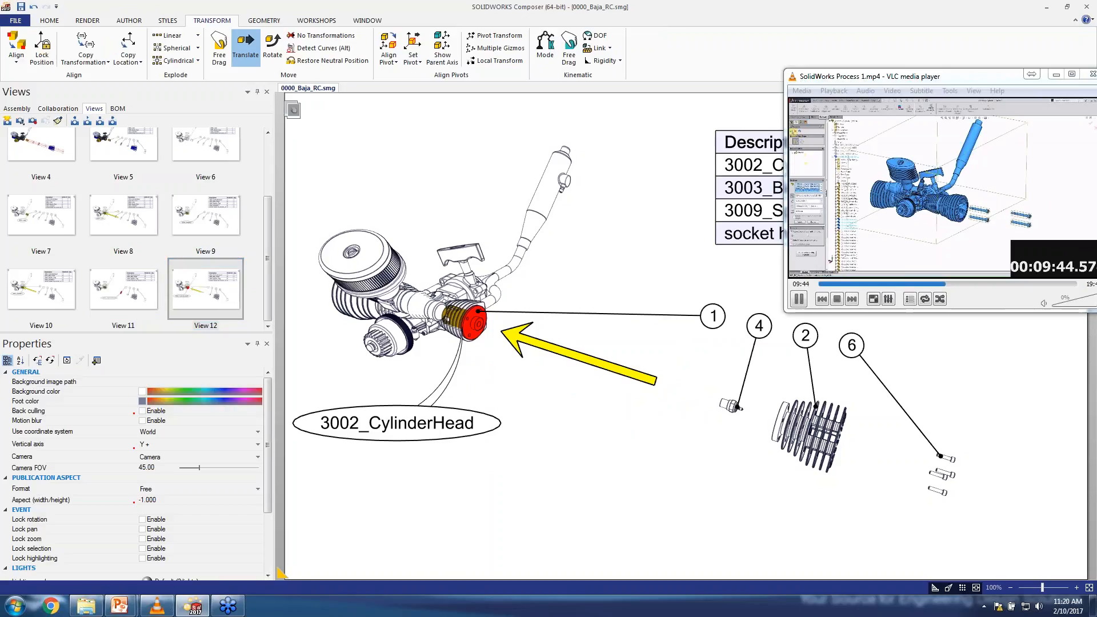
- Save the scene as a new view and delete the 3002_CylinderHead label, the yellow insertion arrow and callout 1
{"action": "left_click", "coordinate": [7, 121]}
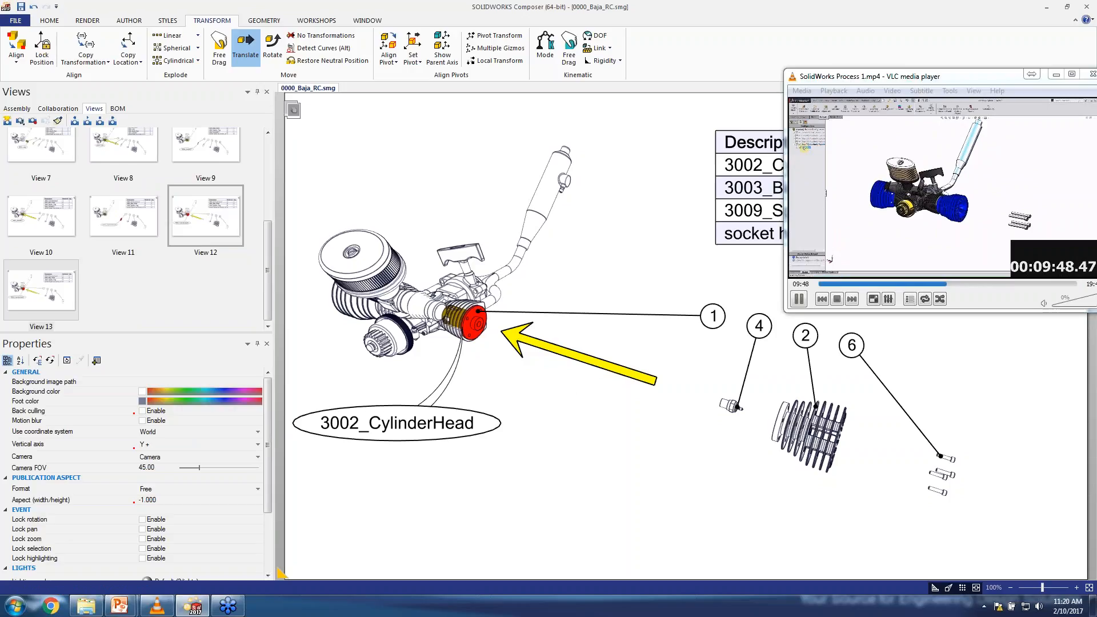
{"action": "left_click", "coordinate": [400, 422]}
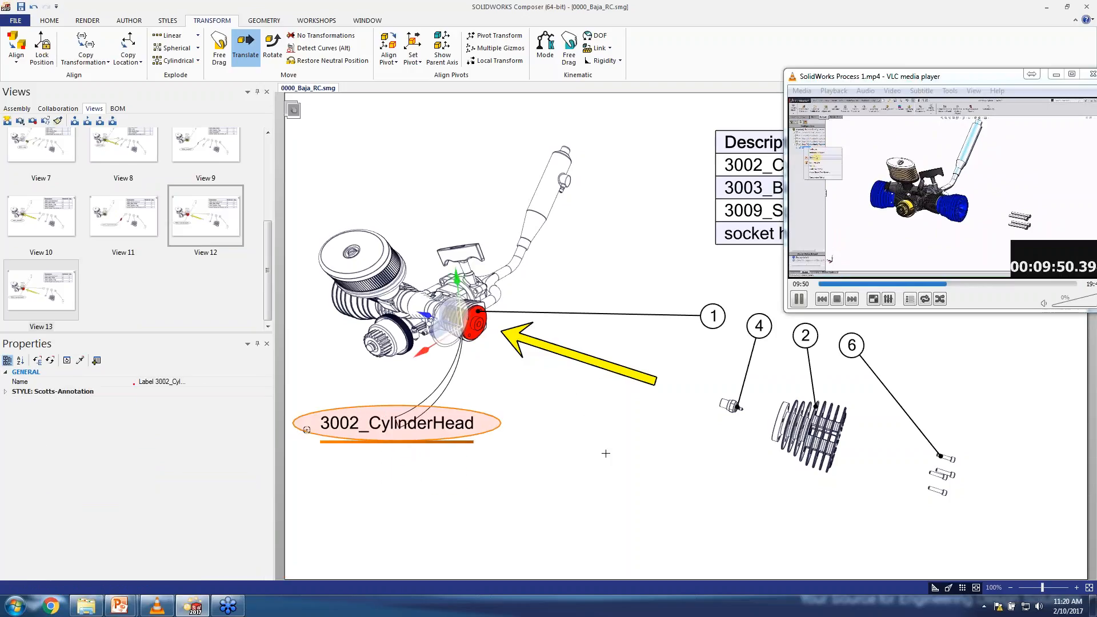
{"action": "key", "text": "Delete"}
{"action": "left_click_drag", "start_coordinate": [591, 415], "coordinate": [663, 299]}
{"action": "key", "text": "Delete"}
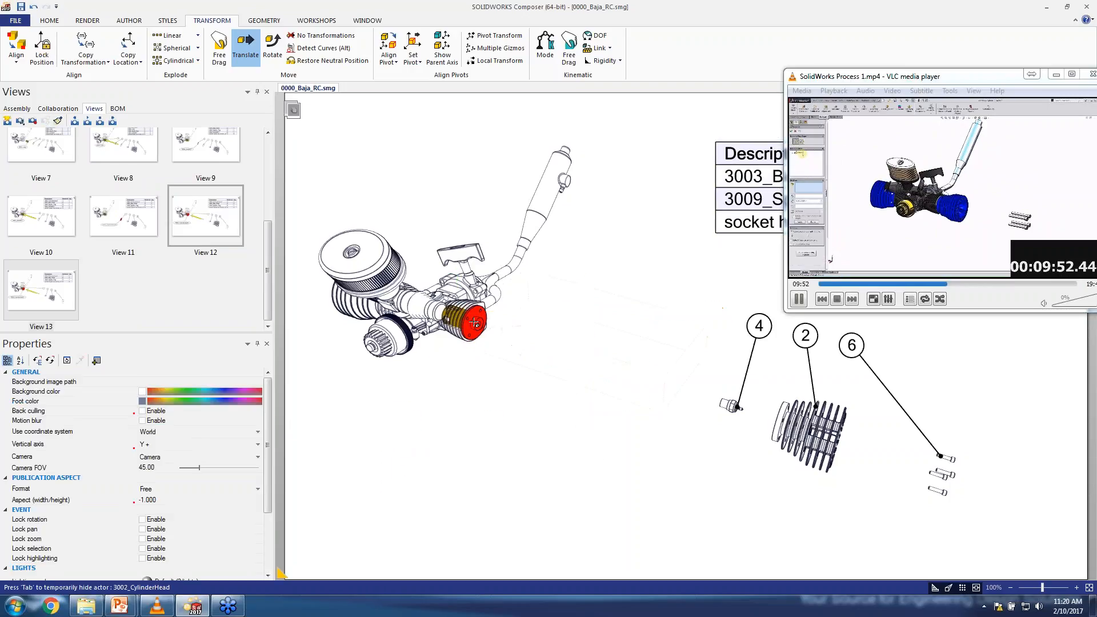
- Restore the 3002_CylinderHead part's neutral color and save the scene as another new view
{"action": "left_click", "coordinate": [470, 318]}
{"action": "left_click", "coordinate": [52, 404]}
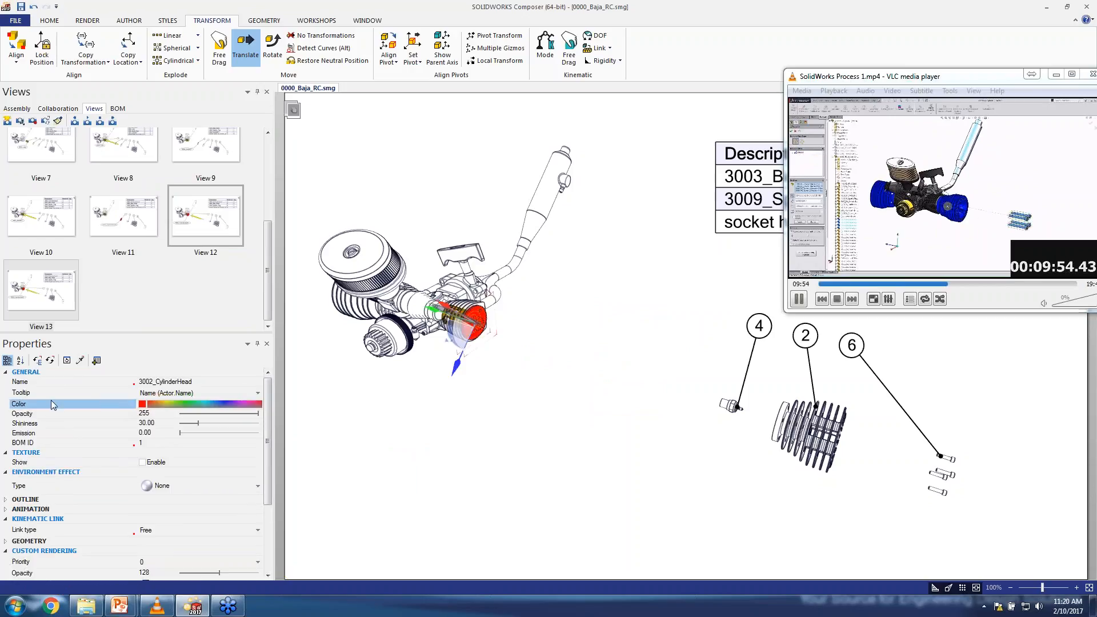
{"action": "left_click", "coordinate": [51, 361]}
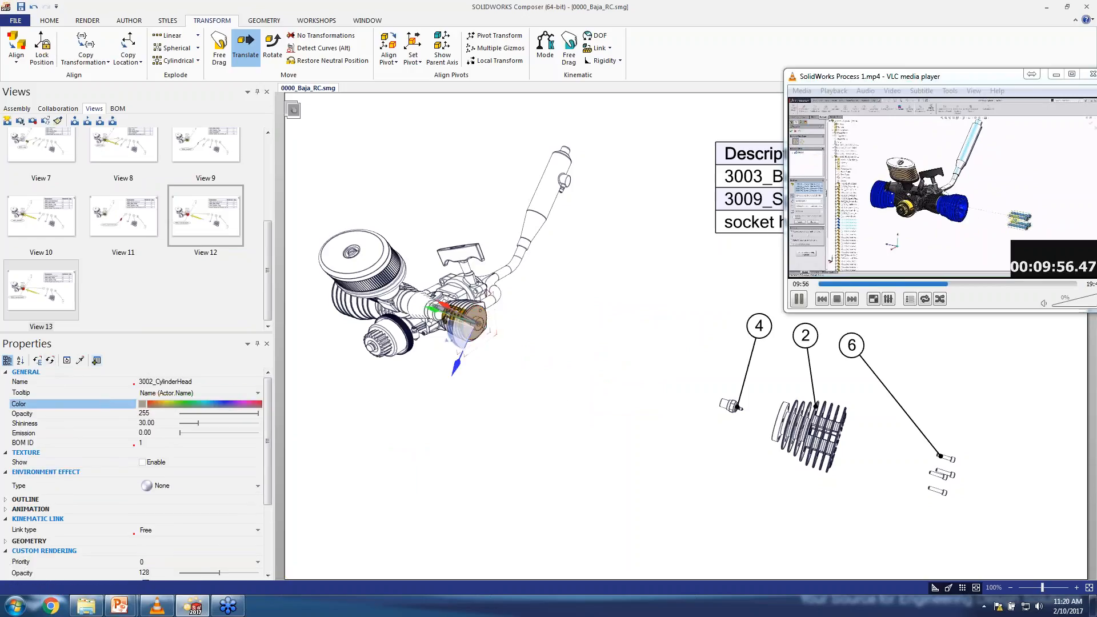
{"action": "key", "text": "Escape"}
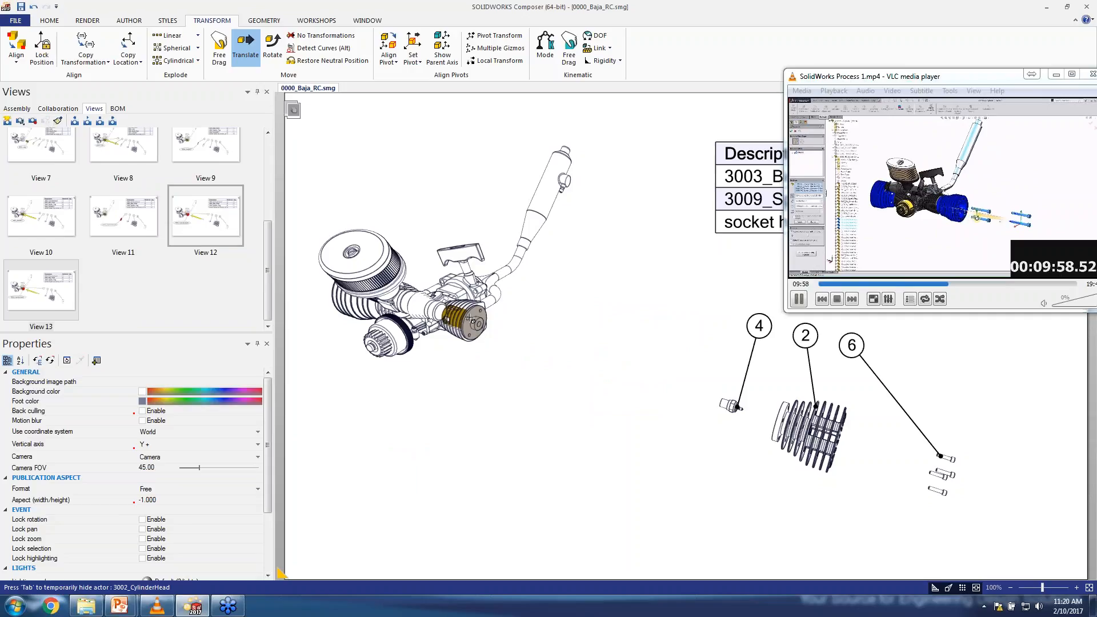
{"action": "left_click", "coordinate": [8, 121]}
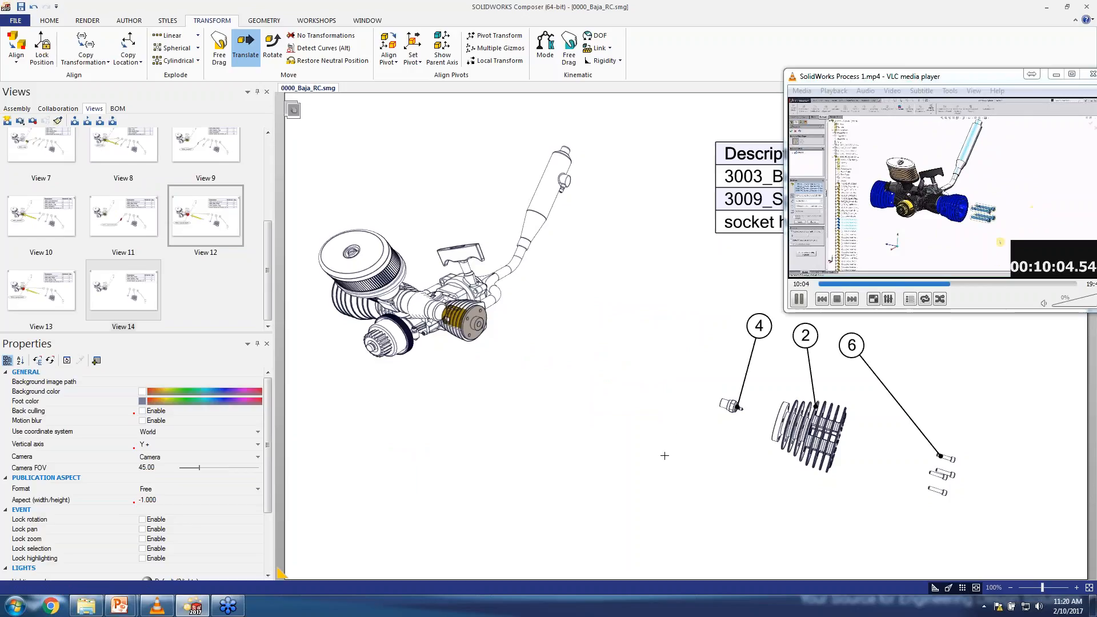
- Set the 3009_Spark_Plug part's custom rendering to Flat technical
{"action": "left_click_drag", "start_coordinate": [683, 447], "coordinate": [745, 390]}
{"action": "left_click", "coordinate": [748, 433]}
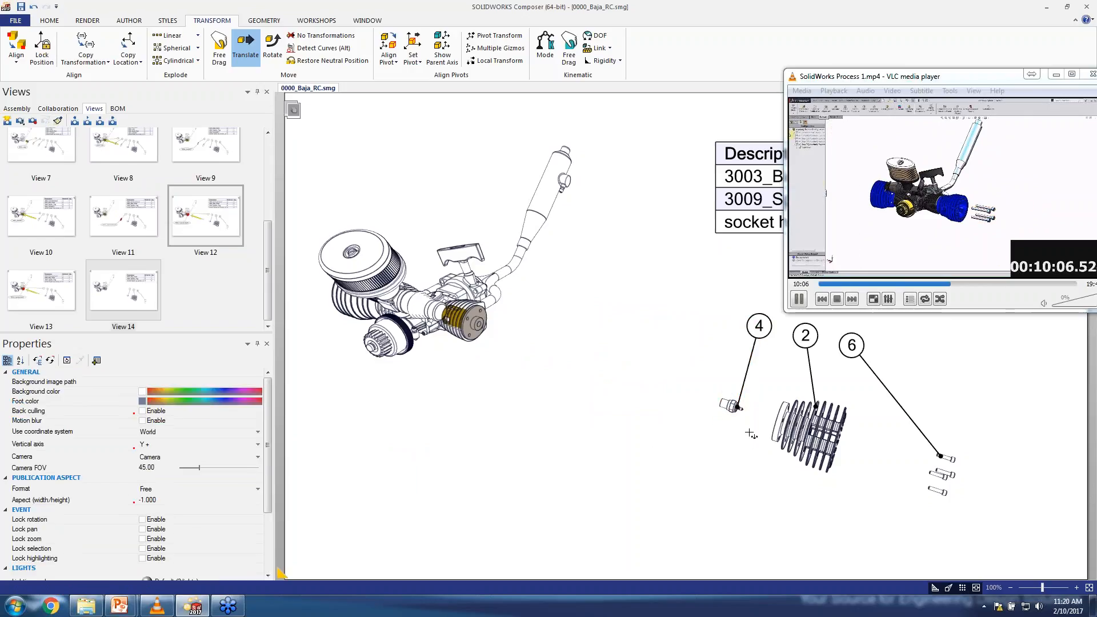
{"action": "left_click_drag", "start_coordinate": [750, 434], "coordinate": [682, 382]}
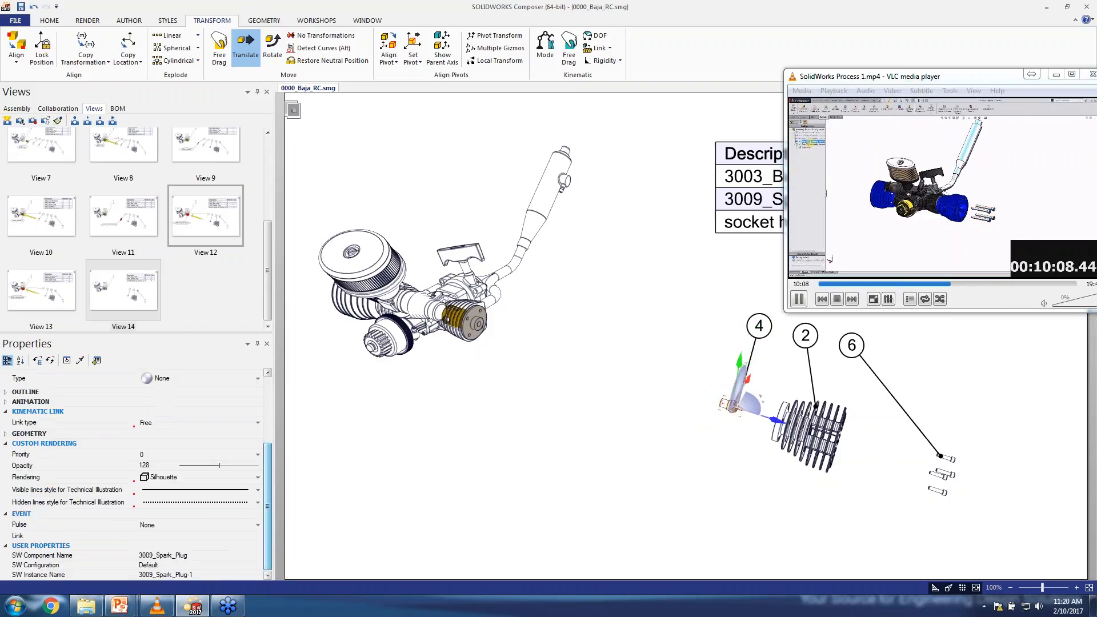
{"action": "left_click", "coordinate": [252, 477]}
{"action": "left_click", "coordinate": [192, 515]}
{"action": "left_click", "coordinate": [669, 508]}
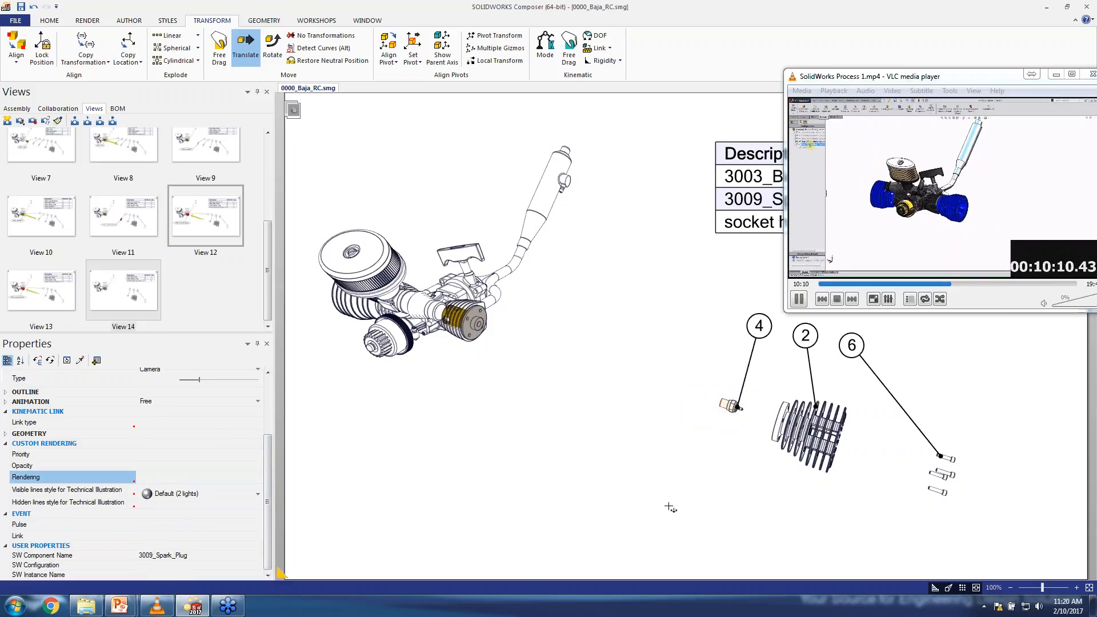
{"action": "left_click_drag", "start_coordinate": [760, 443], "coordinate": [699, 387]}
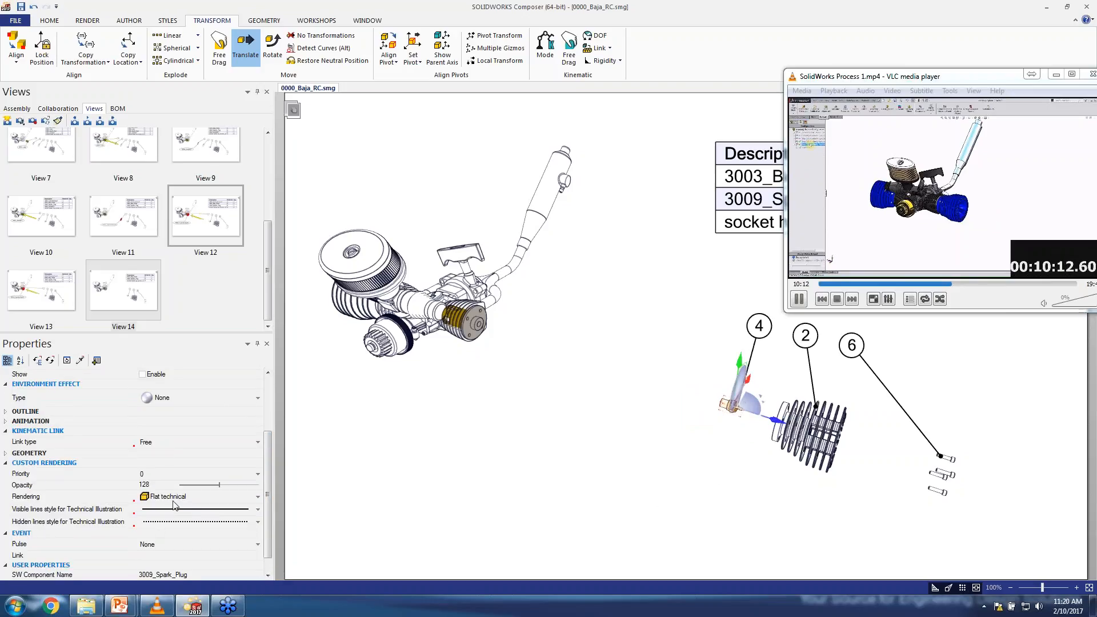
- Color the 3009_Spark_Plug part bright green and update View 14 with the current scene
{"action": "left_click_drag", "start_coordinate": [272, 467], "coordinate": [272, 421]}
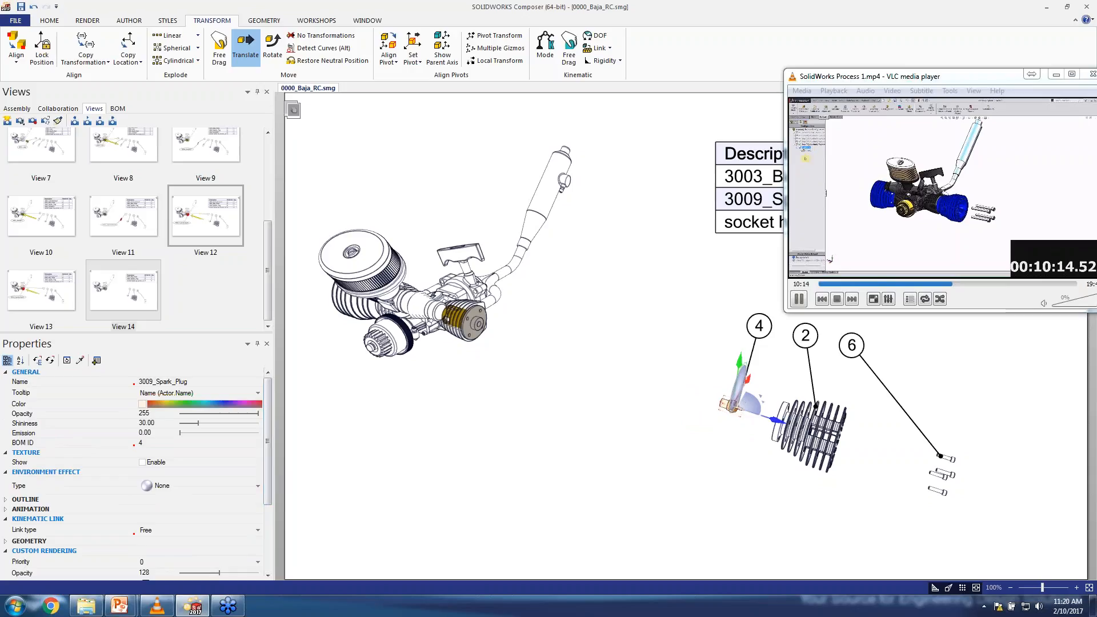
{"action": "left_click", "coordinate": [143, 405]}
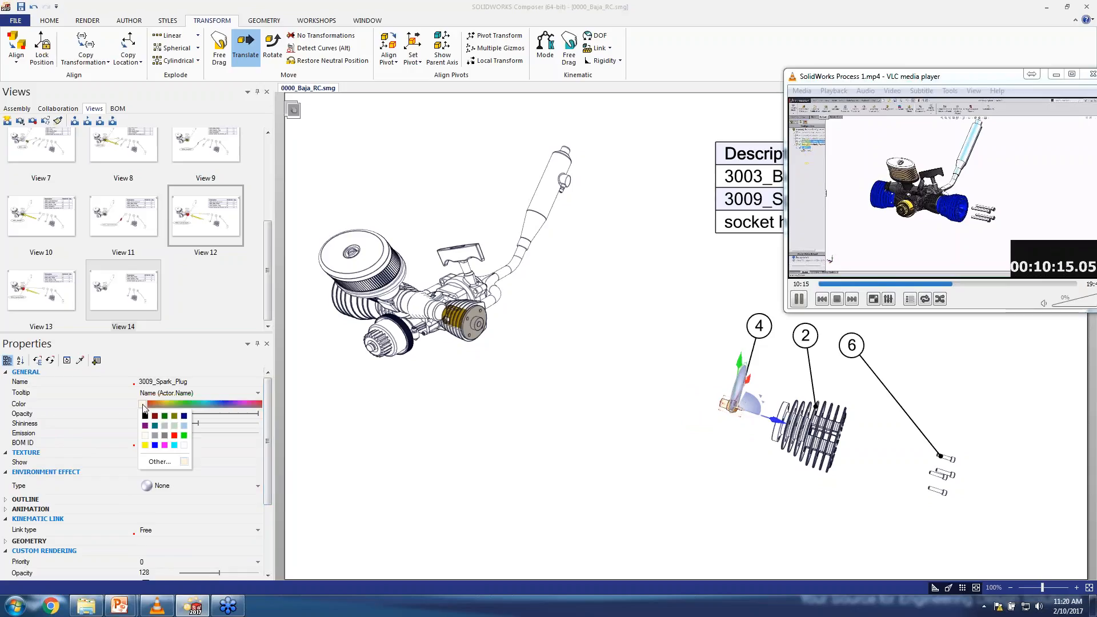
{"action": "left_click", "coordinate": [183, 435]}
{"action": "left_click", "coordinate": [470, 443]}
{"action": "left_click", "coordinate": [182, 292]}
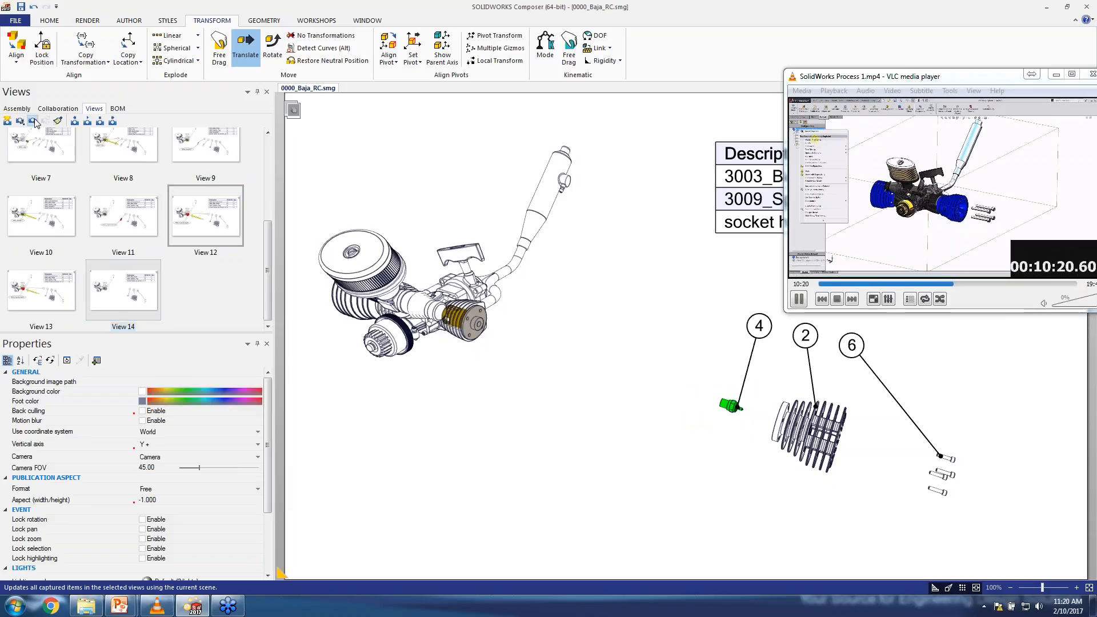
{"action": "left_click", "coordinate": [123, 288]}
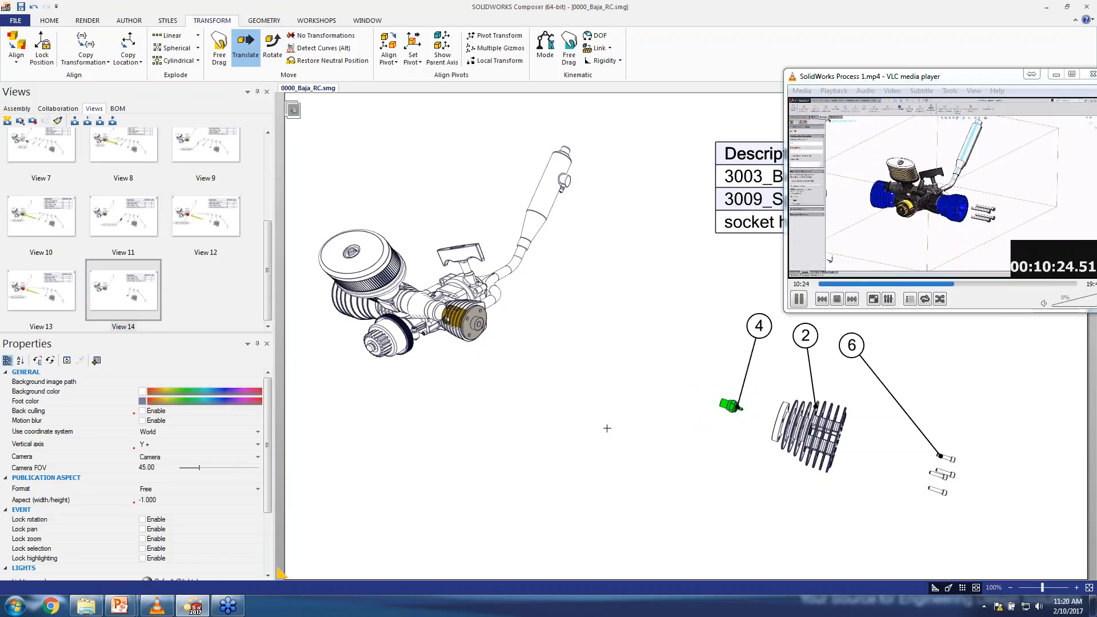
- Restore the green spark plug to its neutral position in the cylinder head
{"action": "right_click_drag", "start_coordinate": [671, 423], "coordinate": [641, 396]}
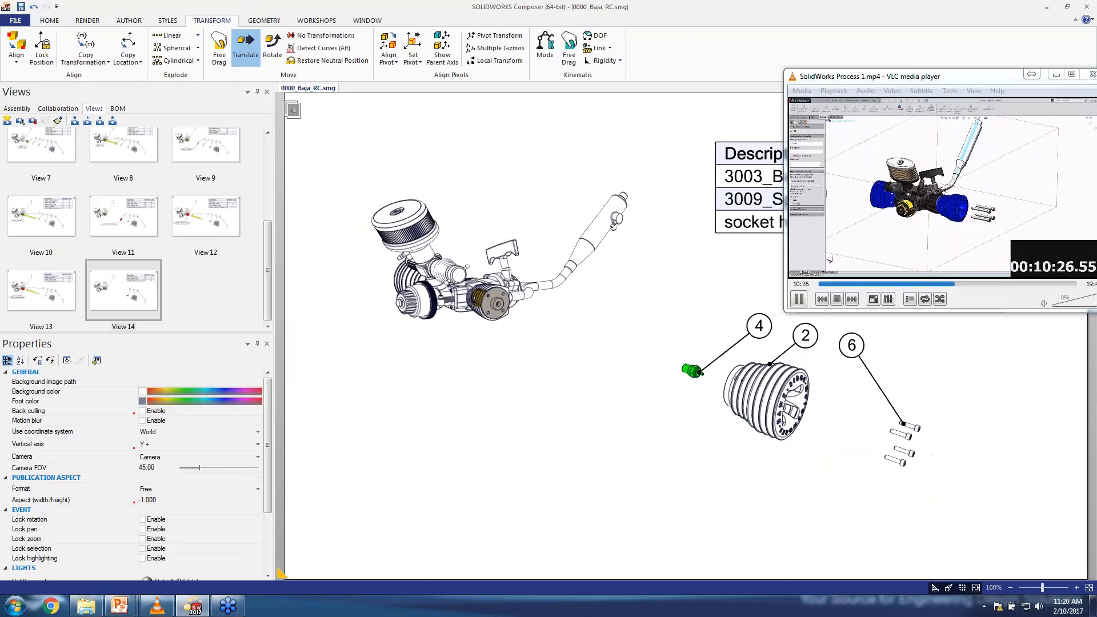
{"action": "left_click", "coordinate": [694, 371]}
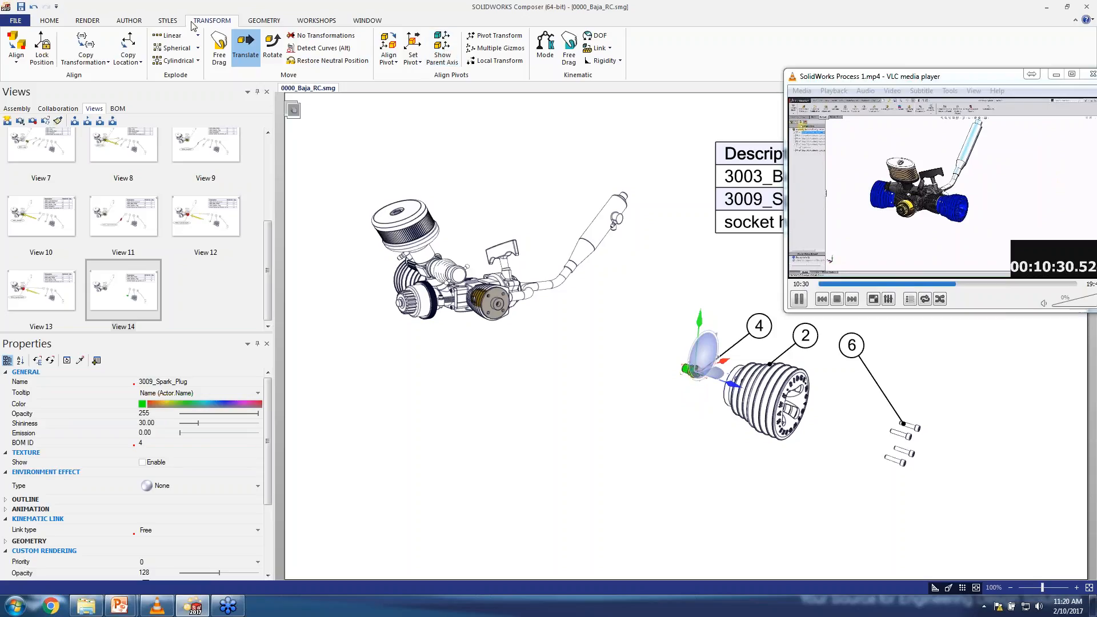
{"action": "left_click", "coordinate": [329, 61]}
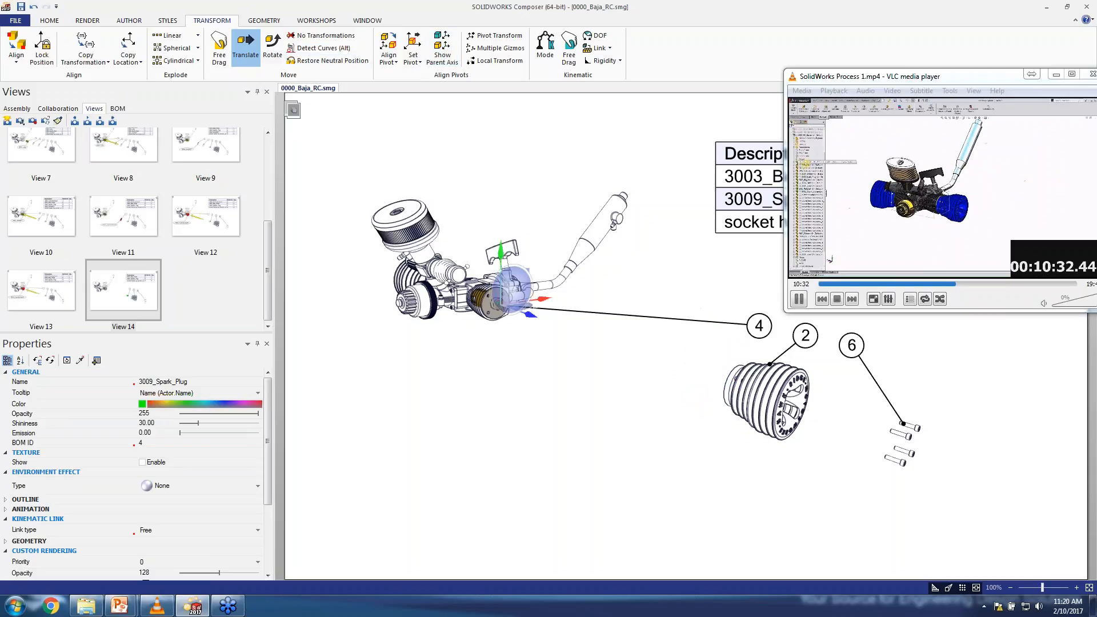
- Add a circular arrow around the tip of the spark plug installed in the cylinder head
{"action": "scroll", "coordinate": [510, 323], "scroll_direction": "up", "scroll_amount": 8}
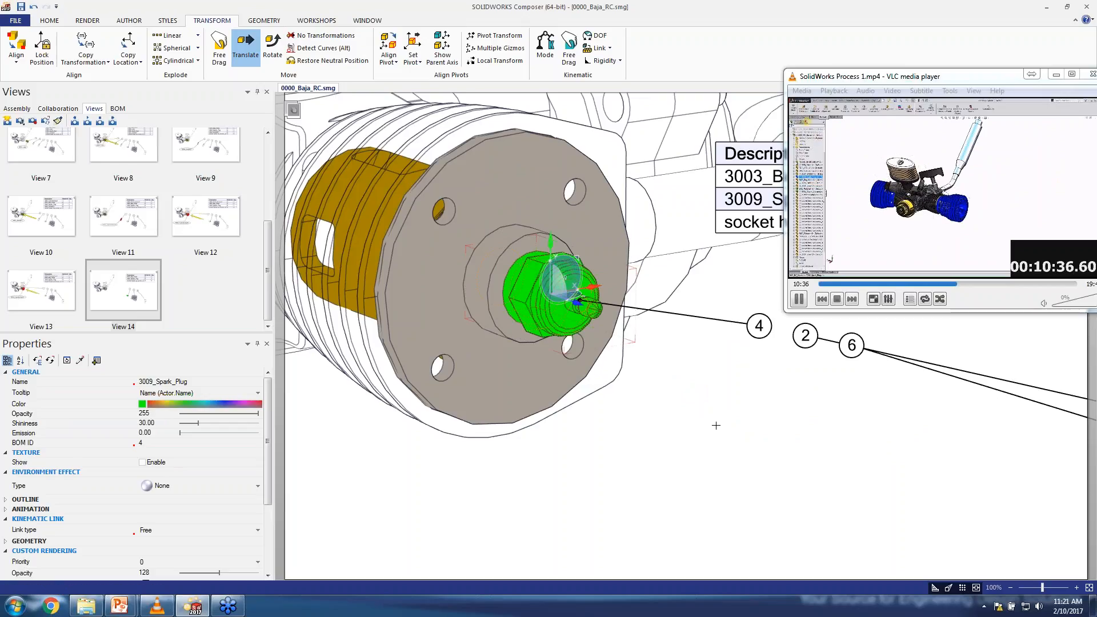
{"action": "right_click_drag", "start_coordinate": [716, 425], "coordinate": [717, 448]}
{"action": "left_click", "coordinate": [718, 448]}
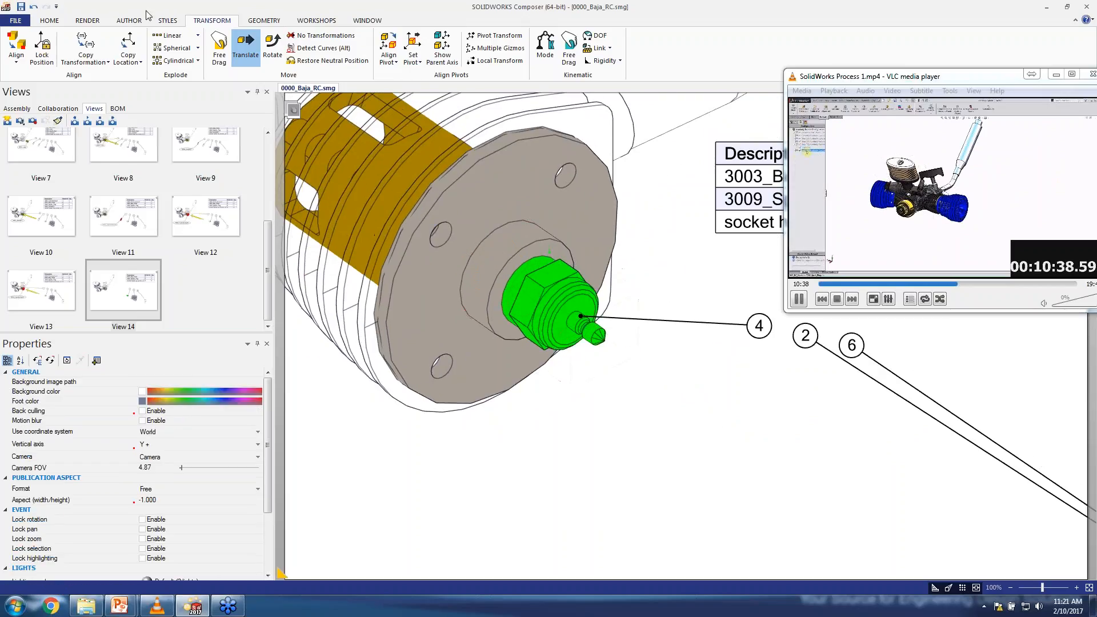
{"action": "left_click", "coordinate": [128, 21]}
{"action": "left_click", "coordinate": [109, 50]}
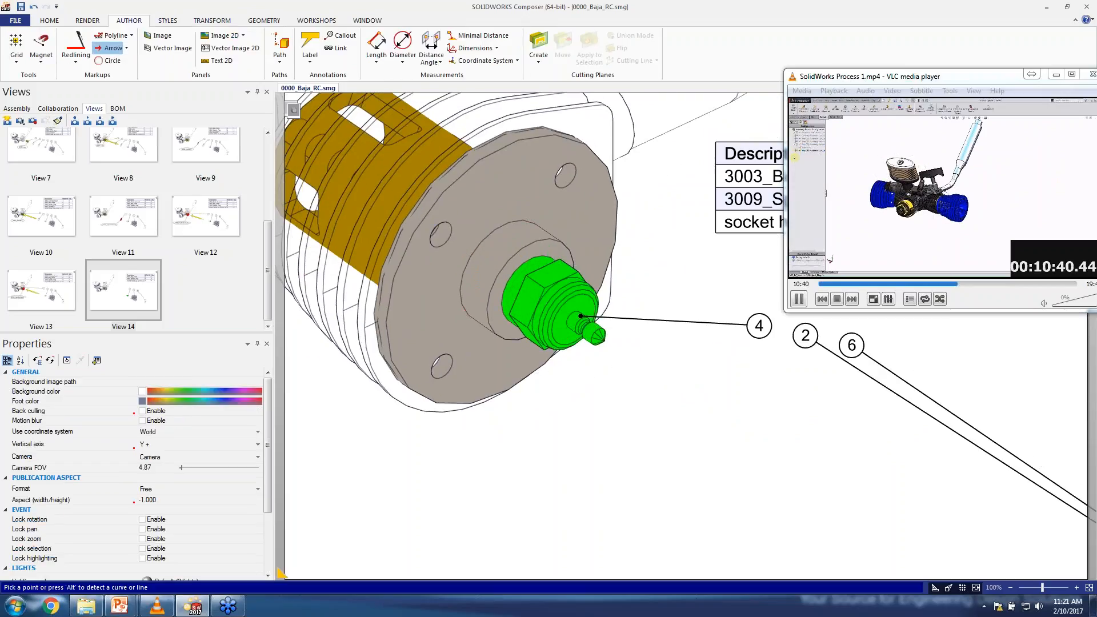
{"action": "left_click", "coordinate": [126, 49]}
{"action": "left_click", "coordinate": [126, 80]}
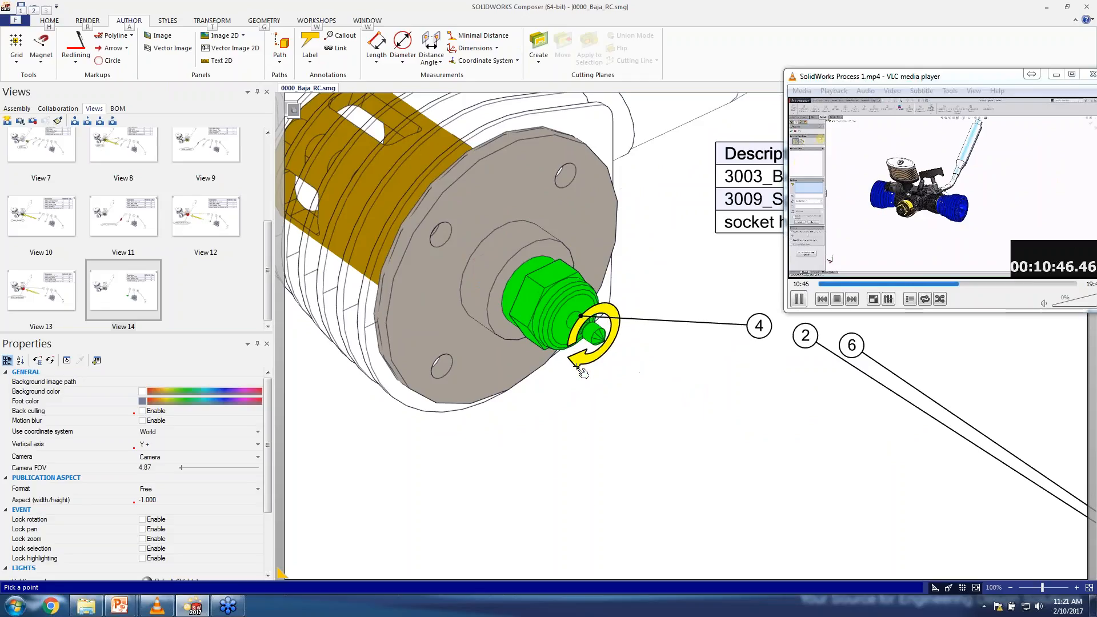
{"action": "left_click", "coordinate": [586, 361]}
{"action": "key", "text": "Escape"}
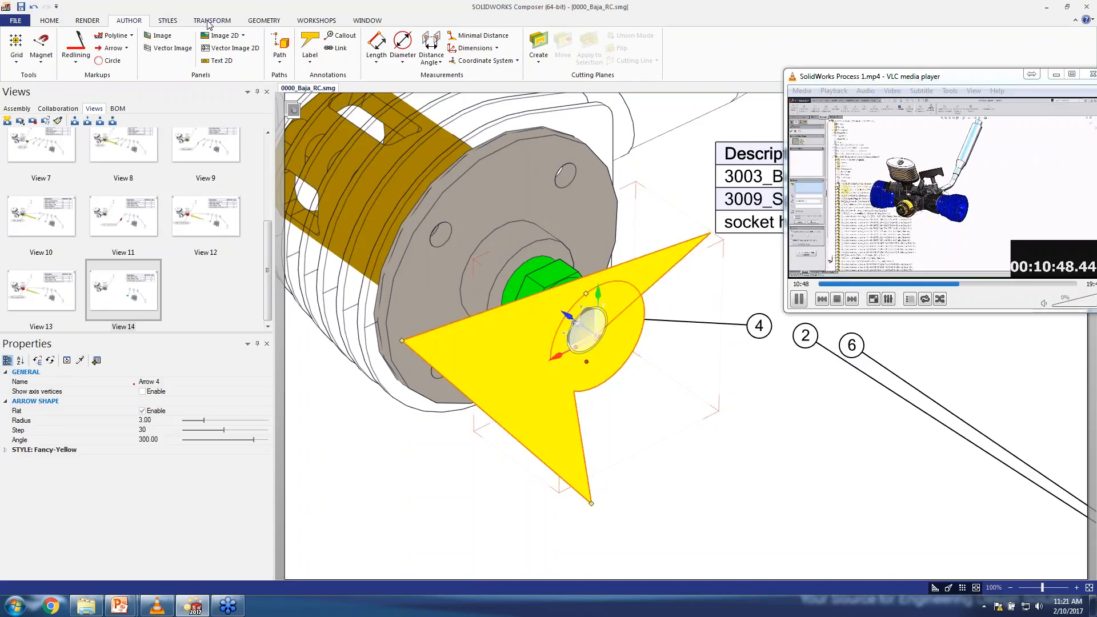
- Apply the Green Arrow style to the circular arrow and set its radius to 12 and step to 13
{"action": "left_click", "coordinate": [167, 22]}
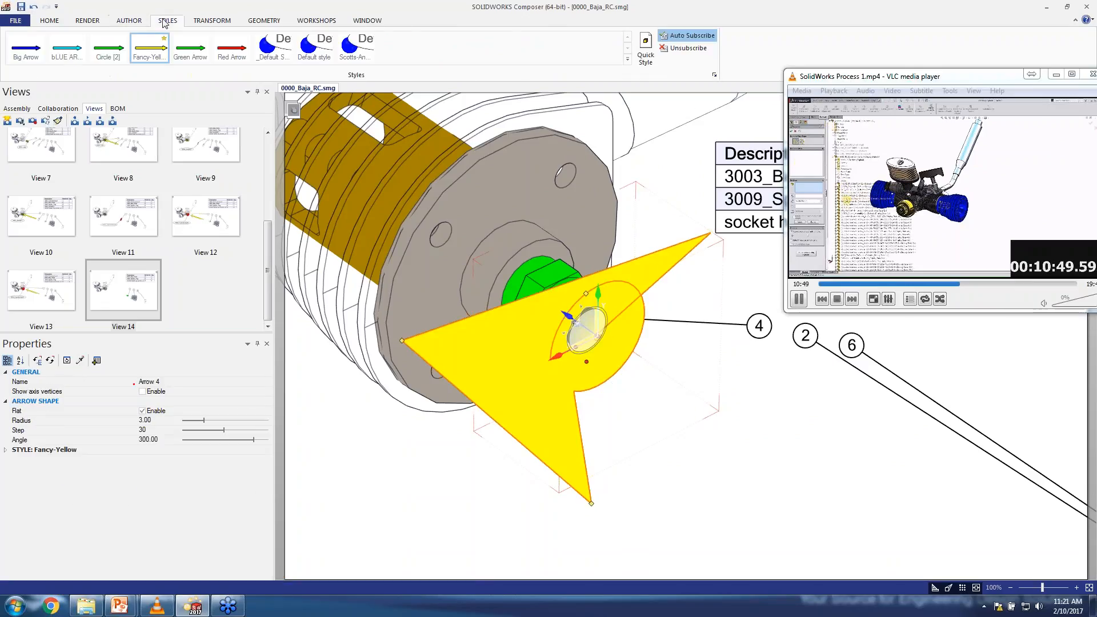
{"action": "left_click", "coordinate": [191, 50]}
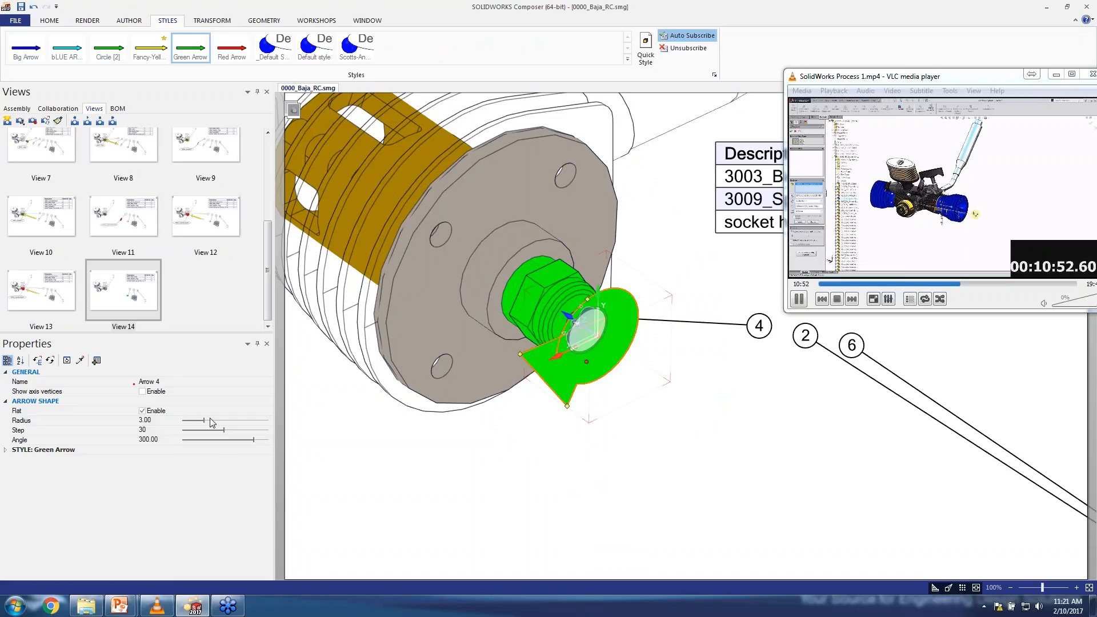
{"action": "left_click_drag", "start_coordinate": [222, 431], "coordinate": [292, 410]}
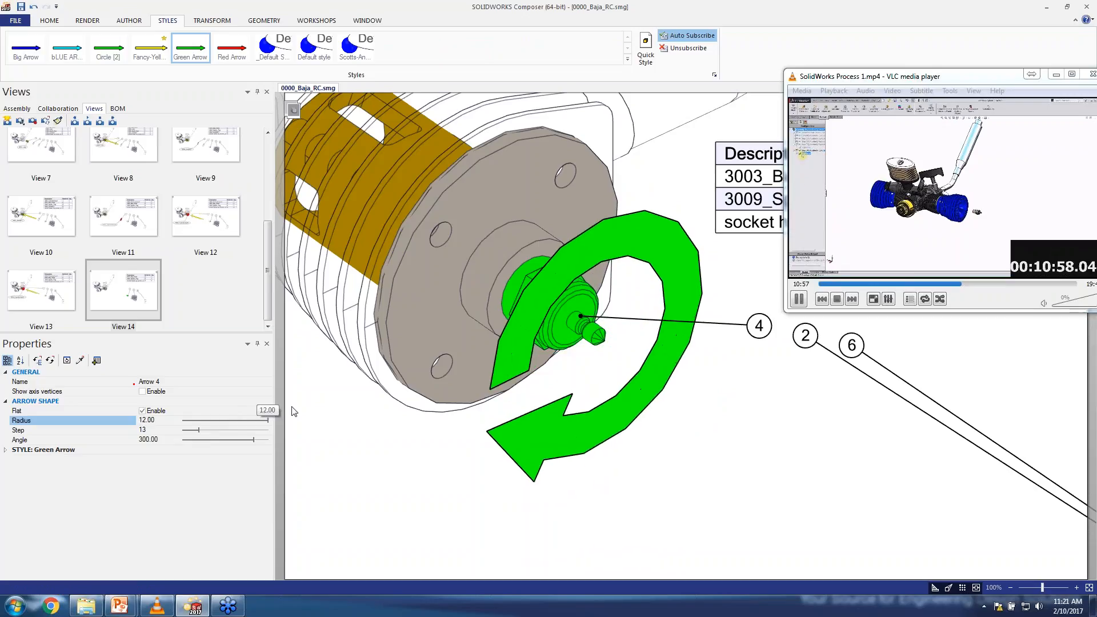
{"action": "left_click", "coordinate": [796, 512]}
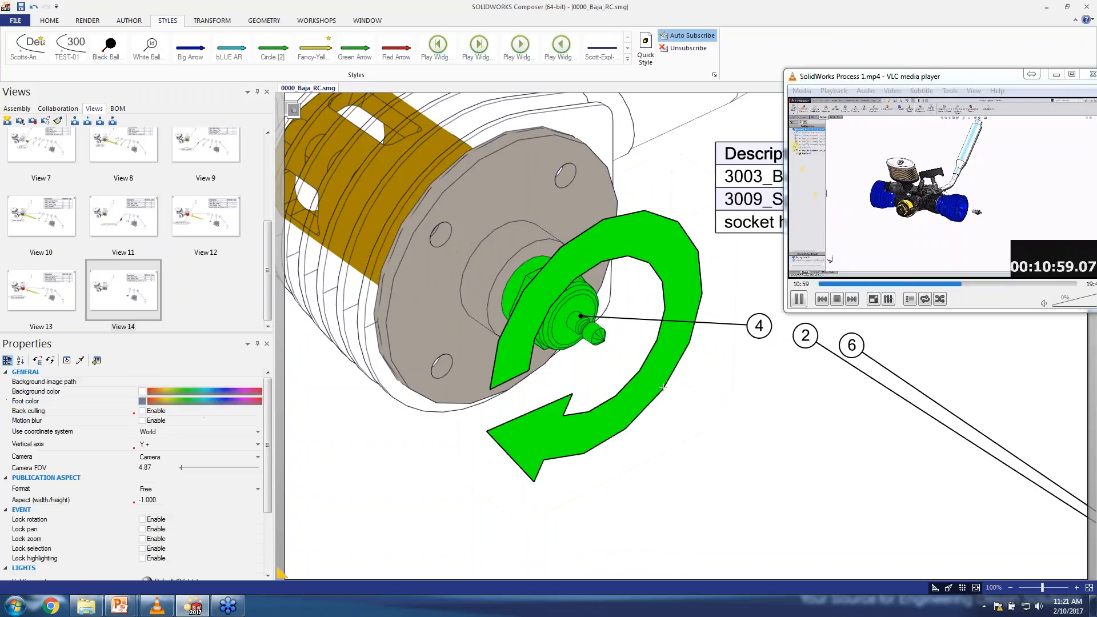
- Change the 3009_Spark_Plug part's color to red
{"action": "left_click", "coordinate": [588, 296]}
{"action": "left_click", "coordinate": [143, 404]}
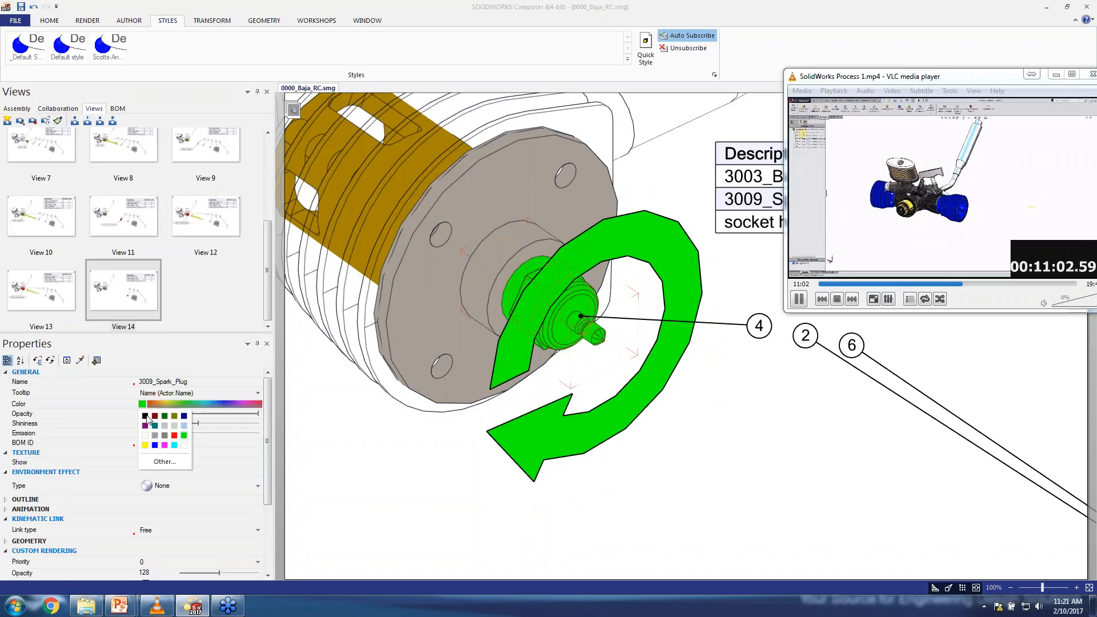
{"action": "left_click", "coordinate": [175, 436]}
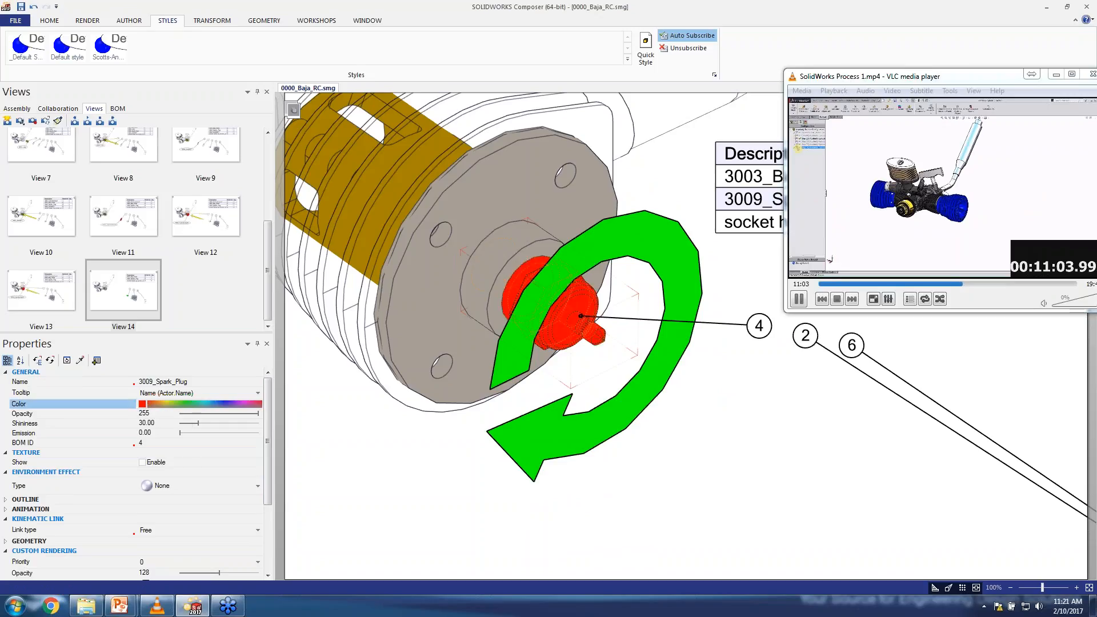
- Rotate the spark plug with its circular arrow about -108 degrees around the plug's axis and save the scene as a new view
{"action": "left_click", "coordinate": [212, 20]}
{"action": "left_click", "coordinate": [273, 45]}
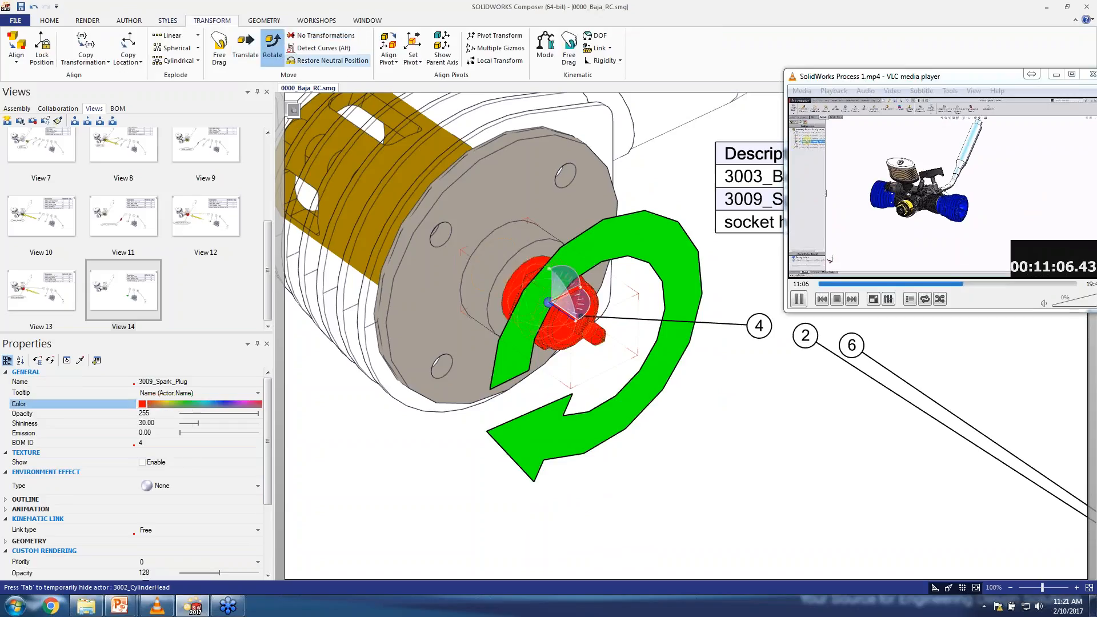
{"action": "left_click_drag", "start_coordinate": [574, 286], "coordinate": [634, 394]}
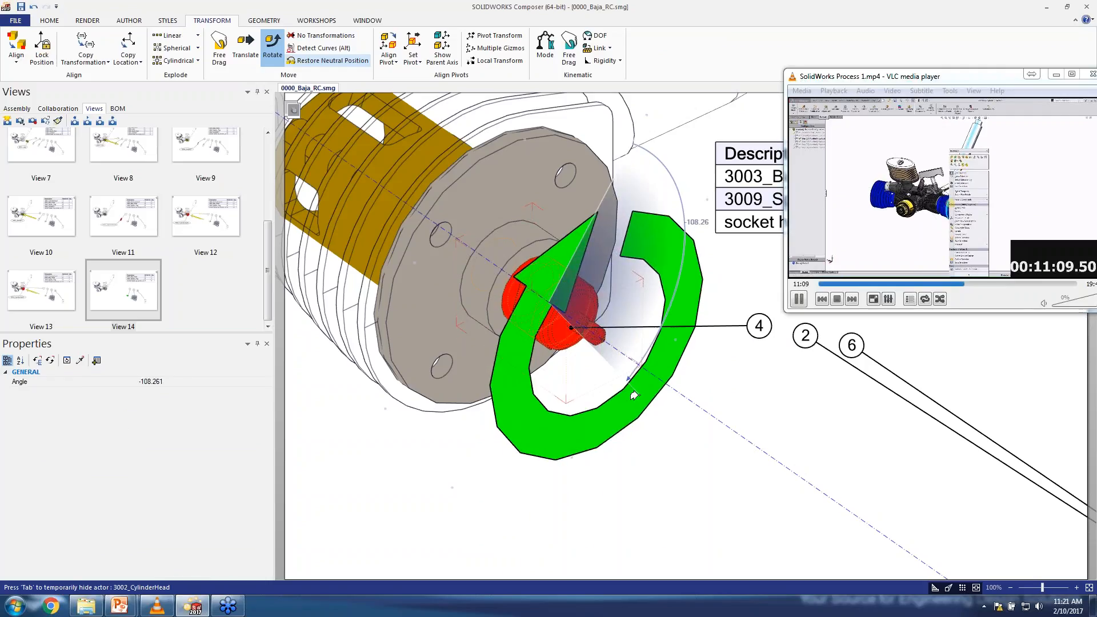
{"action": "left_click", "coordinate": [700, 484]}
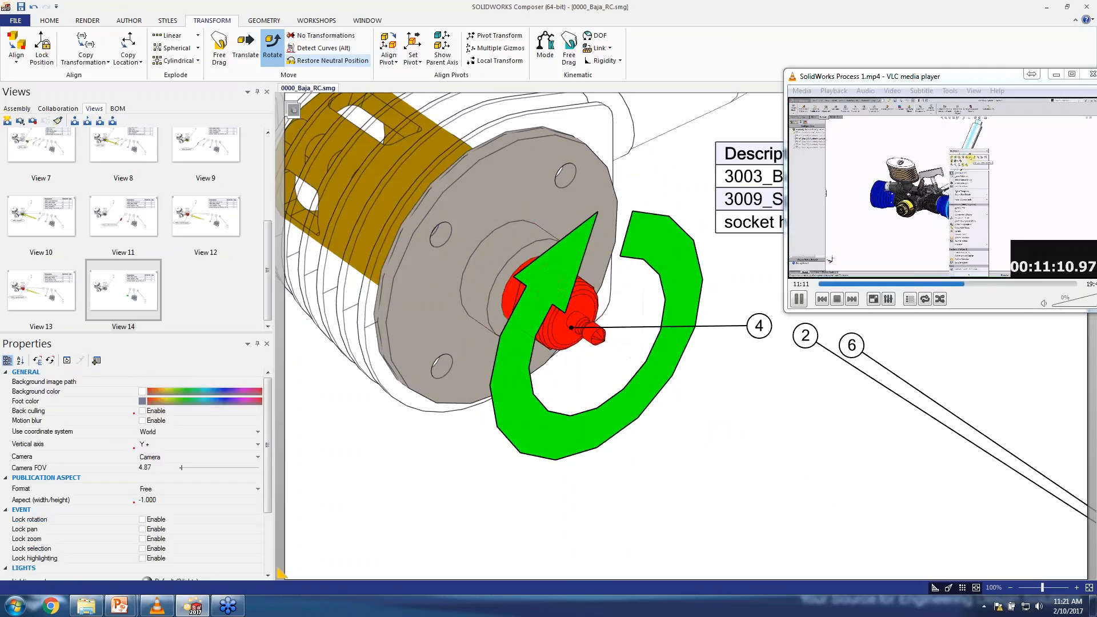
{"action": "left_click", "coordinate": [6, 121]}
- Preview the transition from View 14 to View 15 and return to the start of the view list
{"action": "left_click", "coordinate": [141, 301]}
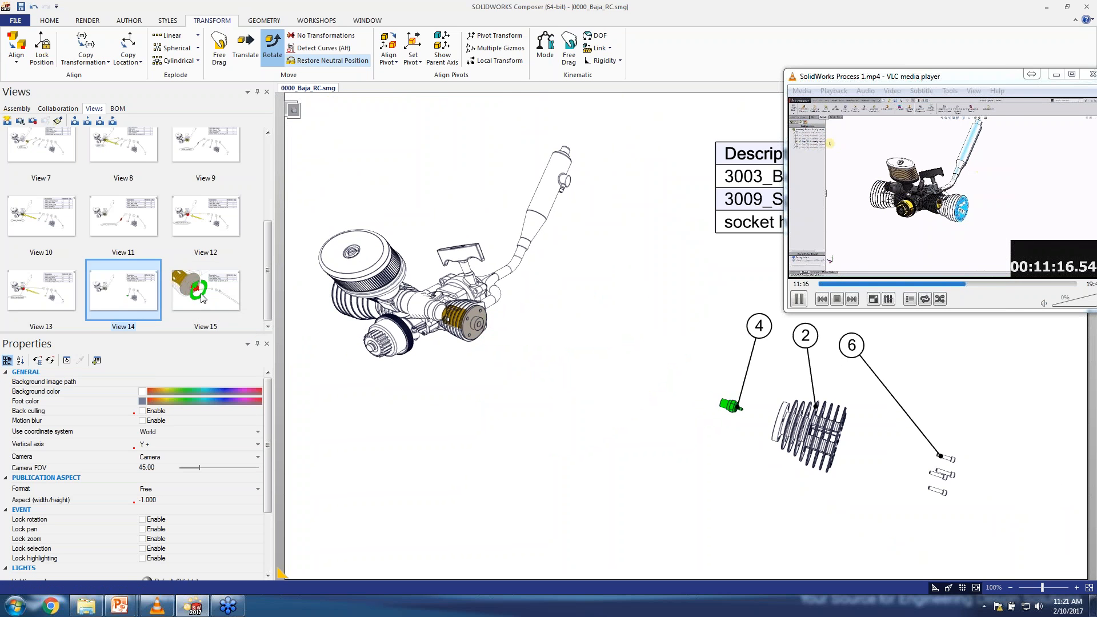
{"action": "left_click", "coordinate": [217, 309]}
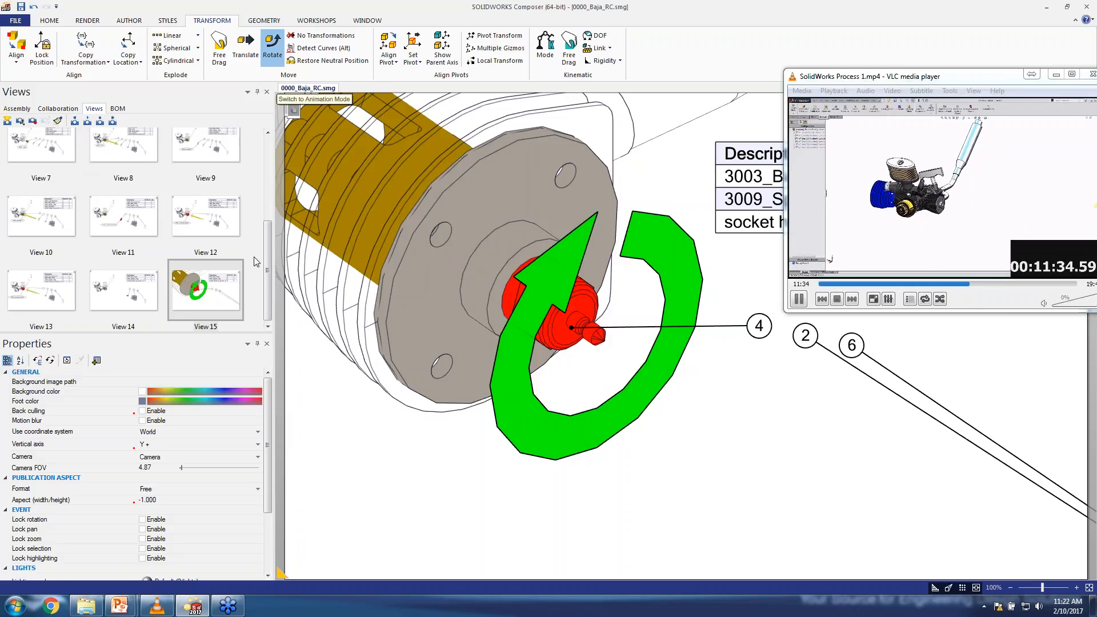
{"action": "left_click_drag", "start_coordinate": [267, 260], "coordinate": [269, 165]}
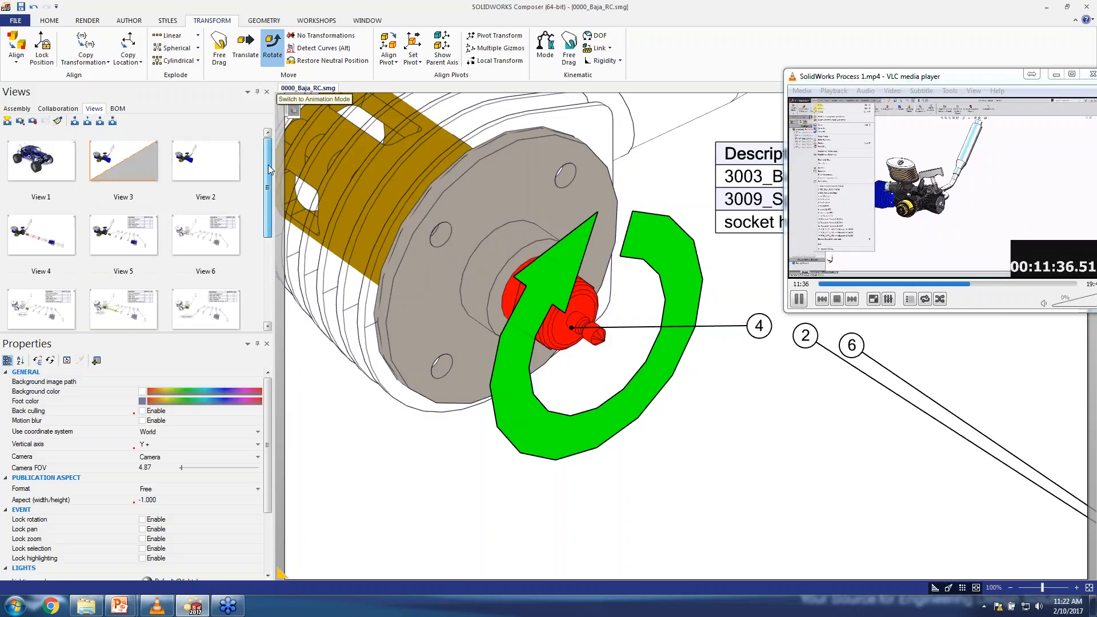
- Return to the View 3 camera and delete the green circular arrow and BOM callout 4
{"action": "left_click", "coordinate": [99, 155]}
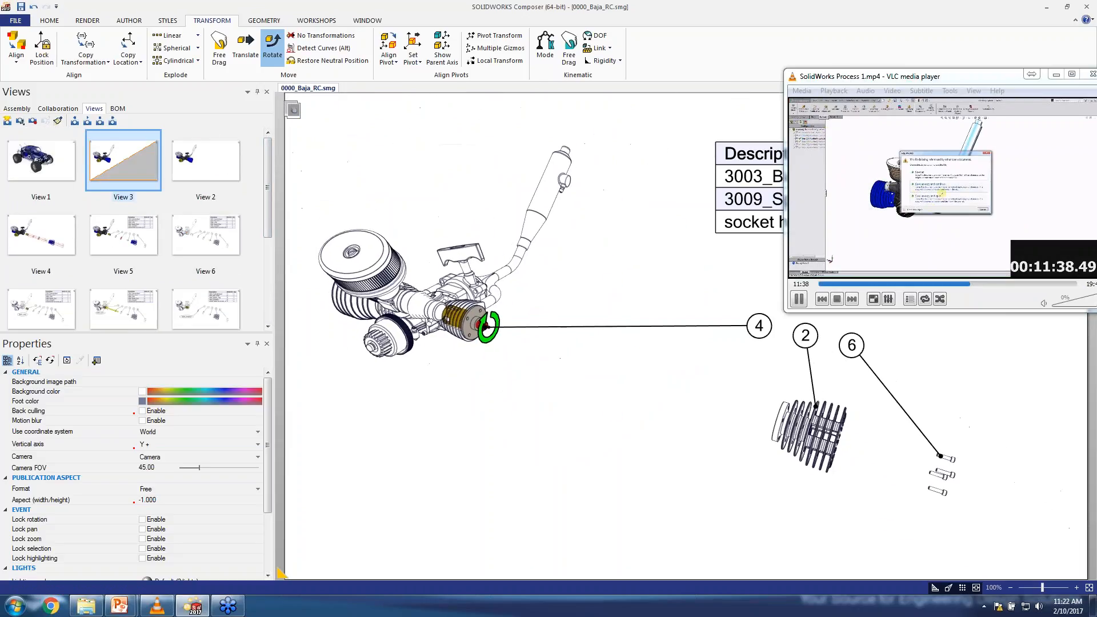
{"action": "left_click", "coordinate": [490, 331]}
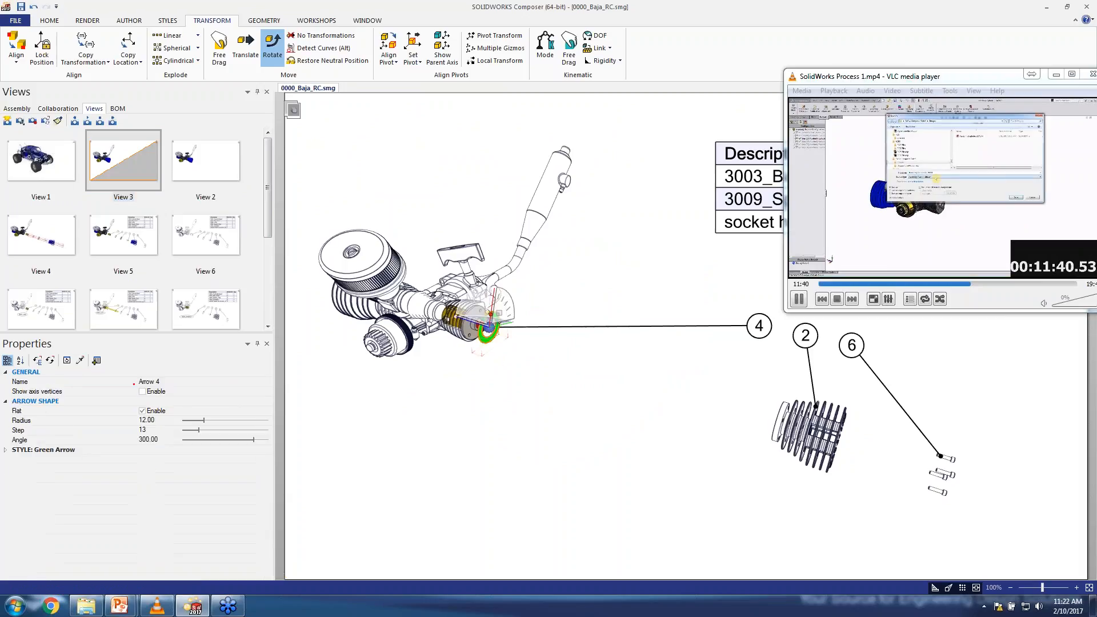
{"action": "left_click_drag", "start_coordinate": [625, 308], "coordinate": [580, 384]}
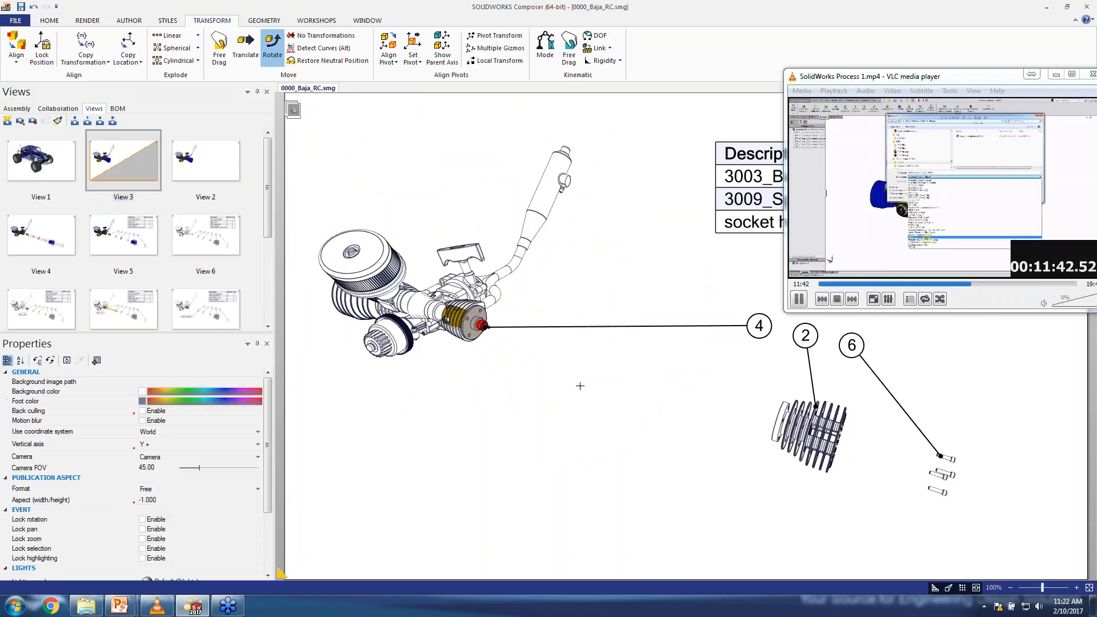
{"action": "left_click", "coordinate": [721, 326]}
{"action": "key", "text": "Delete"}
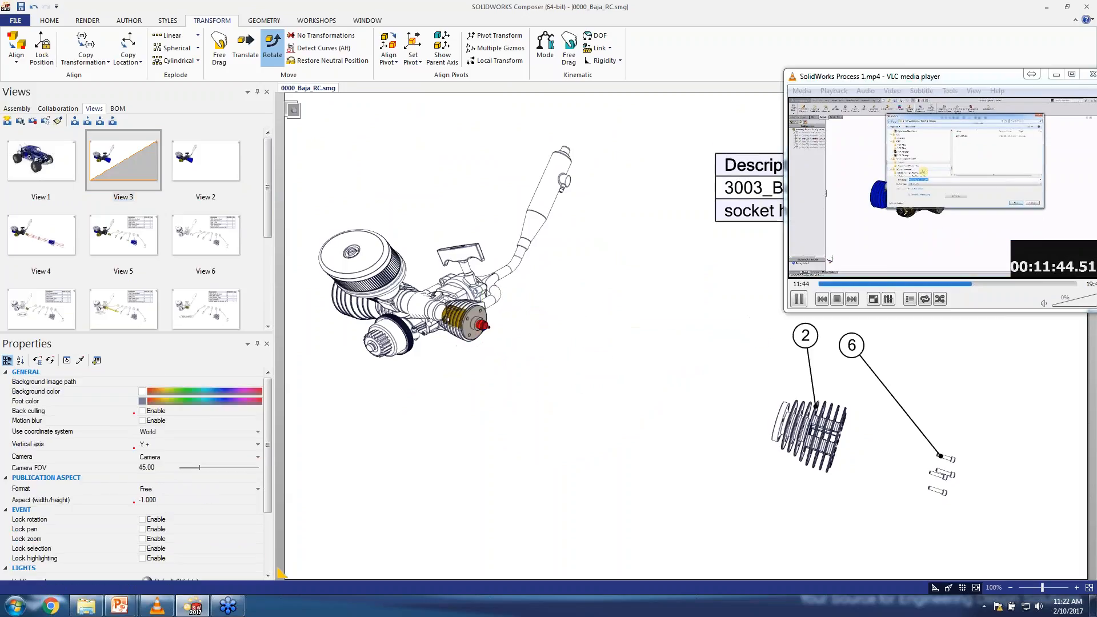
- Restore the spark plug's neutral color and save the scene as a new view
{"action": "left_click", "coordinate": [482, 326]}
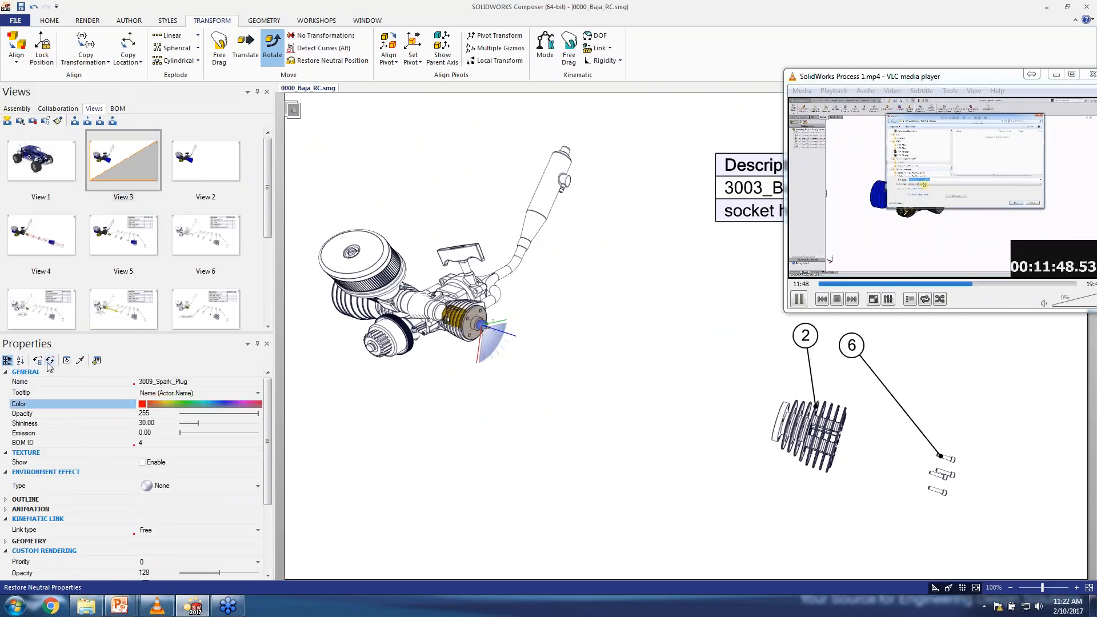
{"action": "left_click", "coordinate": [616, 465]}
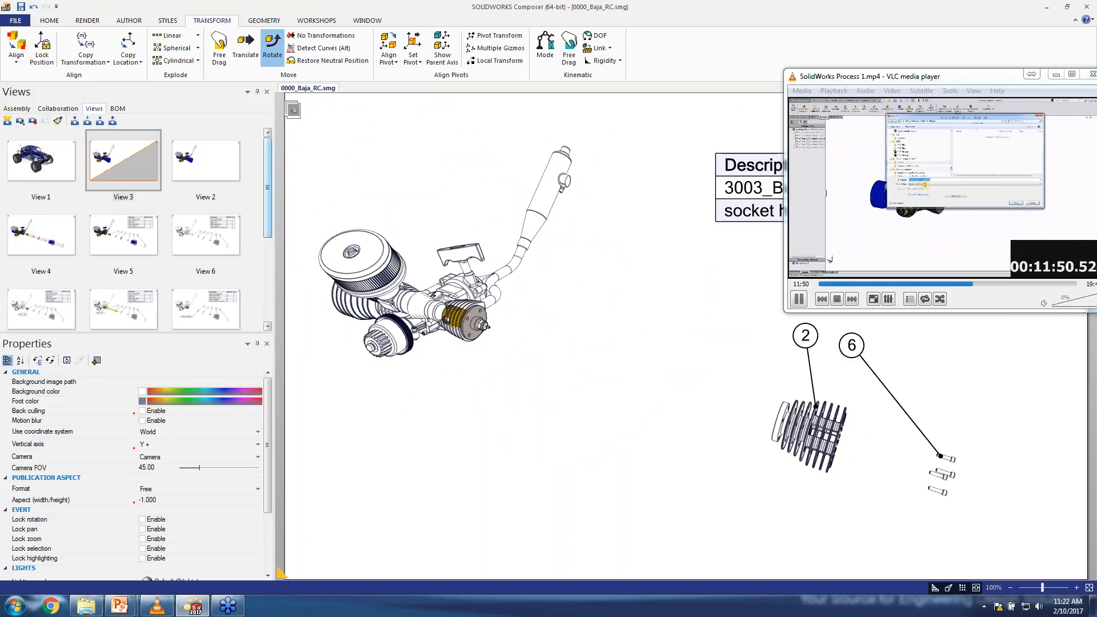
{"action": "mouse_move", "coordinate": [267, 188]}
{"action": "left_mouse_down"}
{"action": "mouse_move", "coordinate": [258, 351]}
{"action": "mouse_move", "coordinate": [266, 172]}
{"action": "left_mouse_up"}
{"action": "left_click", "coordinate": [8, 121]}
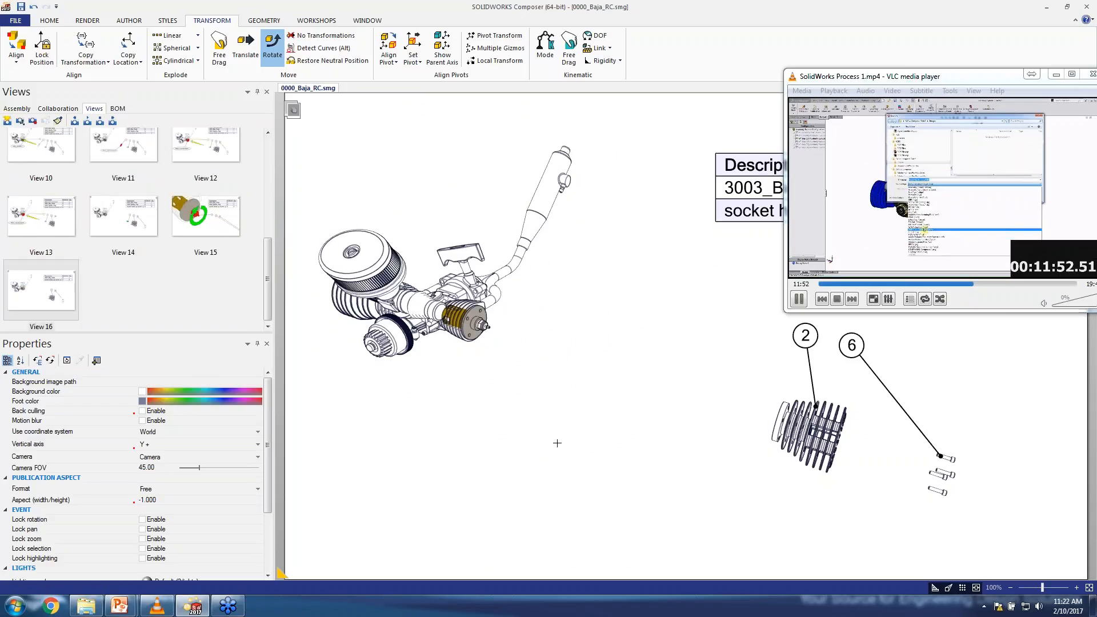
- Set the custom rendering of the 3003_Big_Head part to Flat technical
{"action": "left_click", "coordinate": [842, 435]}
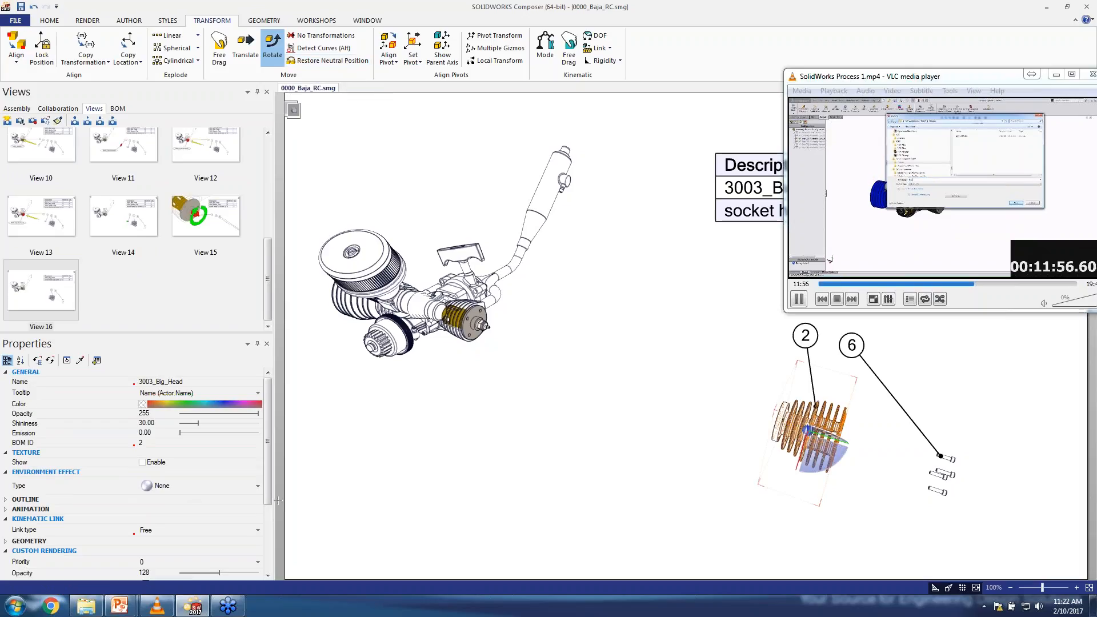
{"action": "scroll", "coordinate": [267, 506], "scroll_direction": "down", "scroll_amount": 4}
{"action": "left_click", "coordinate": [197, 477]}
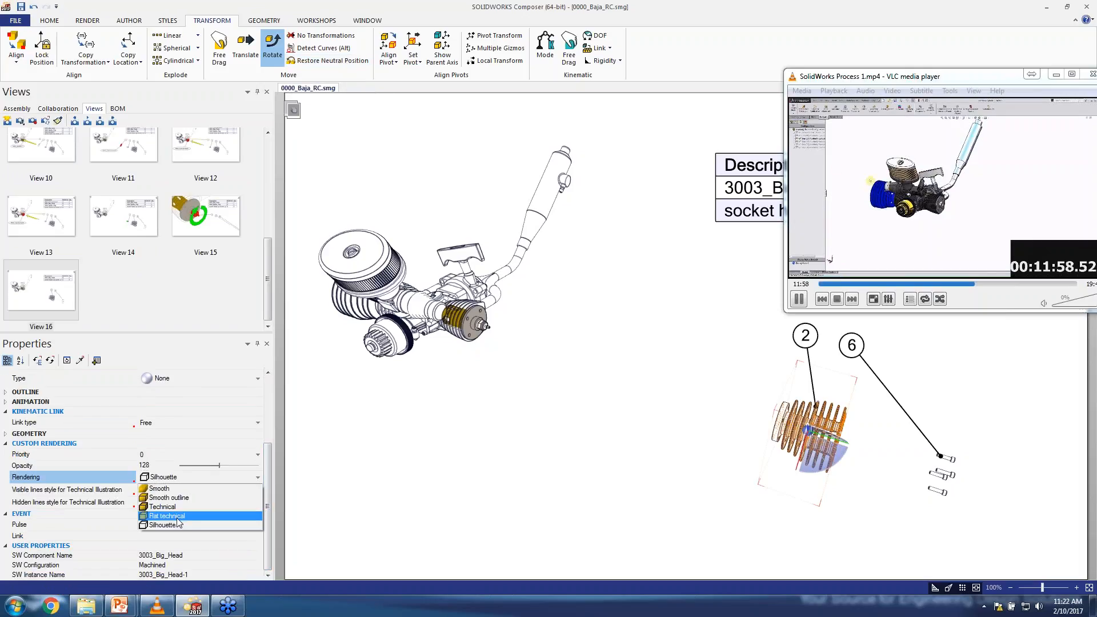
{"action": "left_click", "coordinate": [189, 519]}
{"action": "left_click_drag", "start_coordinate": [274, 457], "coordinate": [271, 457]}
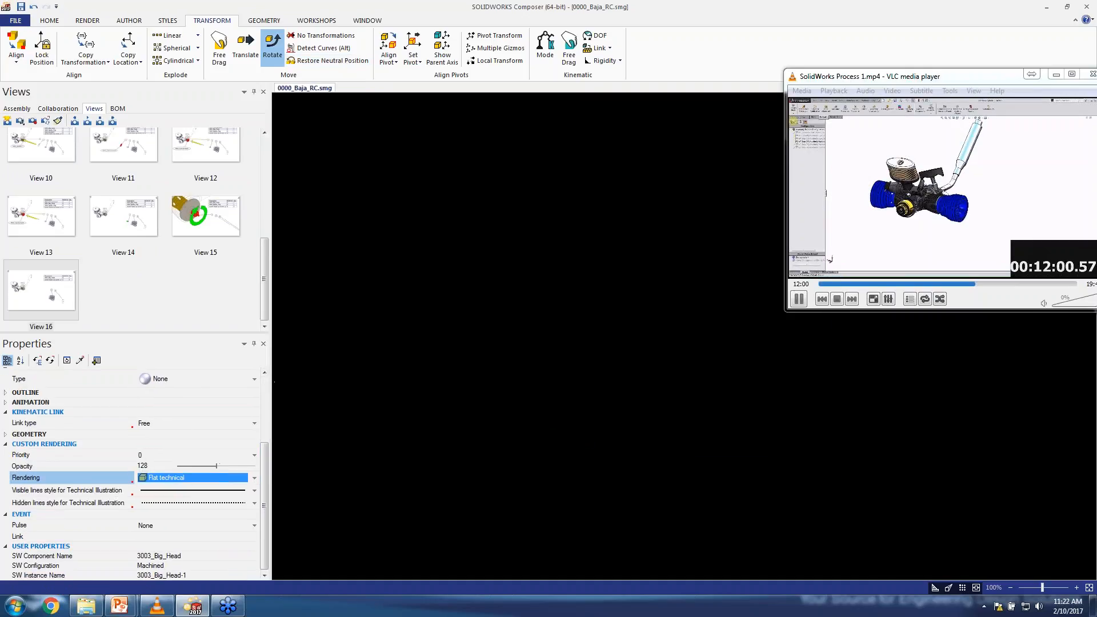
- Change the 3003_Big_Head part's color to red and save the scene as a new view
{"action": "scroll", "coordinate": [147, 401], "scroll_direction": "up", "scroll_amount": 4}
{"action": "left_click", "coordinate": [141, 404]}
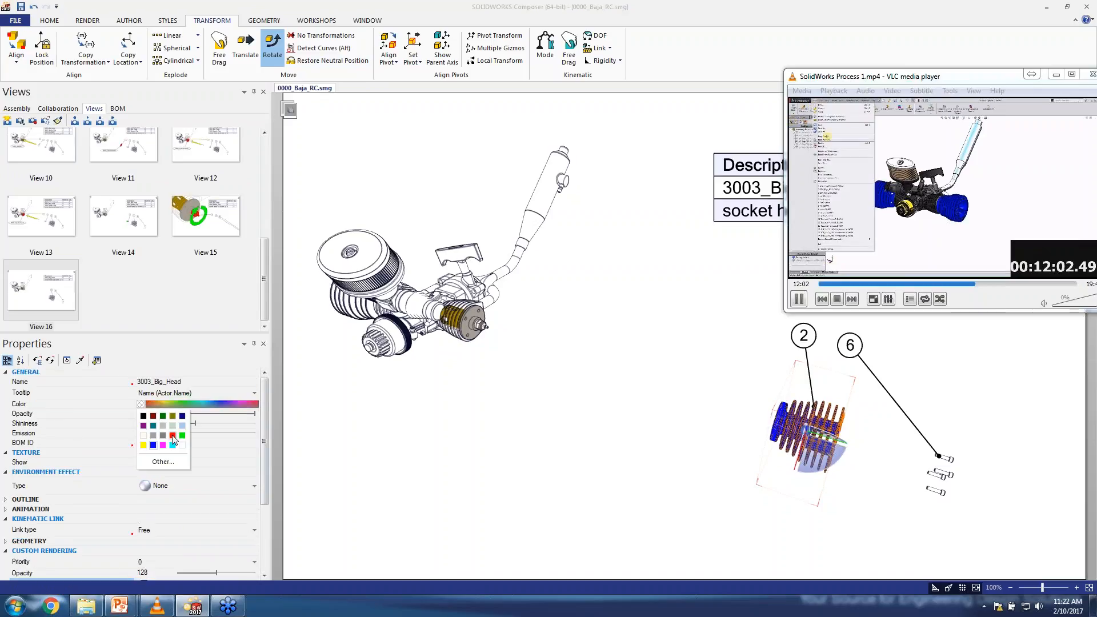
{"action": "left_click", "coordinate": [174, 438]}
{"action": "left_click", "coordinate": [828, 455]}
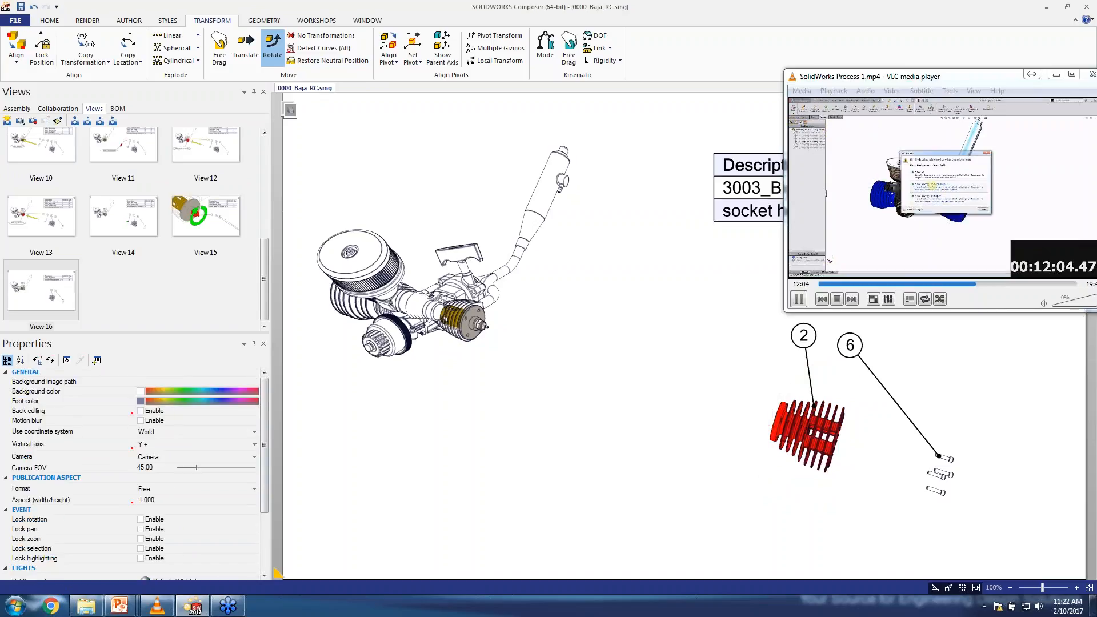
{"action": "left_click", "coordinate": [35, 305]}
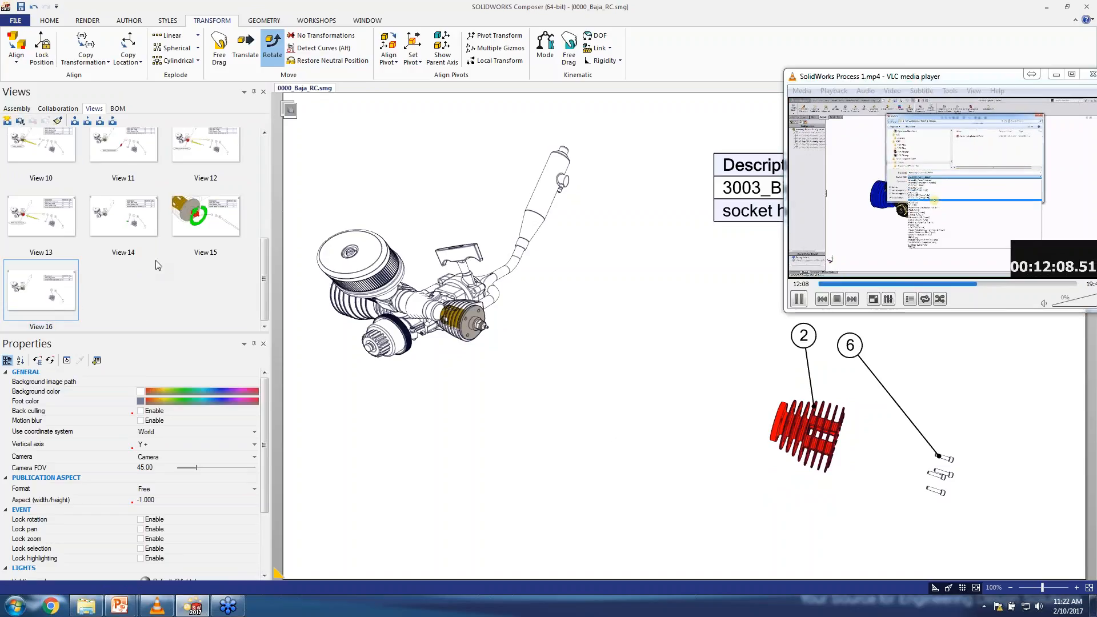
{"action": "left_click", "coordinate": [7, 121]}
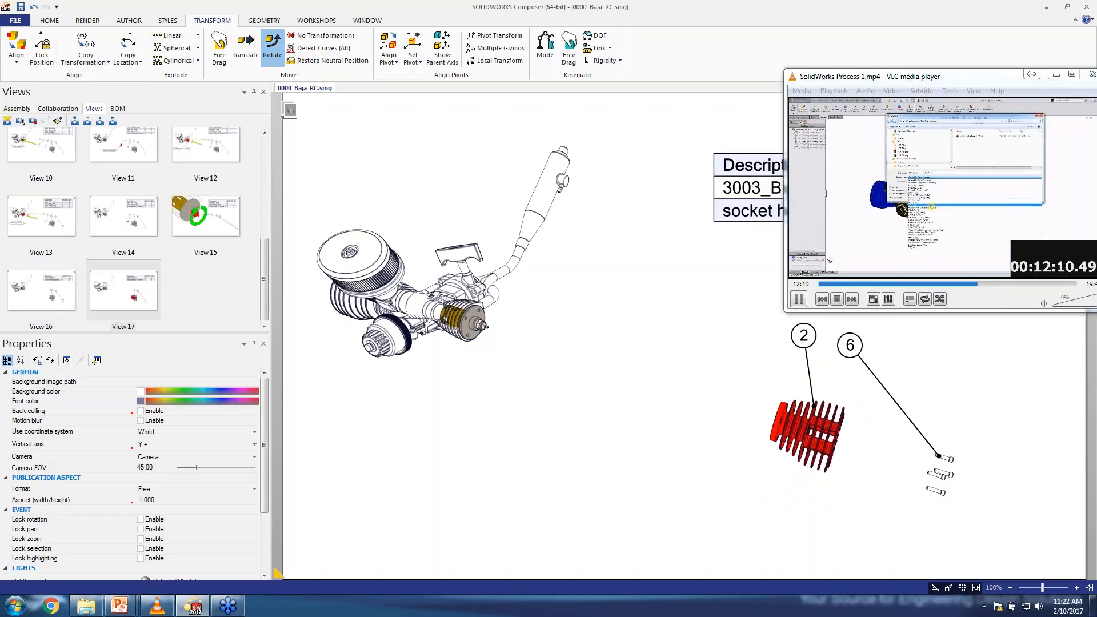
- Restore the red 3003_Big_Head part to its neutral position on the engine
{"action": "left_click", "coordinate": [805, 435]}
{"action": "left_click", "coordinate": [328, 60]}
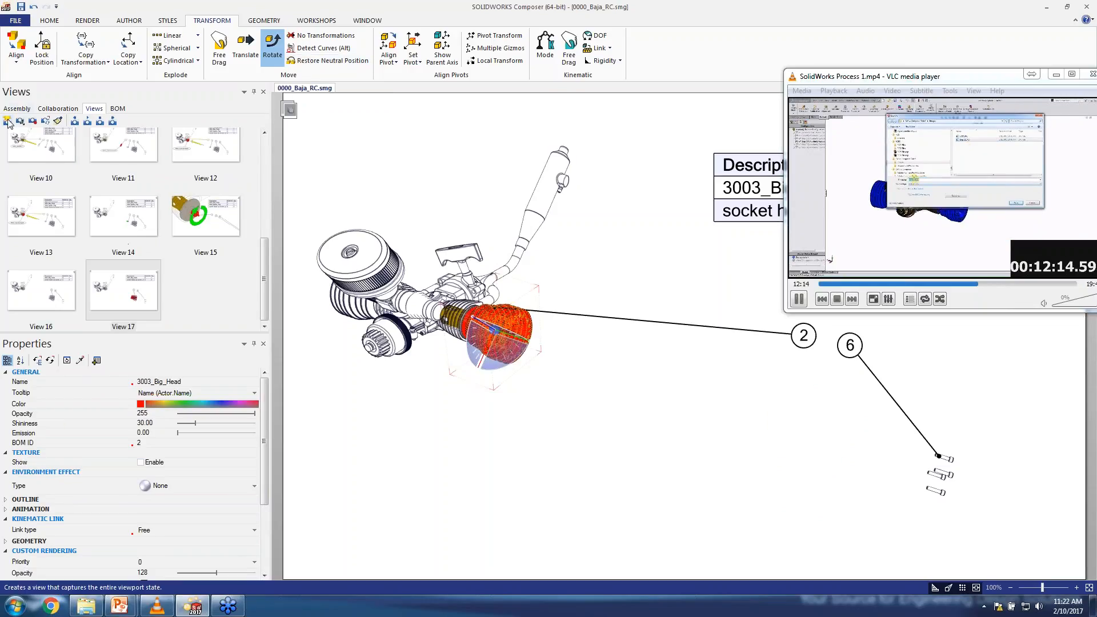
{"action": "left_click", "coordinate": [121, 23]}
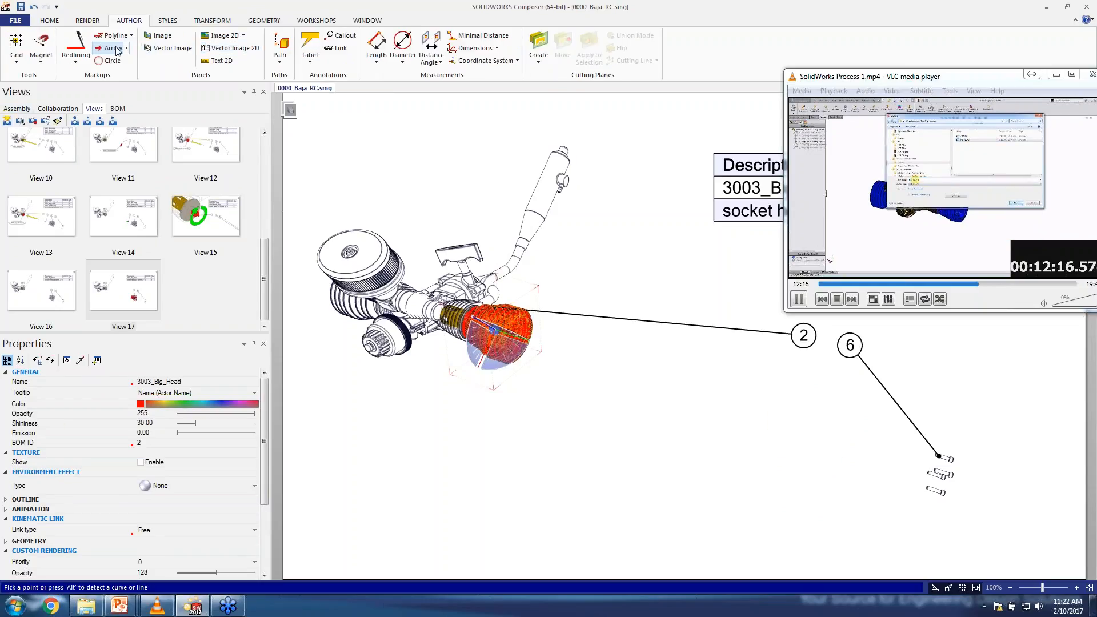
{"action": "key", "text": "alt"}
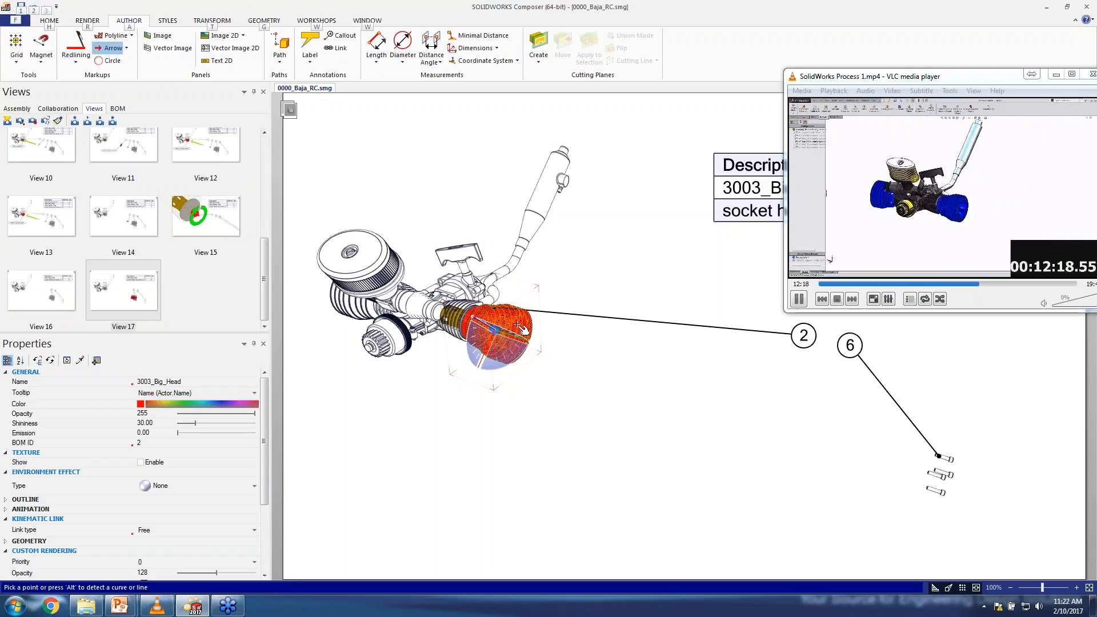
{"action": "key", "text": "alt"}
{"action": "key", "text": "Escape"}
{"action": "key", "text": "Escape"}
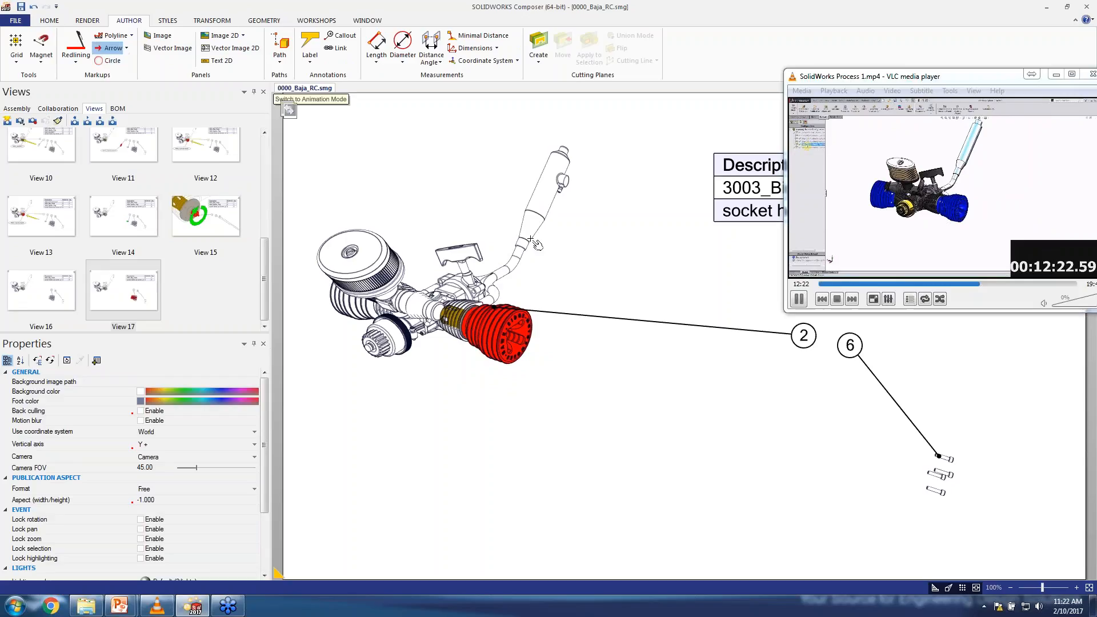
- Draw a yellow arrow along the cylinder head's axis, pointing into the engine
{"action": "left_click", "coordinate": [109, 48]}
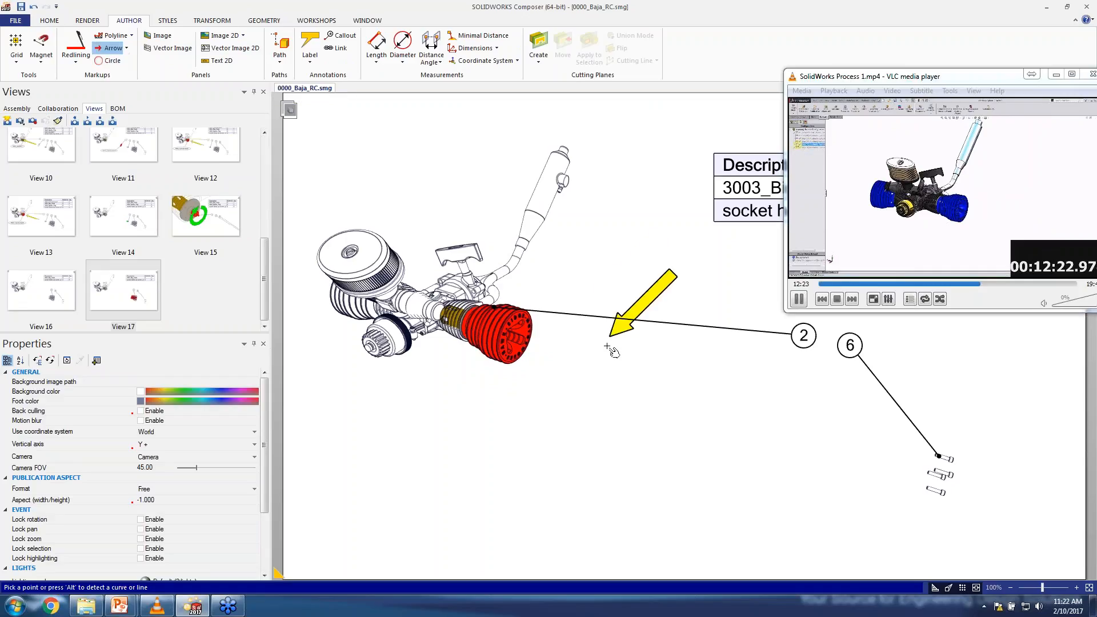
{"action": "left_click", "coordinate": [482, 327]}
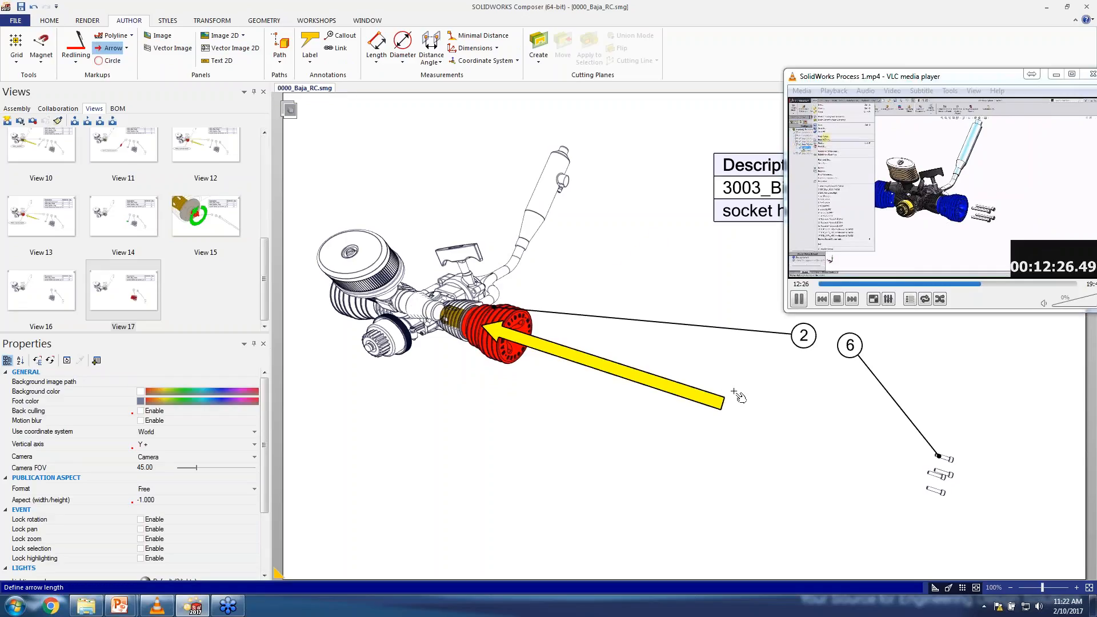
{"action": "left_click", "coordinate": [730, 394]}
- Translate the yellow arrow outward along its axis to the head's outer face and save the scene as a new view
{"action": "left_click", "coordinate": [212, 20]}
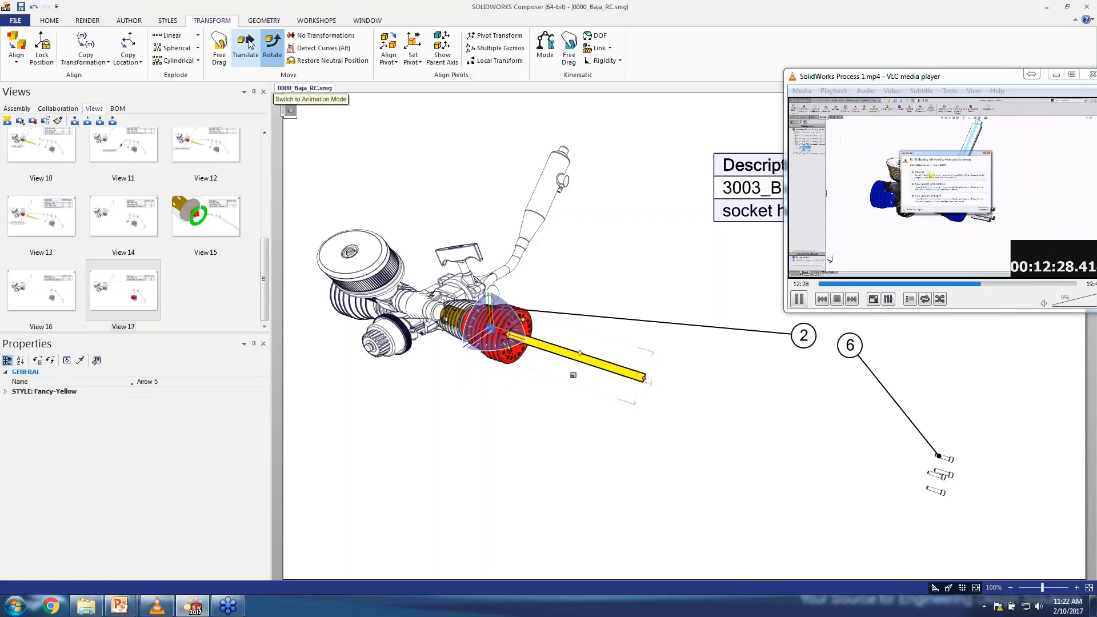
{"action": "left_click", "coordinate": [246, 49]}
{"action": "left_click_drag", "start_coordinate": [526, 341], "coordinate": [547, 347], "text": "alt"}
{"action": "left_click", "coordinate": [514, 406]}
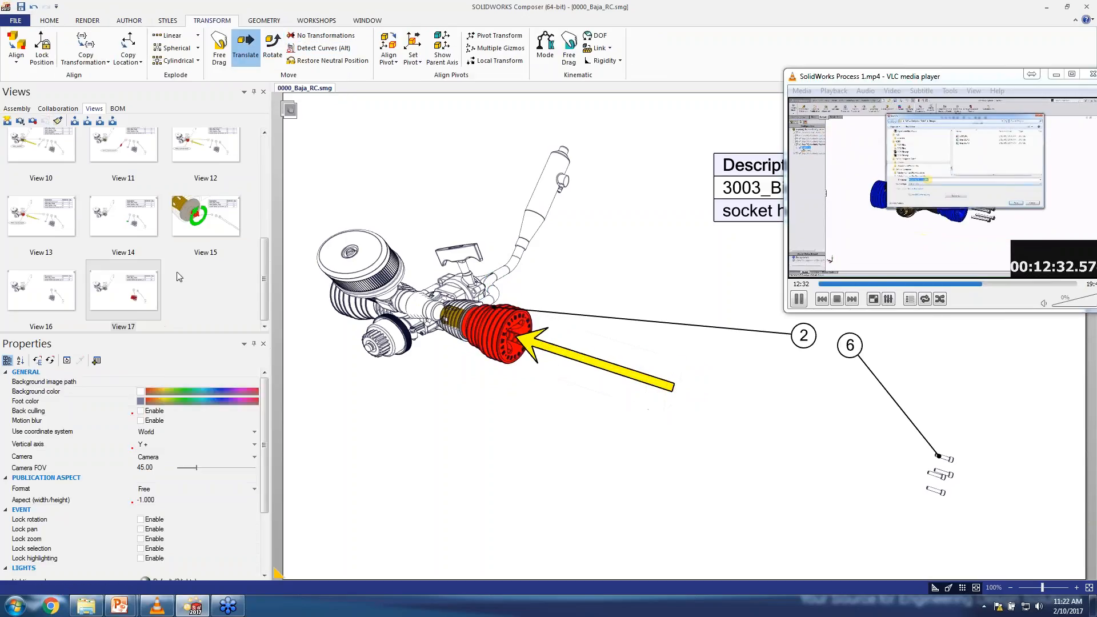
{"action": "left_click", "coordinate": [7, 122]}
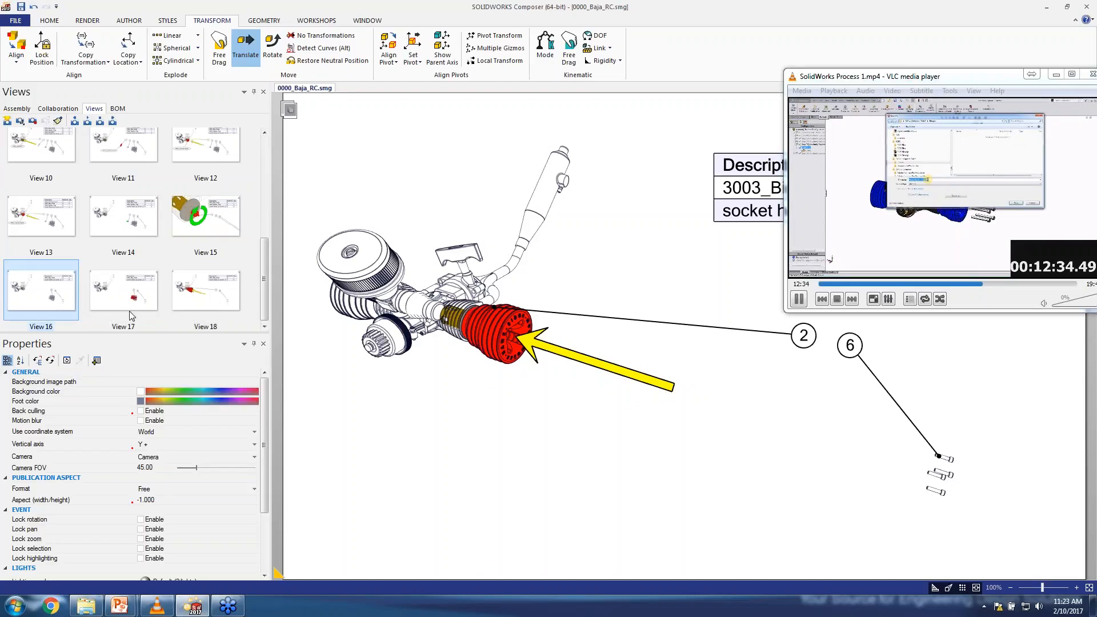
- Delete the yellow arrow and BOM callout 2, and save the scene as a new view
{"action": "left_click", "coordinate": [599, 369]}
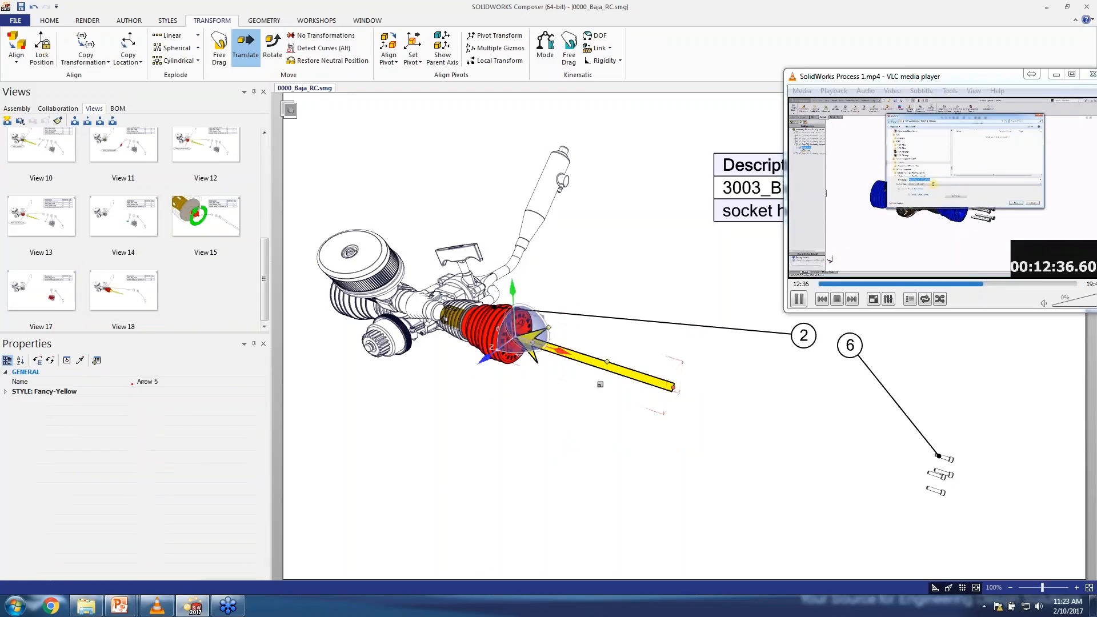
{"action": "key", "text": "Delete"}
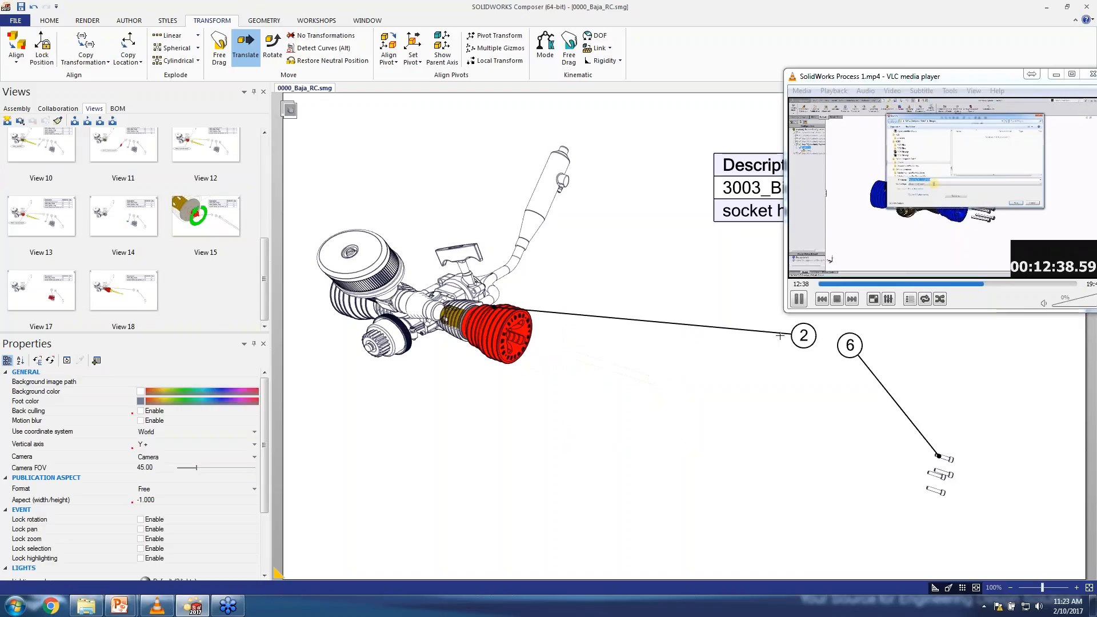
{"action": "left_click", "coordinate": [779, 335]}
{"action": "key", "text": "Delete"}
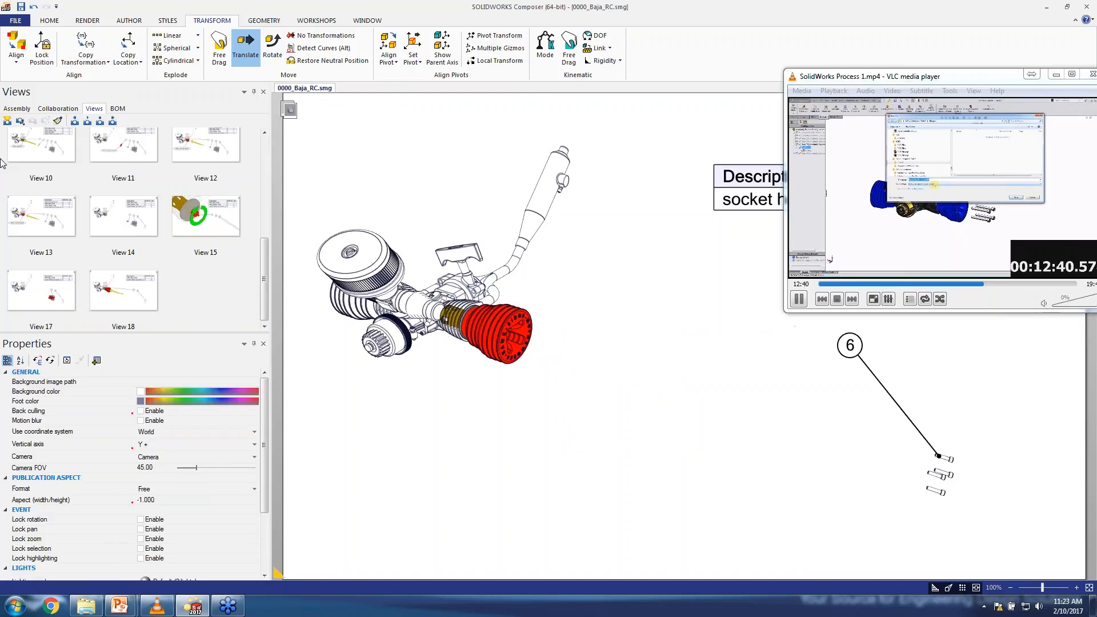
{"action": "key", "text": "ctrl+w"}
- Restore the four socket head screws to their neutral position in the head and save the scene as a new view
{"action": "left_click_drag", "start_coordinate": [999, 425], "coordinate": [888, 524]}
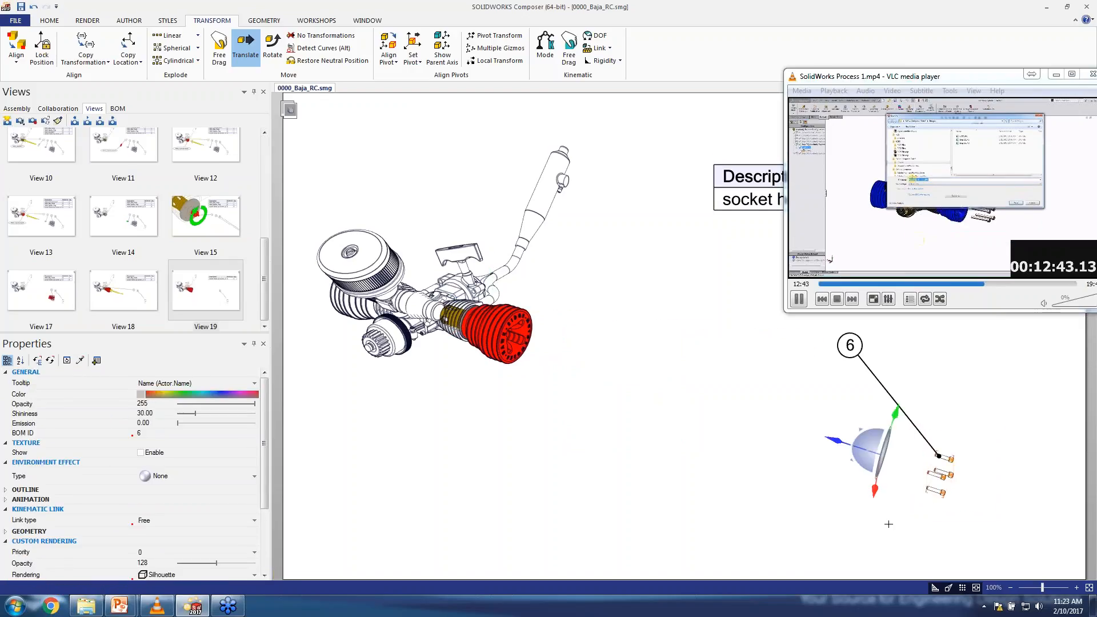
{"action": "left_click", "coordinate": [332, 63]}
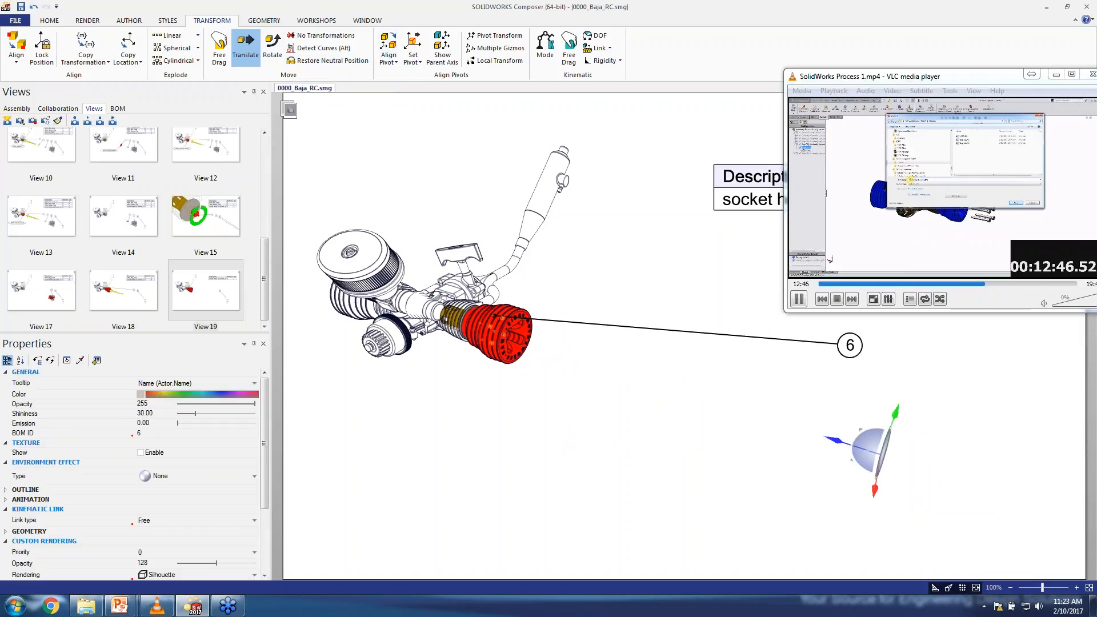
{"action": "left_click", "coordinate": [7, 120]}
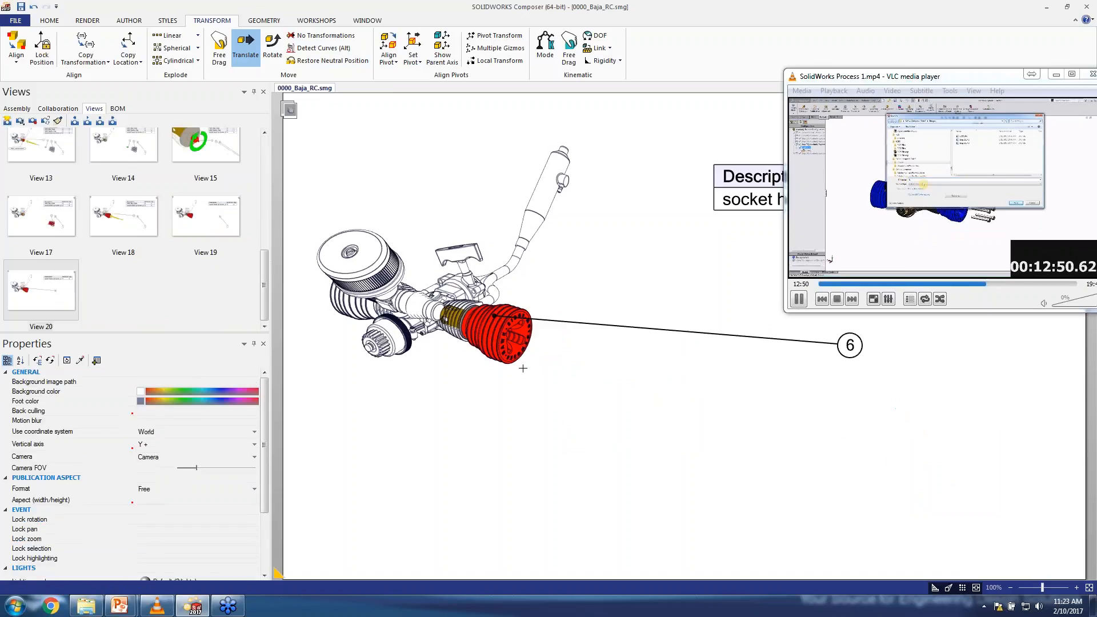
- Restore the neutral color of the 3003_Big_Head part, working in a close-up of the head
{"action": "left_click_drag", "start_coordinate": [480, 366], "coordinate": [510, 346]}
{"action": "scroll", "coordinate": [510, 346], "scroll_direction": "up", "scroll_amount": 3}
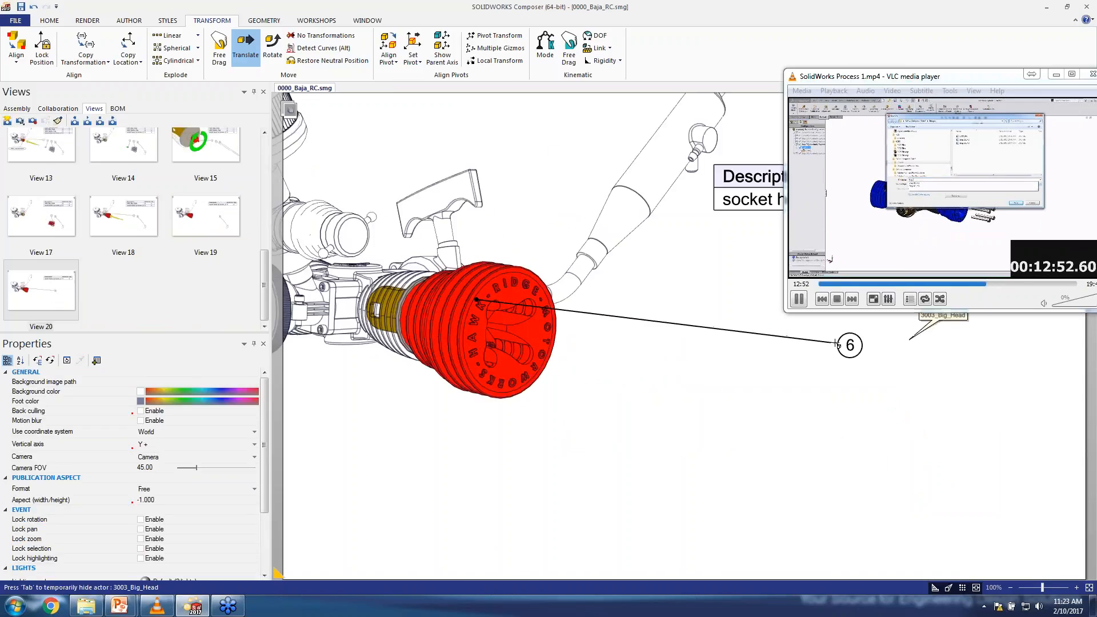
{"action": "scroll", "coordinate": [652, 373], "scroll_direction": "up", "scroll_amount": 3}
{"action": "left_click_drag", "start_coordinate": [653, 374], "coordinate": [634, 439]}
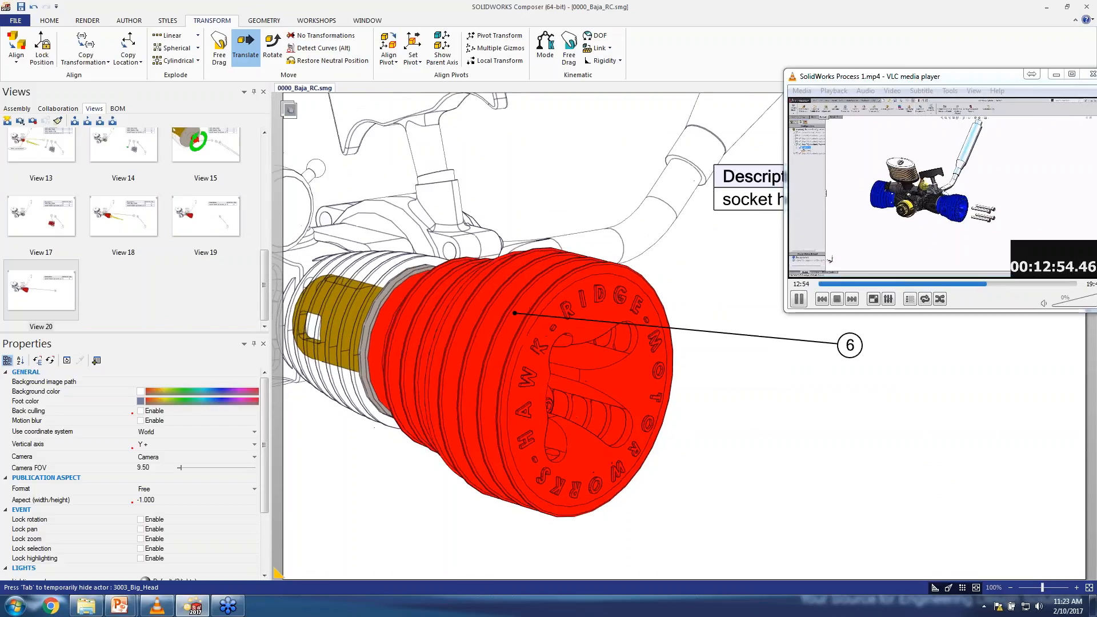
{"action": "left_click", "coordinate": [634, 439]}
{"action": "left_click", "coordinate": [56, 404]}
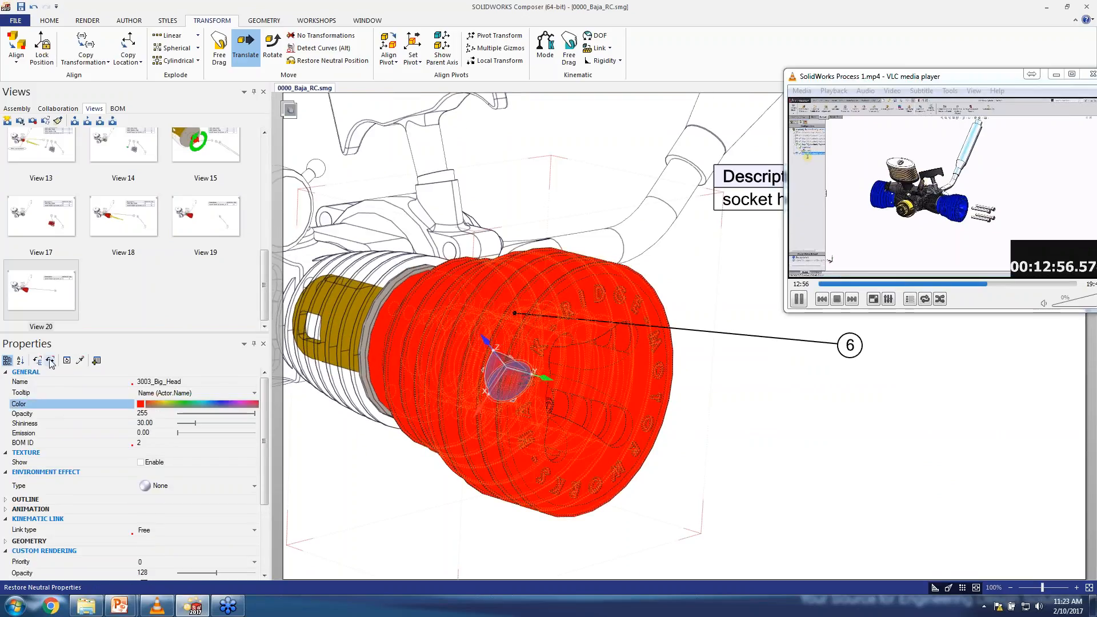
{"action": "key", "text": "Delete"}
{"action": "left_click", "coordinate": [382, 517]}
- Set the custom rendering of the 3003_Big_Head part to Silhouette
{"action": "left_click", "coordinate": [403, 324]}
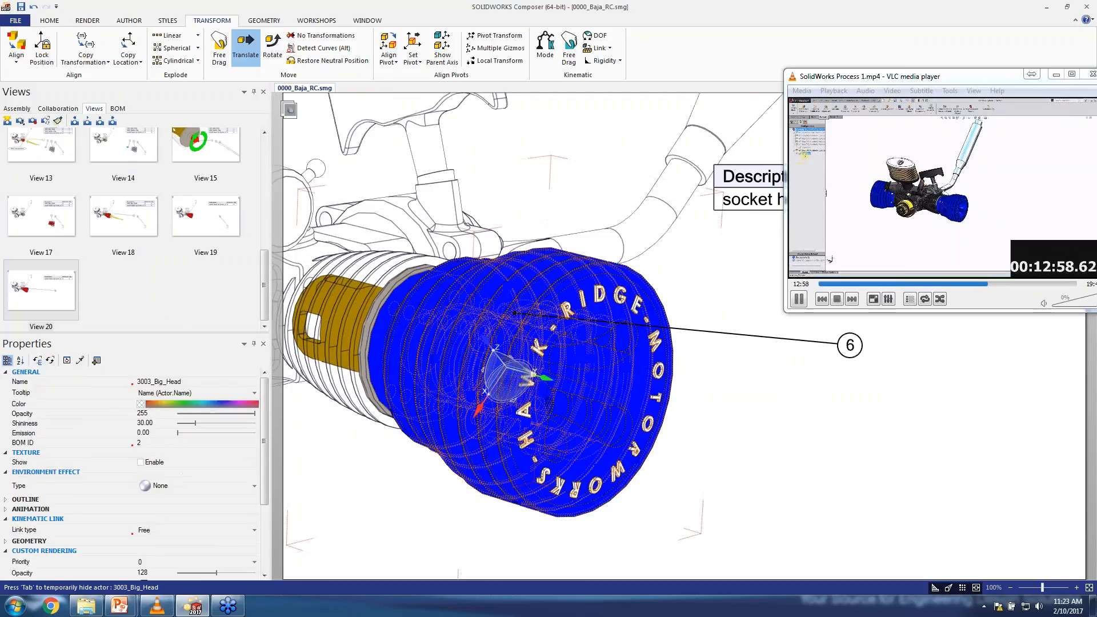
{"action": "left_click_drag", "start_coordinate": [264, 442], "coordinate": [265, 507]}
{"action": "left_click", "coordinate": [255, 477]}
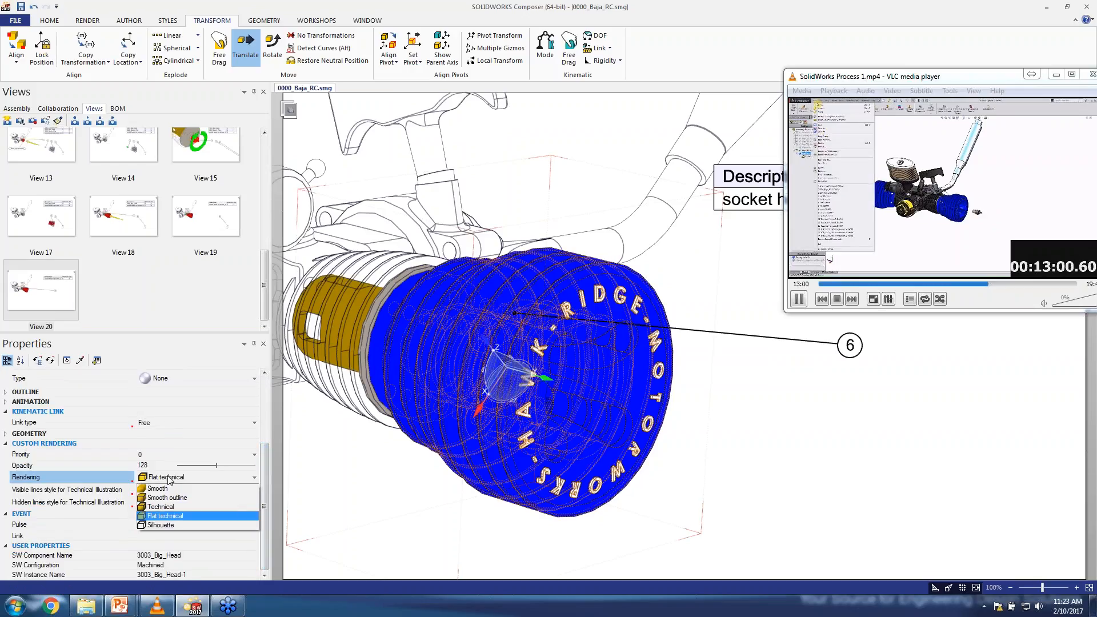
{"action": "left_click", "coordinate": [171, 521]}
{"action": "left_click", "coordinate": [416, 478]}
{"action": "middle_click_drag", "start_coordinate": [416, 478], "coordinate": [457, 506]}
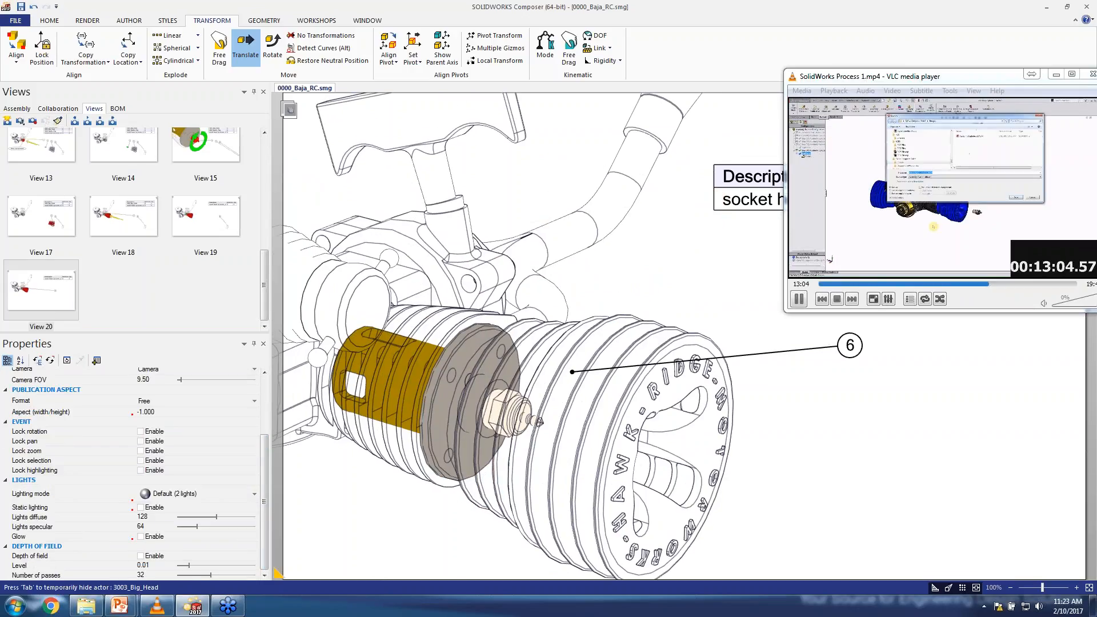
- Select the four socket head cap screws inside the head and set their custom rendering to Flat technical
{"action": "key", "text": "Tab"}
{"action": "left_click", "coordinate": [571, 374]}
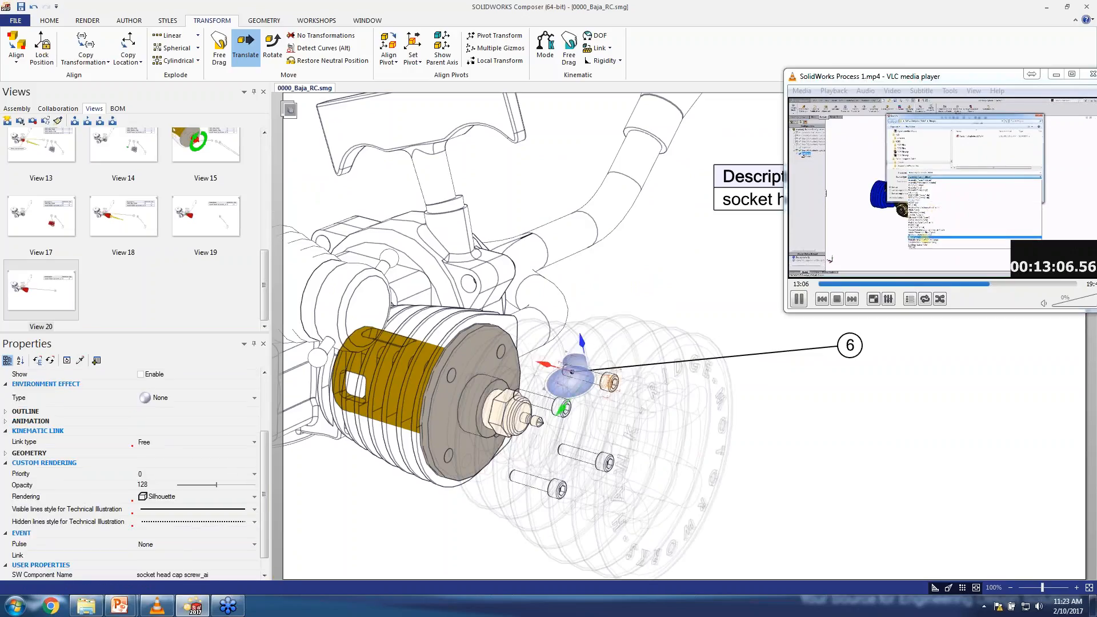
{"action": "left_click", "coordinate": [546, 402], "text": "ctrl"}
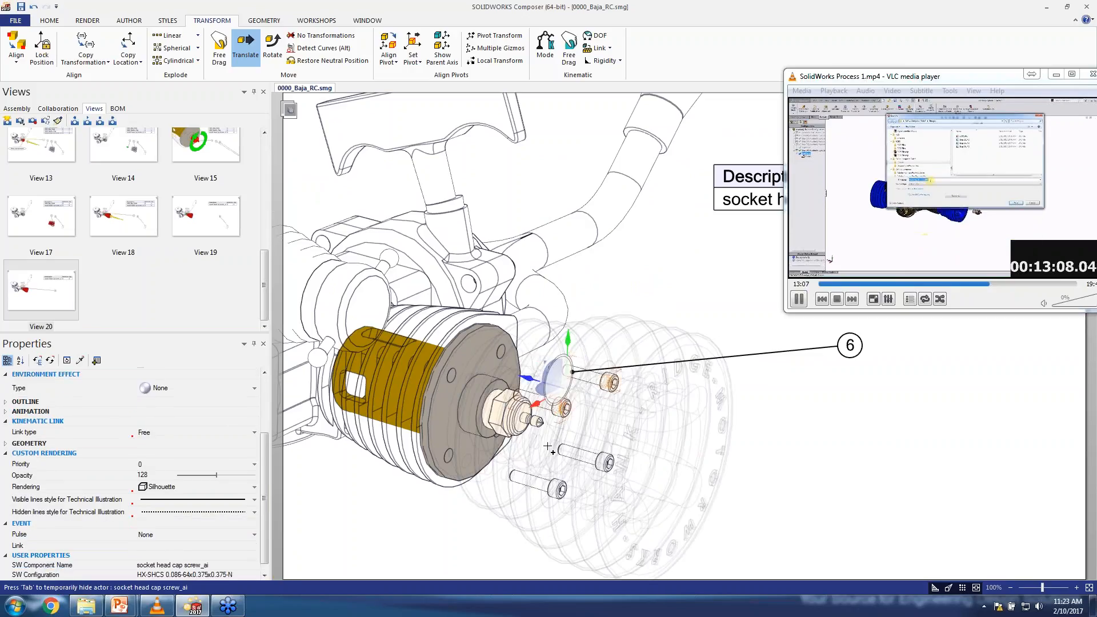
{"action": "left_click", "coordinate": [550, 476], "text": "ctrl"}
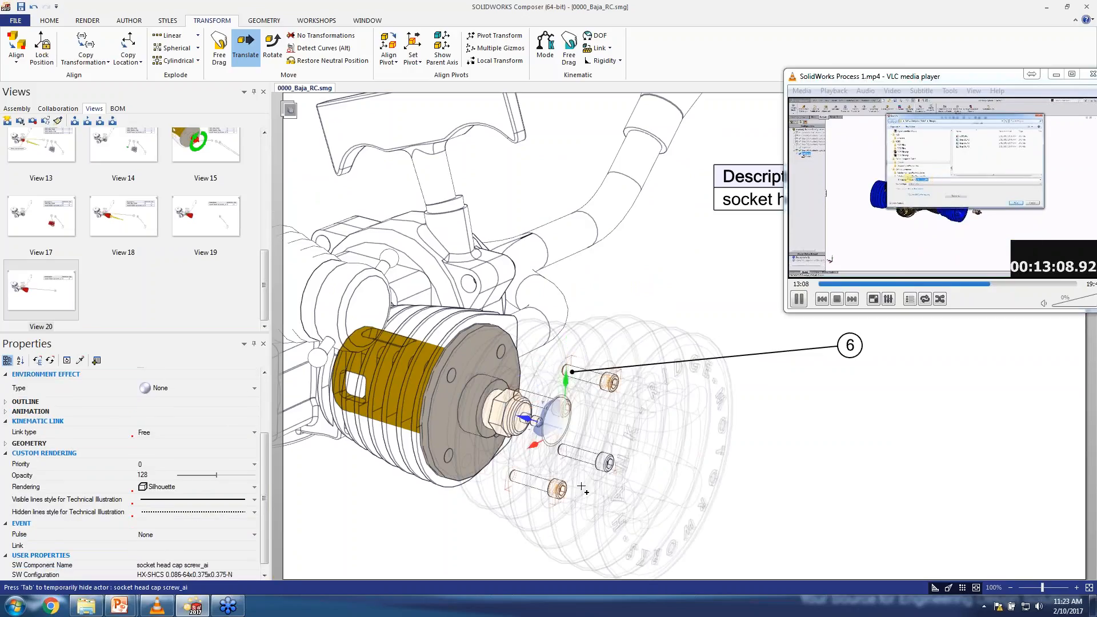
{"action": "left_click", "coordinate": [197, 486]}
{"action": "left_click", "coordinate": [170, 528]}
- Change the color of the four socket head cap screws to red
{"action": "left_click_drag", "start_coordinate": [264, 440], "coordinate": [264, 386]}
{"action": "left_click", "coordinate": [142, 394]}
{"action": "left_click", "coordinate": [174, 426]}
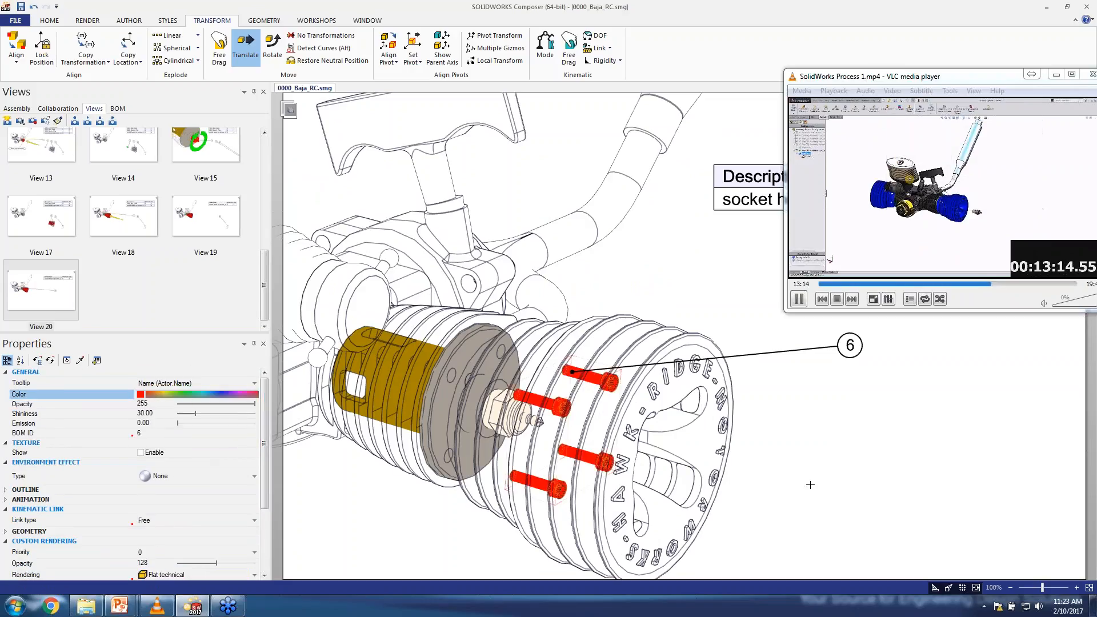
{"action": "left_click", "coordinate": [815, 444]}
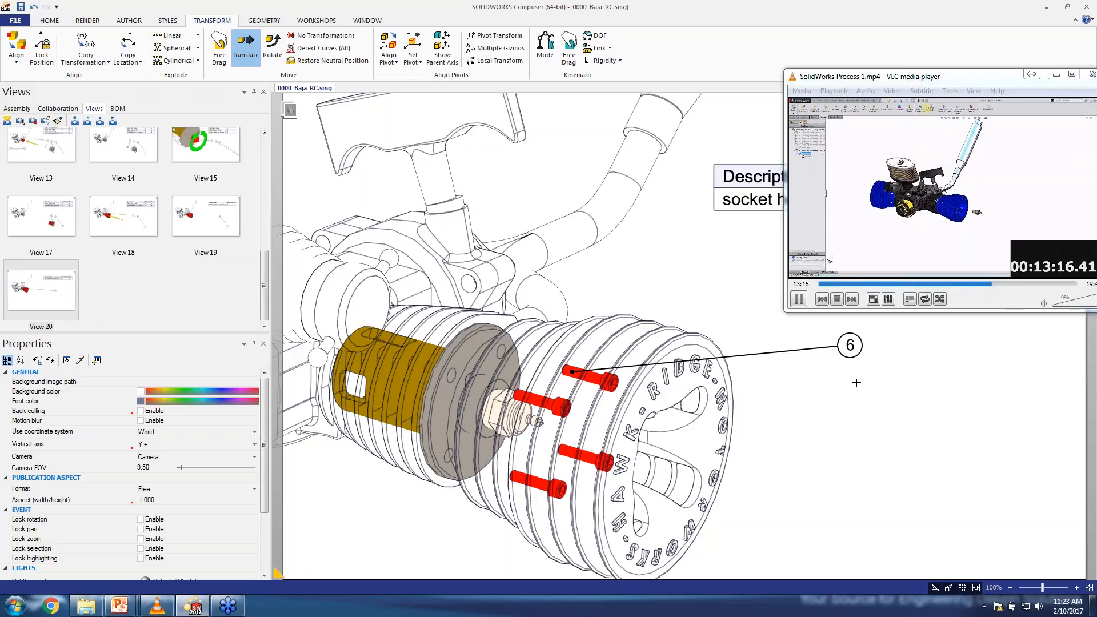
- Add a yellow arrow pointing toward the red screws along their insertion direction and shift it slightly outward from the head
{"action": "left_click", "coordinate": [130, 21]}
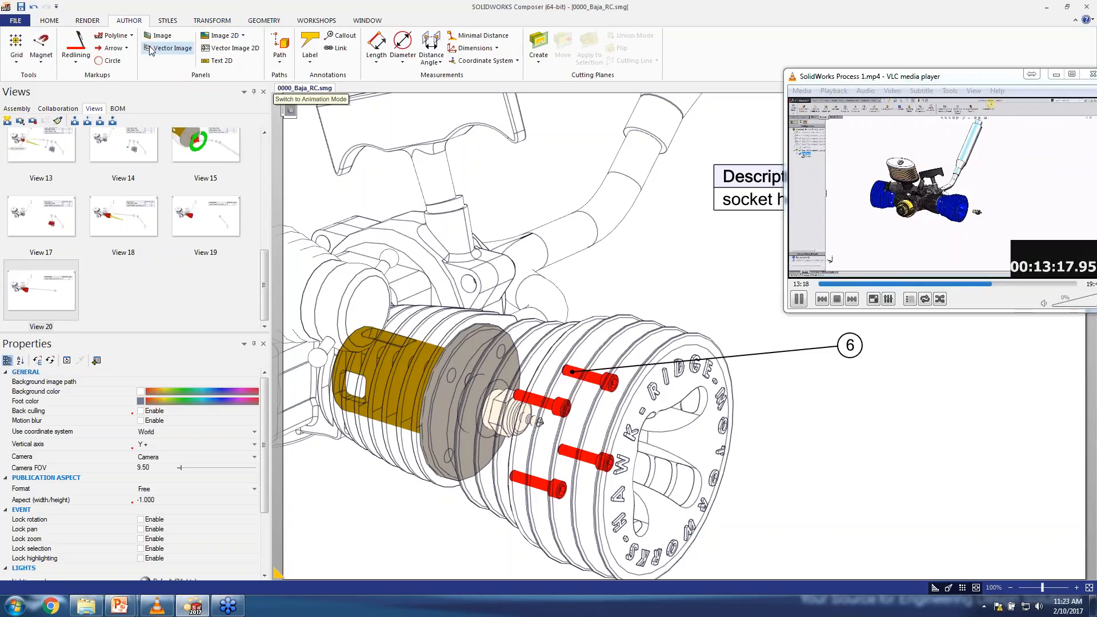
{"action": "left_click", "coordinate": [110, 48]}
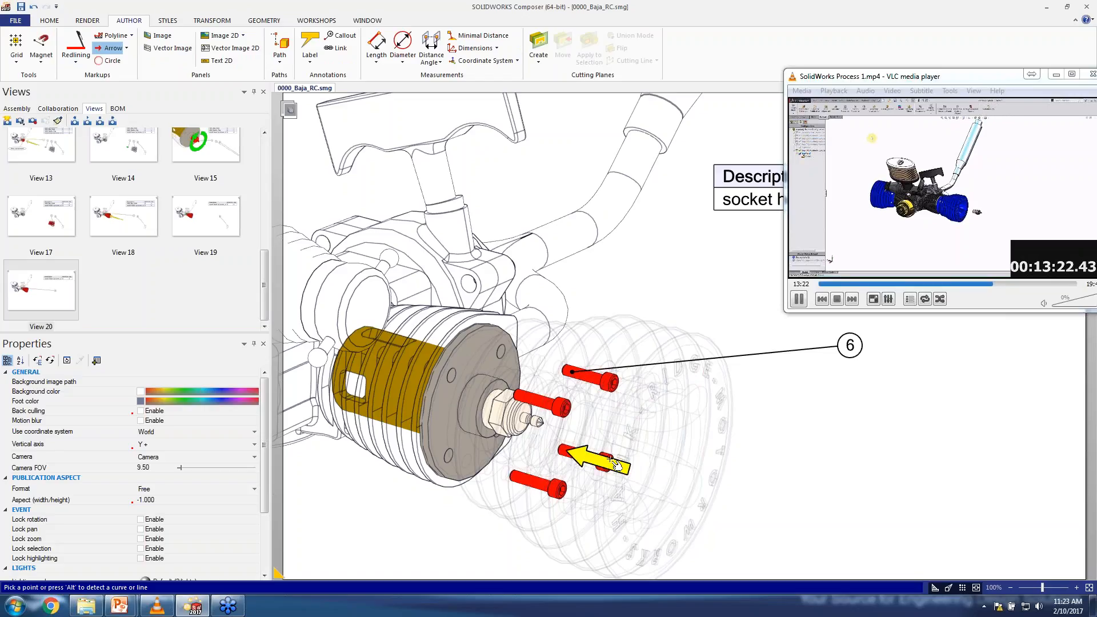
{"action": "left_click", "coordinate": [616, 468]}
{"action": "left_click", "coordinate": [902, 516]}
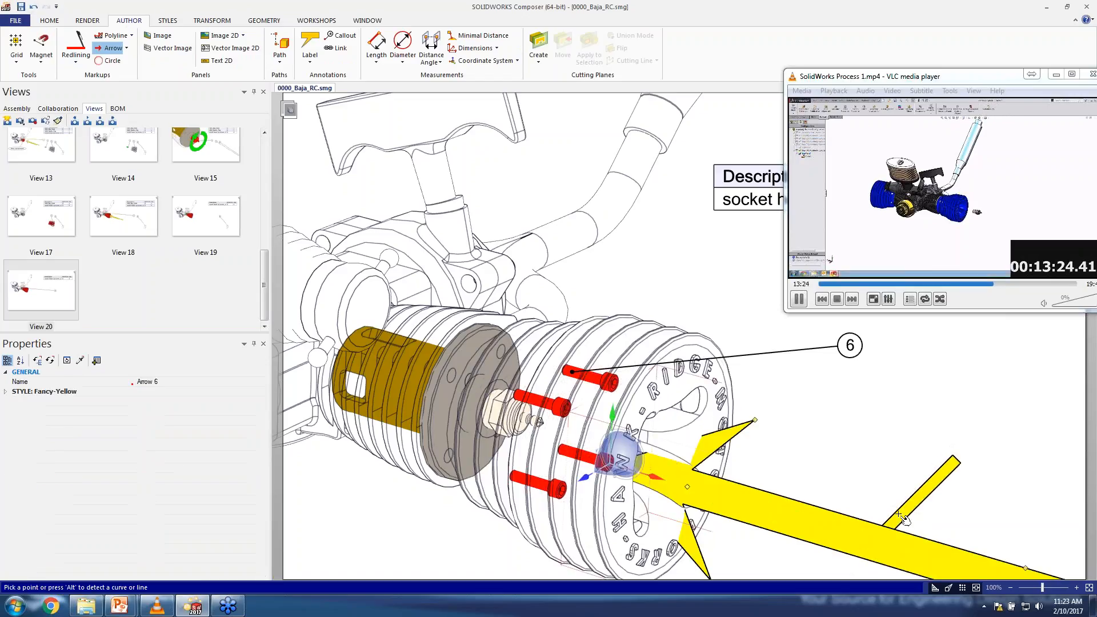
{"action": "key", "text": "Escape"}
{"action": "left_click_drag", "start_coordinate": [656, 477], "coordinate": [677, 486]}
{"action": "left_click", "coordinate": [894, 448]}
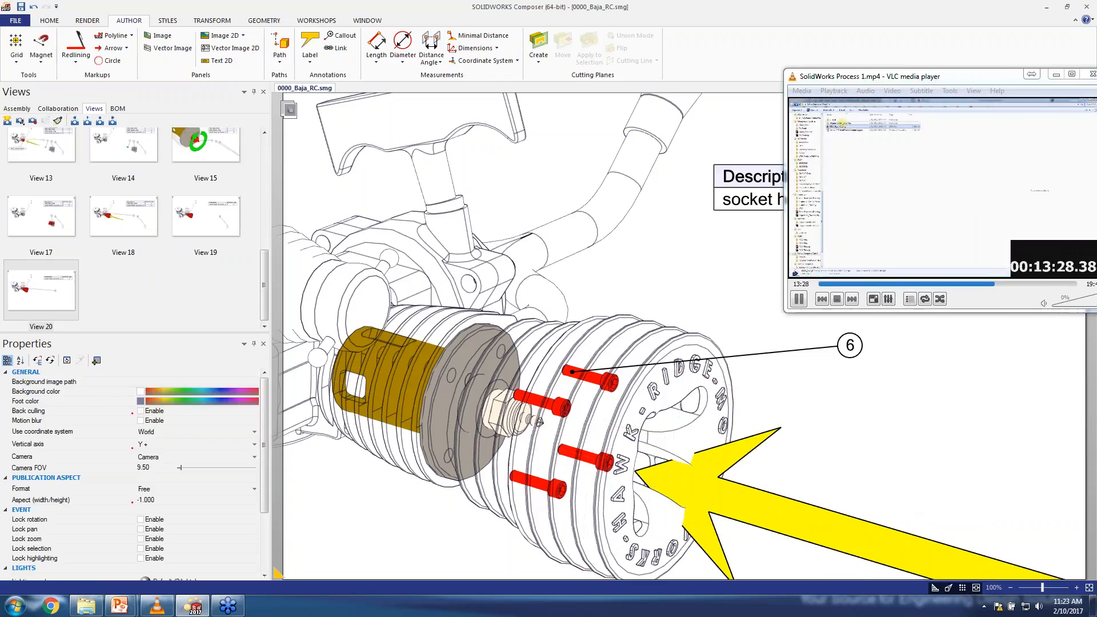
- Save the close-up with the red screws and yellow arrow as a new view, and delete View 20
{"action": "middle_click_drag", "start_coordinate": [754, 378], "coordinate": [745, 330]}
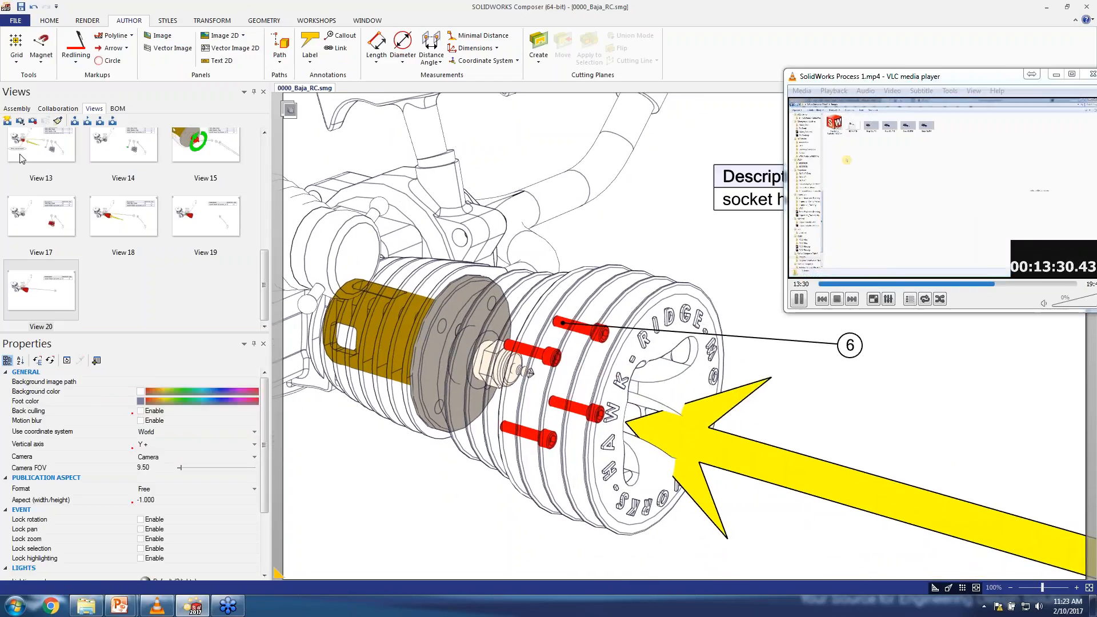
{"action": "left_click", "coordinate": [7, 121]}
{"action": "left_click", "coordinate": [74, 313]}
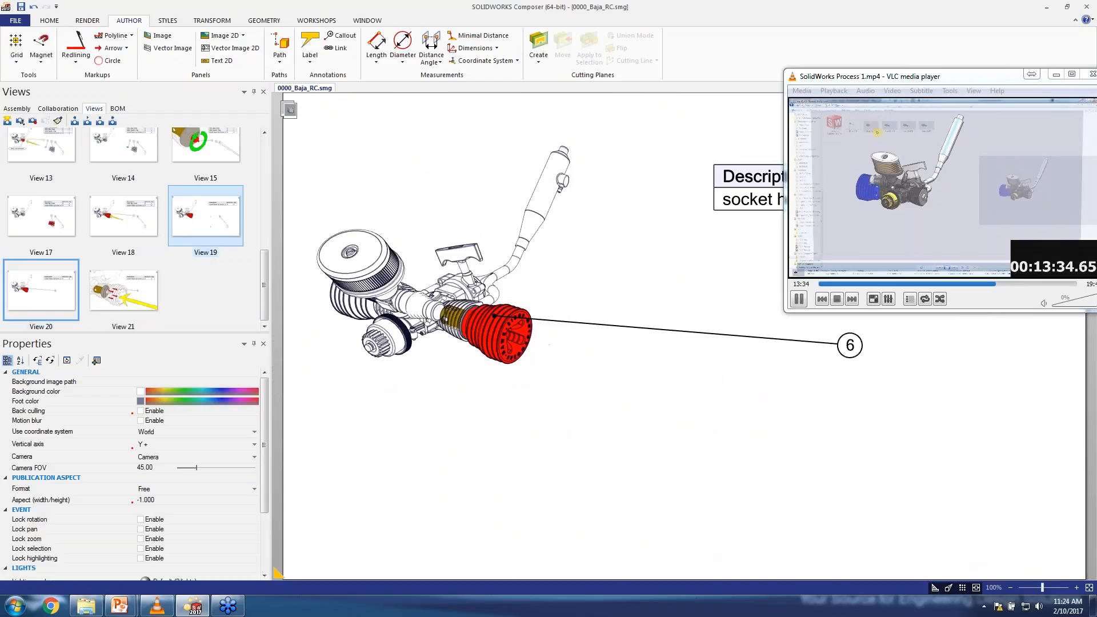
{"action": "left_click", "coordinate": [140, 300]}
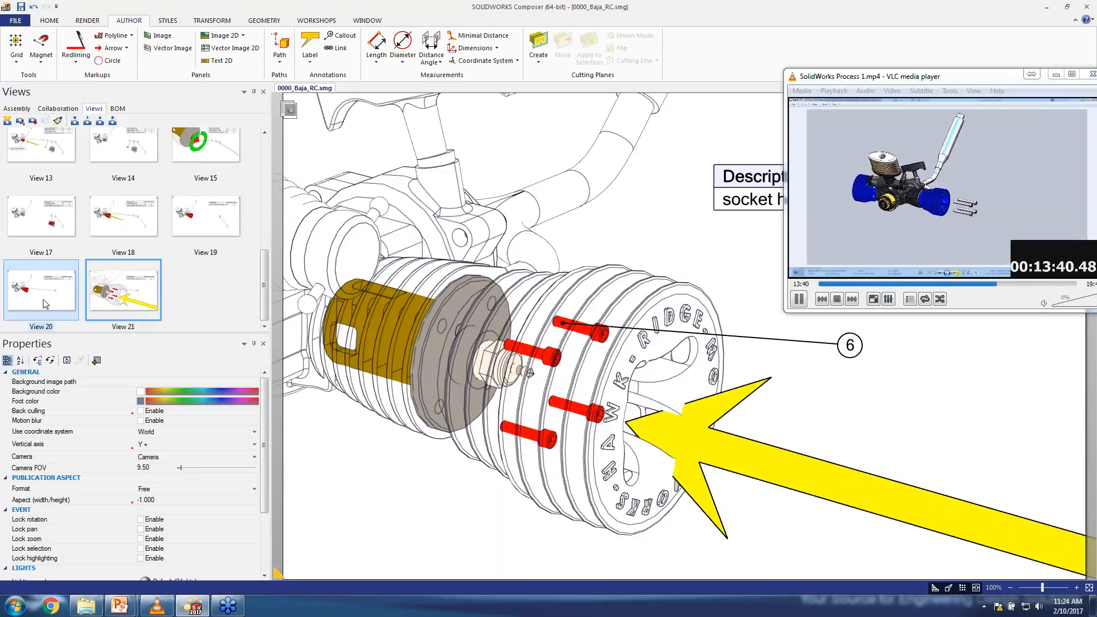
{"action": "key", "text": "Delete"}
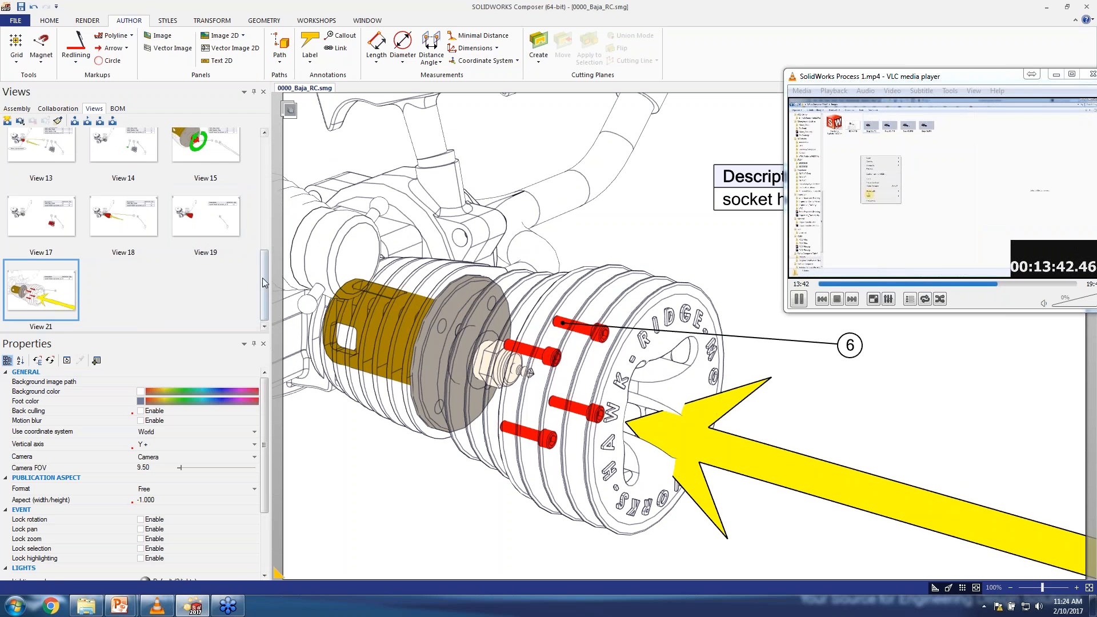
- Save the assembled engine scene of View 2 as a new closing view and check the transition to it from View 21
{"action": "left_click_drag", "start_coordinate": [266, 277], "coordinate": [264, 159]}
{"action": "left_click", "coordinate": [206, 161]}
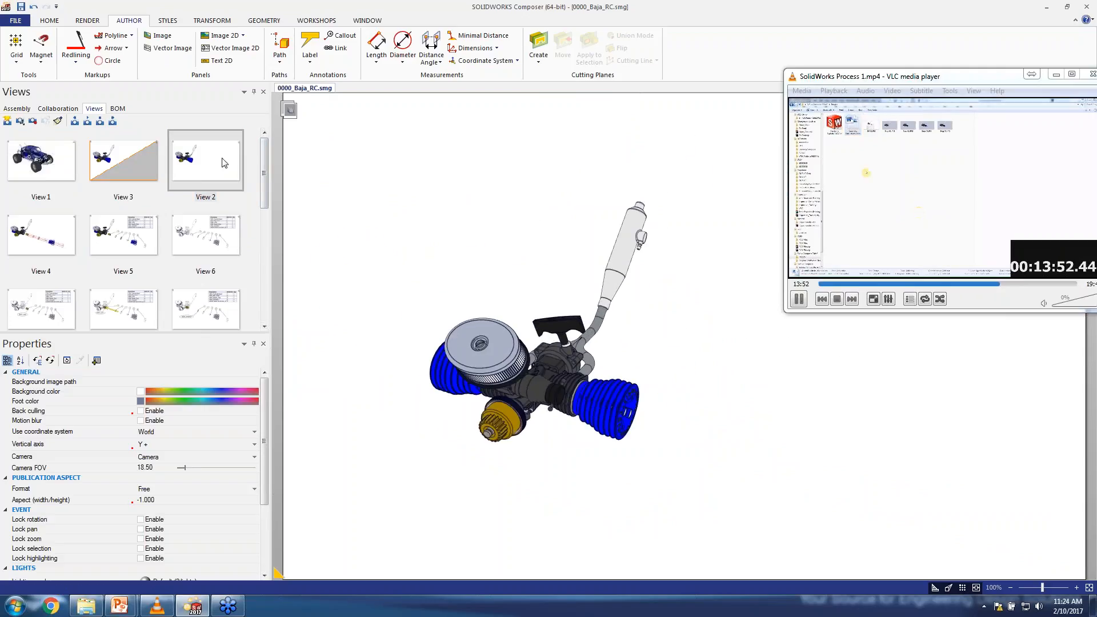
{"action": "left_click", "coordinate": [7, 120]}
{"action": "left_click", "coordinate": [54, 308]}
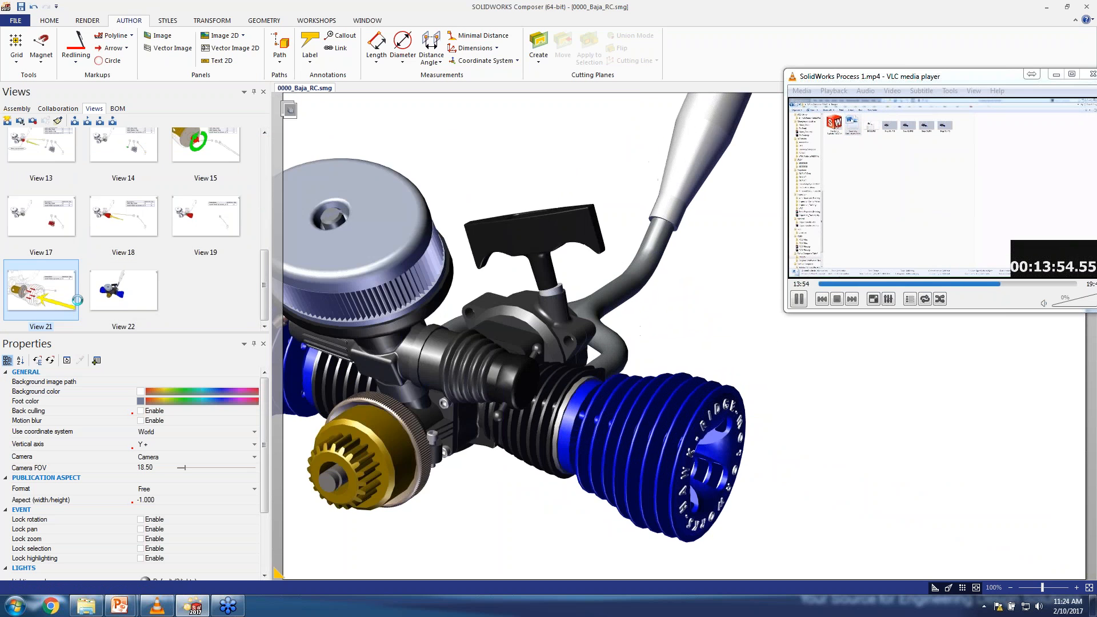
{"action": "left_click", "coordinate": [151, 301]}
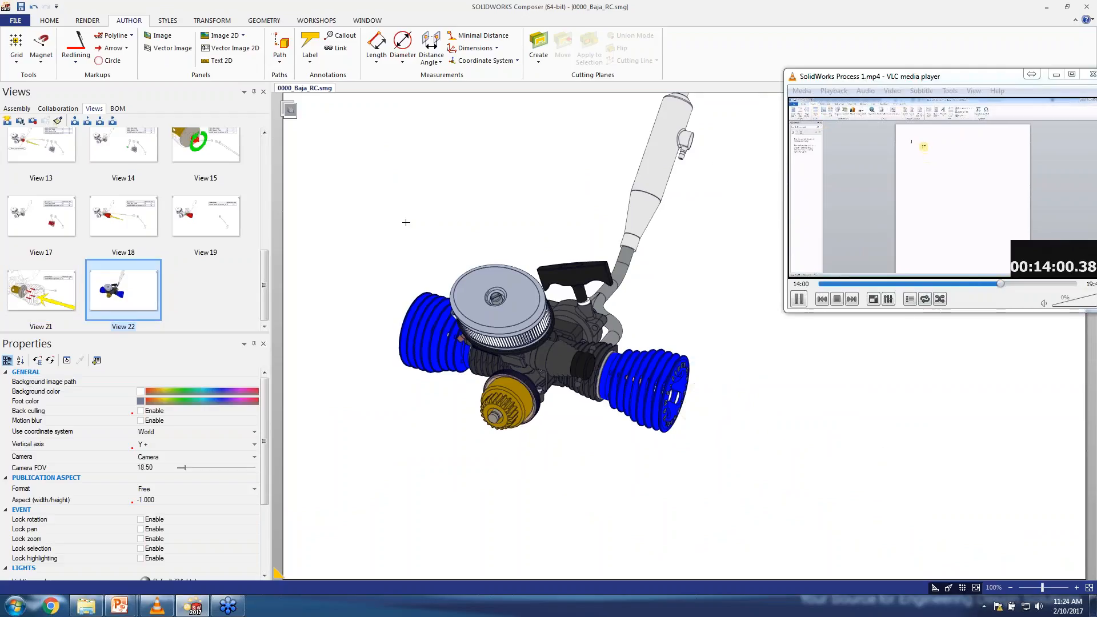
- Pause the VLC video and show View 4 with the exploded engine parts
{"action": "left_click", "coordinate": [799, 301]}
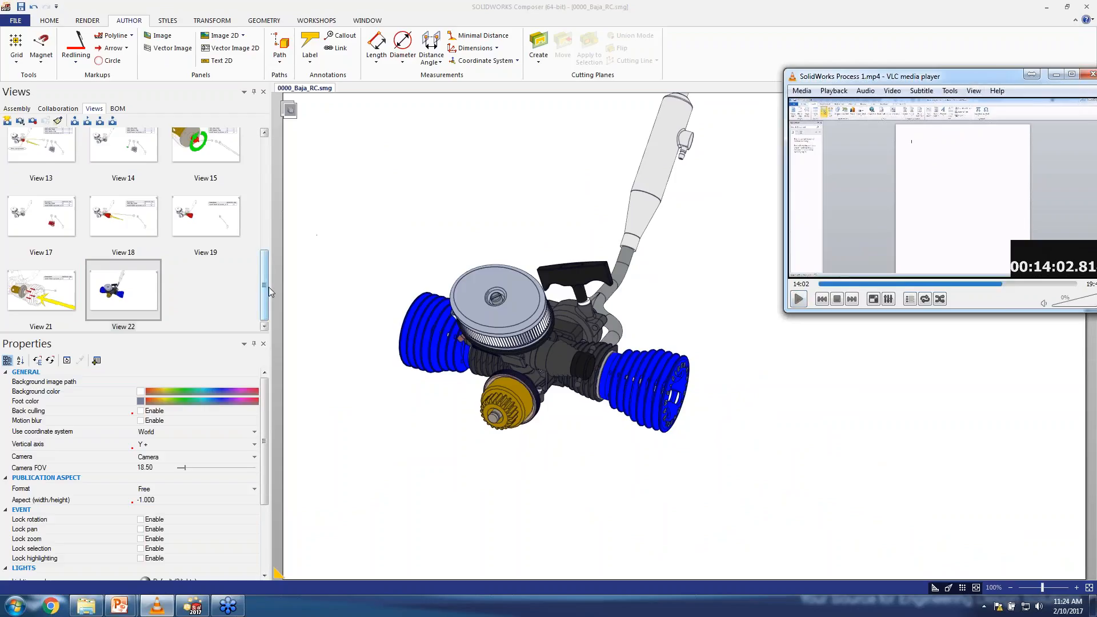
{"action": "left_click_drag", "start_coordinate": [268, 287], "coordinate": [269, 183]}
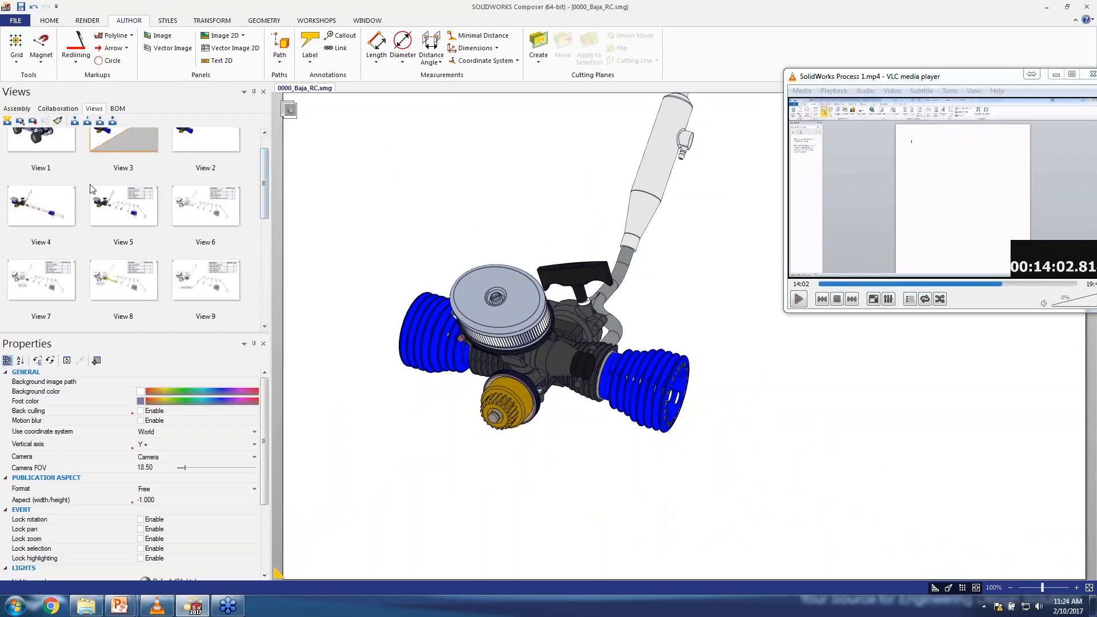
{"action": "scroll", "coordinate": [106, 187], "scroll_direction": "up", "scroll_amount": 1}
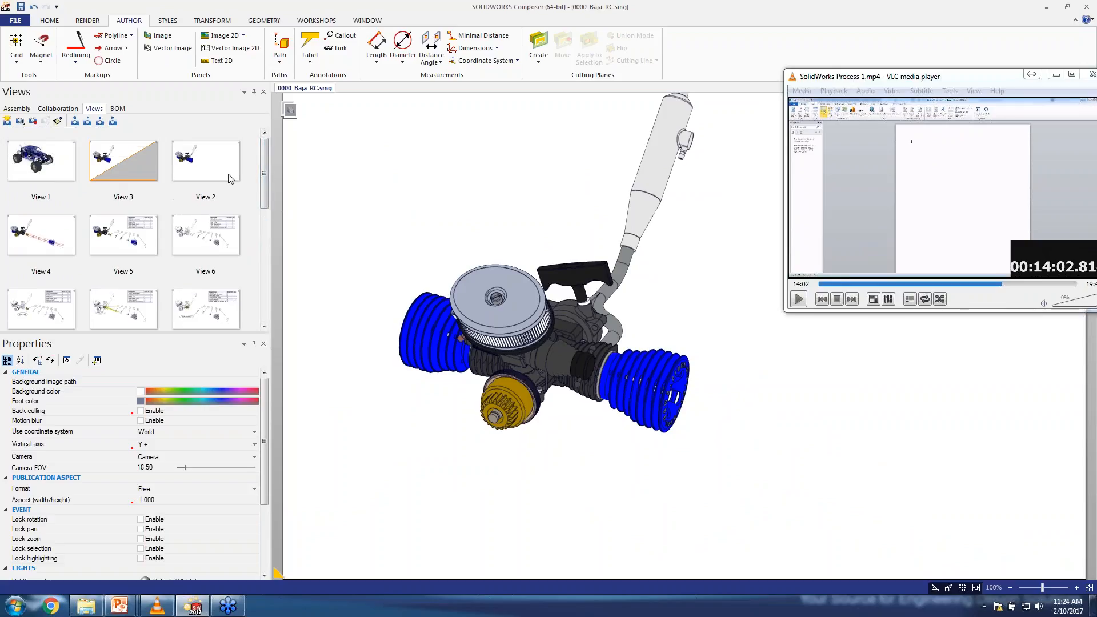
{"action": "left_click_drag", "start_coordinate": [268, 173], "coordinate": [268, 190]}
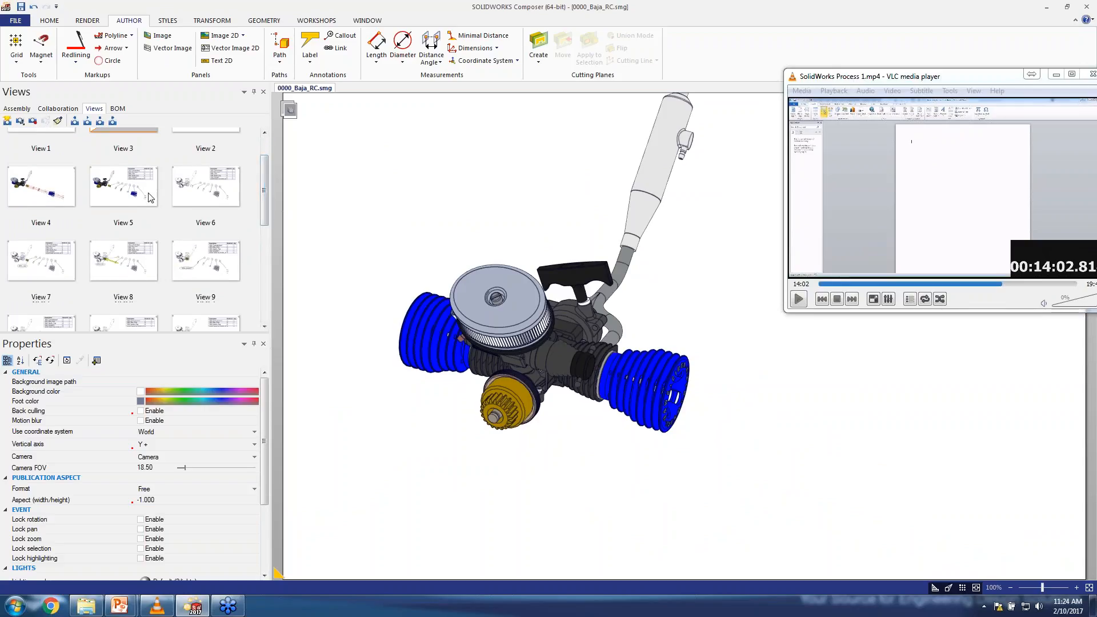
{"action": "scroll", "coordinate": [151, 198], "scroll_direction": "up", "scroll_amount": 1}
{"action": "left_click", "coordinate": [46, 240]}
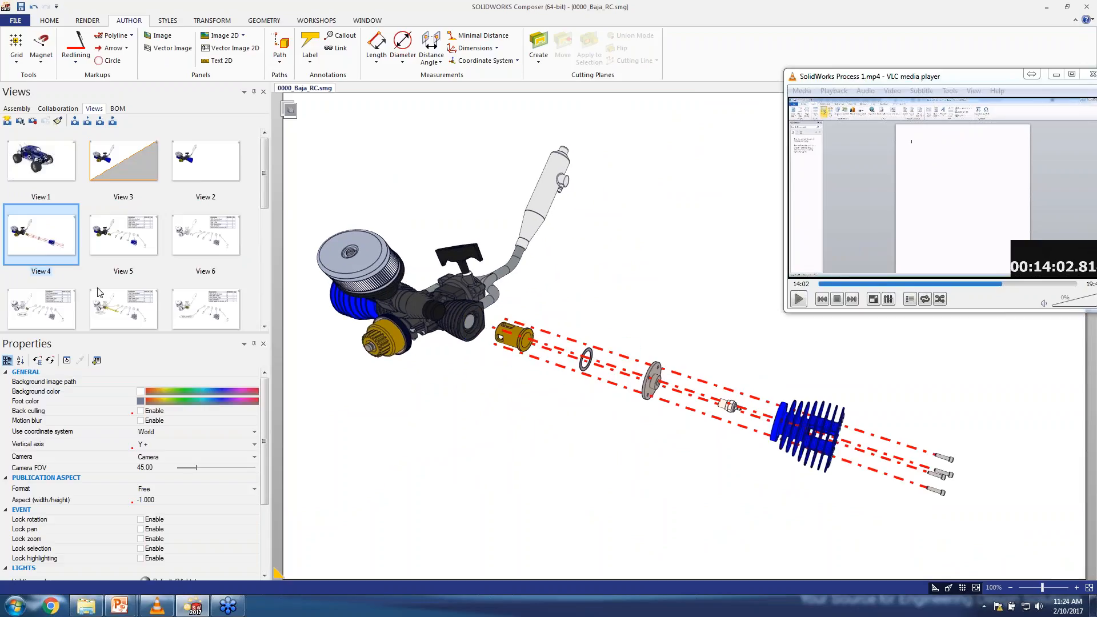
- Play through the saved assembly views in sequence and bring up View 6
{"action": "left_click", "coordinate": [87, 122]}
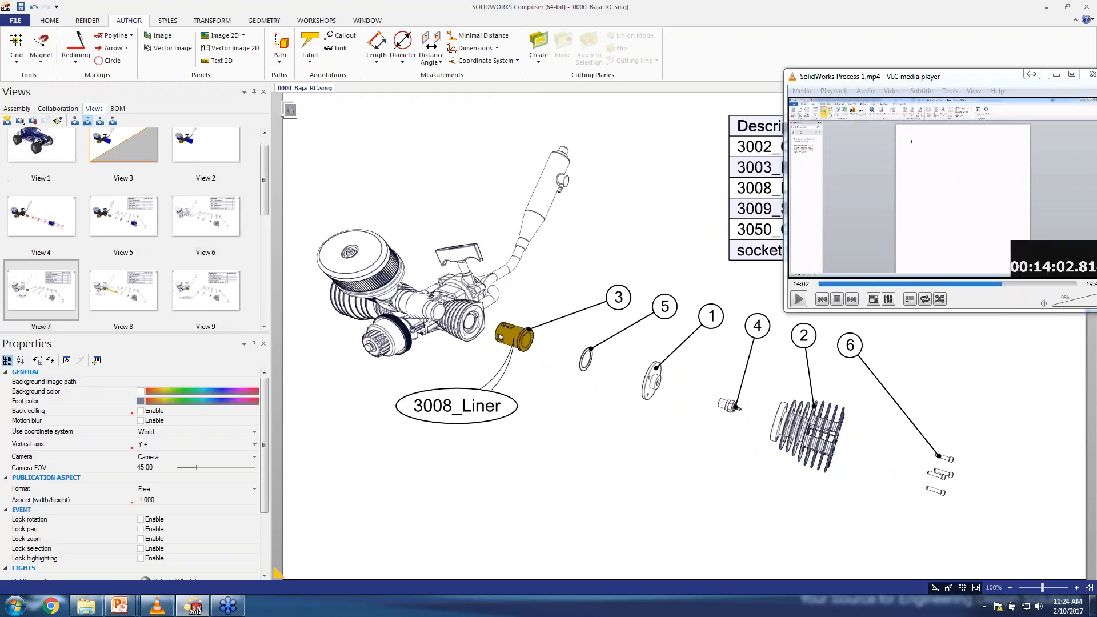
{"action": "left_click", "coordinate": [123, 290]}
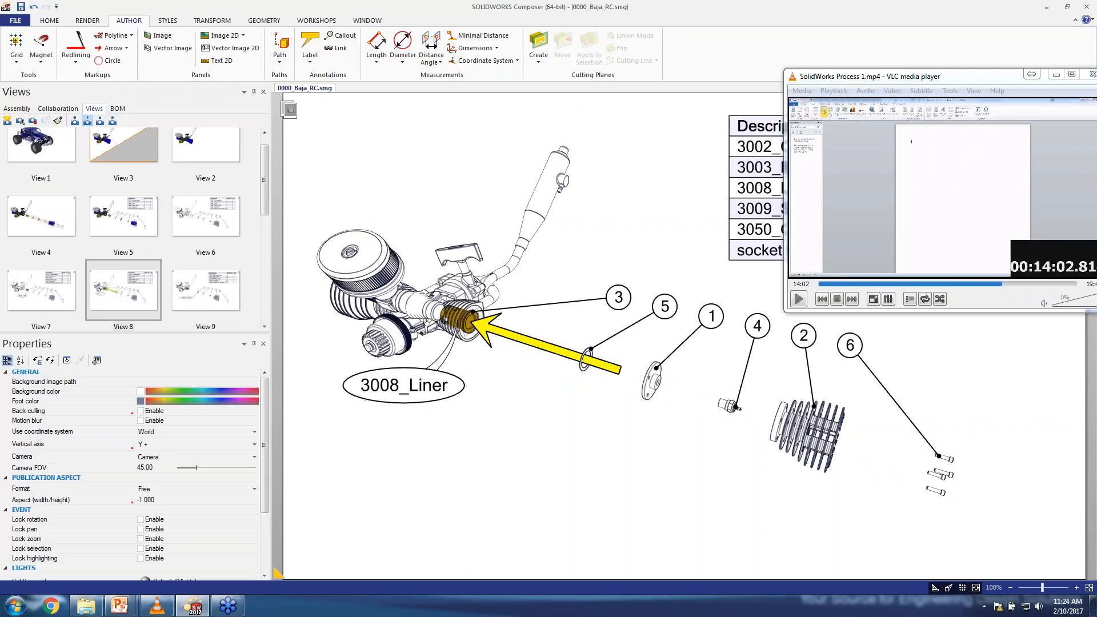
{"action": "left_click", "coordinate": [206, 290]}
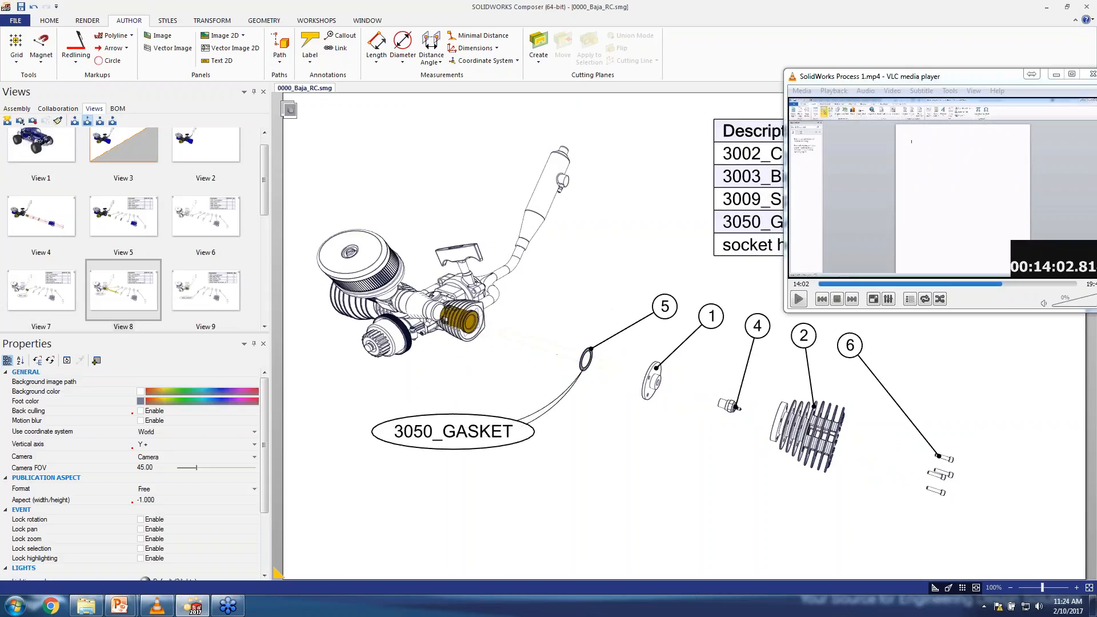
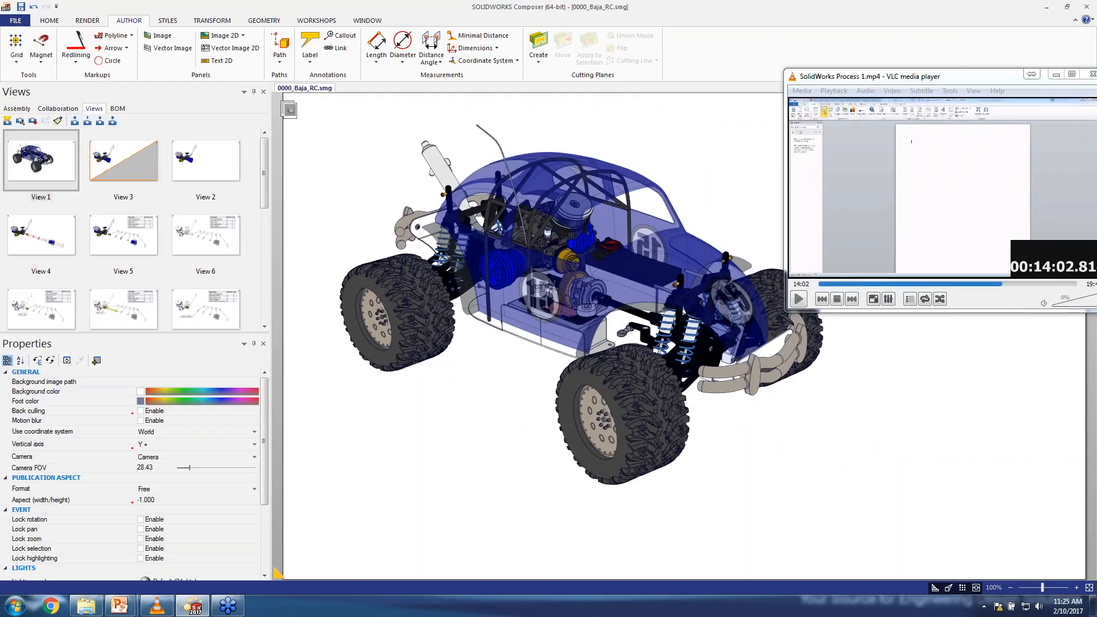
{"action": "left_click", "coordinate": [206, 236]}
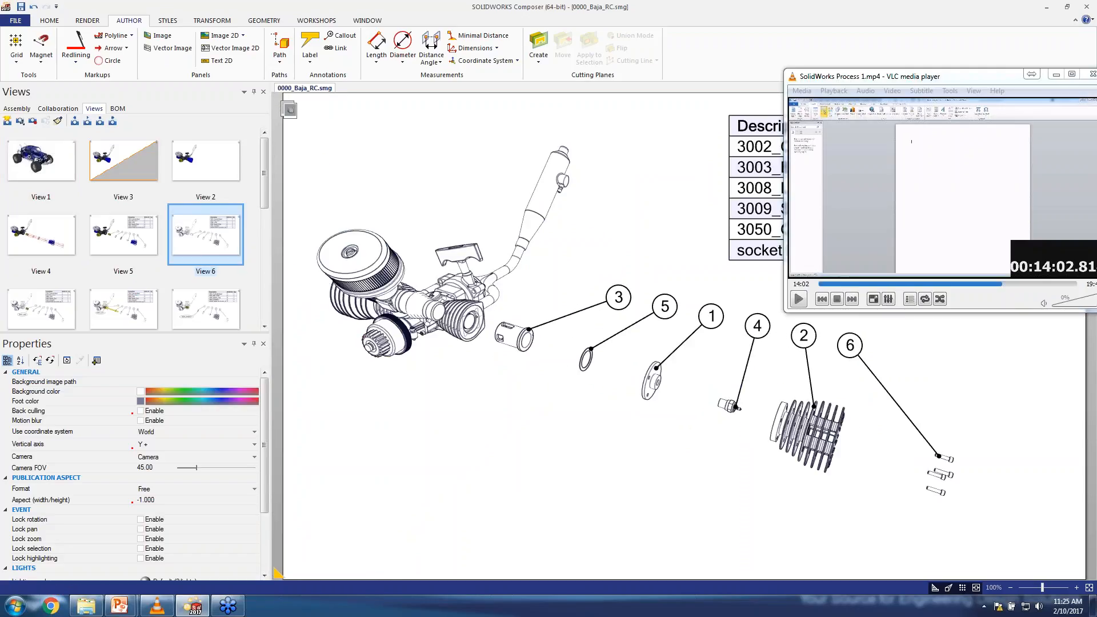
{"action": "left_click", "coordinate": [395, 238]}
- Switch to VLC media player, enlarge its window and play SolidWorks Process 1.mp4 from 14:00
{"action": "left_click_drag", "start_coordinate": [947, 74], "coordinate": [343, 21]}
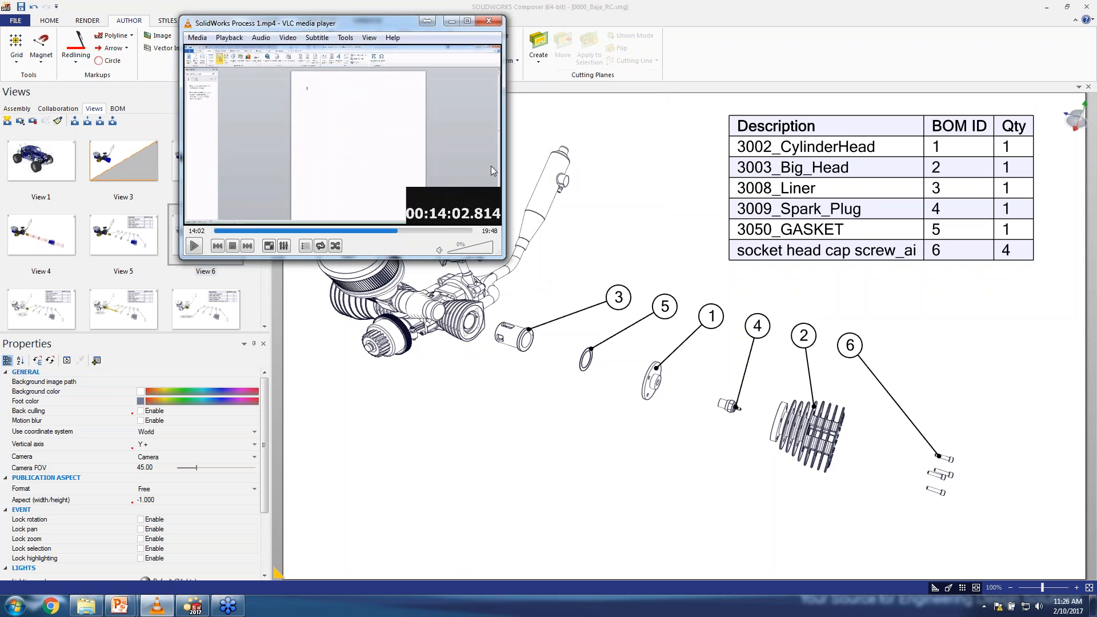
{"action": "left_click_drag", "start_coordinate": [501, 257], "coordinate": [993, 552]}
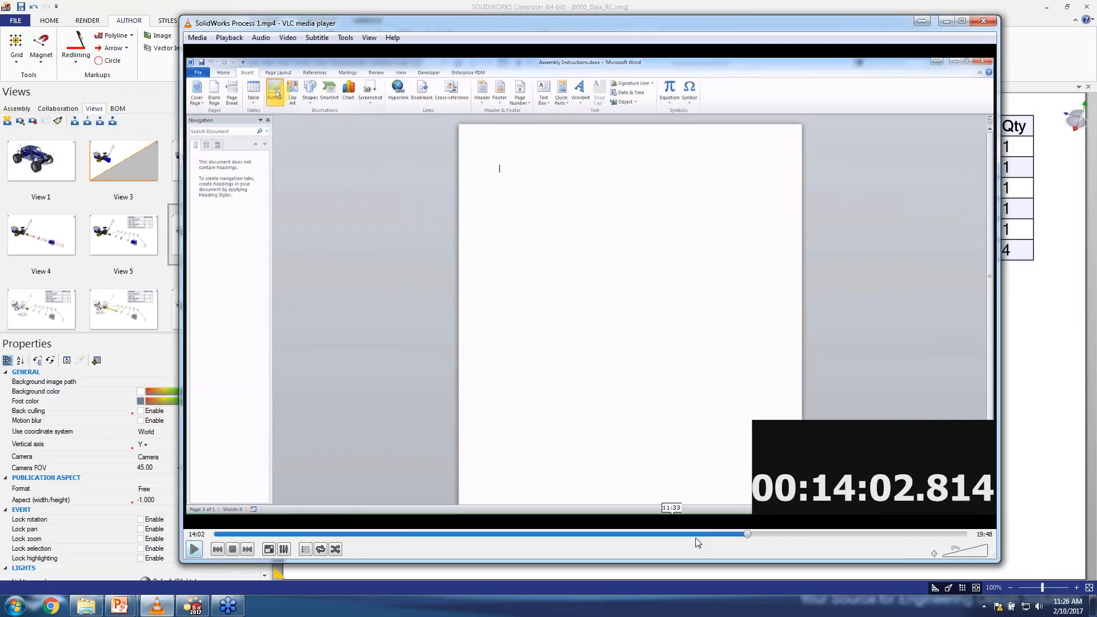
{"action": "left_click", "coordinate": [746, 535]}
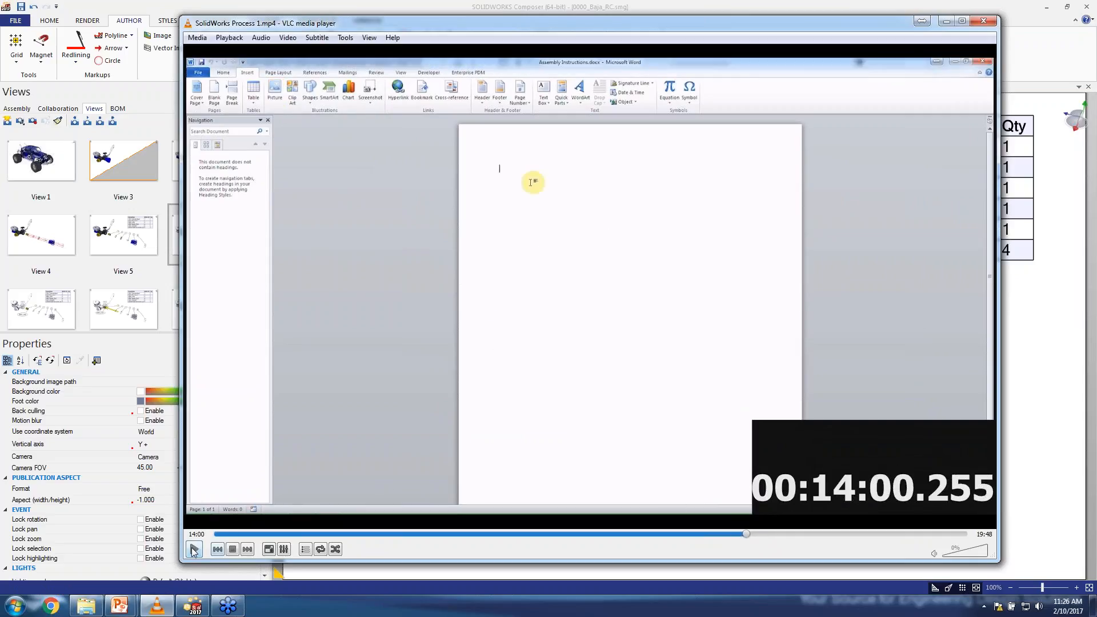
{"action": "left_click", "coordinate": [194, 549]}
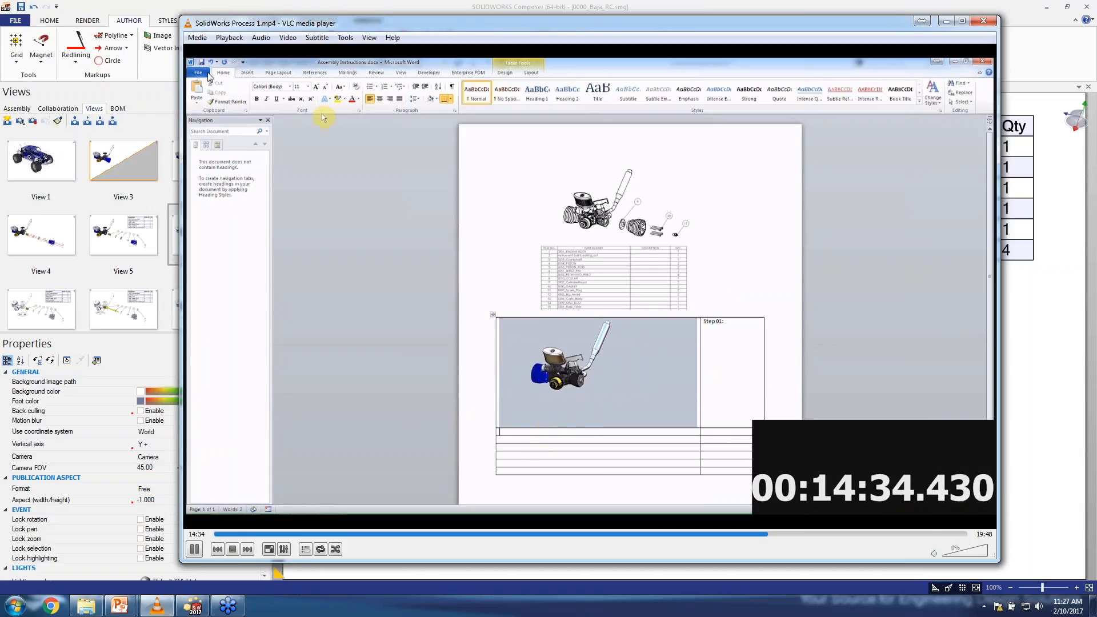
- Shrink the VLC window, move it aside over the lower part of the screen and switch back to SOLIDWORKS Composer
{"action": "left_click_drag", "start_coordinate": [181, 16], "coordinate": [455, 218]}
{"action": "left_click_drag", "start_coordinate": [588, 228], "coordinate": [264, 242]}
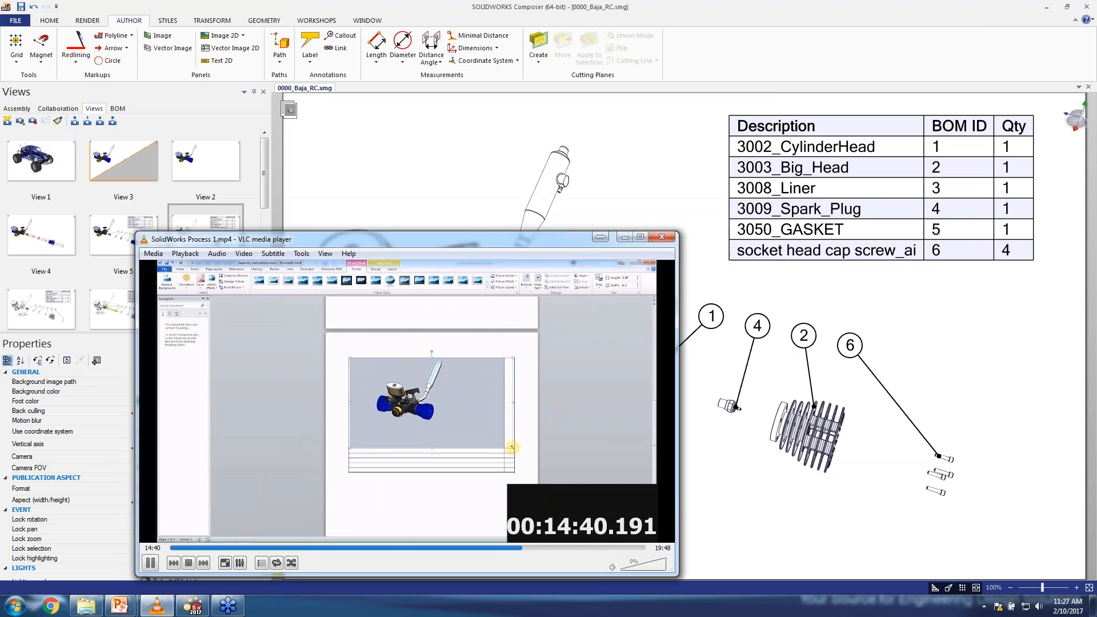
{"action": "left_click", "coordinate": [634, 24]}
- Open the High Resolution Image workshop and enable multiple-image output for Views with the file-name template %filename%_%viewname%
{"action": "left_click", "coordinate": [316, 20]}
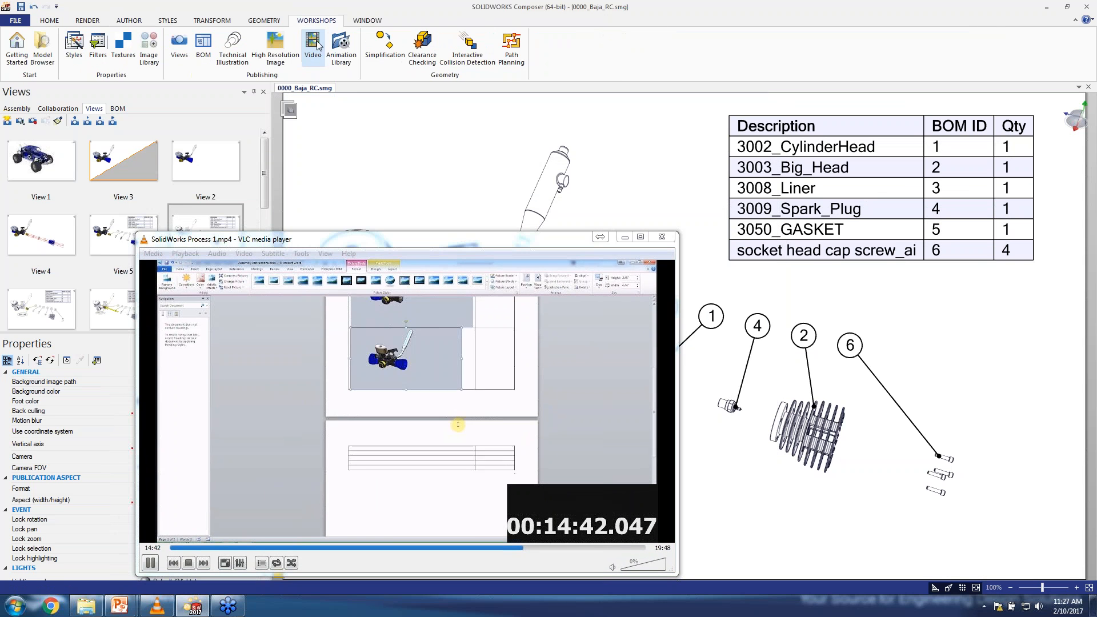
{"action": "left_click", "coordinate": [275, 49]}
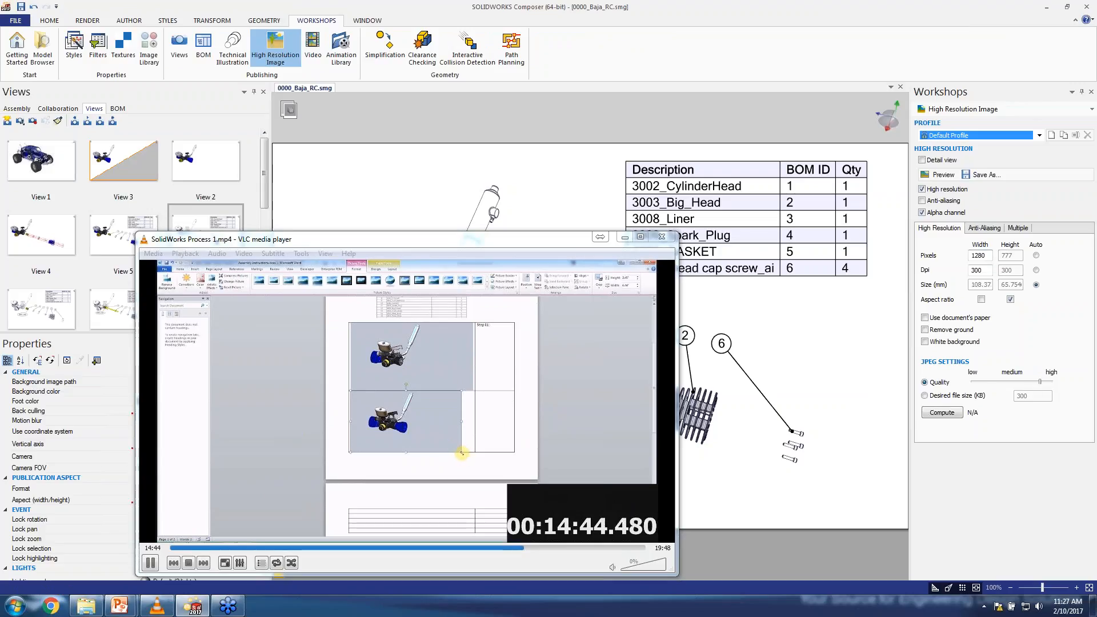
{"action": "left_click", "coordinate": [1017, 228]}
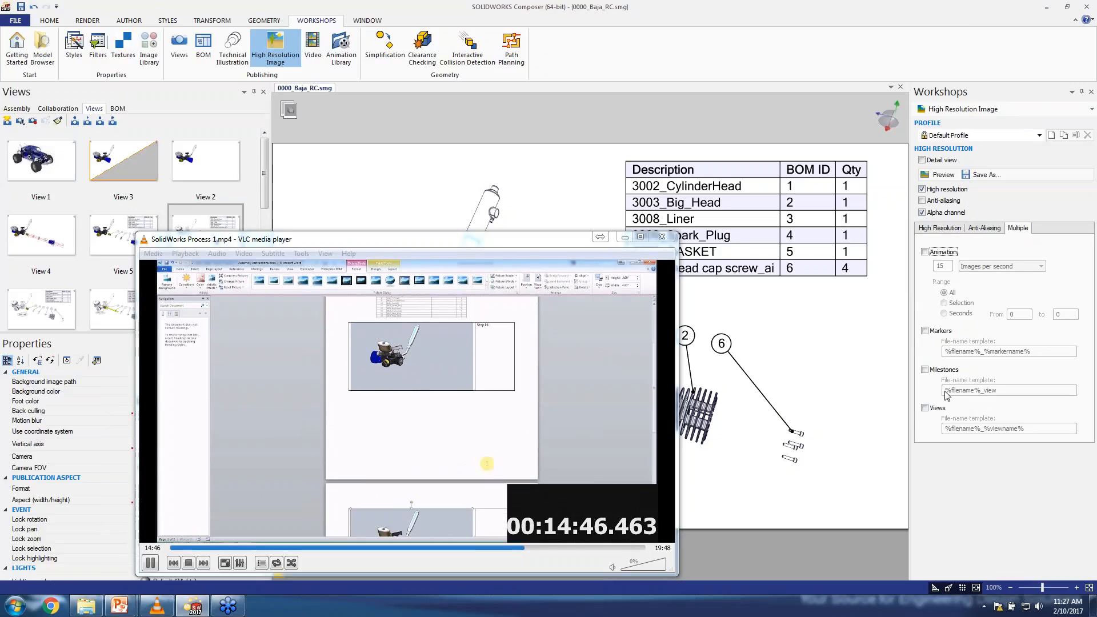
{"action": "left_click", "coordinate": [937, 408]}
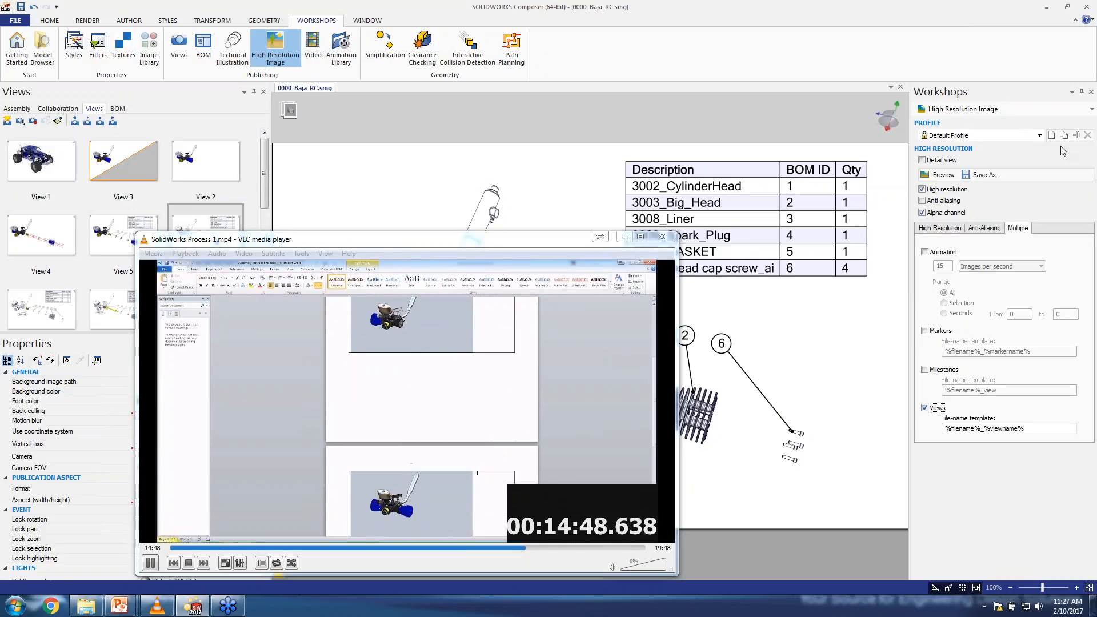
- Save all views as high-resolution JPEG images in the 1~Publication folder and move the VLC window aside
{"action": "left_click", "coordinate": [978, 175]}
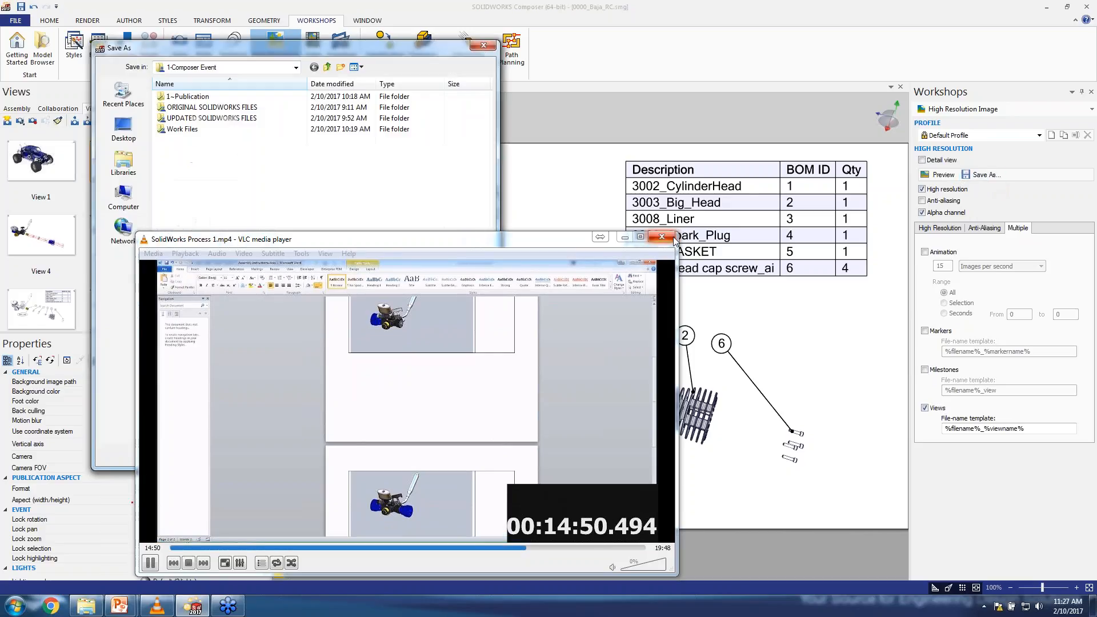
{"action": "double_click", "coordinate": [189, 96]}
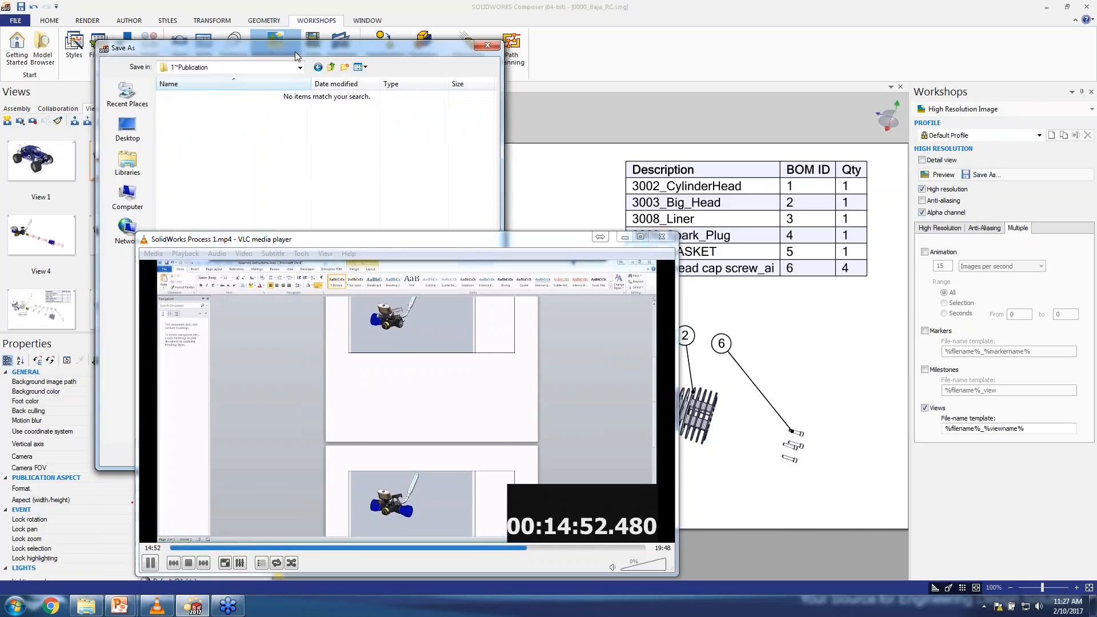
{"action": "left_click_drag", "start_coordinate": [271, 49], "coordinate": [798, 70]}
{"action": "left_click", "coordinate": [997, 444]}
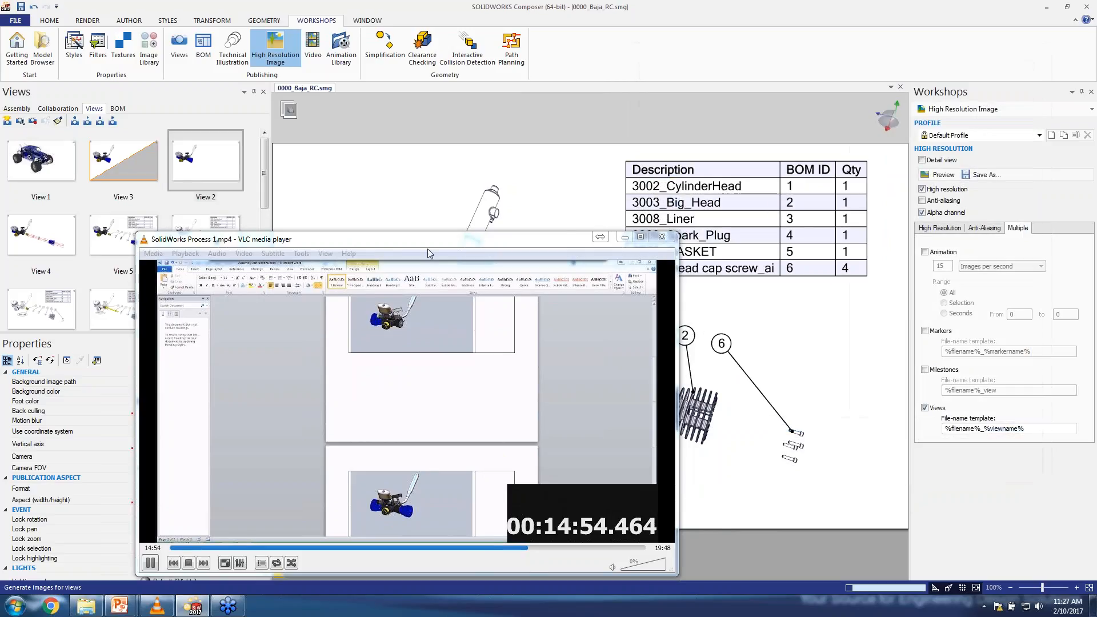
{"action": "left_click_drag", "start_coordinate": [484, 239], "coordinate": [782, 181]}
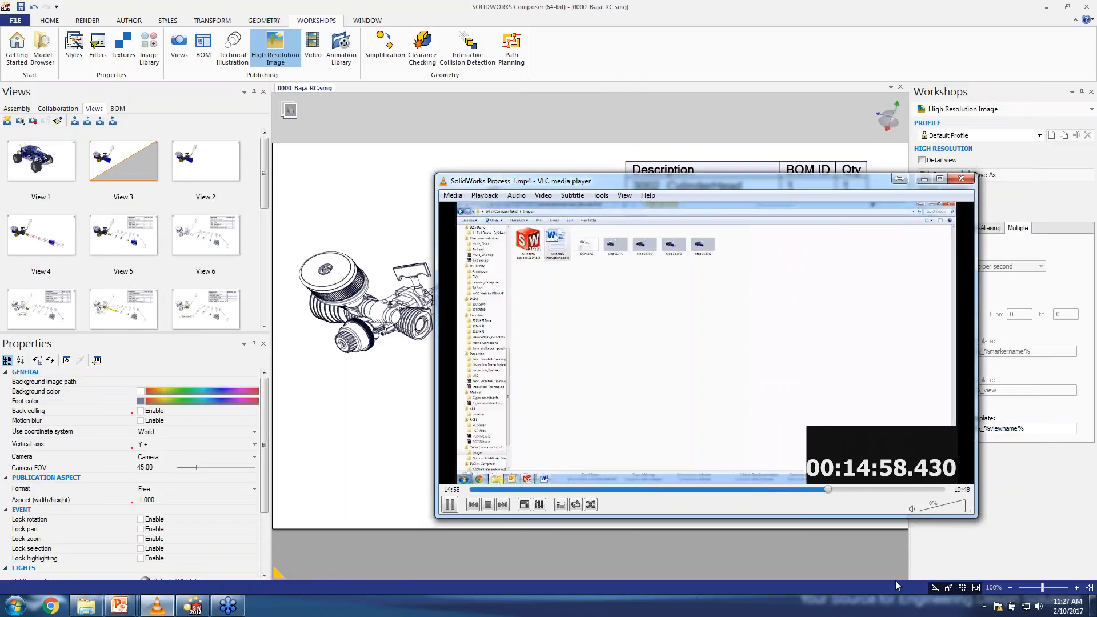
- Switch to Windows Explorer, open the 1~Publication folder and open 0000_Baja_RC_View 1.jpg in Windows Photo Viewer
{"action": "left_click", "coordinate": [86, 605]}
{"action": "left_click_drag", "start_coordinate": [605, 1], "coordinate": [272, 77]}
{"action": "double_click", "coordinate": [166, 137]}
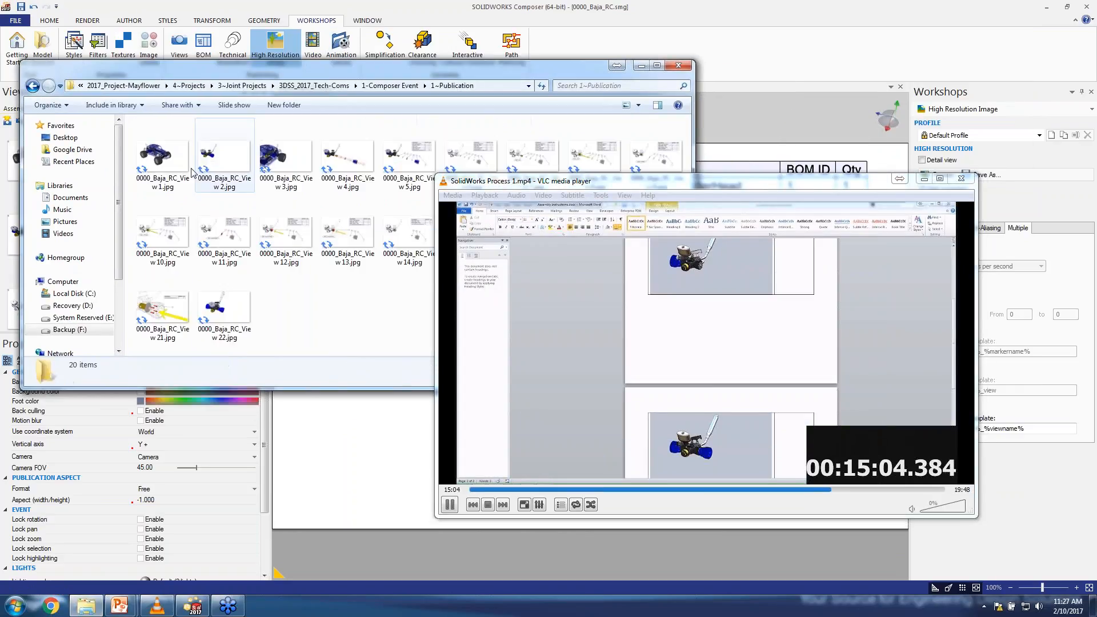
{"action": "left_click", "coordinate": [174, 165]}
{"action": "double_click", "coordinate": [174, 165]}
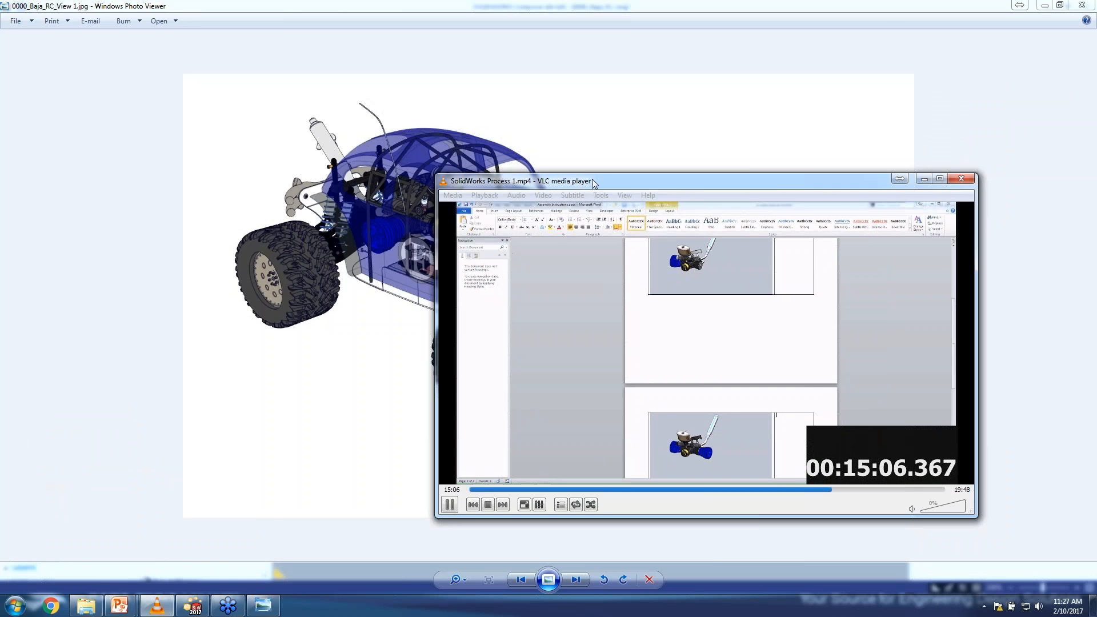
- Page through the published view images from View 1 to View 22 to check them
{"action": "left_click", "coordinate": [581, 578]}
{"action": "left_click", "coordinate": [581, 579]}
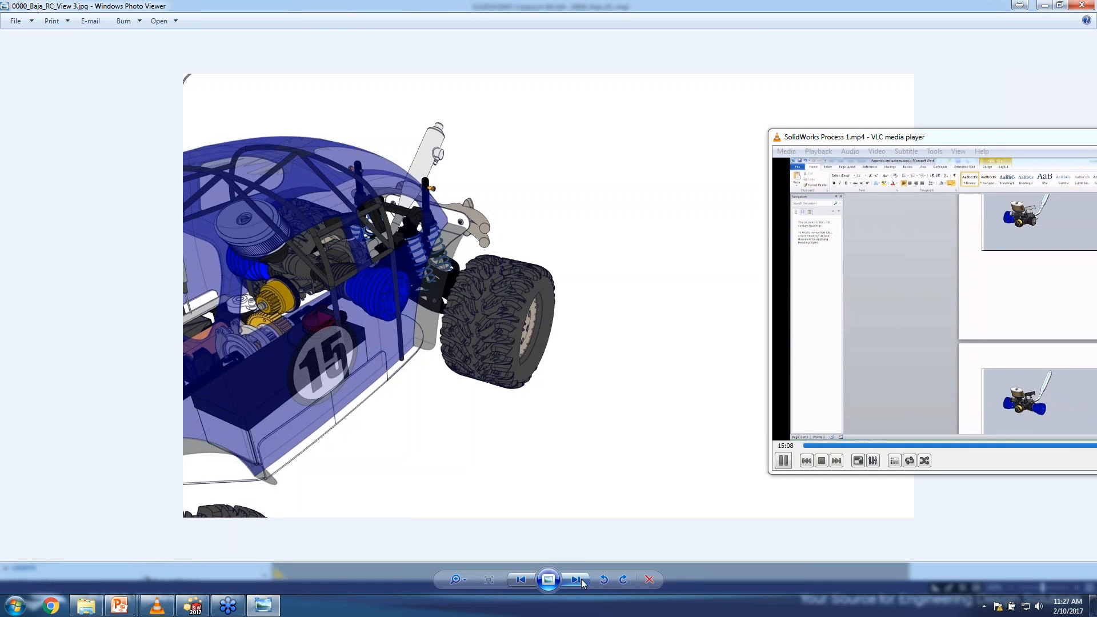
{"action": "left_click", "coordinate": [581, 579]}
{"action": "left_click", "coordinate": [581, 578]}
{"action": "left_click", "coordinate": [581, 578]}
{"action": "left_click", "coordinate": [581, 578]}
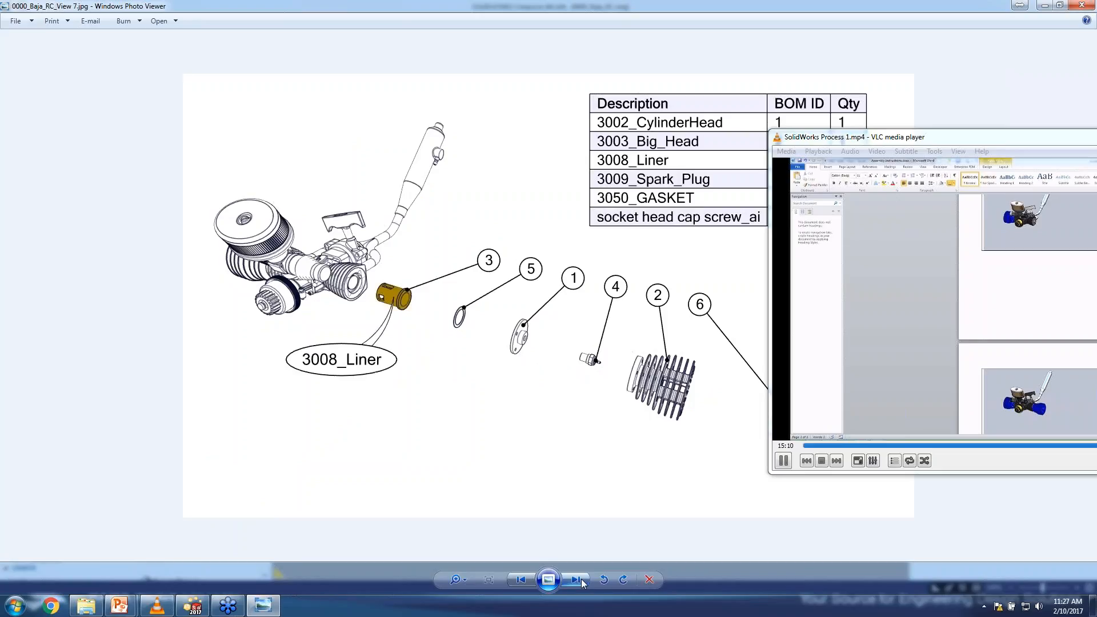
{"action": "left_click", "coordinate": [581, 578]}
{"action": "left_click", "coordinate": [581, 578]}
{"action": "left_click", "coordinate": [581, 578]}
{"action": "left_click", "coordinate": [581, 578]}
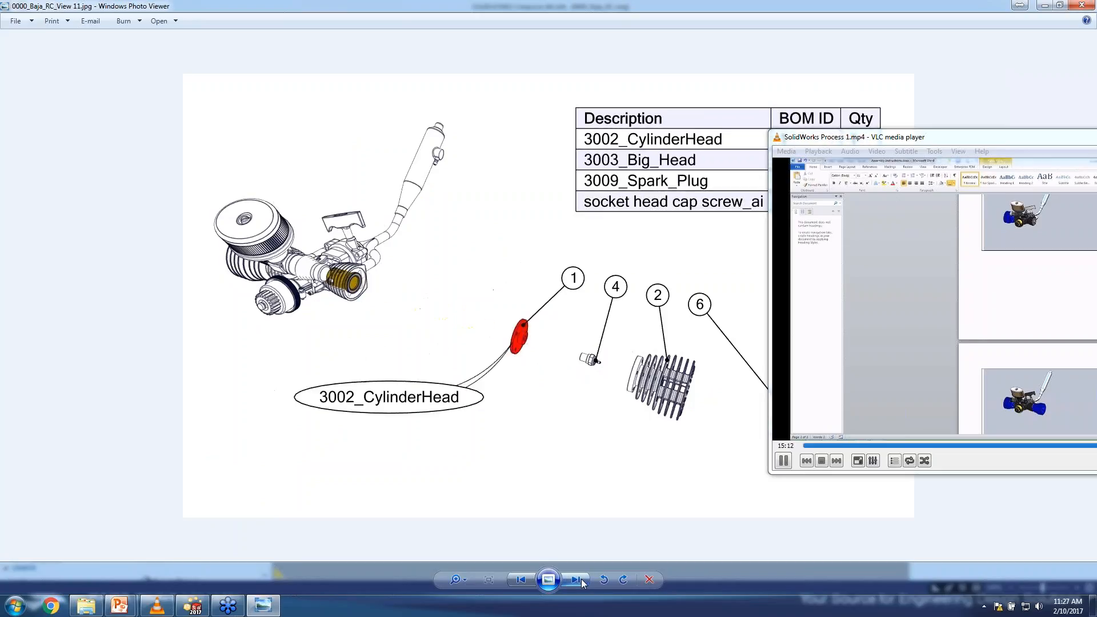
{"action": "left_click", "coordinate": [581, 578]}
{"action": "left_click", "coordinate": [581, 578]}
{"action": "left_click", "coordinate": [581, 578]}
{"action": "left_click", "coordinate": [581, 578]}
{"action": "left_click", "coordinate": [581, 578]}
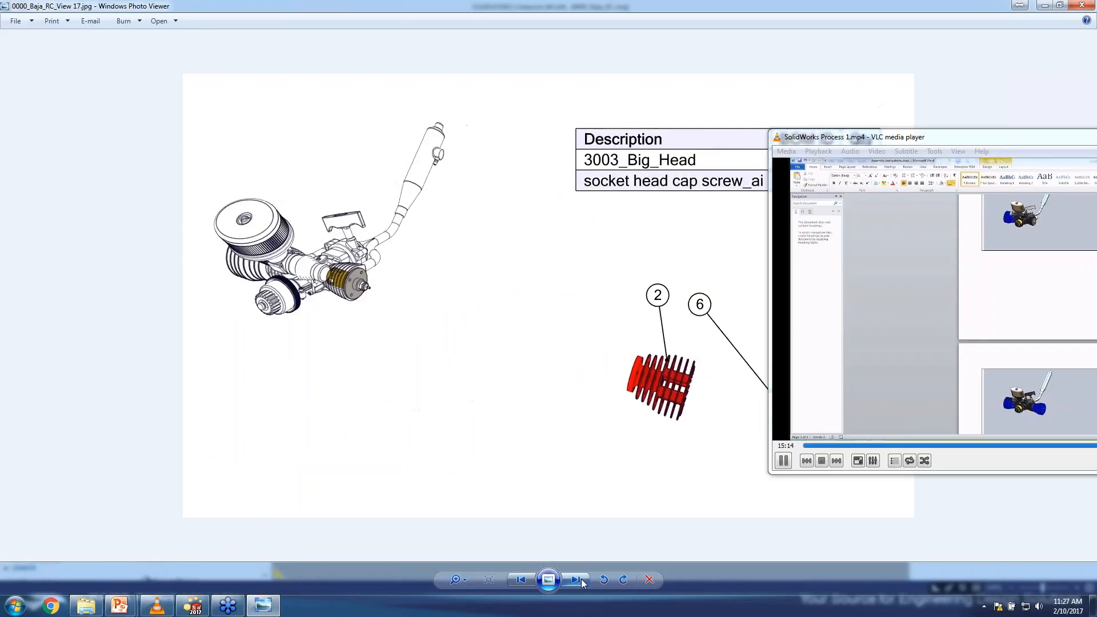
{"action": "left_click", "coordinate": [581, 578]}
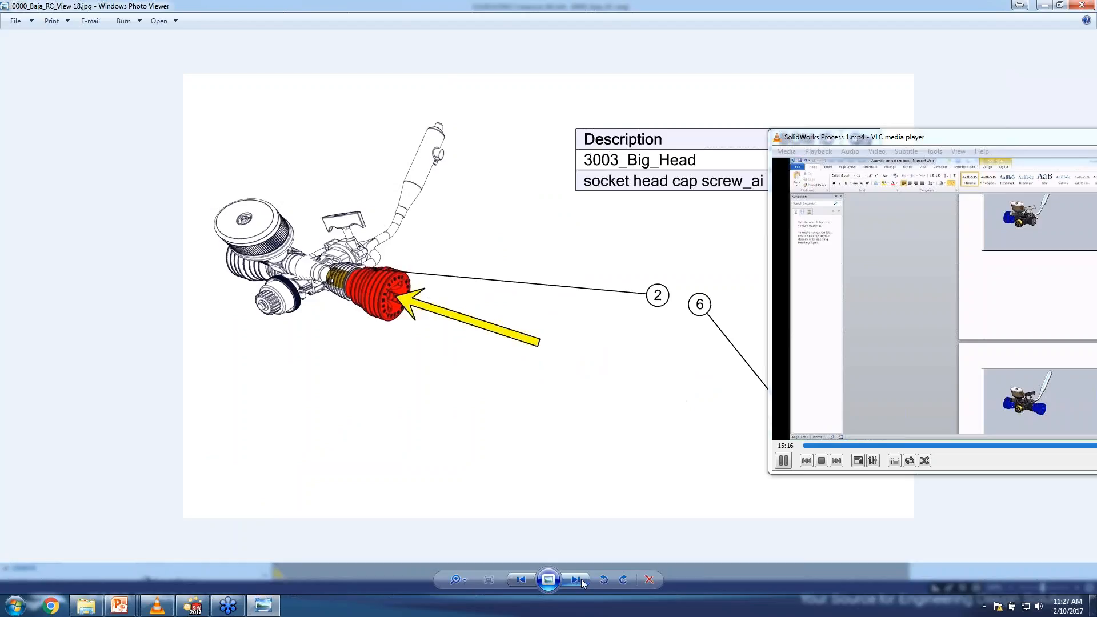
{"action": "left_click", "coordinate": [580, 579]}
{"action": "left_click", "coordinate": [580, 578]}
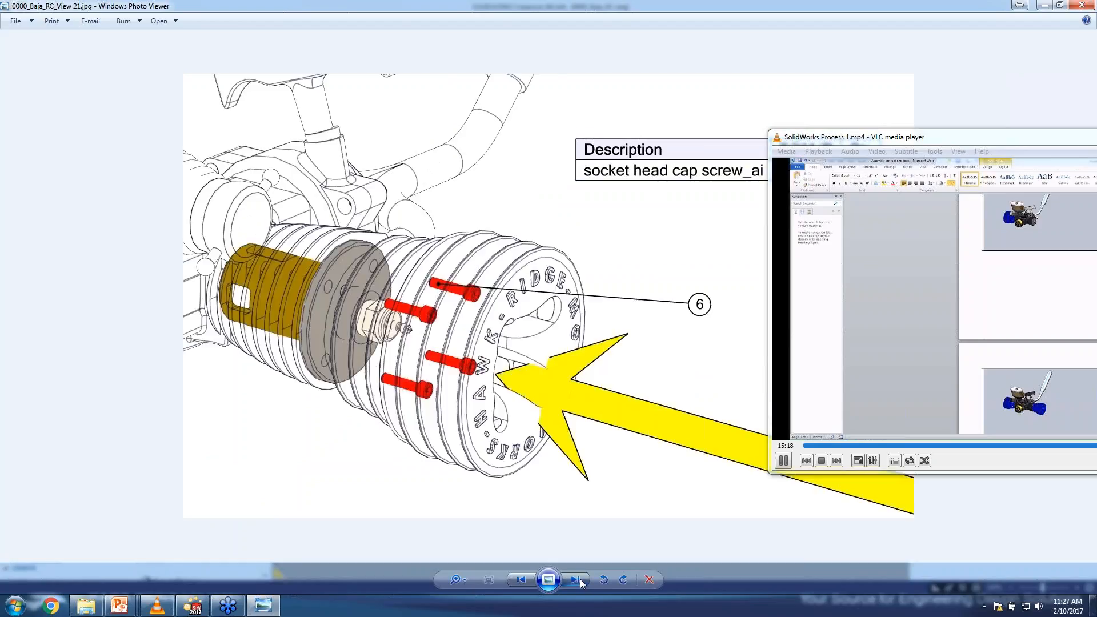
{"action": "left_click", "coordinate": [580, 578]}
{"action": "left_click", "coordinate": [581, 578]}
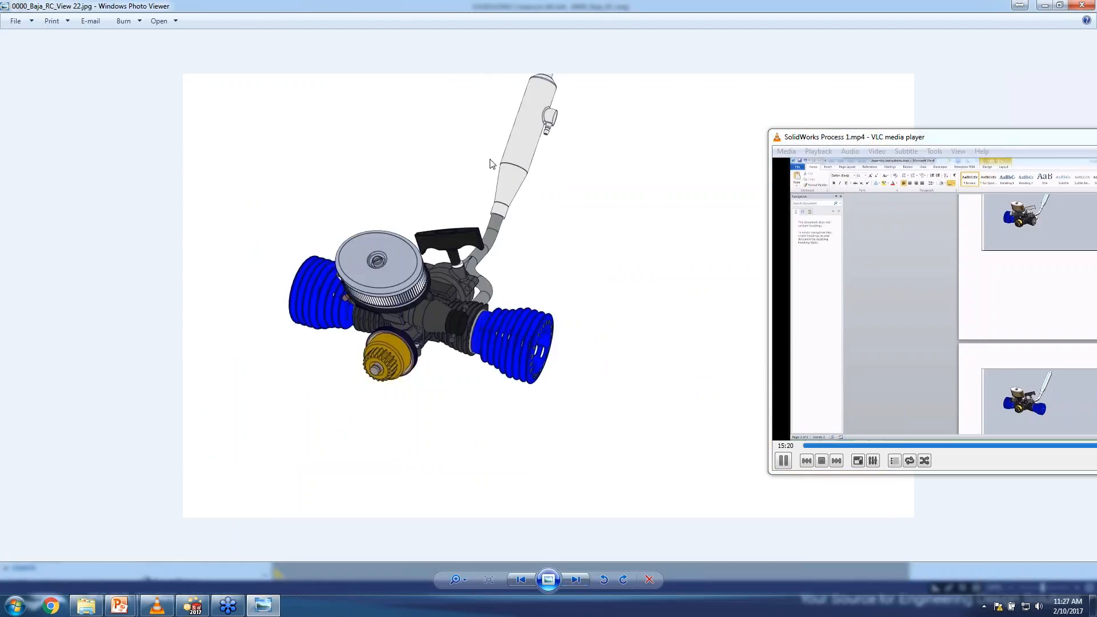
- Reduce the photo viewer from full screen, then close it and the 1~Publication folder window to return to SOLIDWORKS Composer
{"action": "left_click_drag", "start_coordinate": [649, 6], "coordinate": [633, 97]}
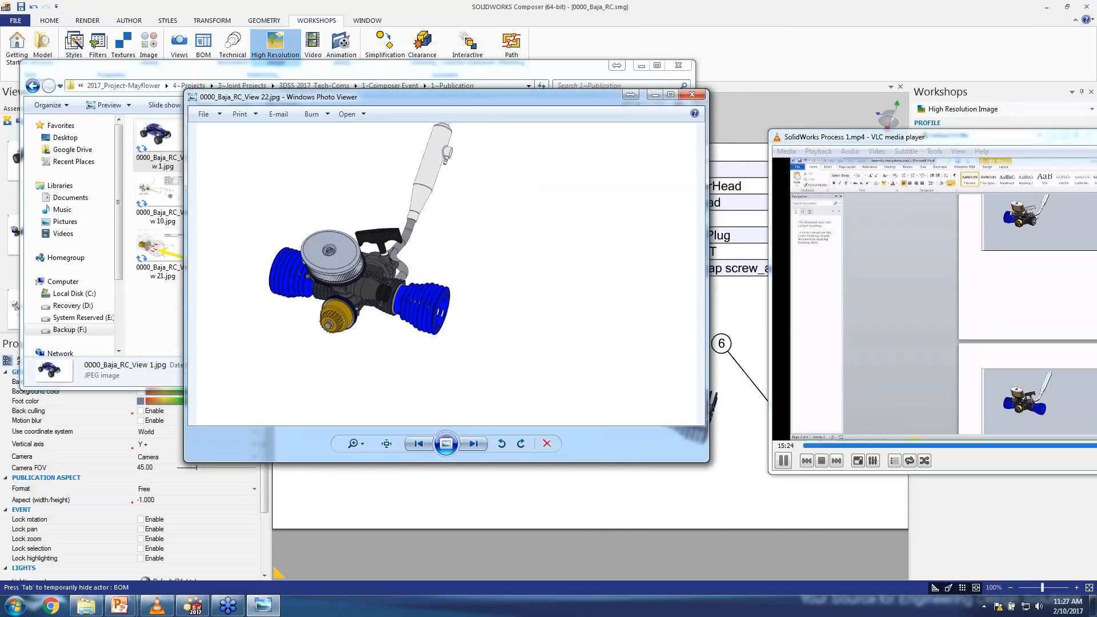
{"action": "left_click", "coordinate": [692, 94]}
{"action": "left_click", "coordinate": [678, 65]}
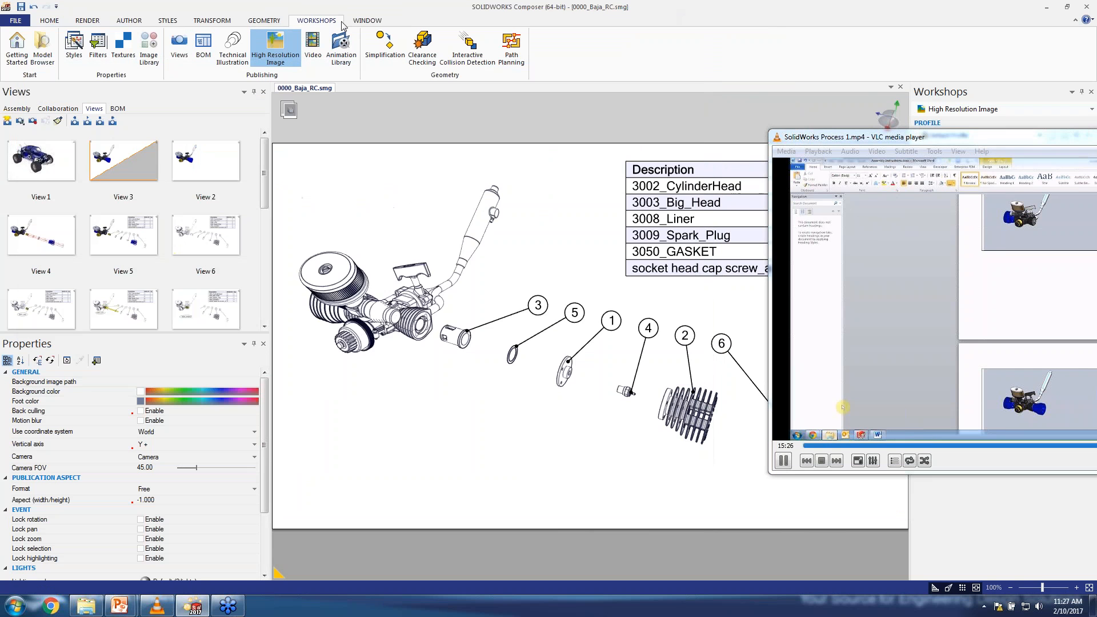
- Save the project as 0000_Baja_RC.smg on the Desktop in SOLIDWORKS Composer (.smg) format
{"action": "left_click", "coordinate": [16, 20]}
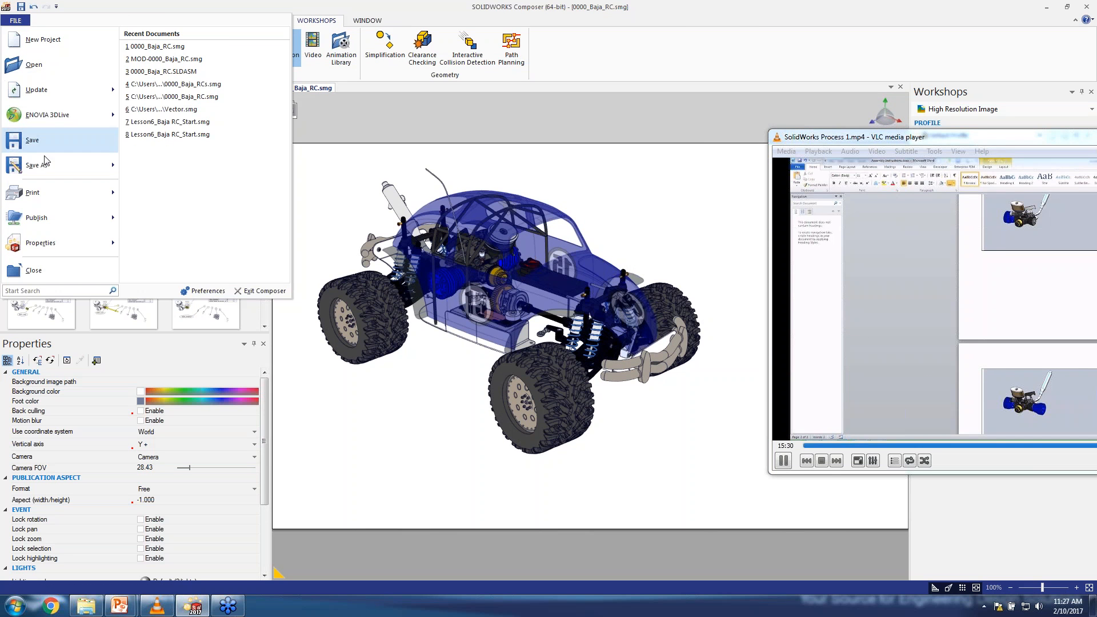
{"action": "left_click", "coordinate": [28, 139]}
{"action": "left_click_drag", "start_coordinate": [749, 59], "coordinate": [411, 37]}
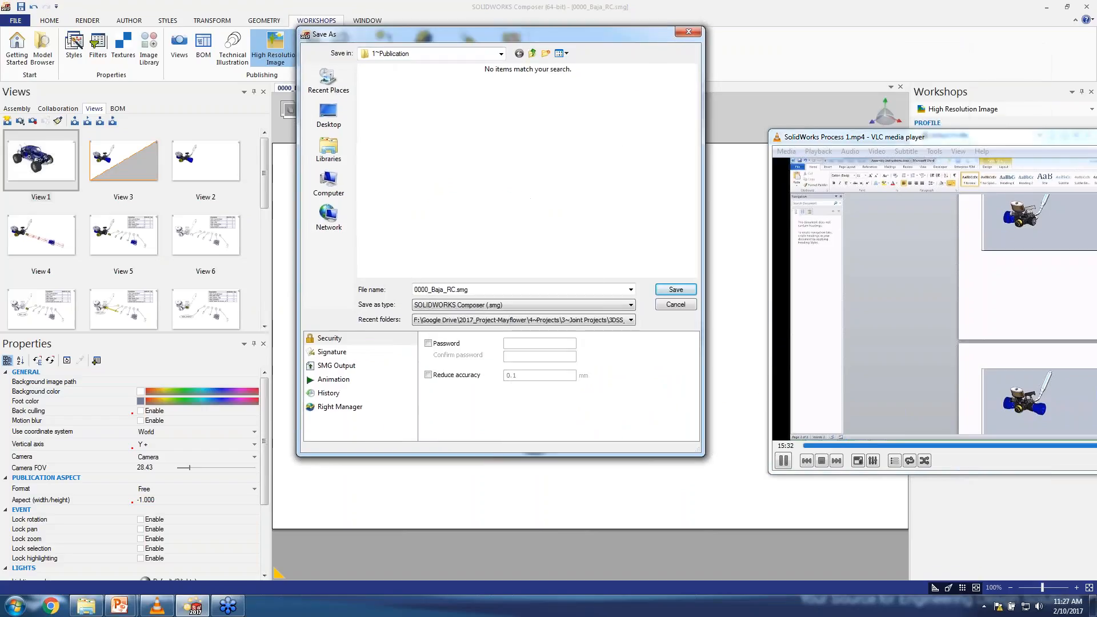
{"action": "left_click", "coordinate": [328, 114]}
{"action": "left_click", "coordinate": [676, 290]}
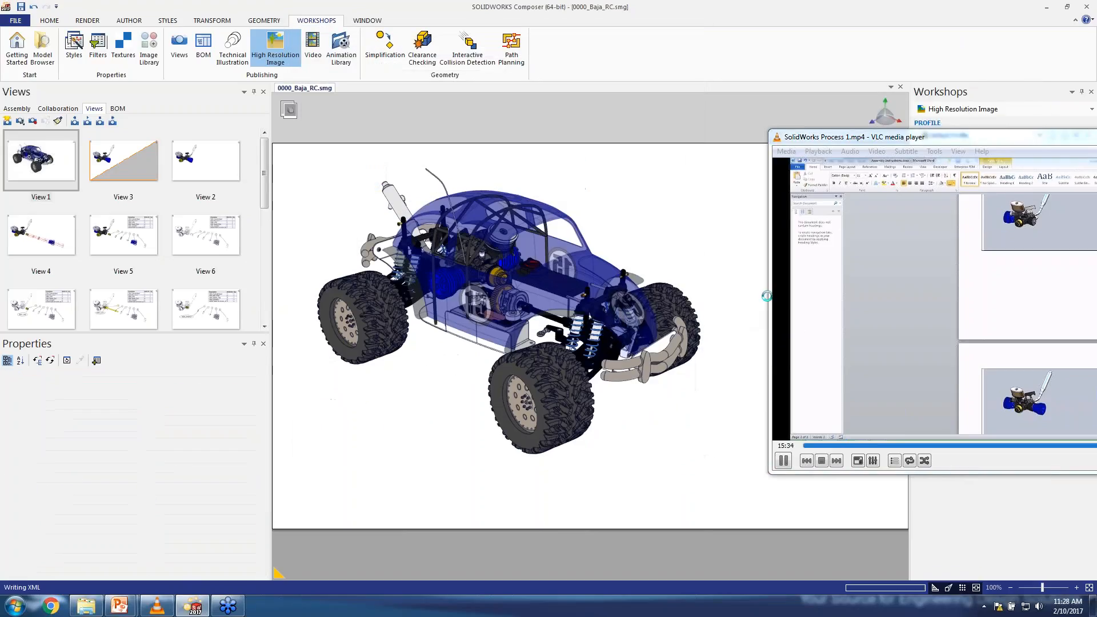
- Update the project's geometry from 0000_Baja_RC.SLDASM in the UPDATED SOLIDWORKS FILES folder
{"action": "left_click", "coordinate": [16, 20]}
{"action": "mouse_move", "coordinate": [49, 88]}
{"action": "left_click", "coordinate": [205, 50]}
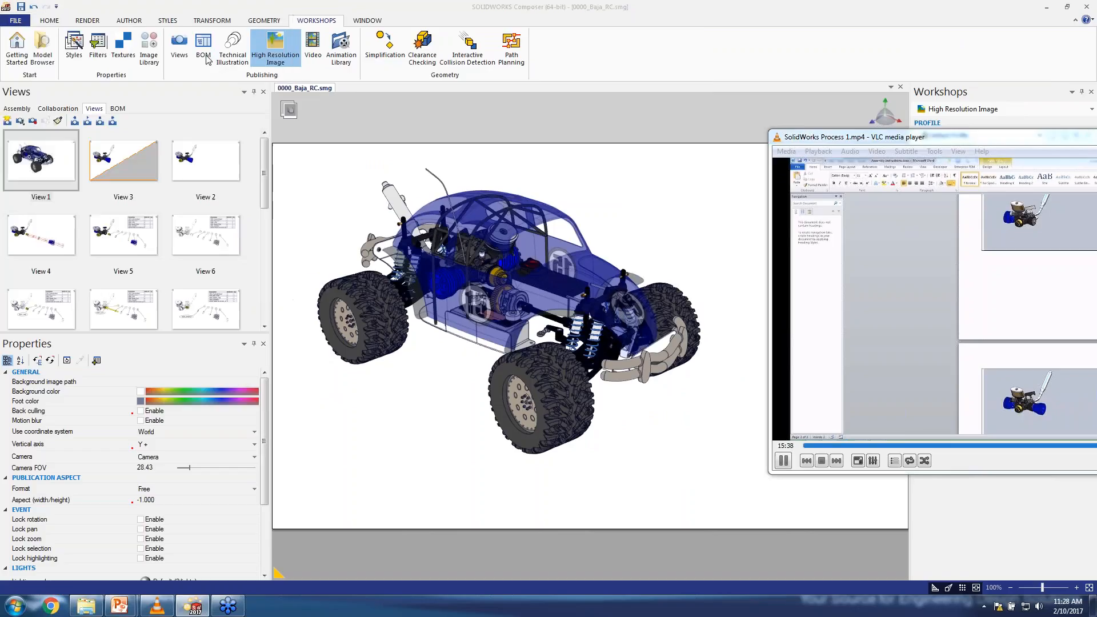
{"action": "left_click", "coordinate": [532, 53]}
{"action": "double_click", "coordinate": [417, 104]}
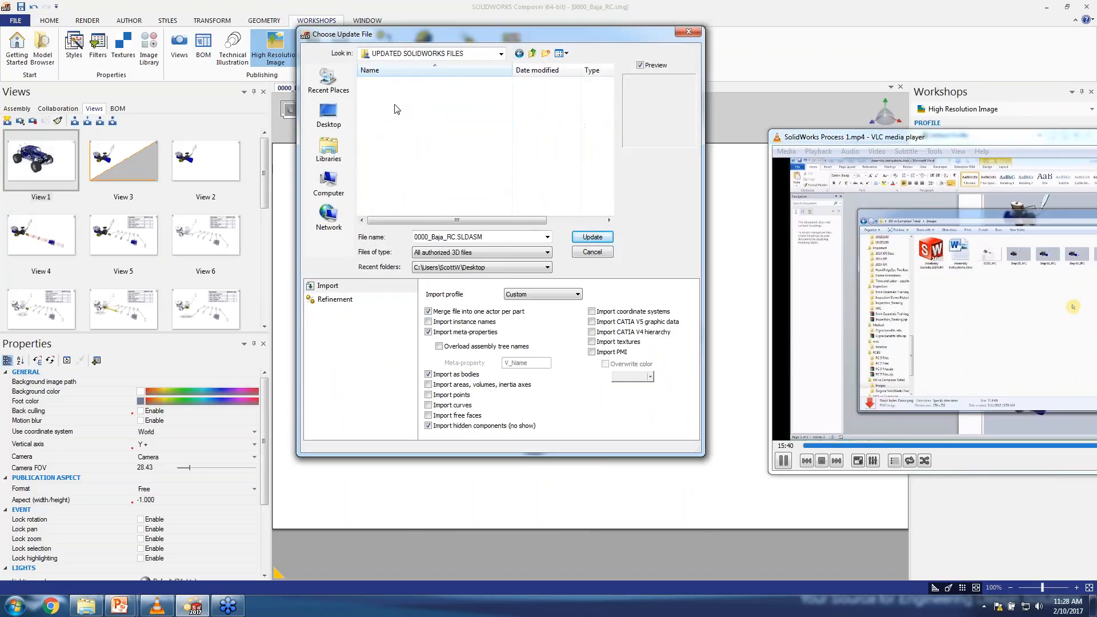
{"action": "left_click", "coordinate": [406, 82]}
{"action": "left_click", "coordinate": [591, 237]}
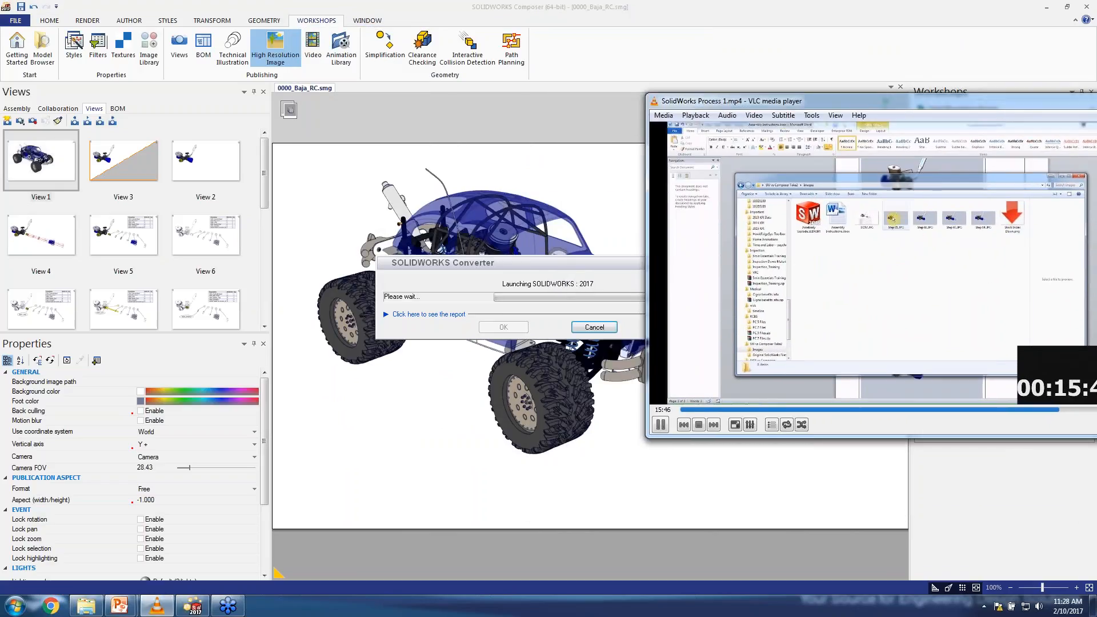
- Move the VLC window to the upper part of the screen and enlarge it to watch SolidWorks Process 1.mp4
{"action": "left_click_drag", "start_coordinate": [897, 102], "coordinate": [974, 149]}
{"action": "left_click_drag", "start_coordinate": [974, 156], "coordinate": [359, 359]}
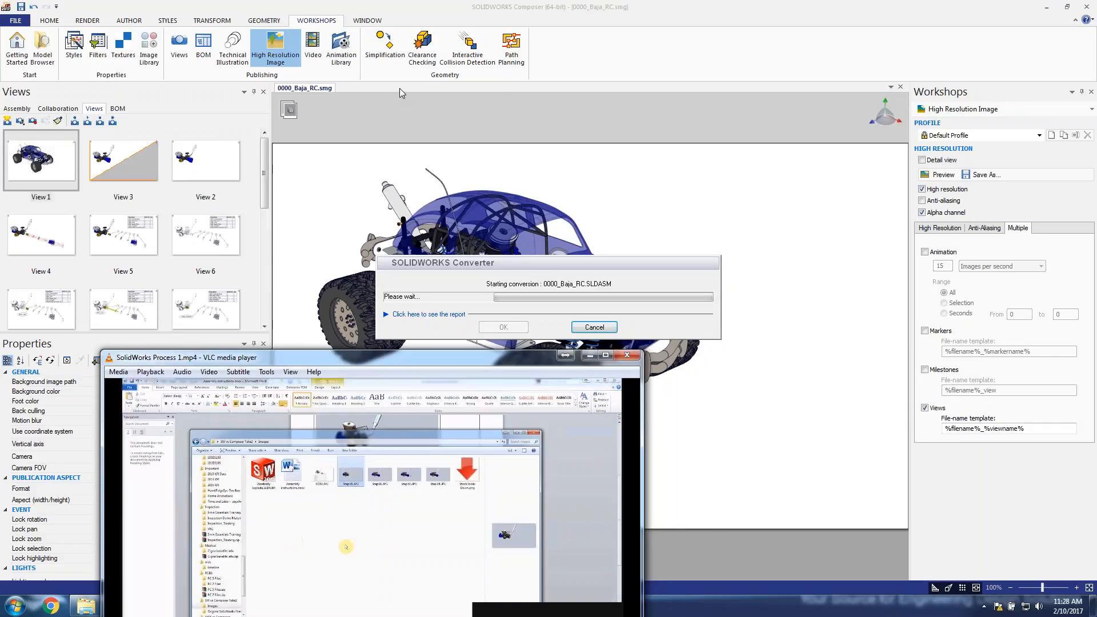
{"action": "left_click_drag", "start_coordinate": [378, 358], "coordinate": [362, 45]}
{"action": "left_click_drag", "start_coordinate": [647, 413], "coordinate": [745, 495]}
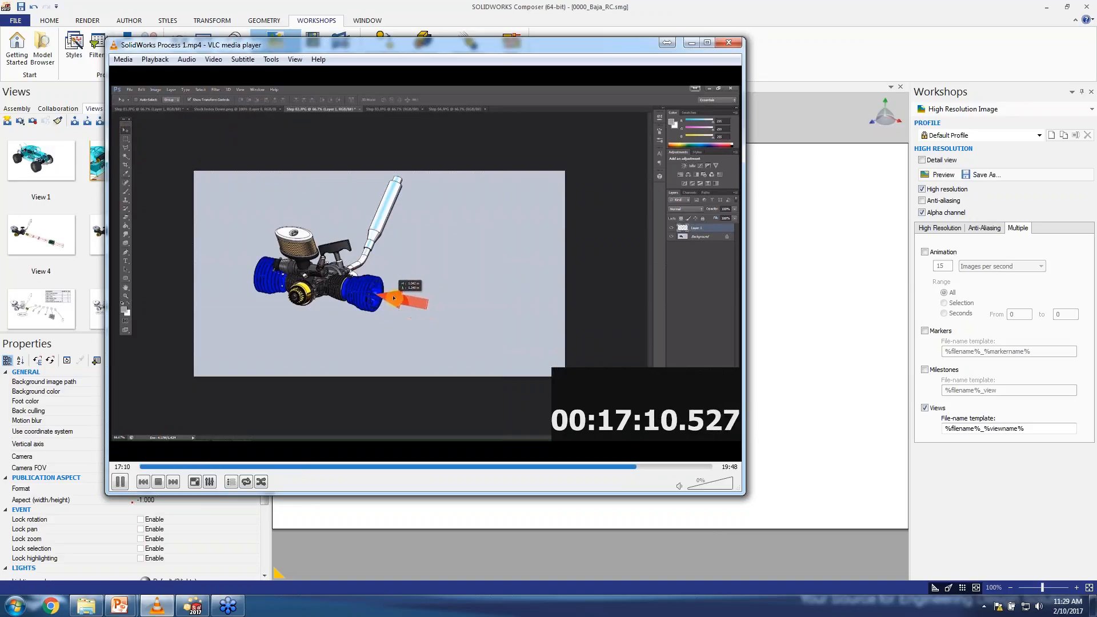
- Shrink the VLC window and move it aside so the updated Baja model is uncovered
{"action": "left_click_drag", "start_coordinate": [218, 45], "coordinate": [466, 286]}
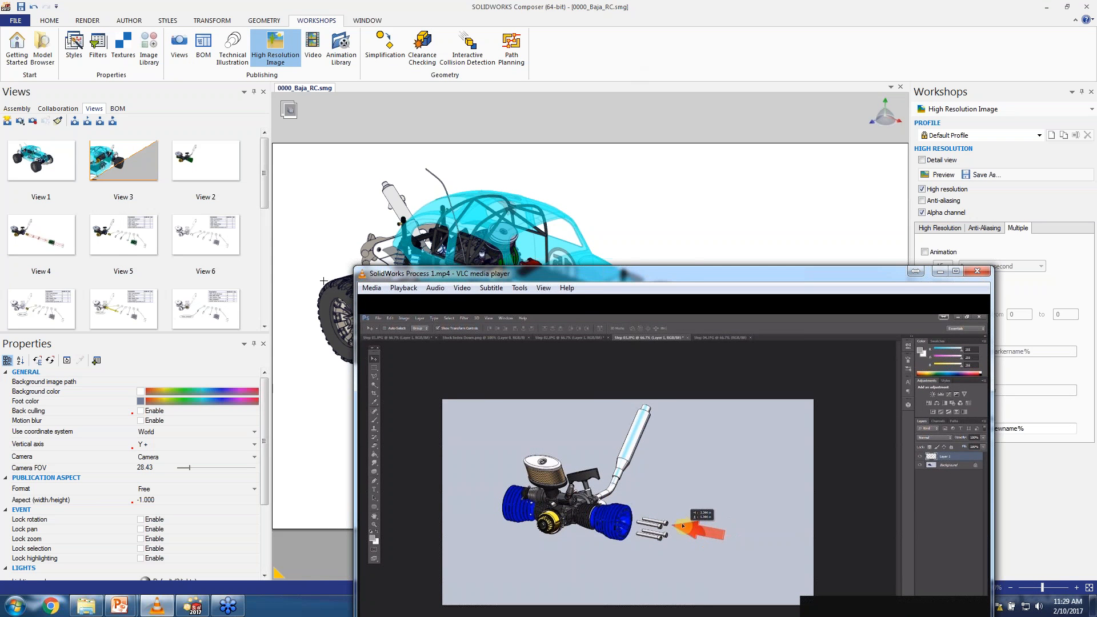
{"action": "left_click_drag", "start_coordinate": [354, 266], "coordinate": [537, 369]}
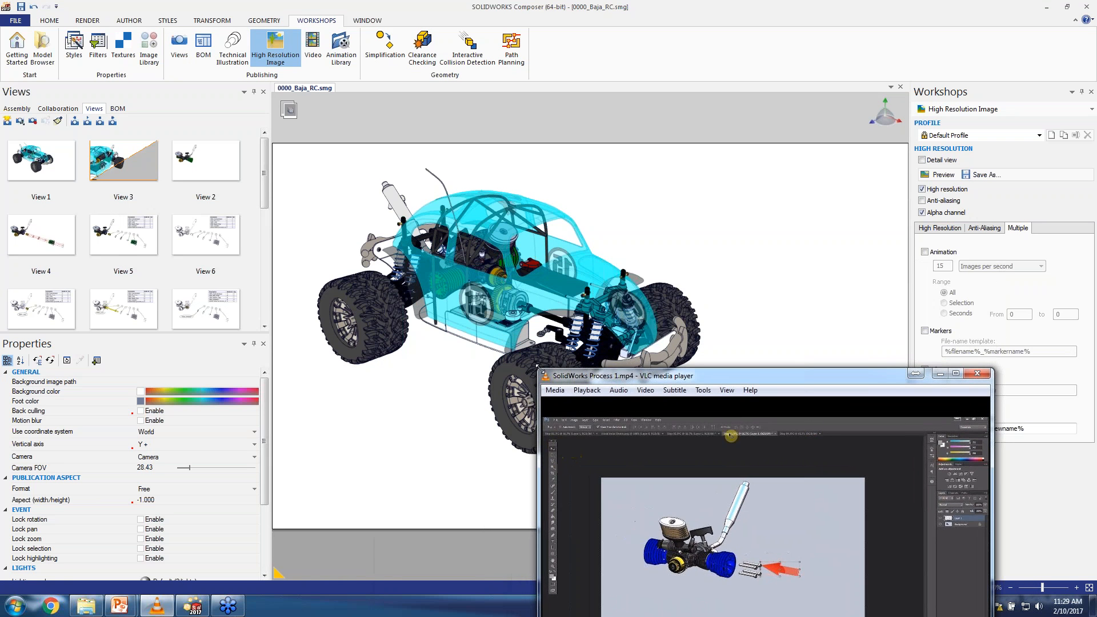
{"action": "left_click_drag", "start_coordinate": [738, 375], "coordinate": [852, 304]}
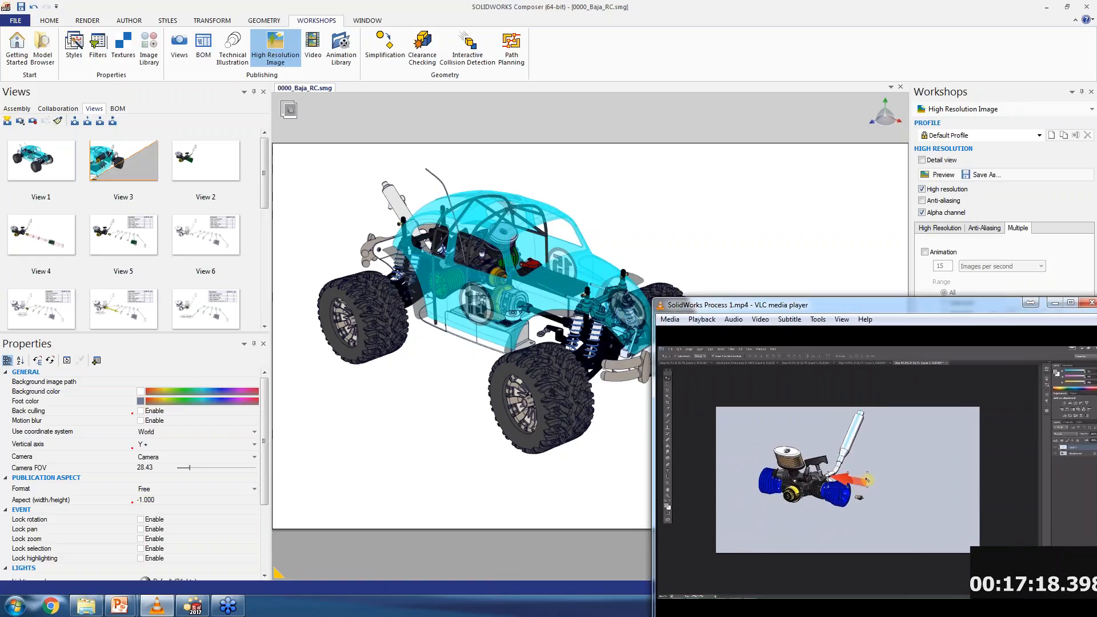
{"action": "left_click", "coordinate": [732, 242]}
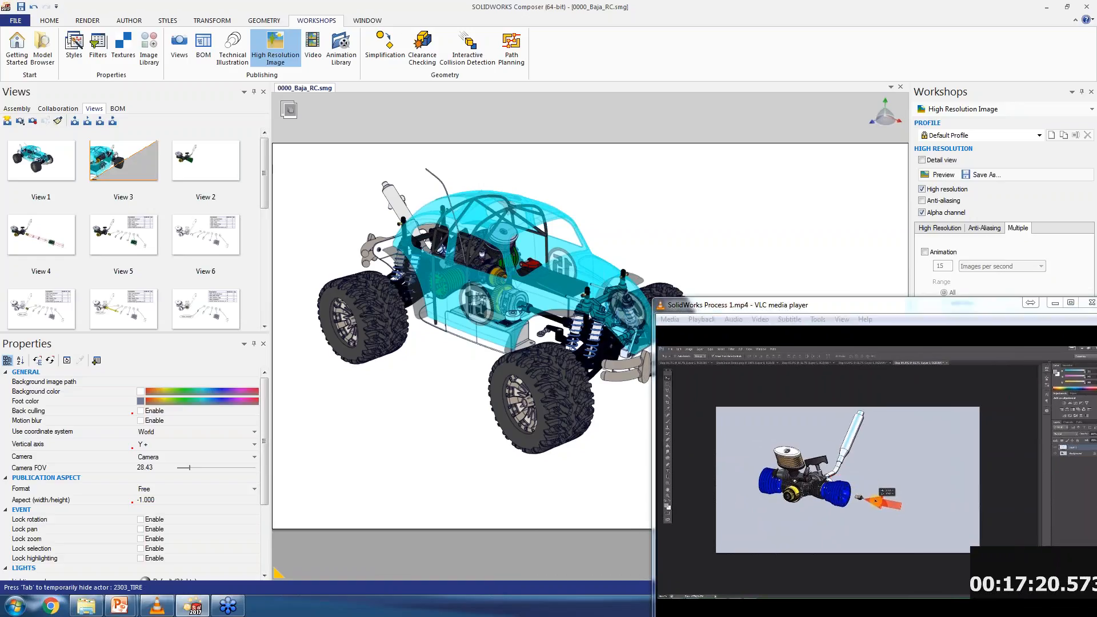
{"action": "left_click_drag", "start_coordinate": [656, 296], "coordinate": [769, 365]}
{"action": "left_click", "coordinate": [765, 303]}
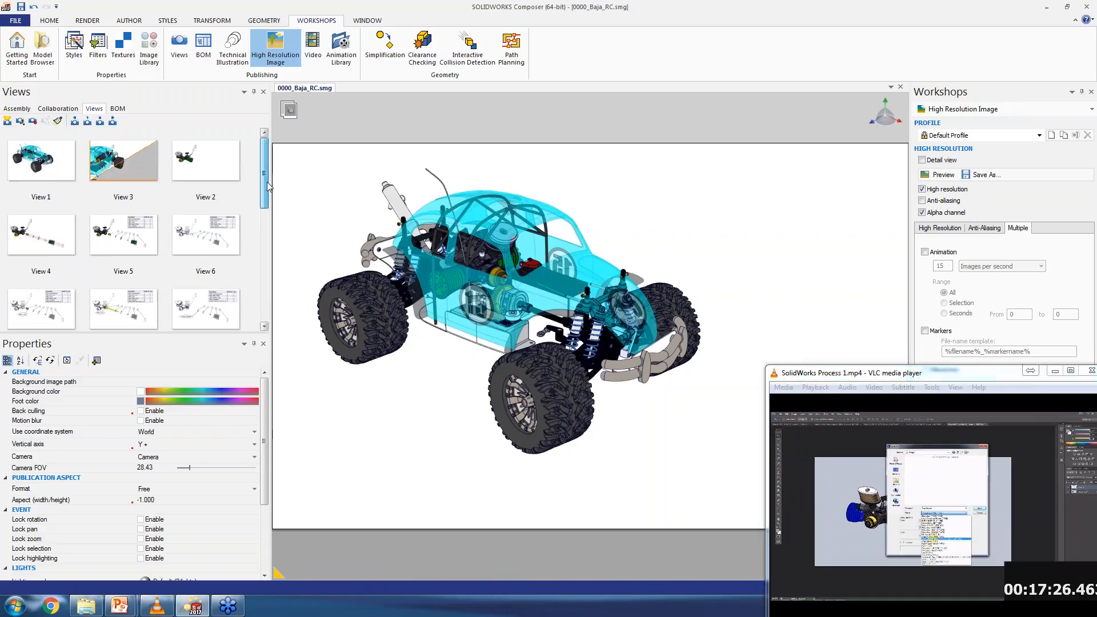
- Bring up View 4 and republish all views as JPEG images into the 1~Publication folder, replacing the earlier images
{"action": "left_click", "coordinate": [67, 230]}
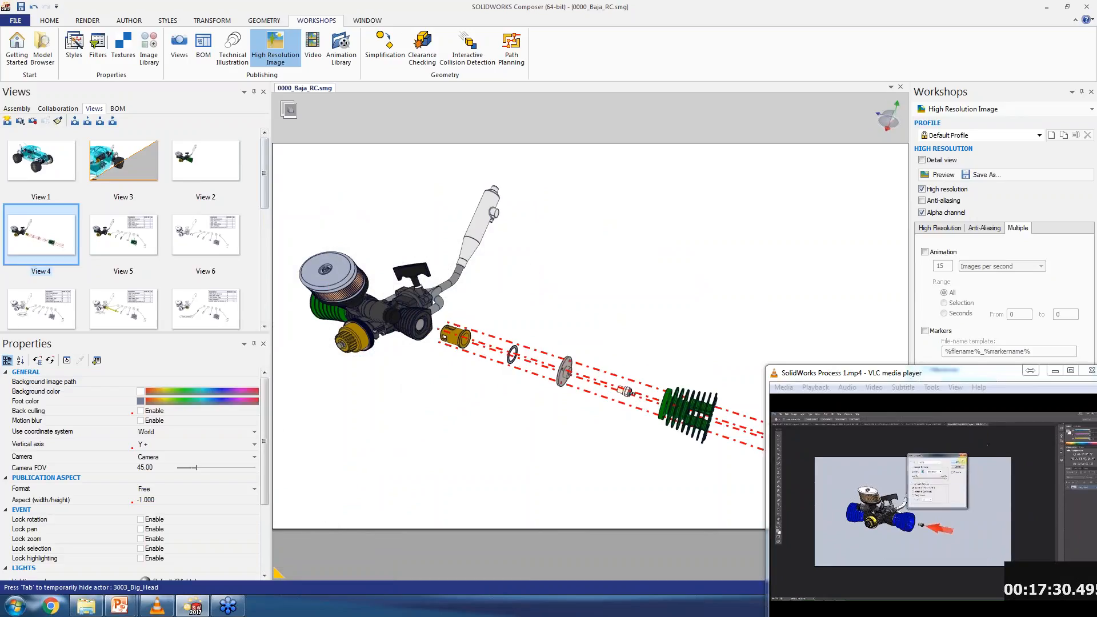
{"action": "left_click", "coordinate": [977, 177]}
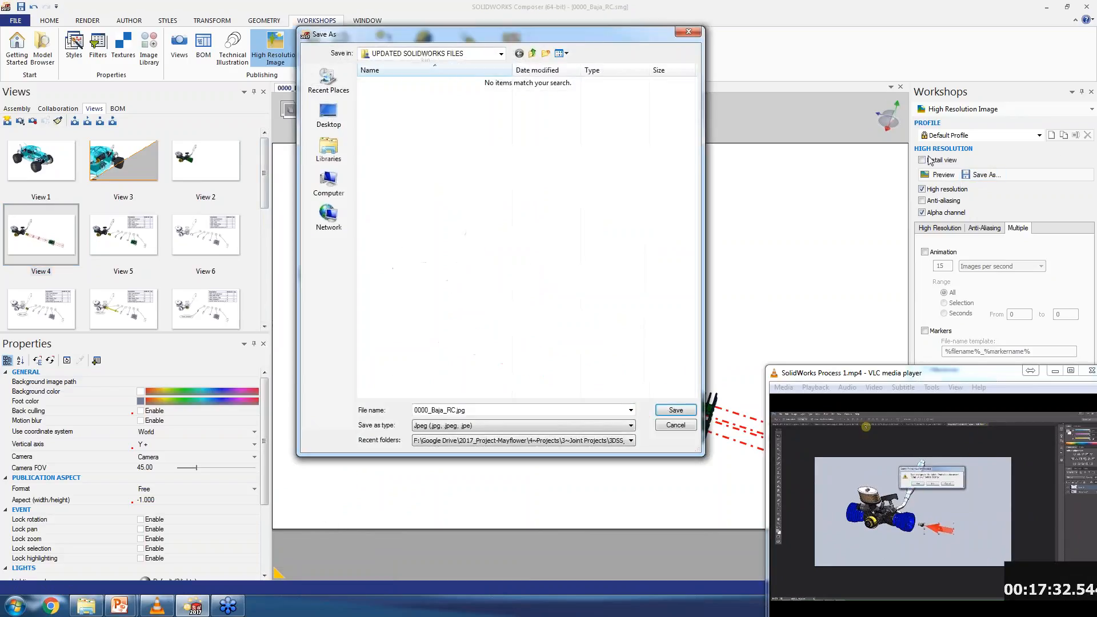
{"action": "left_click", "coordinate": [532, 53]}
{"action": "double_click", "coordinate": [401, 84]}
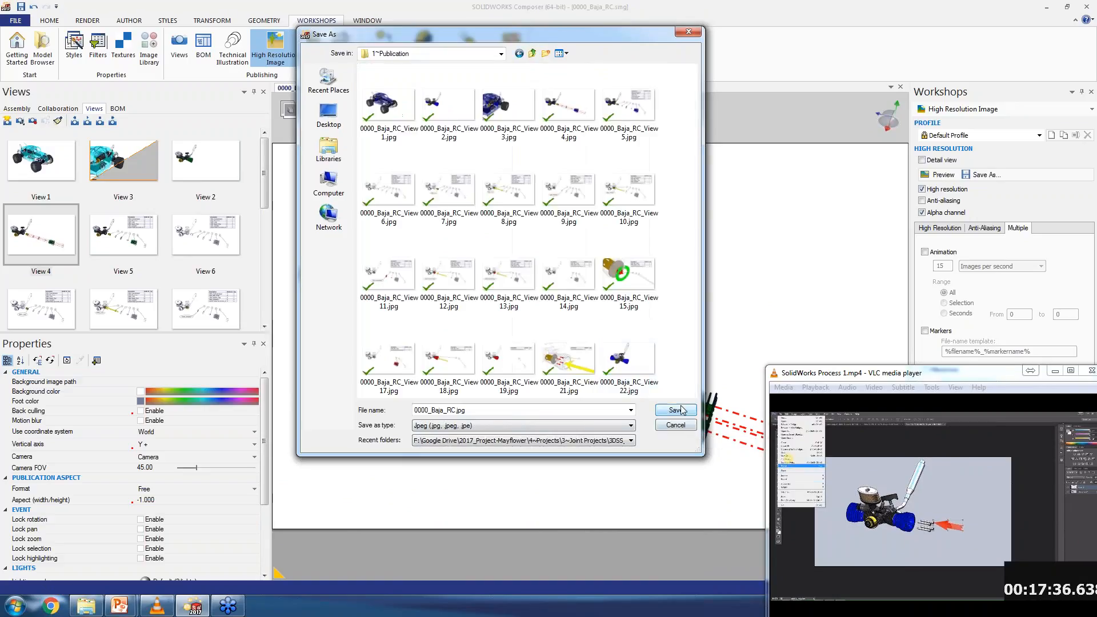
{"action": "left_click", "coordinate": [667, 411]}
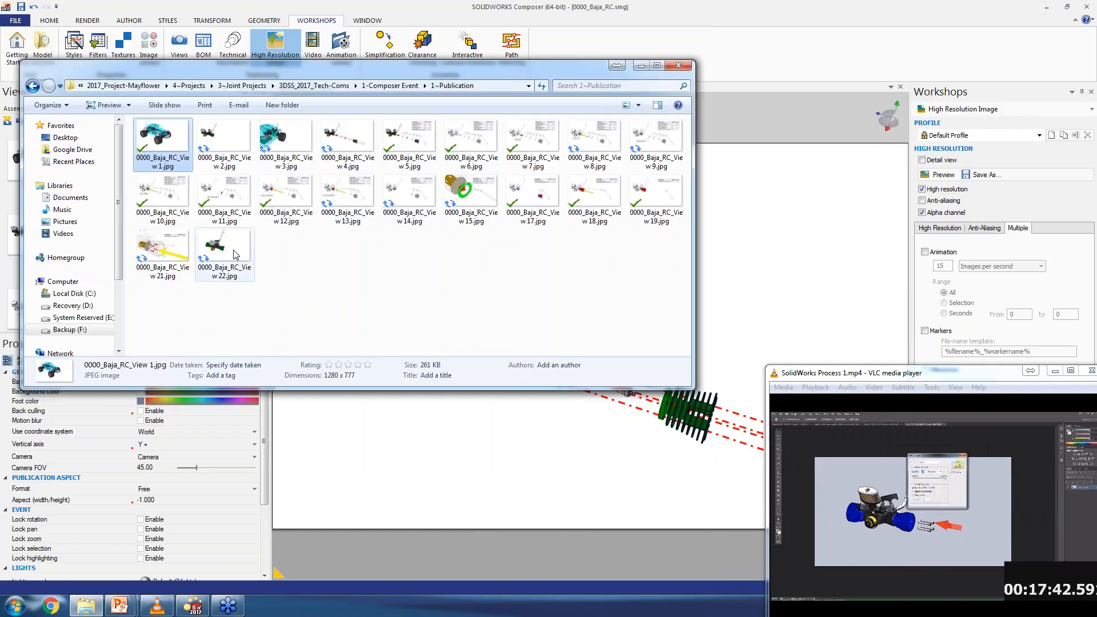
- Move the VLC window clear, open 0000_Baja_RC_View 7.jpg and page through the republished images to View 13
{"action": "left_click_drag", "start_coordinate": [885, 373], "coordinate": [851, 252]}
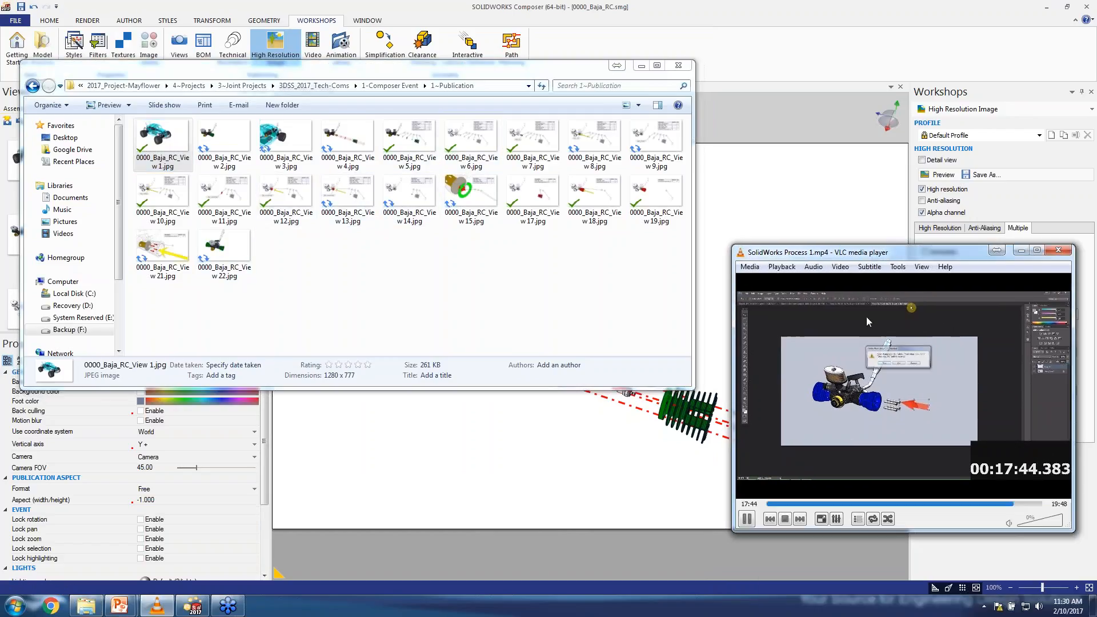
{"action": "double_click", "coordinate": [529, 154]}
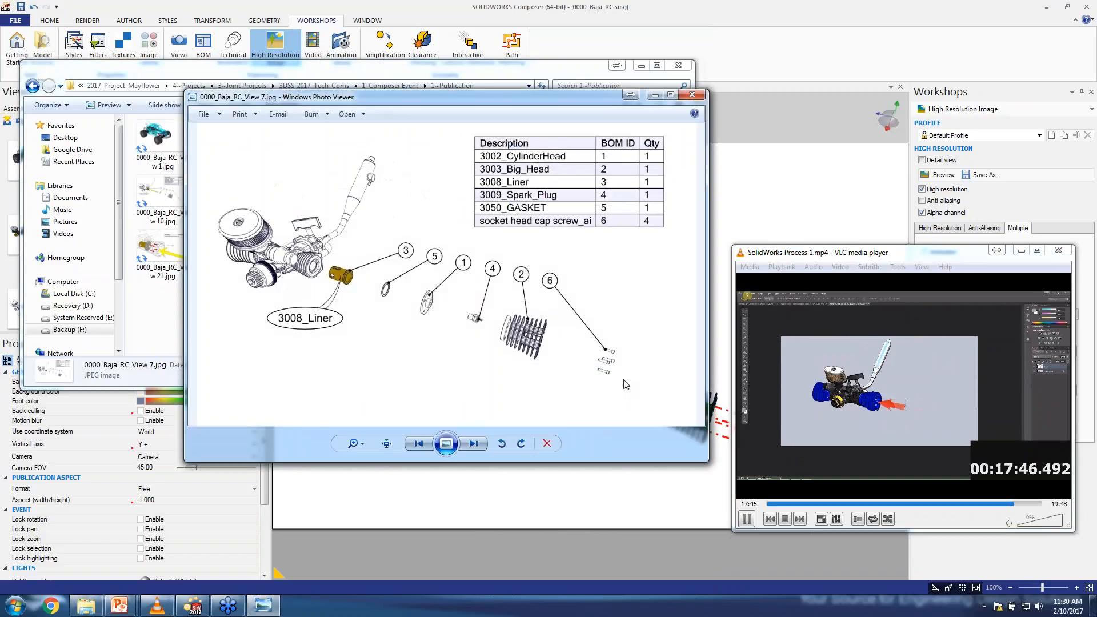
{"action": "key", "text": "Right"}
{"action": "key", "text": "Right"}
{"action": "key", "text": "Right"}
{"action": "key", "text": "Right"}
{"action": "key", "text": "Right"}
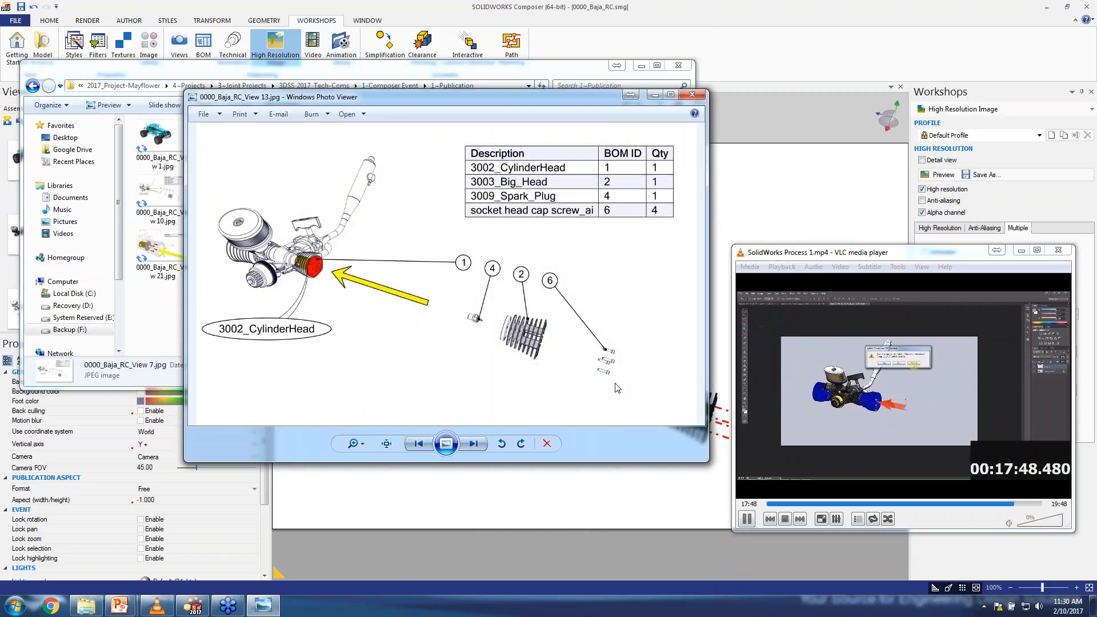
- Page through the republished images from View 13 to View 18 and close the image viewer
{"action": "key", "text": "Right"}
{"action": "key", "text": "Right"}
{"action": "key", "text": "Right"}
{"action": "key", "text": "Right"}
{"action": "key", "text": "Right"}
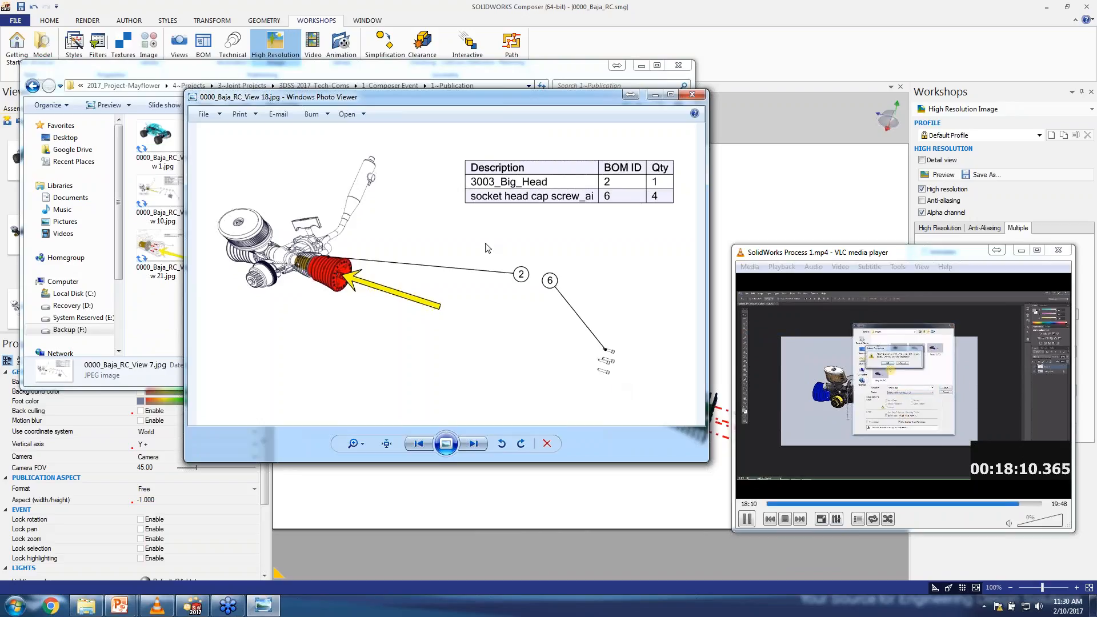
{"action": "left_click", "coordinate": [702, 95]}
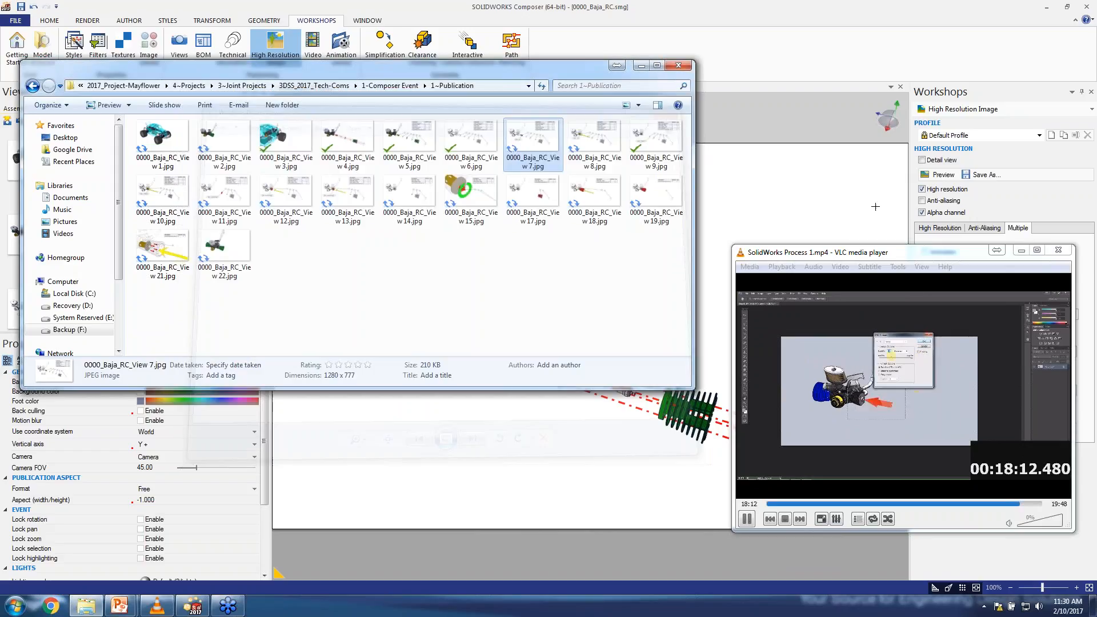
- Move the VLC window higher, return to the Composer project and bring up View 1 of the complete car
{"action": "left_click_drag", "start_coordinate": [857, 252], "coordinate": [853, 166]}
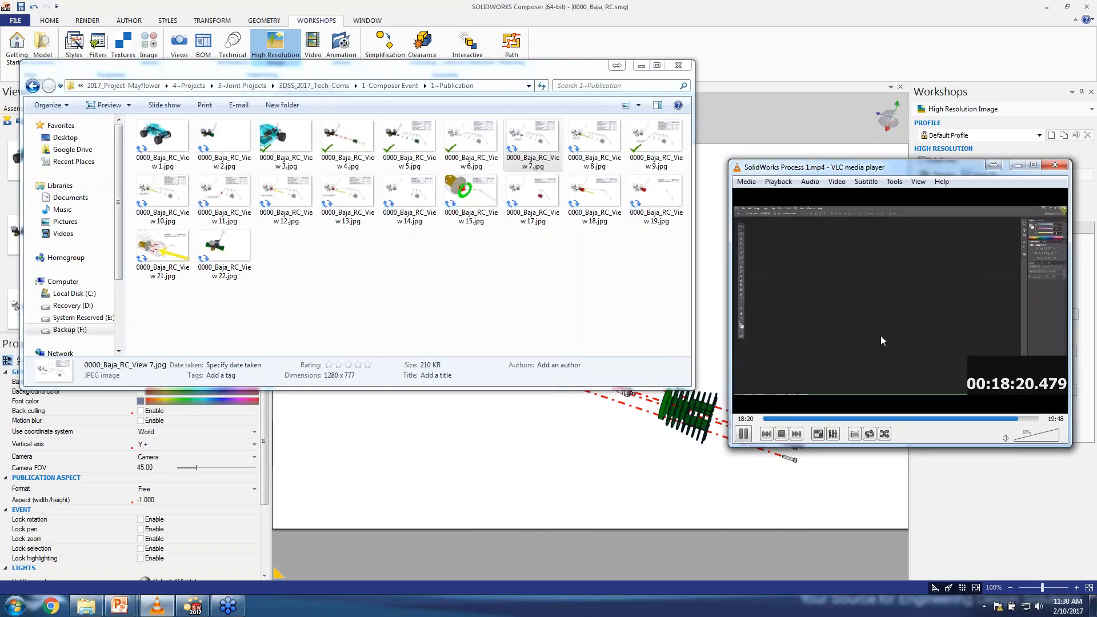
{"action": "left_click", "coordinate": [712, 37]}
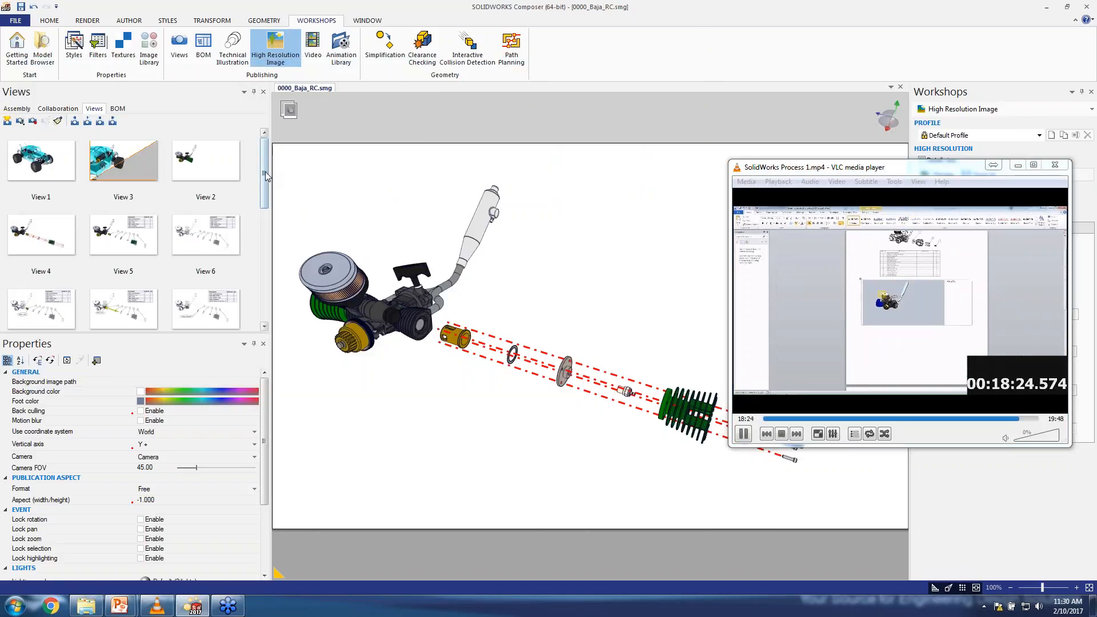
{"action": "left_click", "coordinate": [68, 157]}
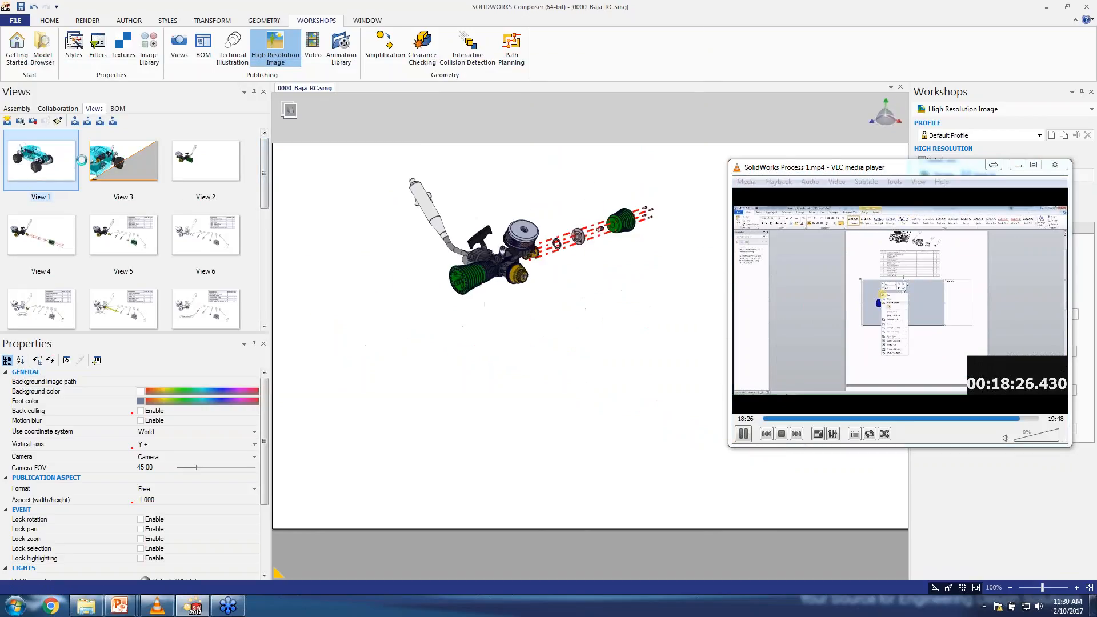
{"action": "left_click", "coordinate": [16, 20]}
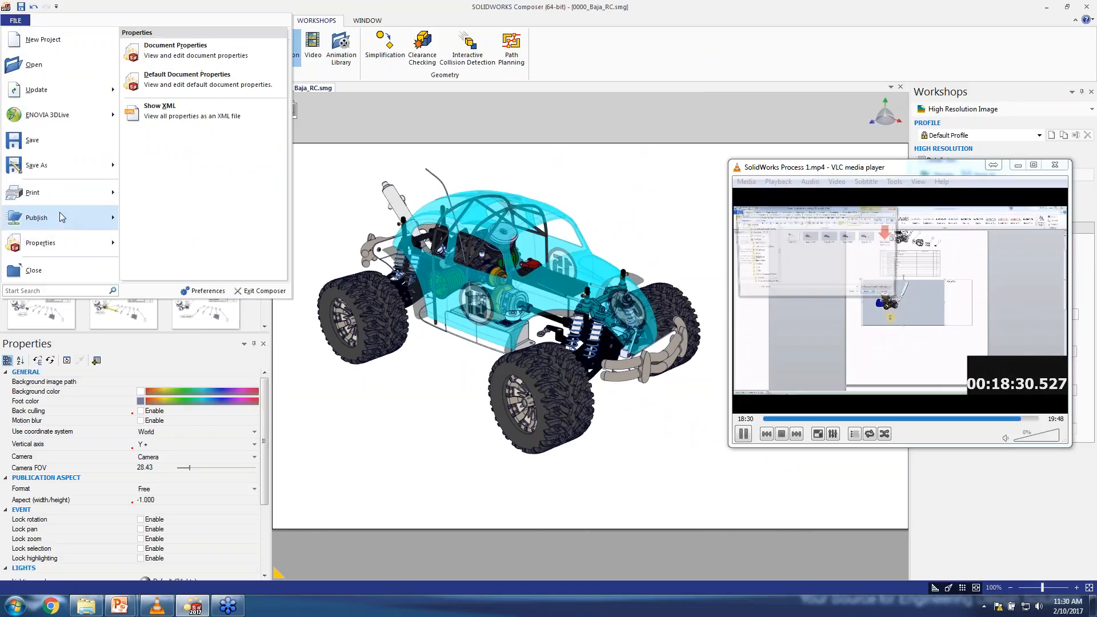
{"action": "mouse_move", "coordinate": [60, 214]}
{"action": "left_click", "coordinate": [172, 79]}
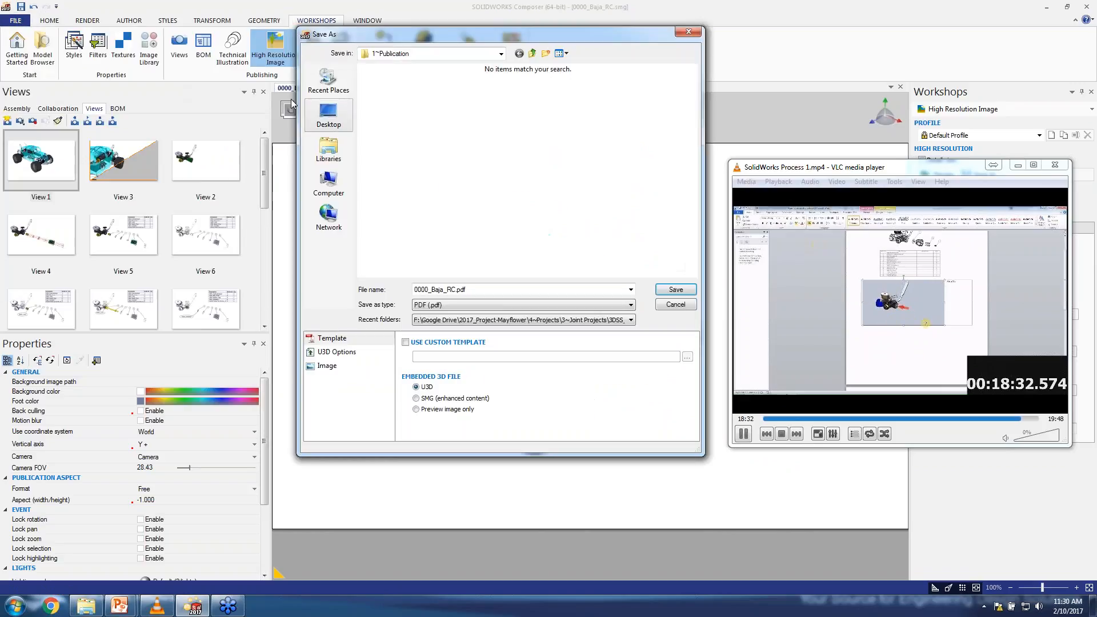
{"action": "left_click", "coordinate": [665, 305]}
- Start printing all views to the CutePDF Writer printer and set the page orientation to Landscape
{"action": "left_click", "coordinate": [15, 20]}
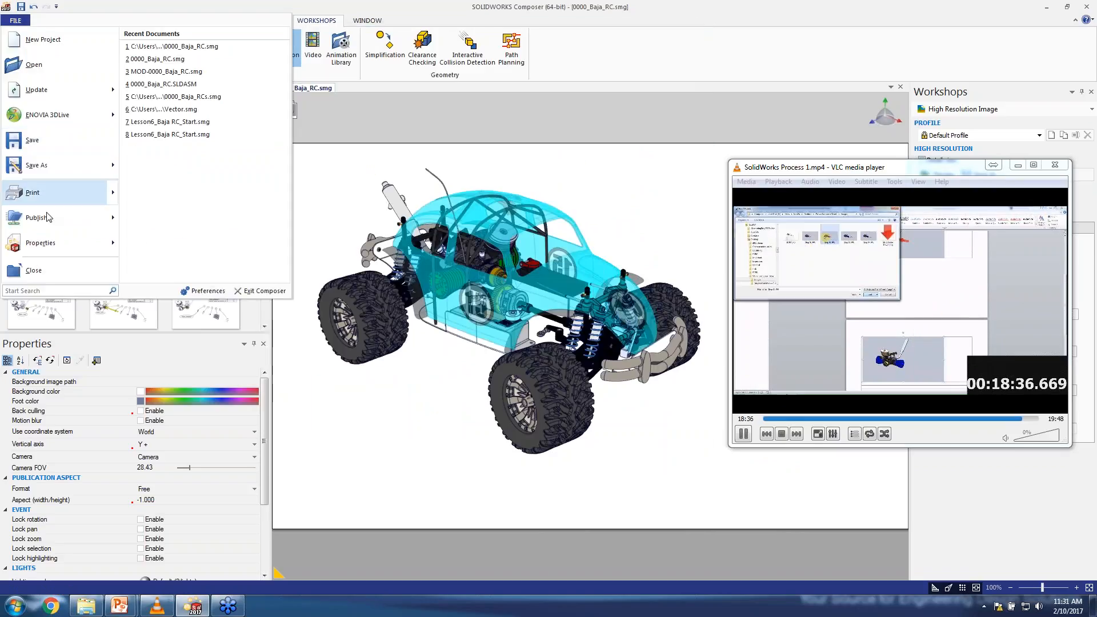
{"action": "mouse_move", "coordinate": [63, 200]}
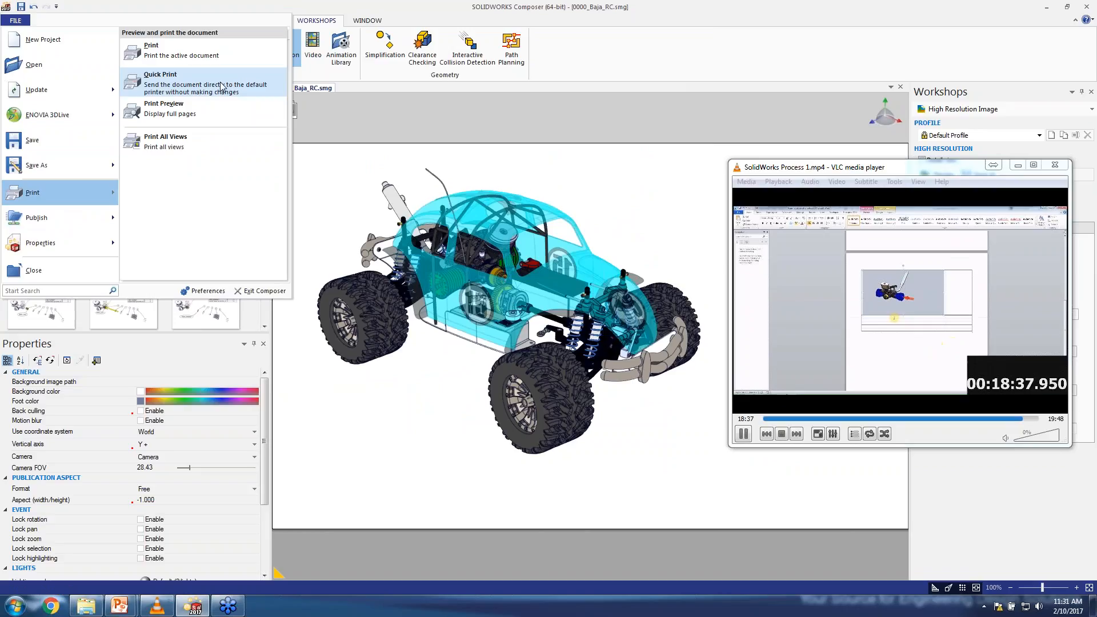
{"action": "left_click", "coordinate": [150, 140]}
{"action": "left_click", "coordinate": [532, 240]}
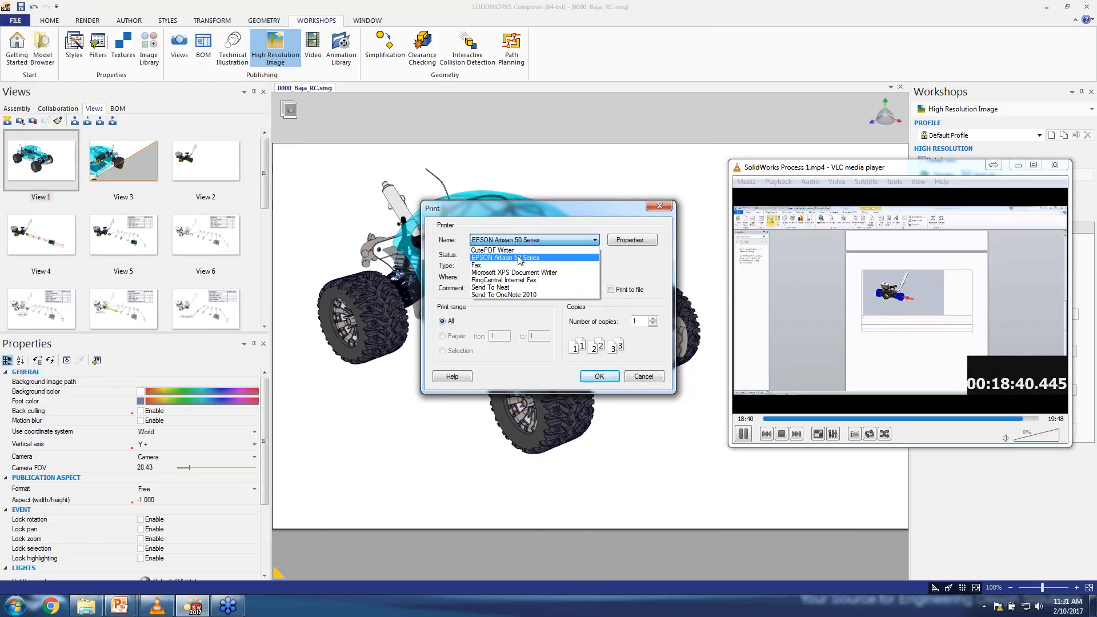
{"action": "left_click", "coordinate": [499, 251]}
{"action": "left_click", "coordinate": [628, 239]}
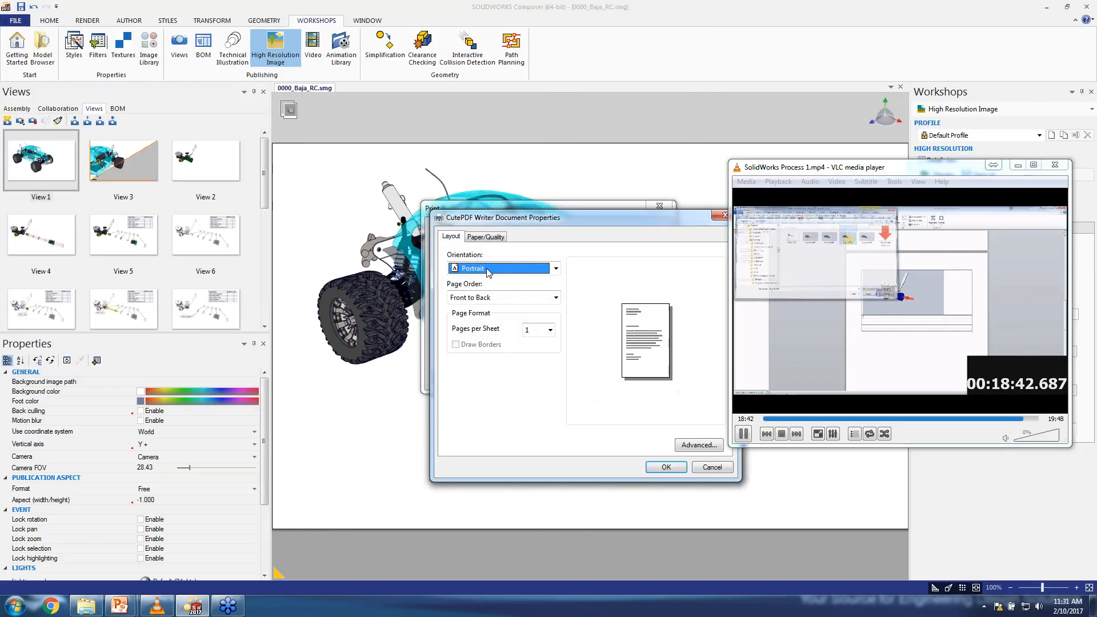
{"action": "left_click", "coordinate": [483, 268]}
{"action": "left_click", "coordinate": [479, 292]}
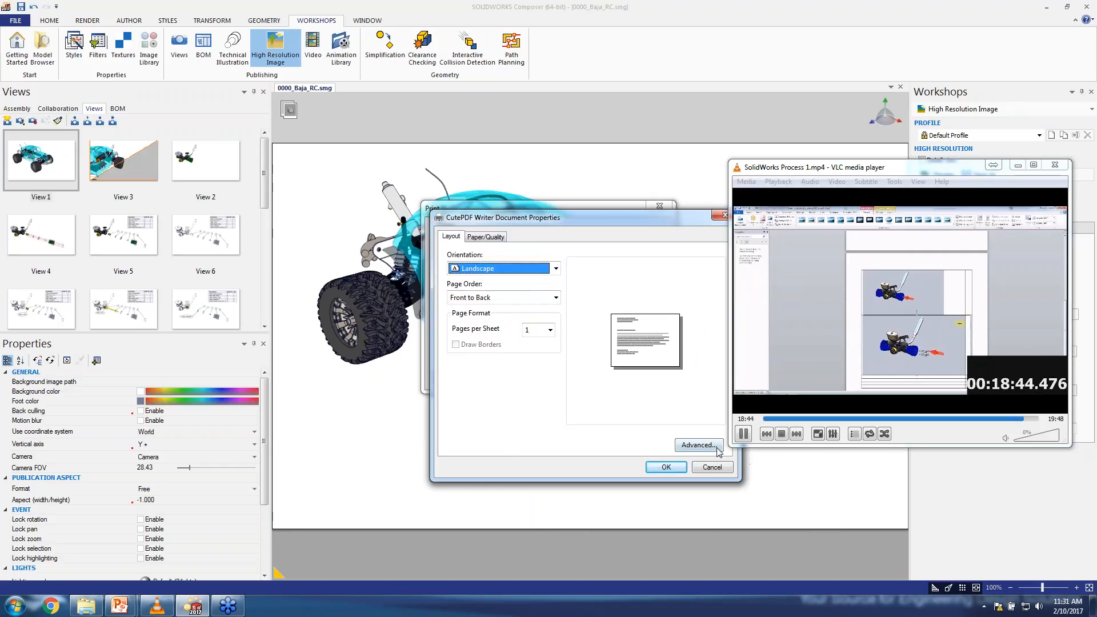
- Set the paper size to Legal and print quality to 4000dpi, print all views, and cancel saving 0000_Baja_RC.pdf
{"action": "left_click", "coordinate": [698, 444]}
{"action": "left_click", "coordinate": [515, 258]}
{"action": "left_click", "coordinate": [652, 259]}
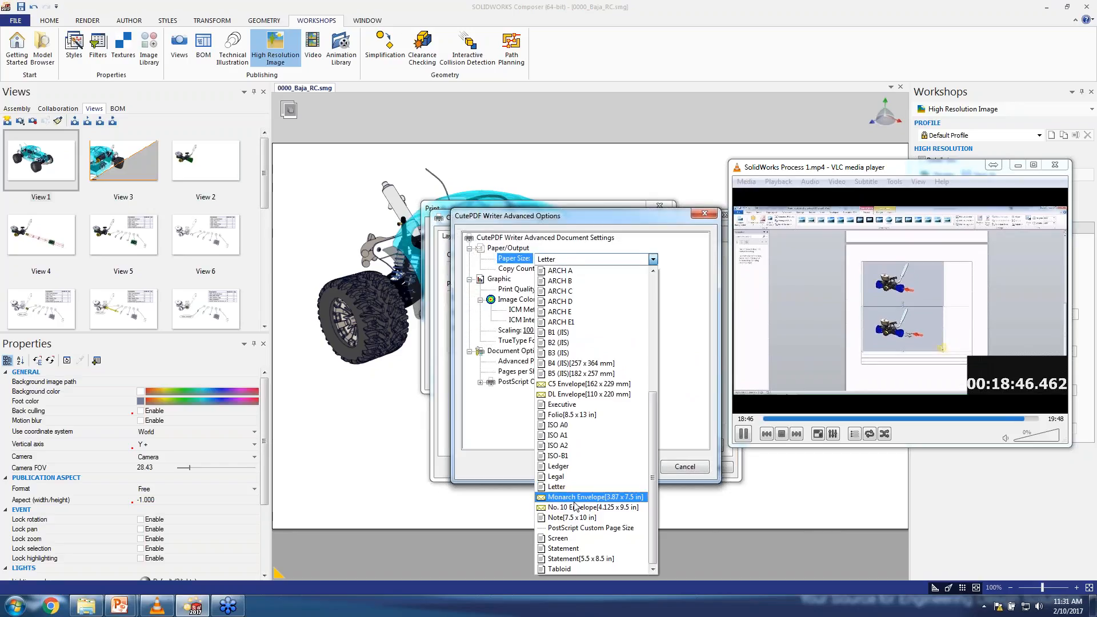
{"action": "left_click", "coordinate": [571, 477]}
{"action": "left_click", "coordinate": [552, 288]}
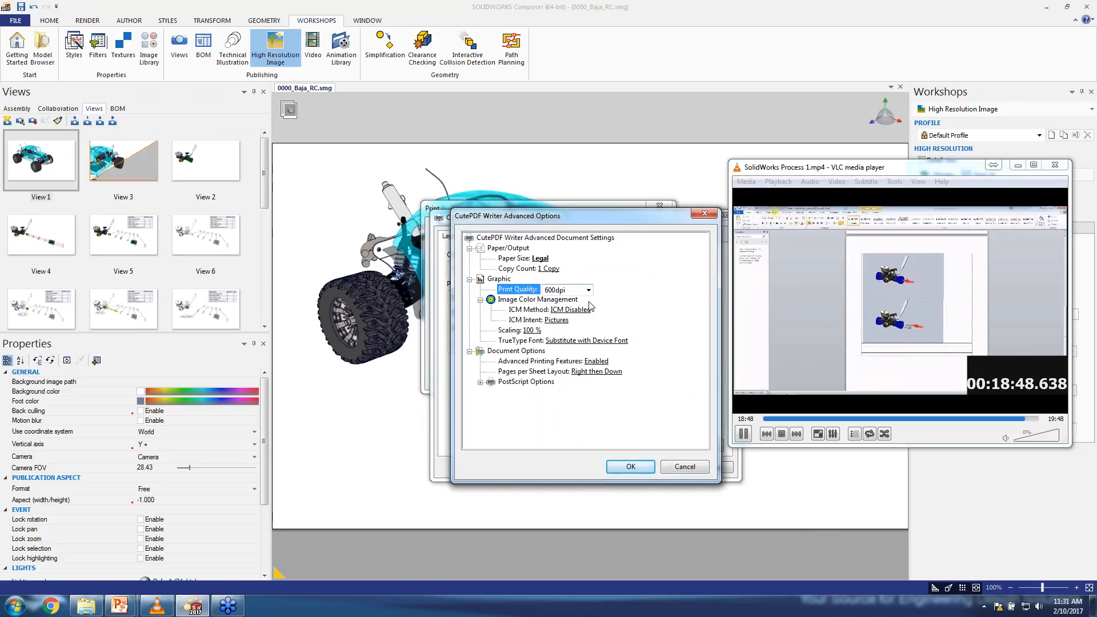
{"action": "left_click", "coordinate": [588, 290]}
{"action": "left_click", "coordinate": [565, 380]}
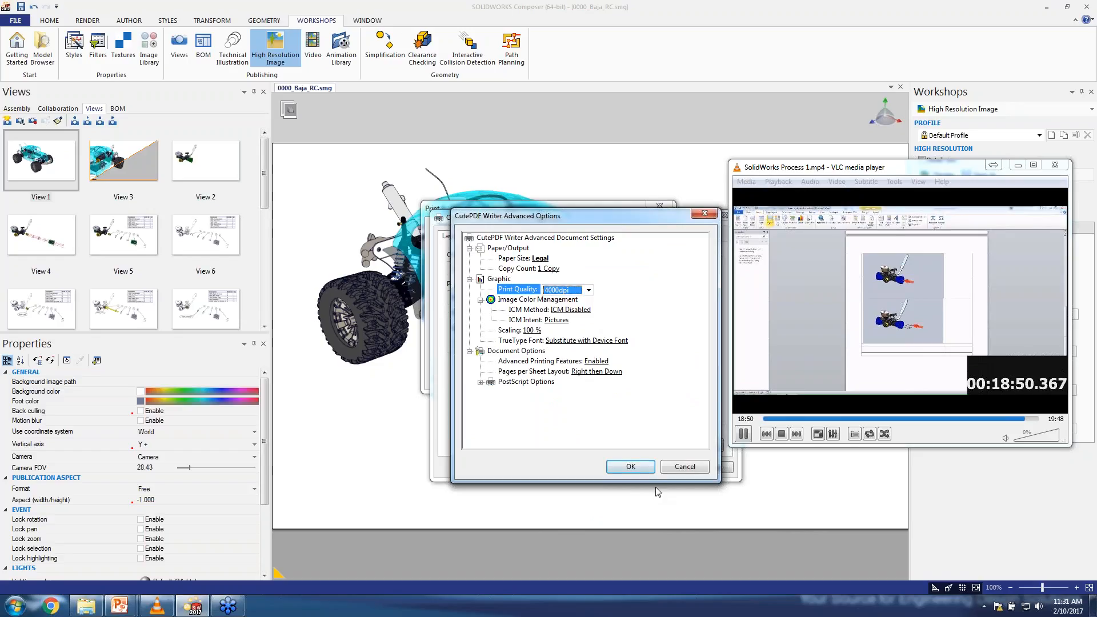
{"action": "left_click", "coordinate": [630, 466]}
{"action": "left_click", "coordinate": [665, 466]}
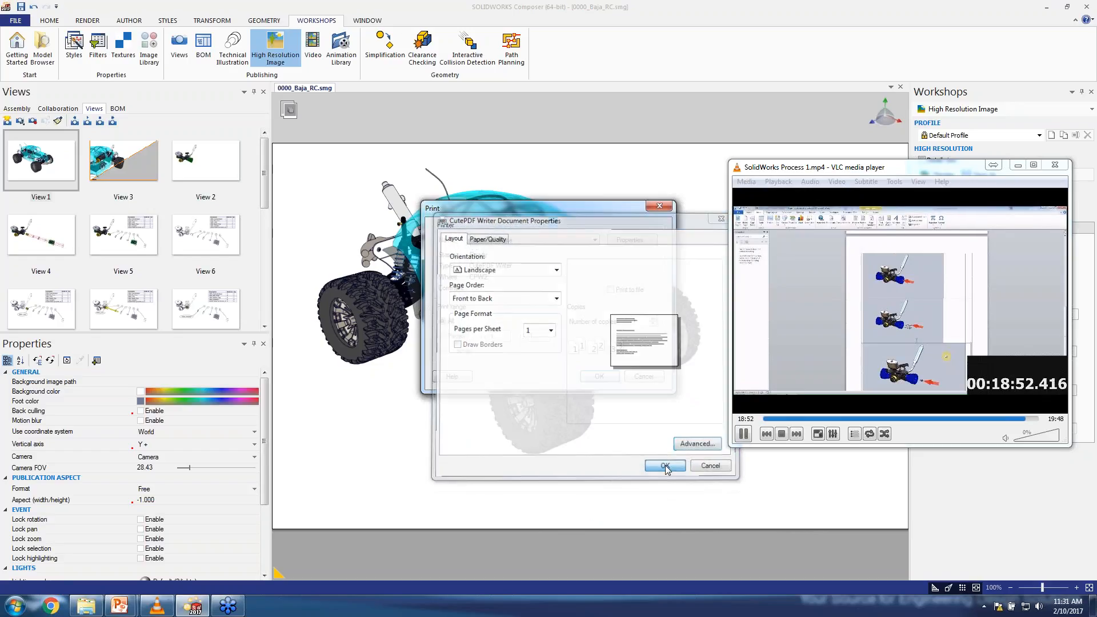
{"action": "left_click", "coordinate": [584, 375]}
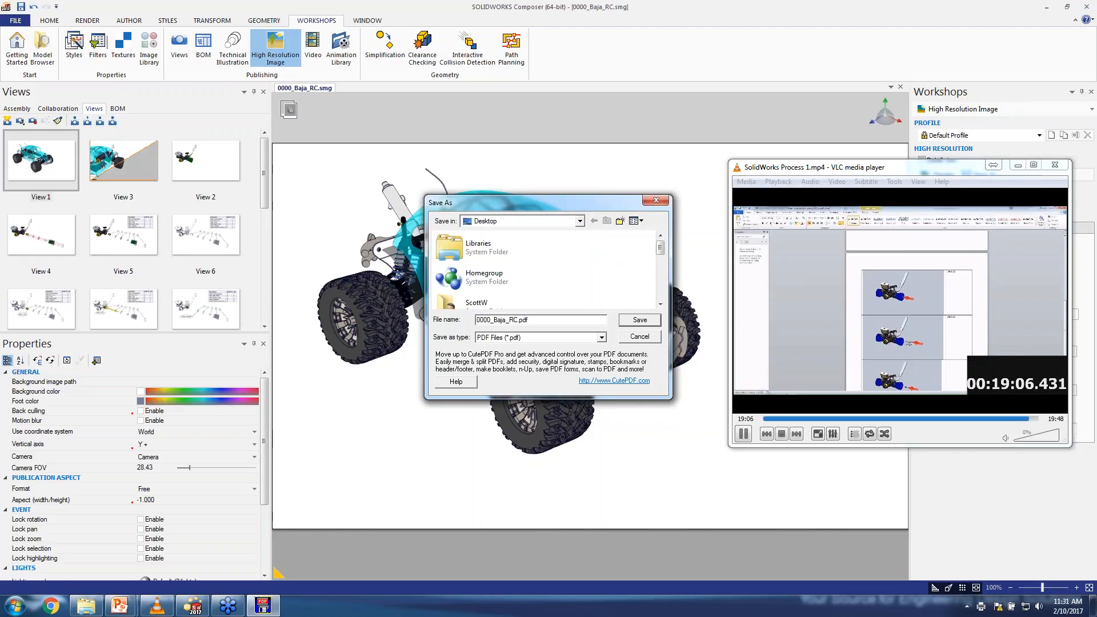
{"action": "left_click", "coordinate": [640, 337]}
- Minimize Composer, end the slide show, move the windows off the desktop icons and open 0000_Baja_RC.pdf in Acrobat Reader
{"action": "left_click", "coordinate": [1047, 7]}
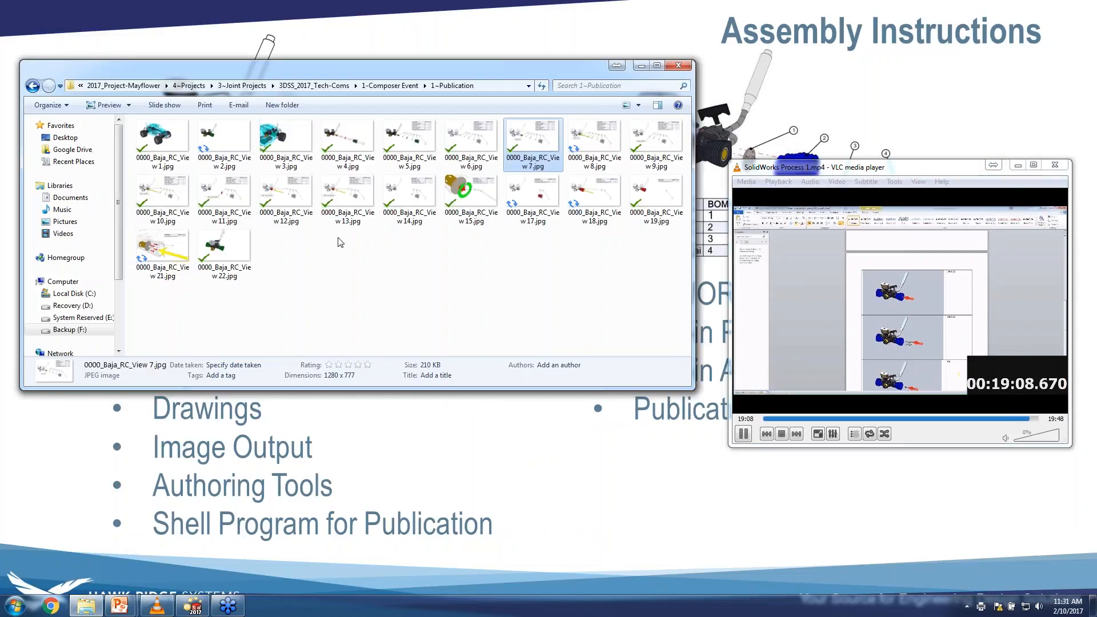
{"action": "left_click", "coordinate": [589, 29]}
{"action": "key", "text": "Escape"}
{"action": "left_click_drag", "start_coordinate": [482, 7], "coordinate": [599, 56]}
{"action": "left_click_drag", "start_coordinate": [152, 72], "coordinate": [322, 52]}
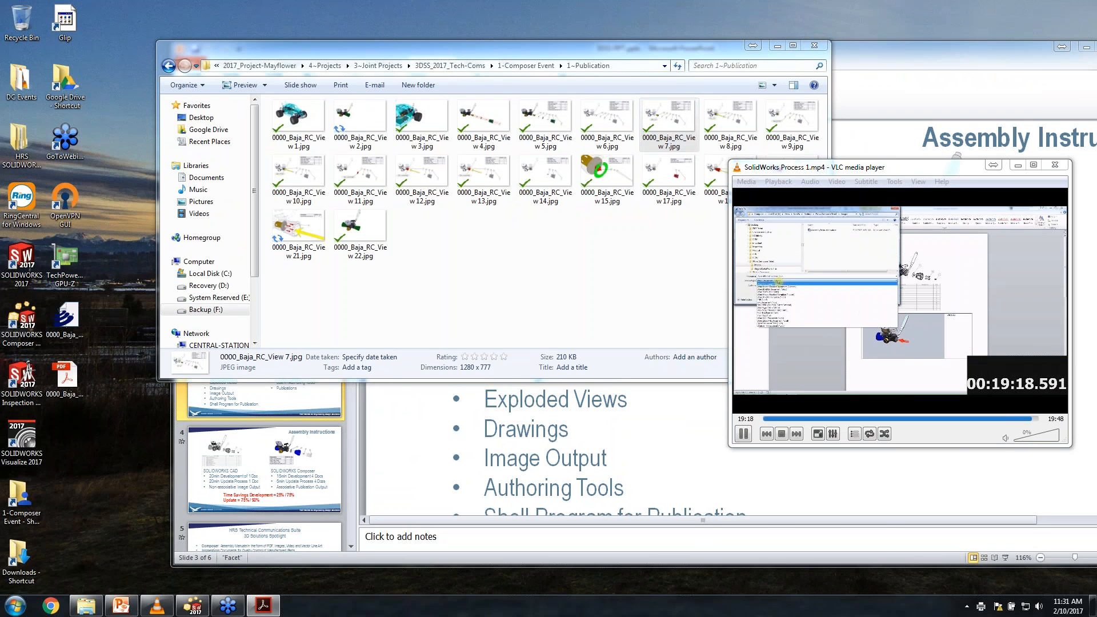
{"action": "double_click", "coordinate": [416, 147]}
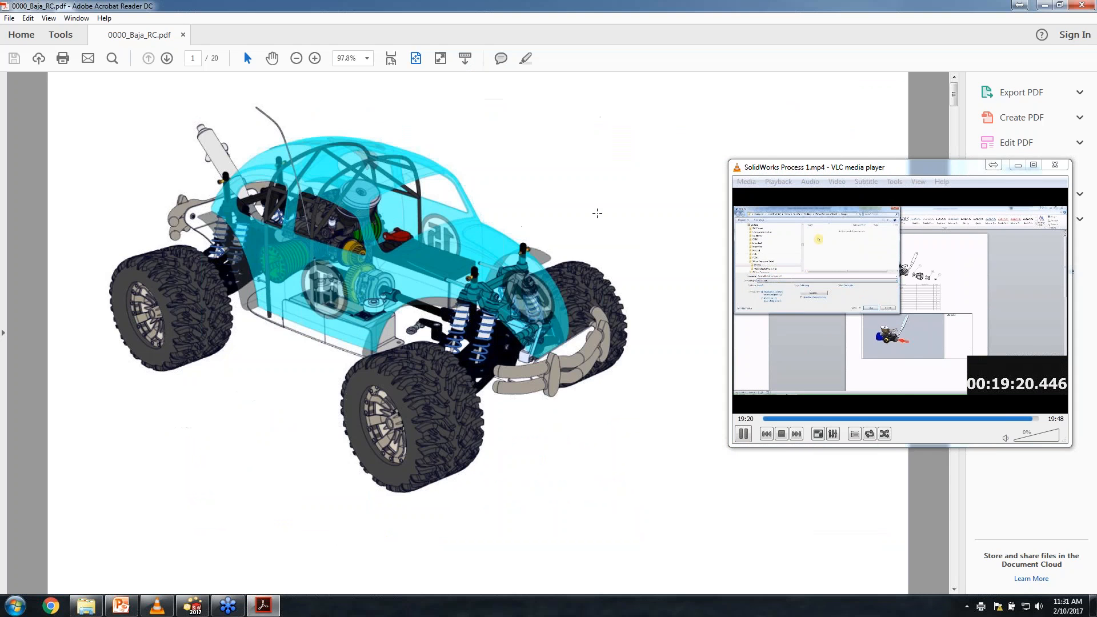
- Page through 0000_Baja_RC.pdf from the full car on page 1 to the assembled engine on page 20
{"action": "left_click", "coordinate": [596, 216]}
{"action": "key", "text": "Page_Down"}
{"action": "key", "text": "Page_Down"}
{"action": "key", "text": "Page_Down"}
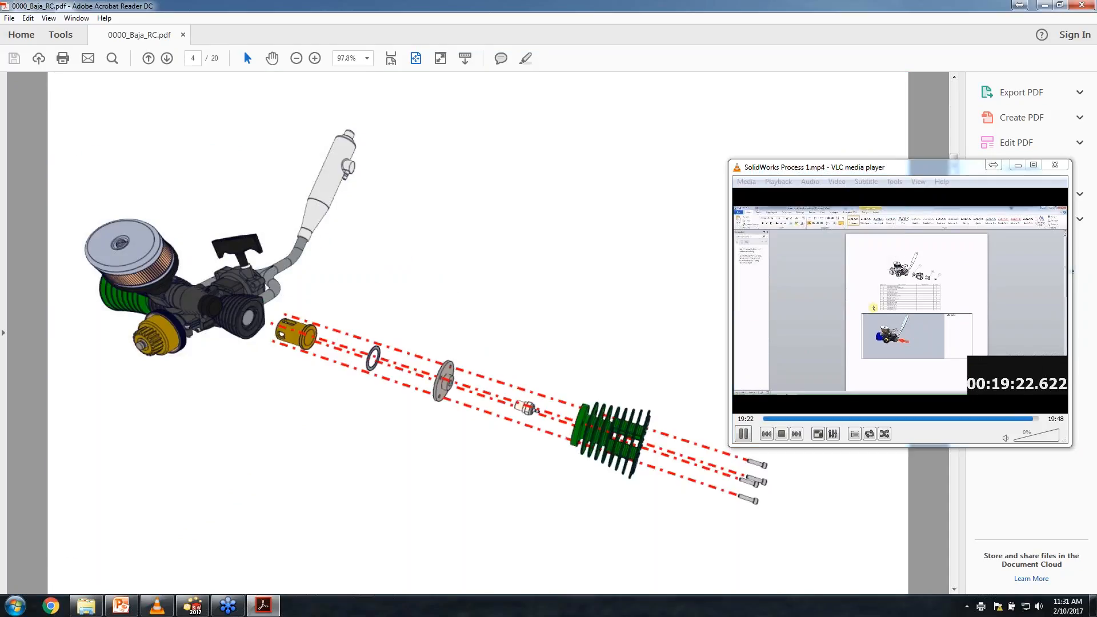
{"action": "key", "text": "Page_Down"}
{"action": "key", "text": "Page_Down"}
{"action": "key", "text": "Page_Down"}
{"action": "key", "text": "Page_Down"}
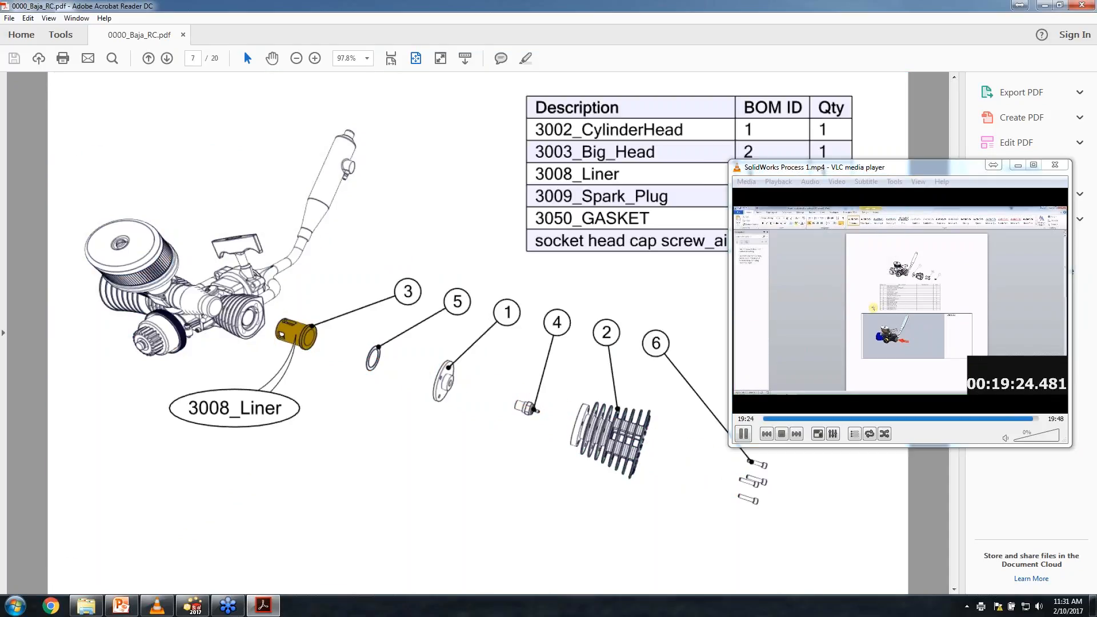
{"action": "key", "text": "Page_Down"}
{"action": "key", "text": "Page_Down"}
{"action": "key", "text": "Page_Down"}
{"action": "key", "text": "Page_Down"}
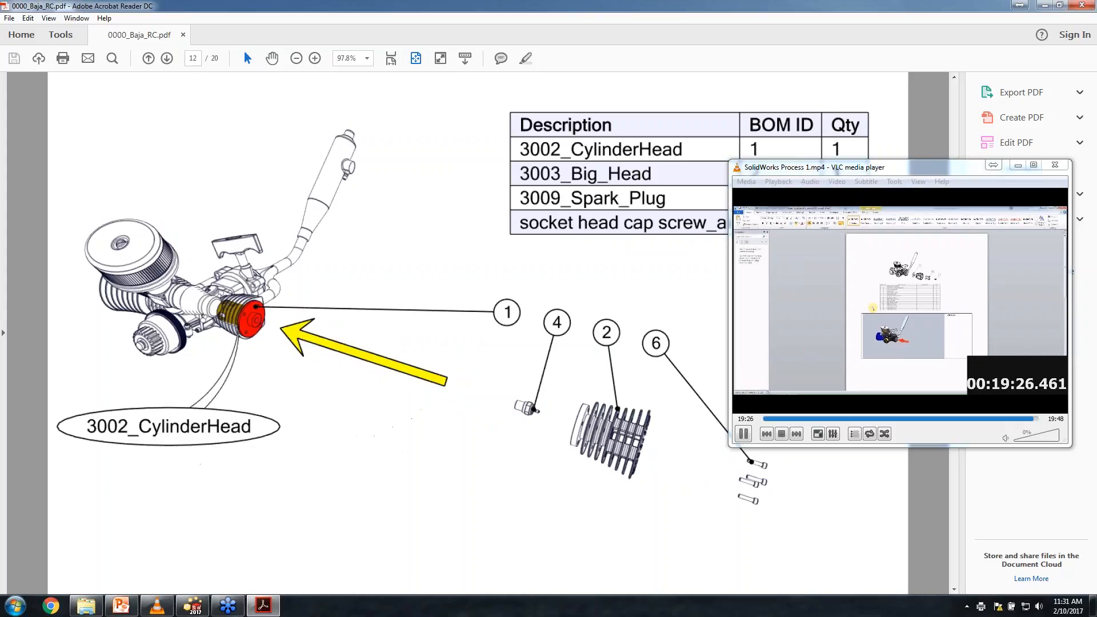
{"action": "key", "text": "Page_Down"}
{"action": "key", "text": "Page_Down"}
{"action": "key", "text": "Page_Down"}
{"action": "key", "text": "Page_Down"}
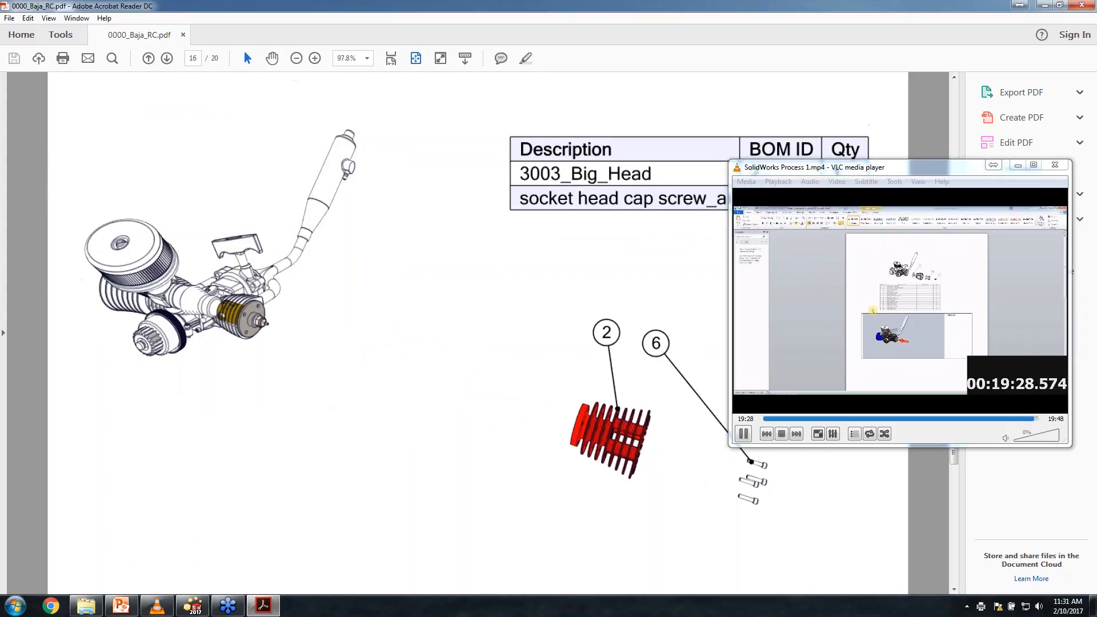
{"action": "key", "text": "Page_Down"}
{"action": "key", "text": "Page_Down"}
{"action": "key", "text": "Page_Down"}
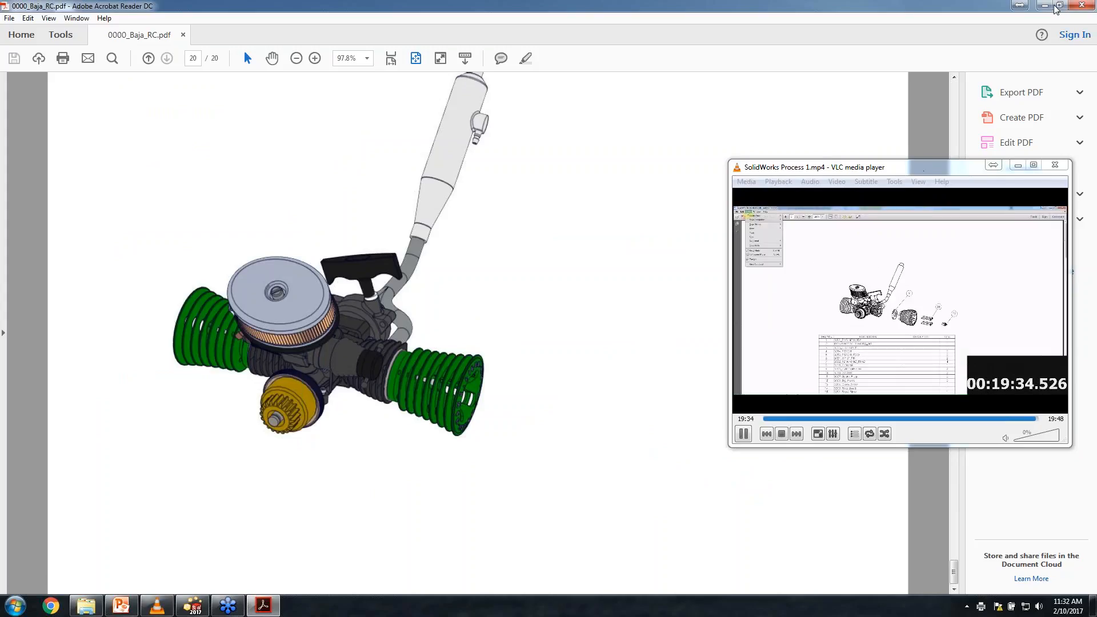
- Switch back to SOLIDWORKS Composer, maximize its window and close the Workshops pane
{"action": "left_click", "coordinate": [192, 605]}
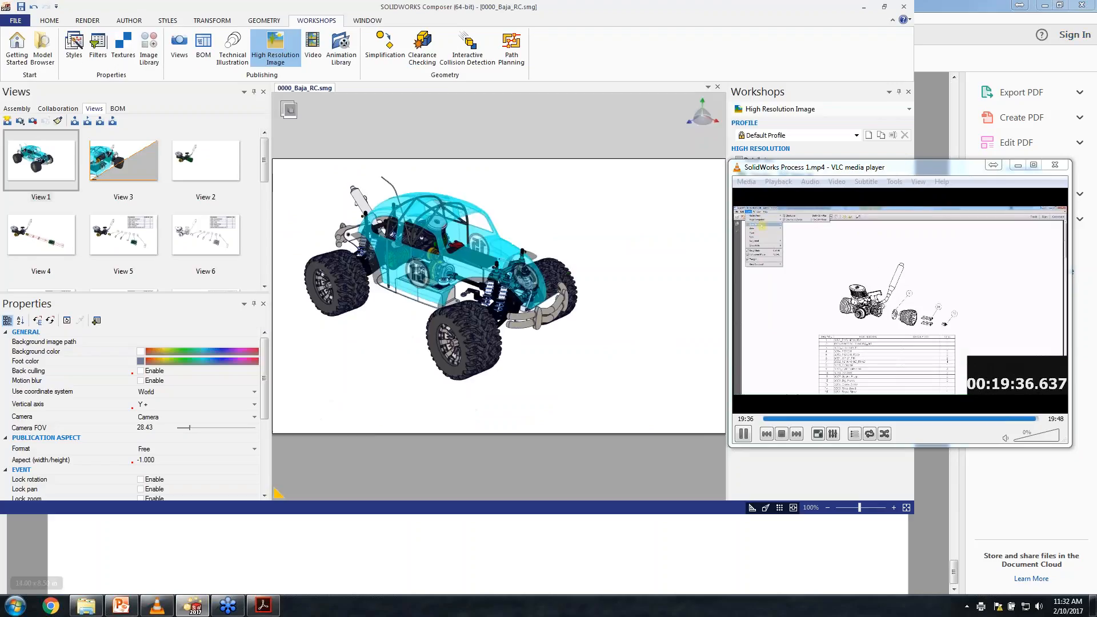
{"action": "double_click", "coordinate": [667, 9]}
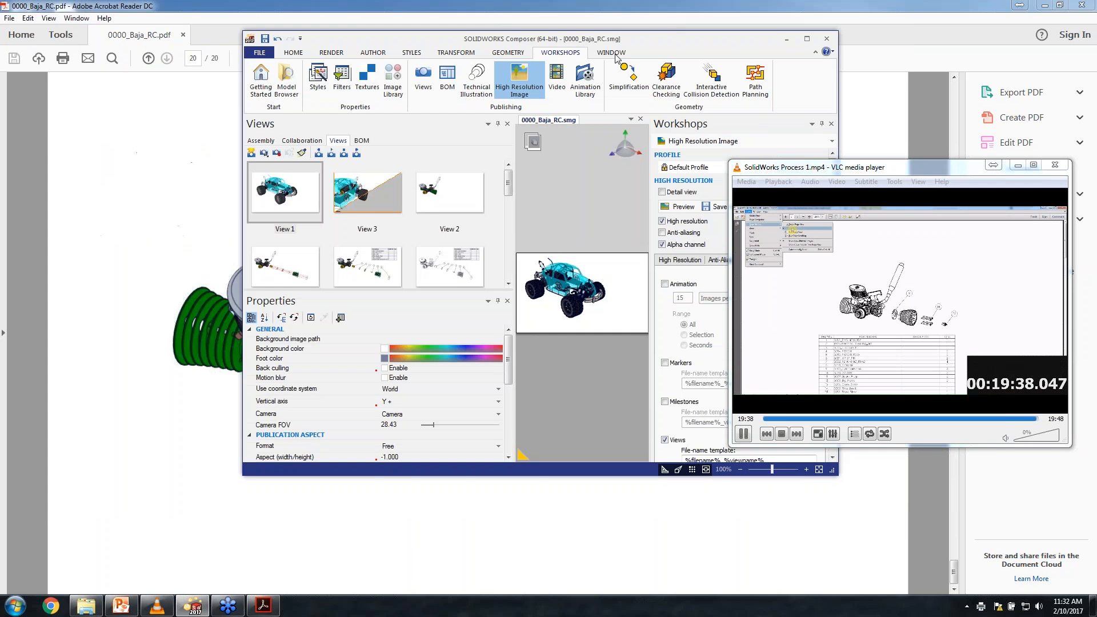
{"action": "double_click", "coordinate": [660, 38]}
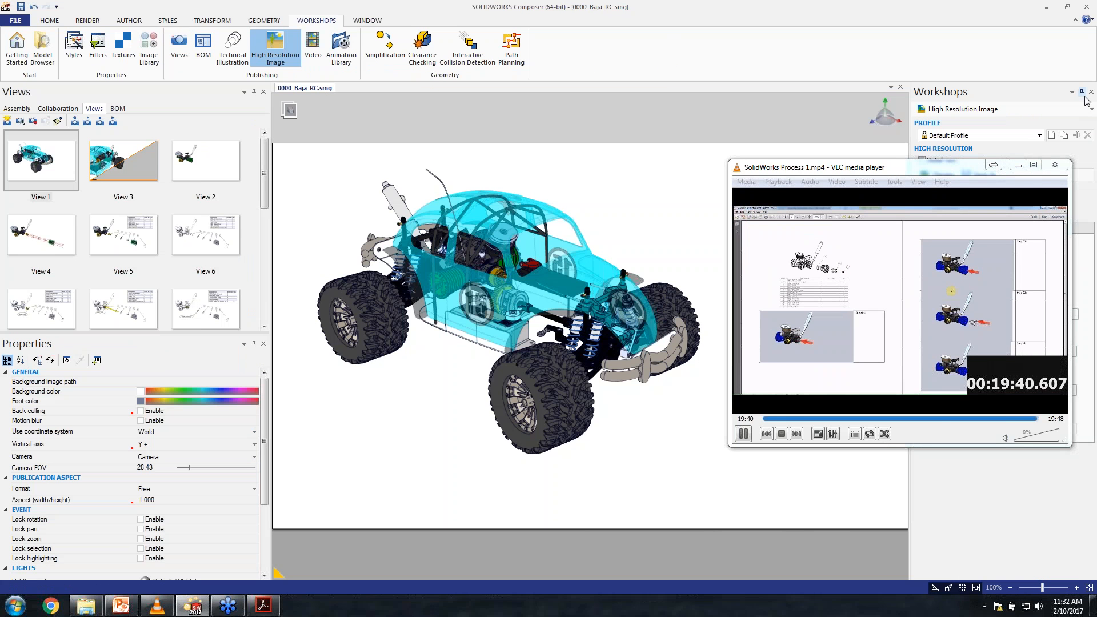
{"action": "left_click", "coordinate": [1088, 92]}
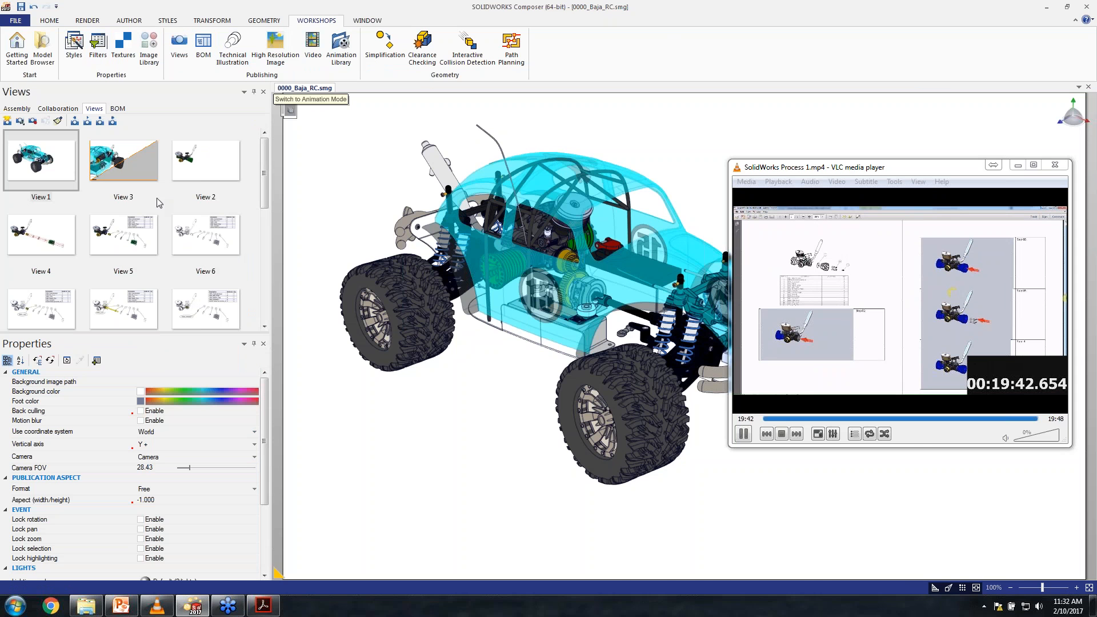
- Play through View 4, View 5 and View 6 to examine the exploded engine and its parts table
{"action": "left_click", "coordinate": [69, 235]}
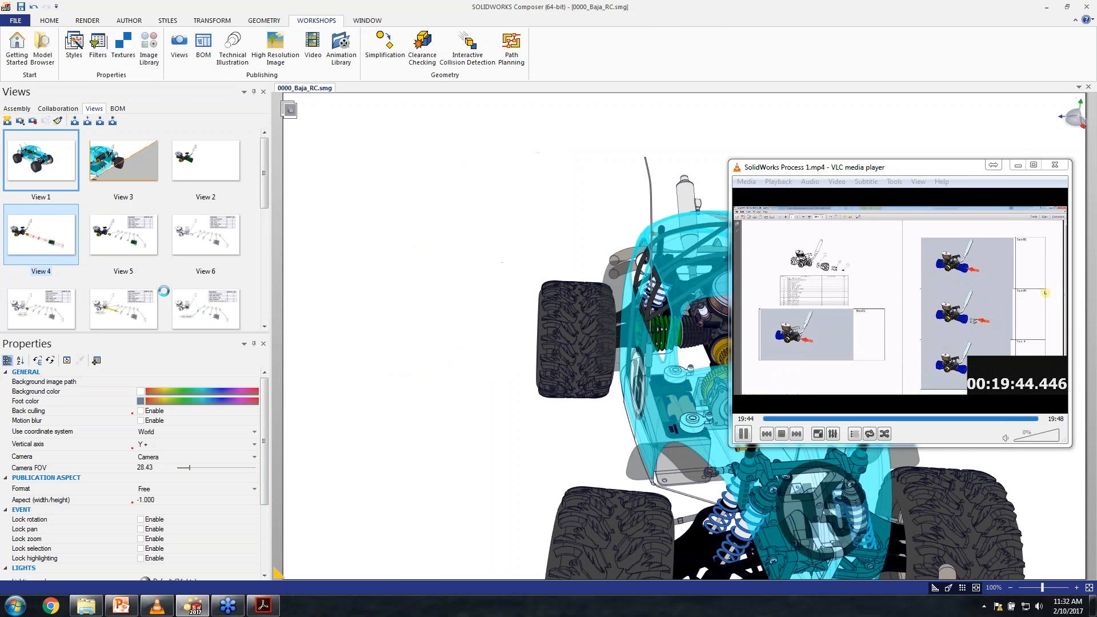
{"action": "left_click", "coordinate": [131, 259]}
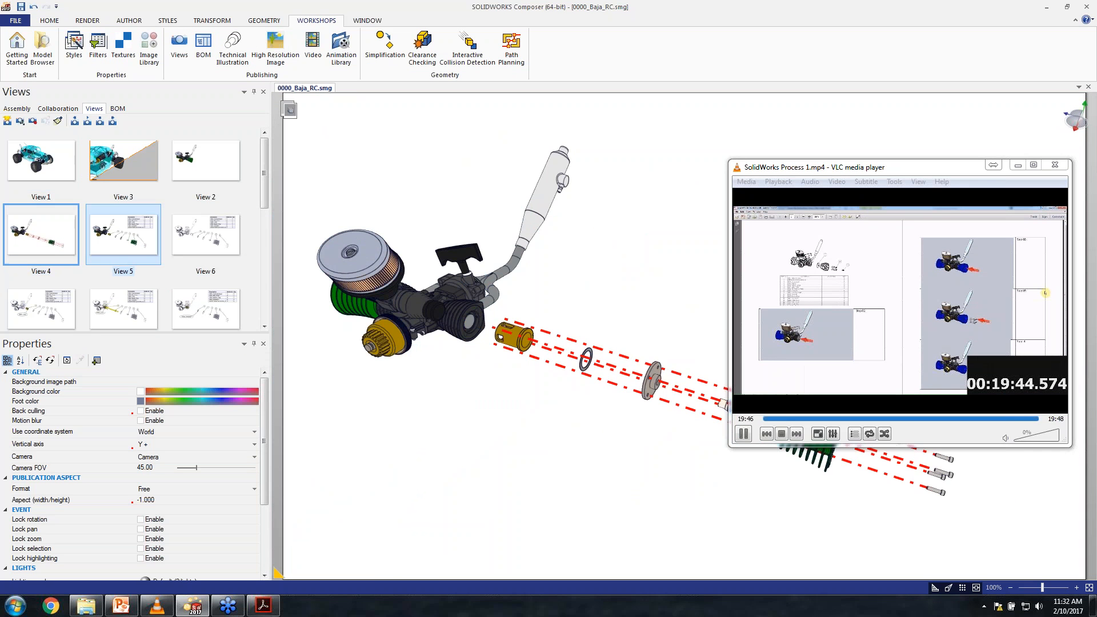
{"action": "left_click", "coordinate": [228, 242]}
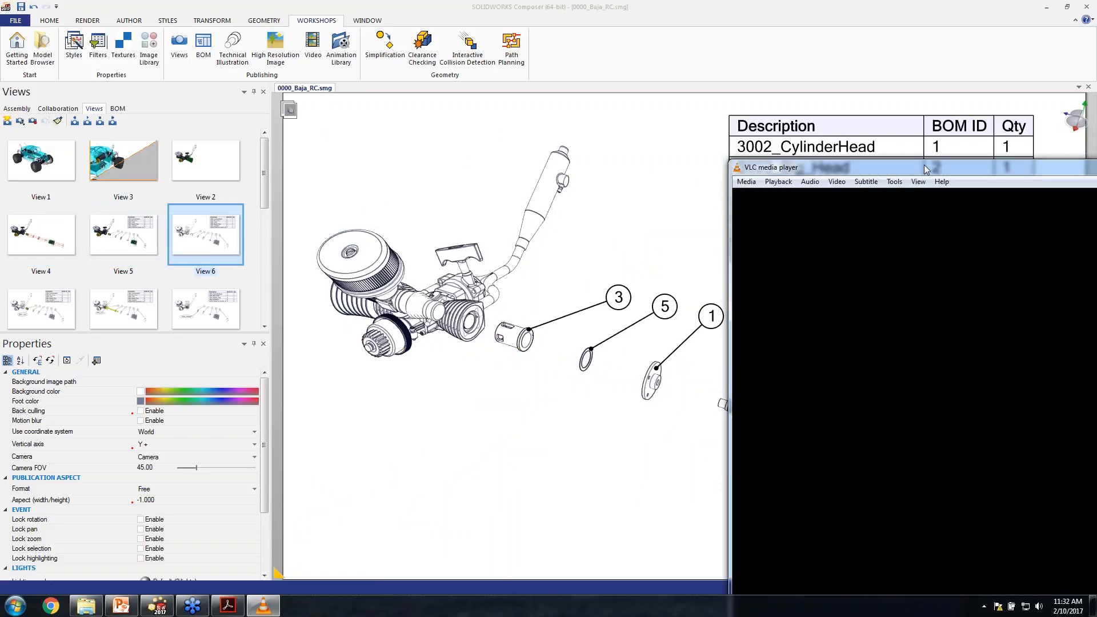
- Shrink the VLC window, center it on the screen, restart SolidWorks Process 1.mp4 and jump to 19:37
{"action": "left_click_drag", "start_coordinate": [922, 169], "coordinate": [492, 28]}
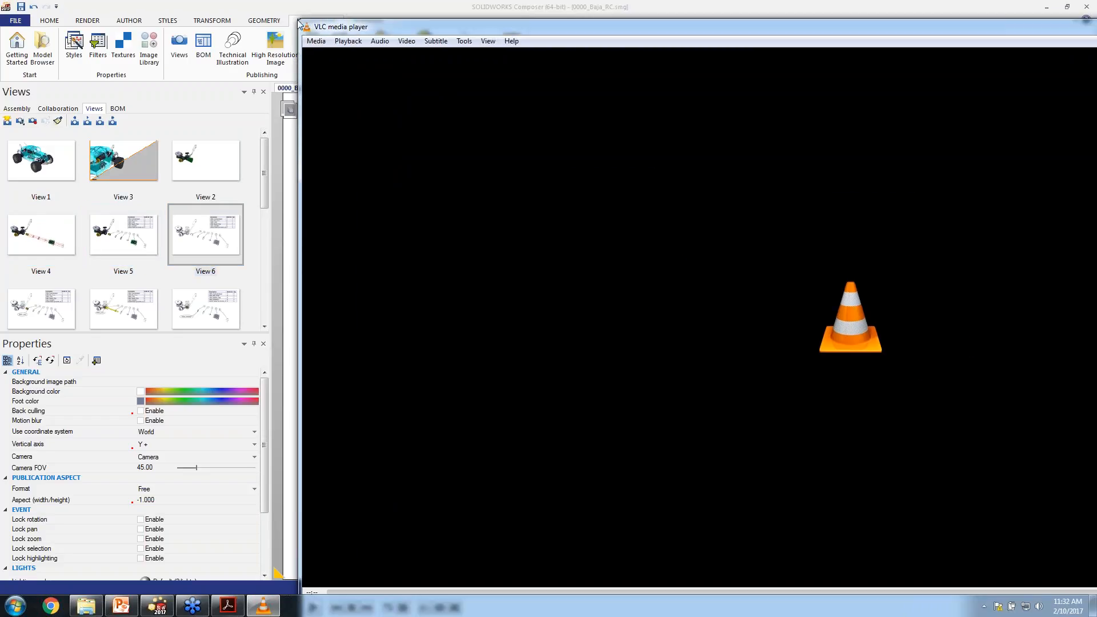
{"action": "left_click_drag", "start_coordinate": [300, 25], "coordinate": [711, 305]}
{"action": "left_click", "coordinate": [333, 498]}
{"action": "left_click_drag", "start_coordinate": [937, 312], "coordinate": [463, 95]}
{"action": "left_click", "coordinate": [249, 502]}
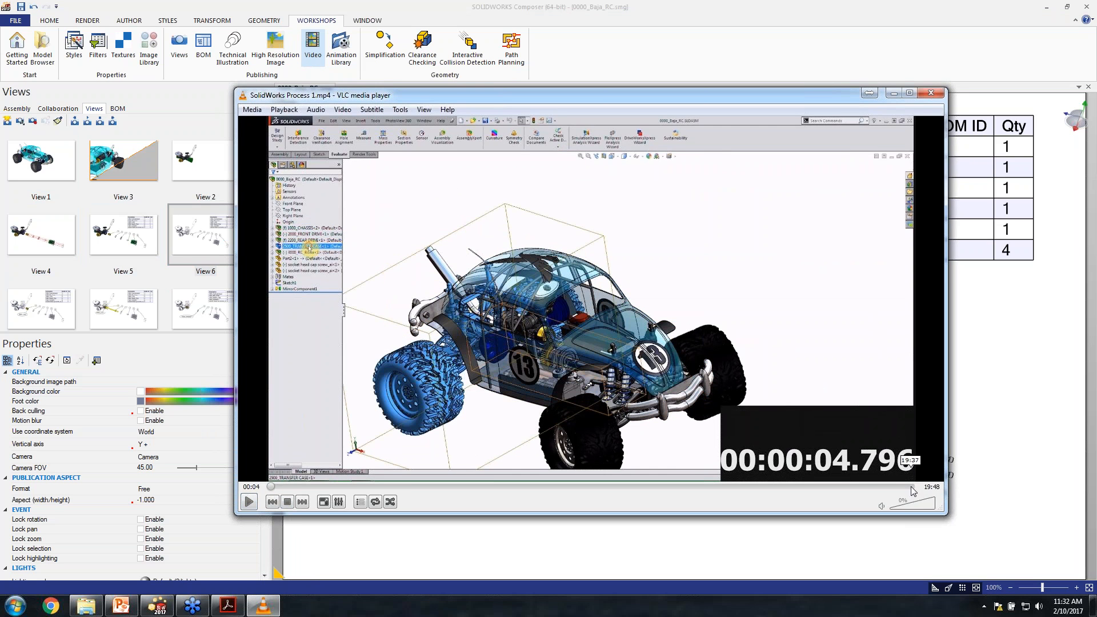
{"action": "left_click", "coordinate": [910, 487]}
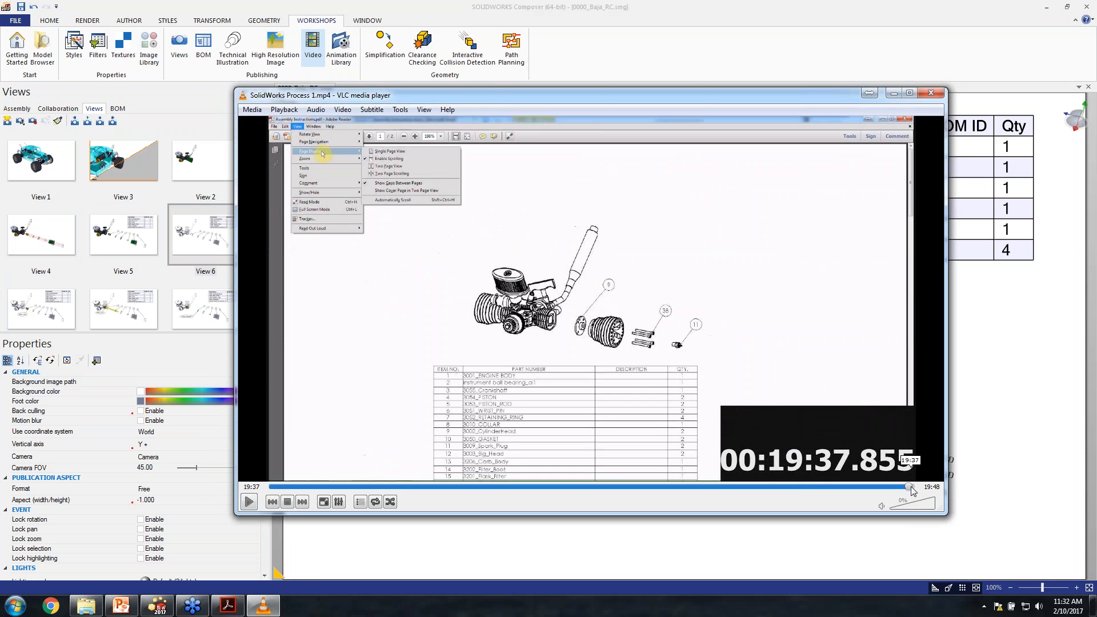
- Advance SolidWorks Process 1.mp4 to 19:40 to show the two-page assembly instructions, and shift the VLC window
{"action": "left_click", "coordinate": [914, 487]}
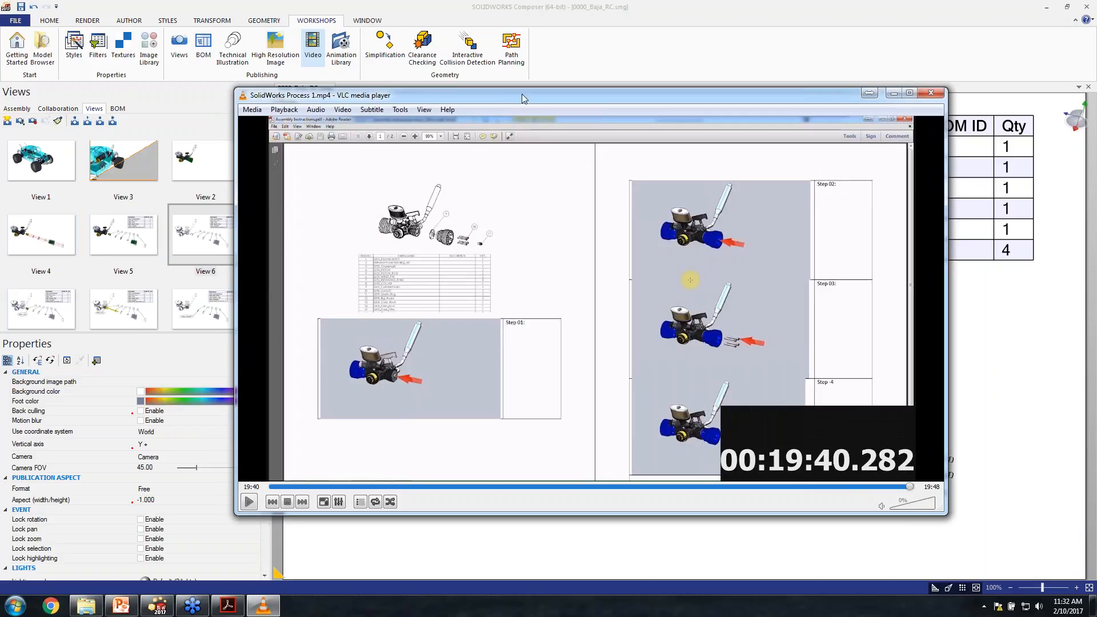
{"action": "left_click_drag", "start_coordinate": [523, 94], "coordinate": [549, 107]}
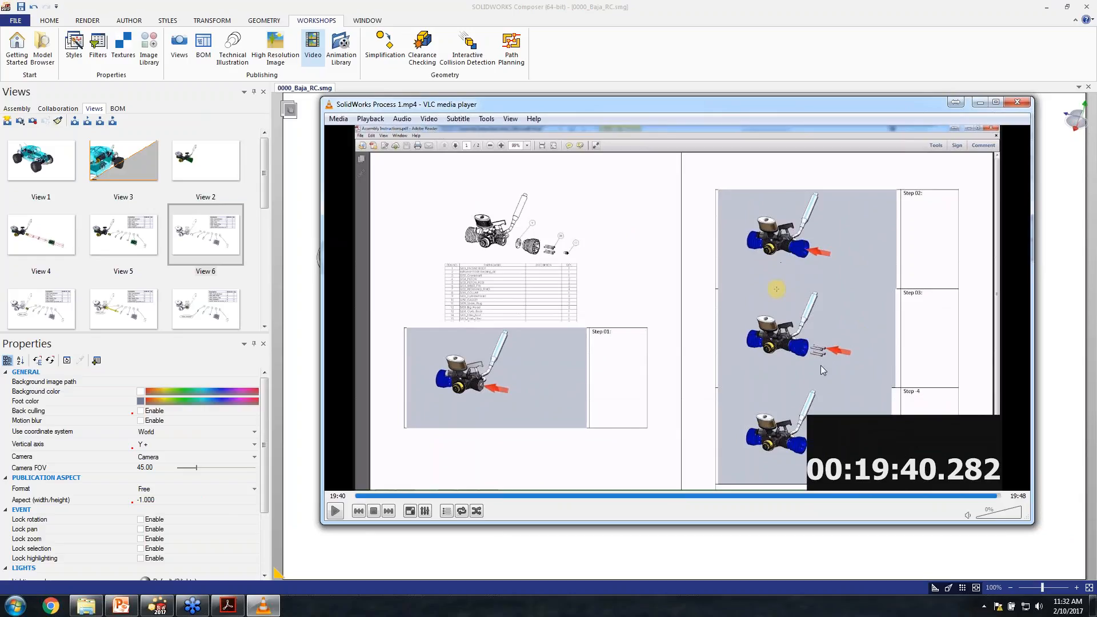
- Bring SOLIDWORKS Composer forward and move the VLC window down to compare the exploded engine of View 6 with the recorded instructions
{"action": "left_click", "coordinate": [161, 606]}
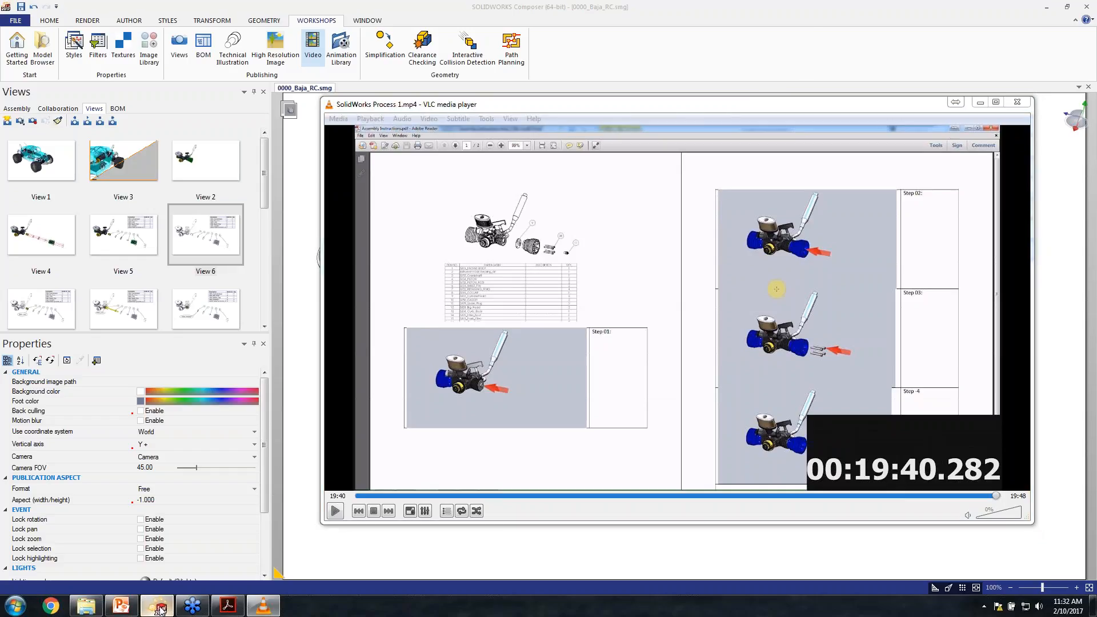
{"action": "left_click", "coordinate": [228, 606]}
{"action": "left_click", "coordinate": [1039, 5]}
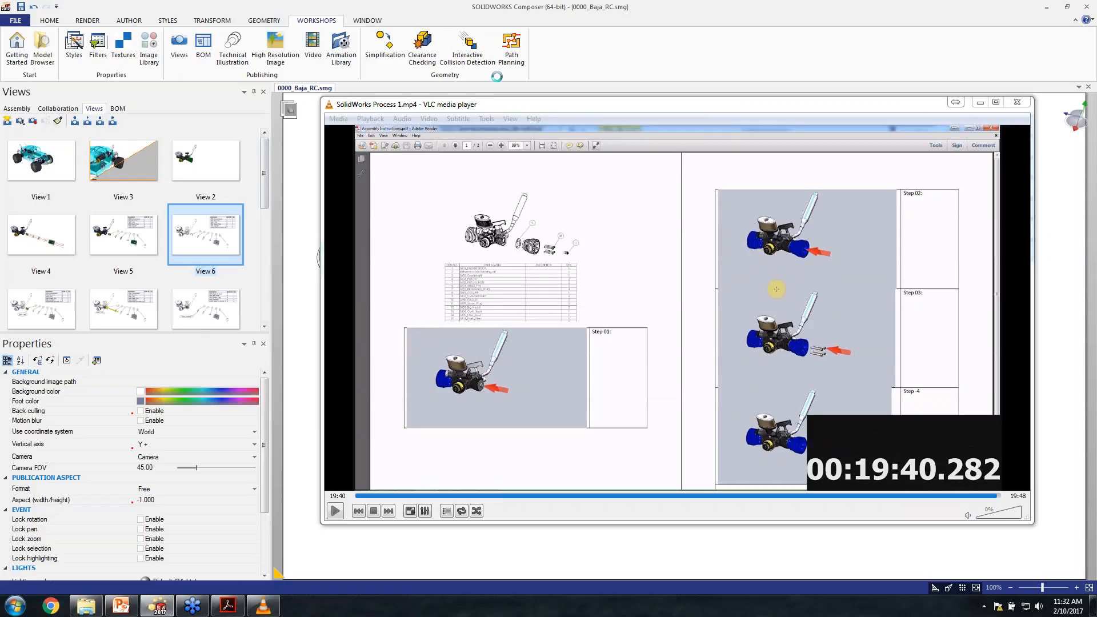
{"action": "left_click_drag", "start_coordinate": [509, 104], "coordinate": [554, 495]}
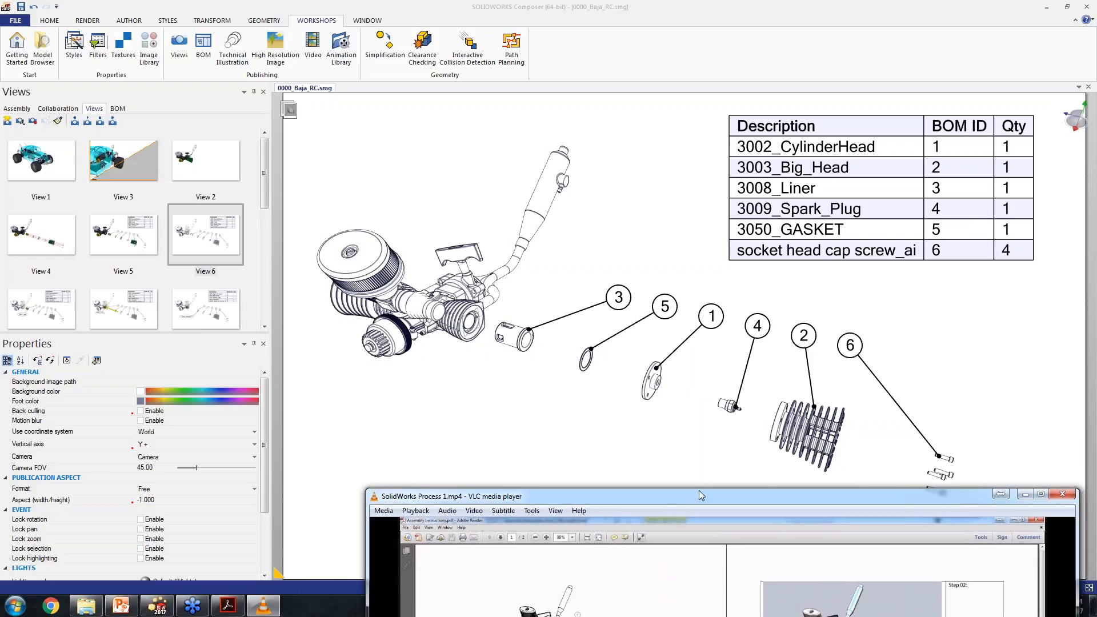
{"action": "left_click_drag", "start_coordinate": [698, 490], "coordinate": [580, 187]}
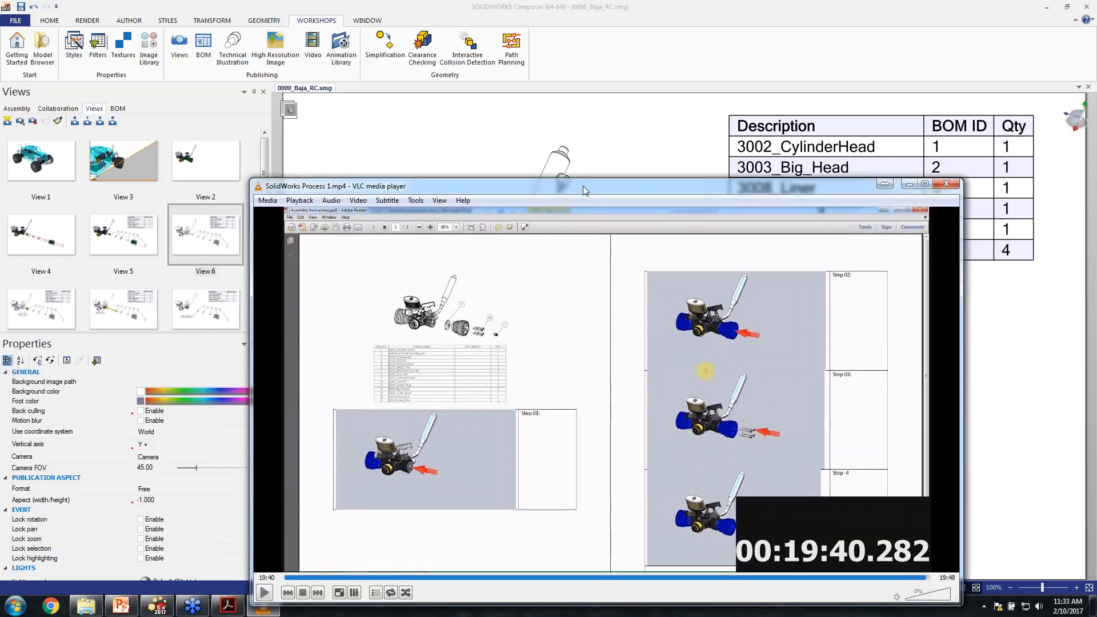
{"action": "left_click_drag", "start_coordinate": [583, 186], "coordinate": [648, 44]}
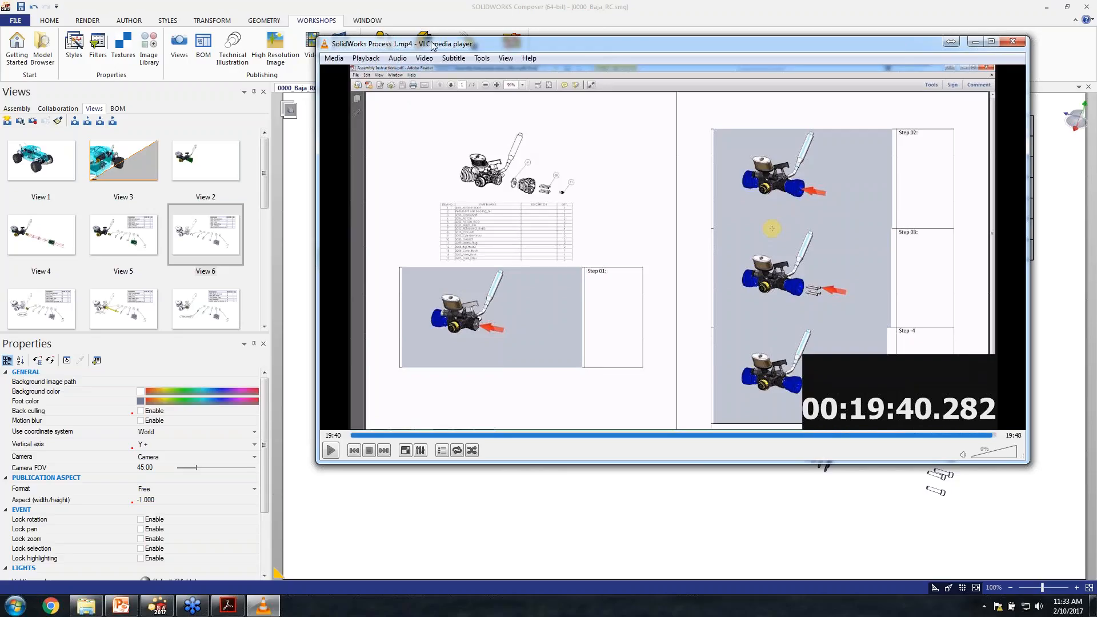
{"action": "left_click_drag", "start_coordinate": [430, 44], "coordinate": [699, 138]}
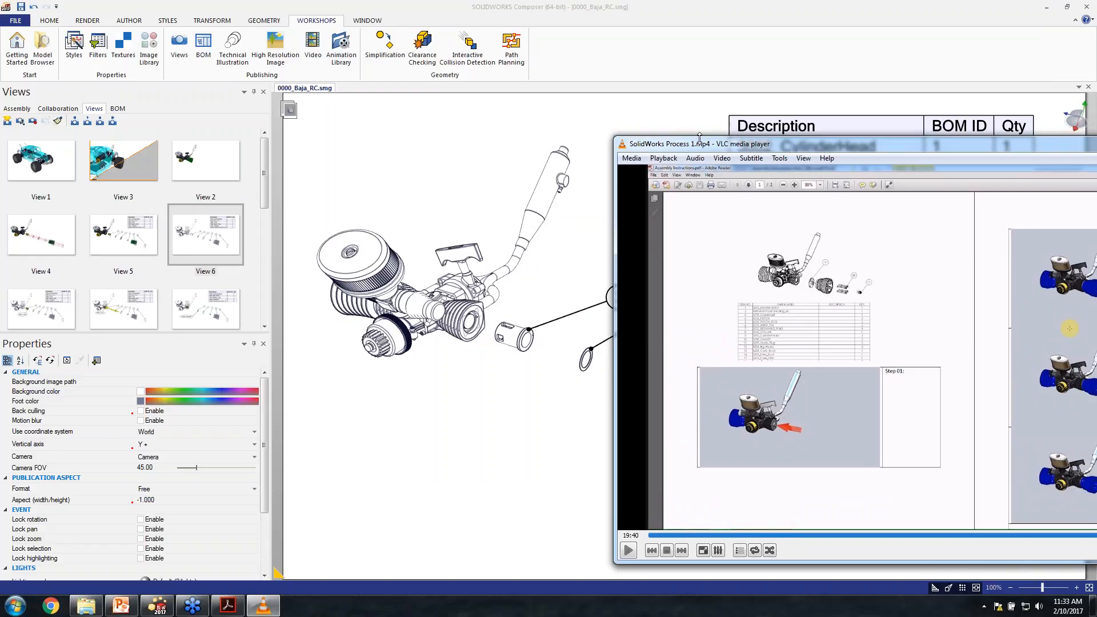
{"action": "left_click_drag", "start_coordinate": [714, 150], "coordinate": [533, 464]}
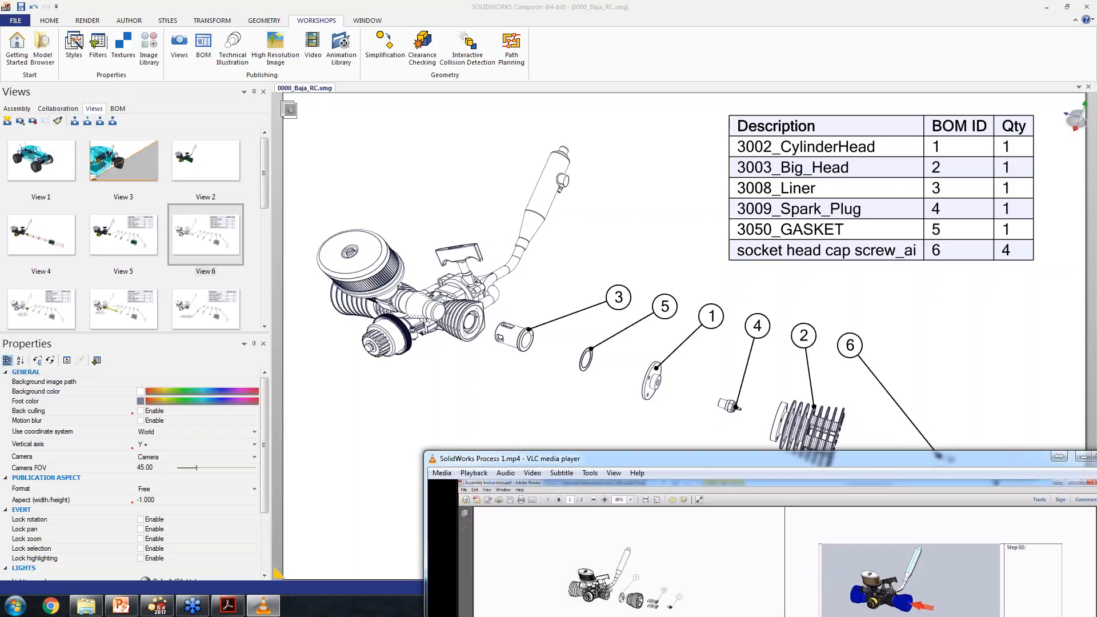
- Save View 6 as a technical illustration in SVG format, named 0000_Baja_RC.svg, in the 1~Publication folder
{"action": "left_click", "coordinate": [275, 49]}
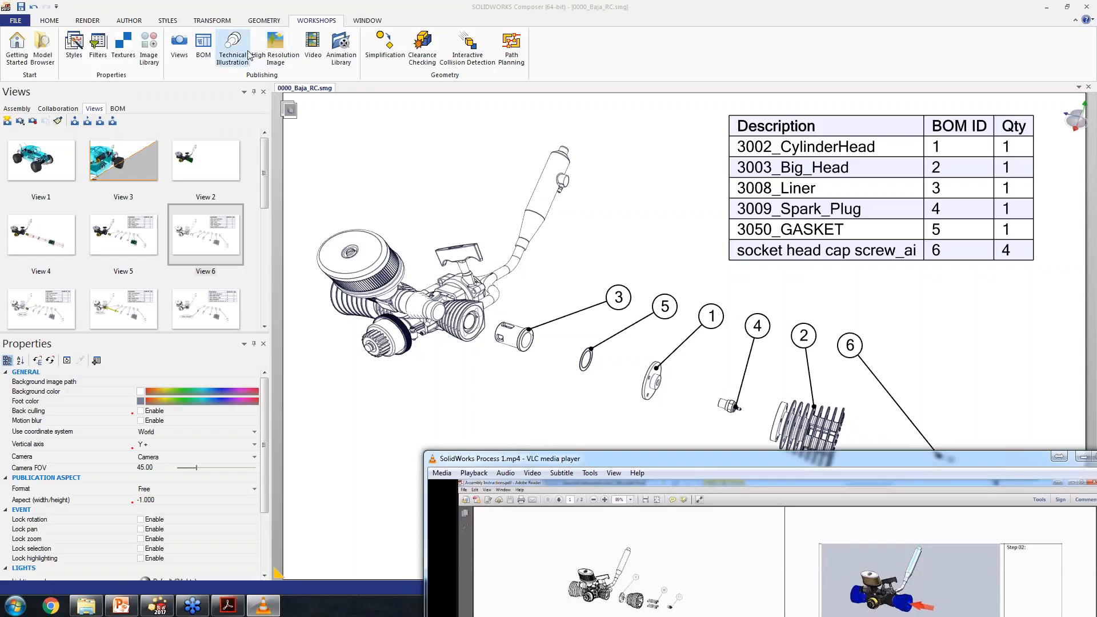
{"action": "left_click", "coordinate": [234, 48]}
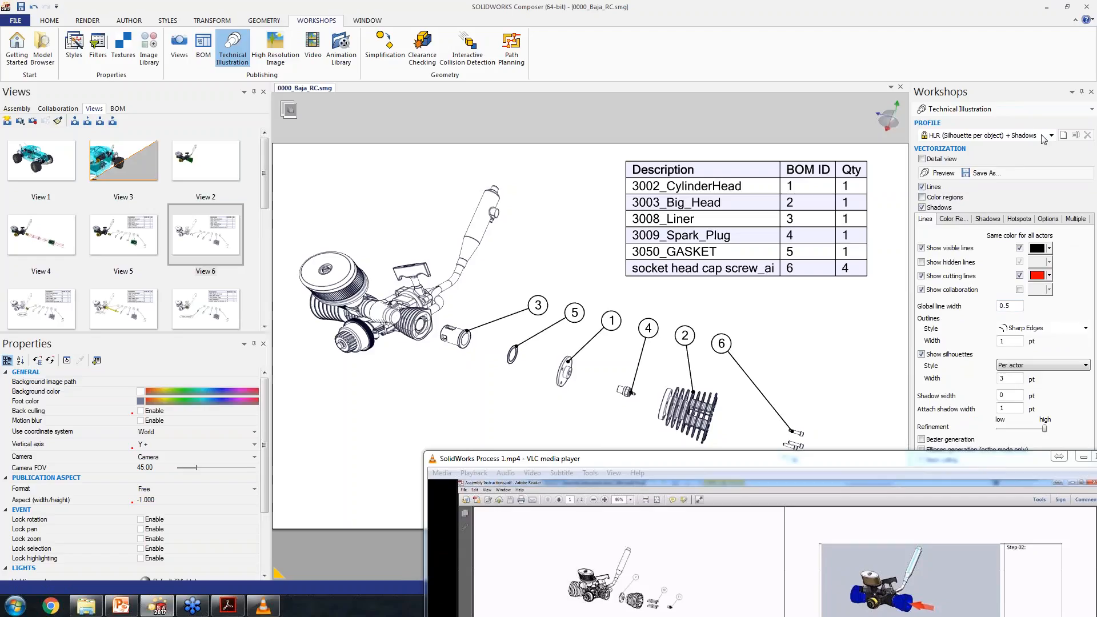
{"action": "left_click", "coordinate": [1076, 219]}
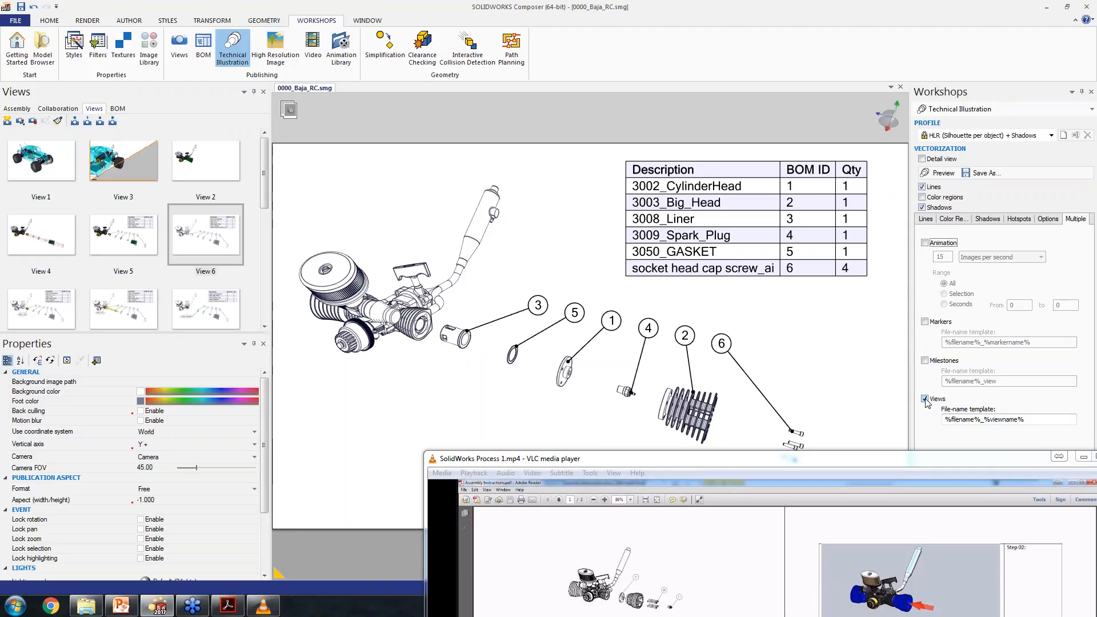
{"action": "left_click", "coordinate": [925, 220]}
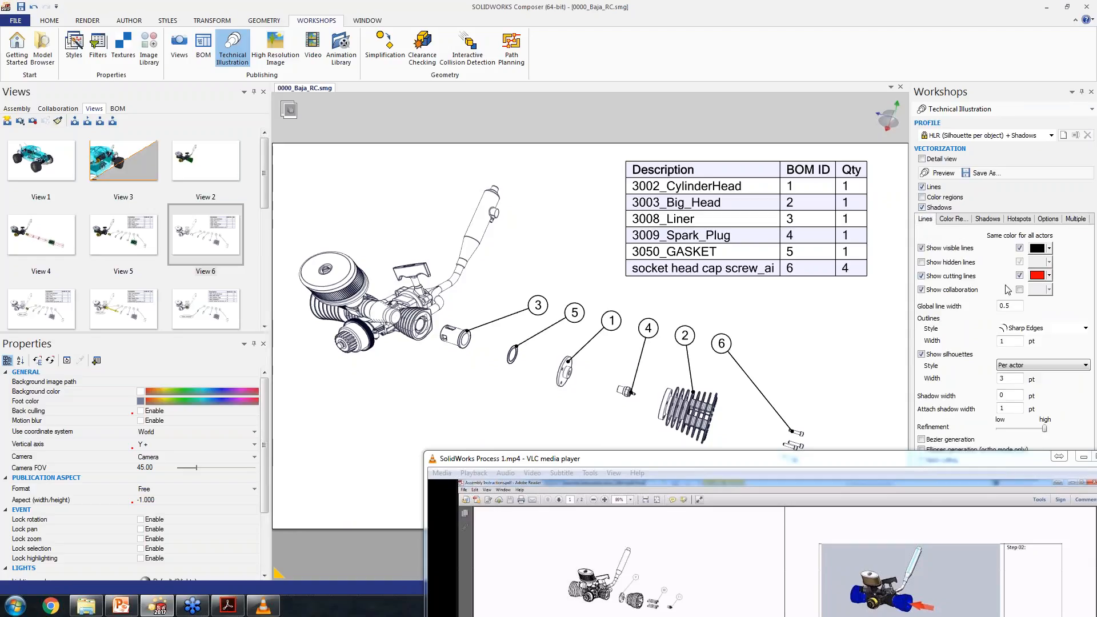
{"action": "left_click", "coordinate": [987, 174]}
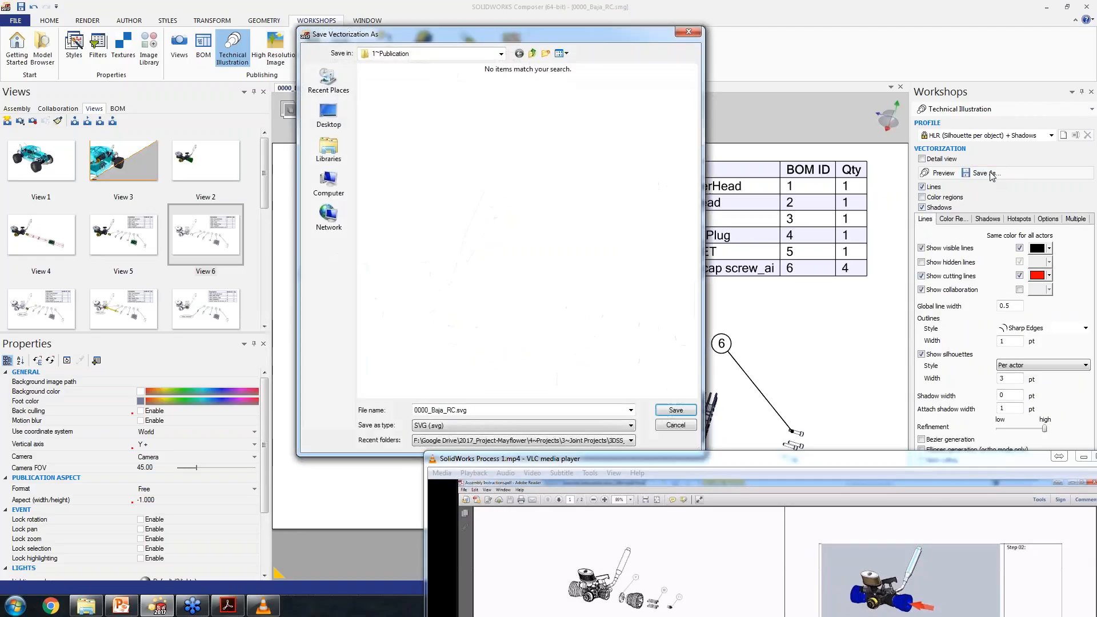
{"action": "left_click", "coordinate": [692, 409]}
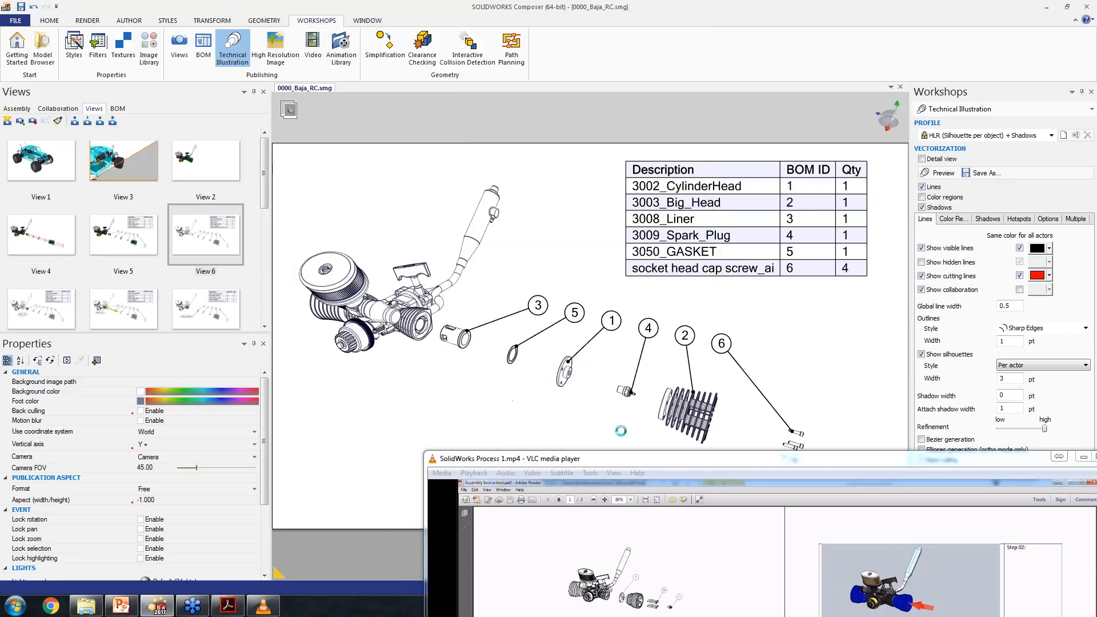
- Move the VLC window aside, open 0000_Baja_RC.svg from the 1~Publication folder to inspect the vector illustration, and close it
{"action": "left_click_drag", "start_coordinate": [634, 455], "coordinate": [409, 72]}
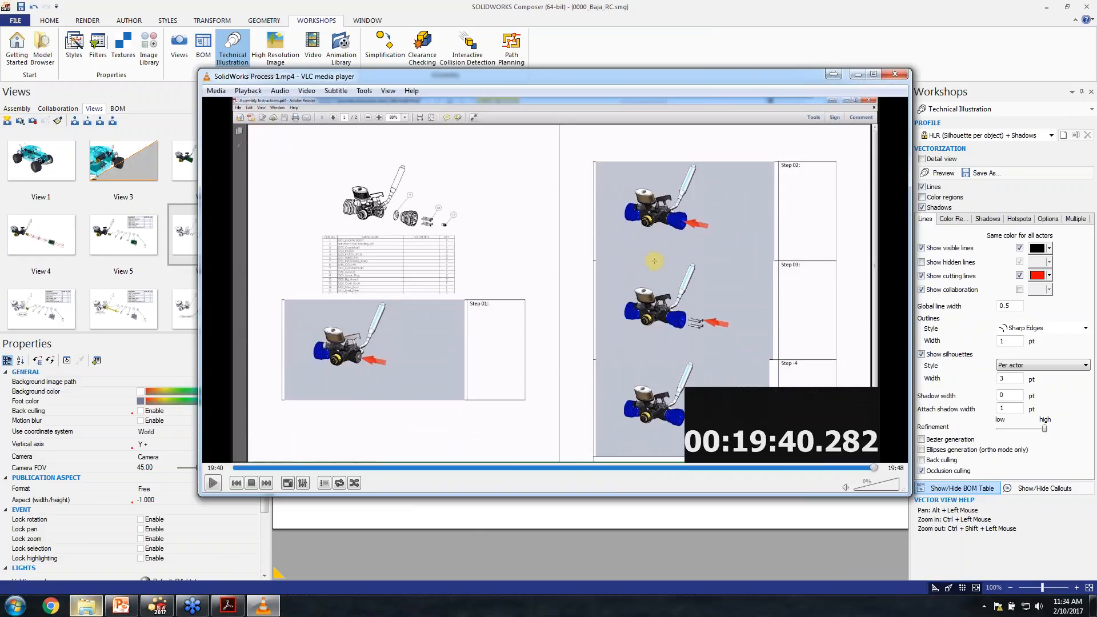
{"action": "left_click", "coordinate": [86, 606]}
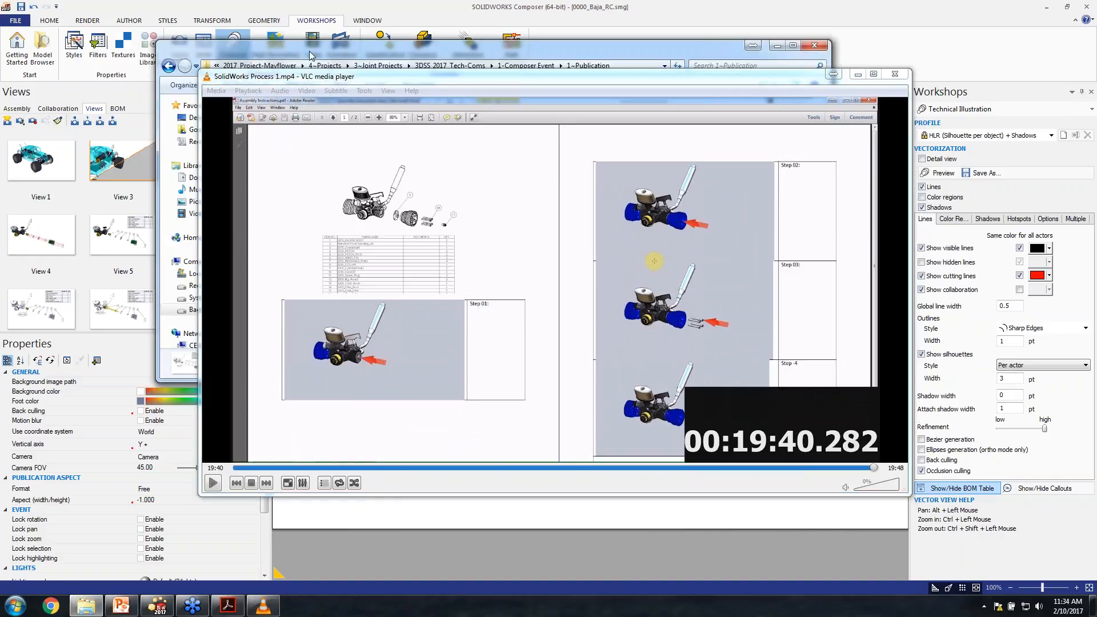
{"action": "left_click_drag", "start_coordinate": [311, 55], "coordinate": [835, 221]}
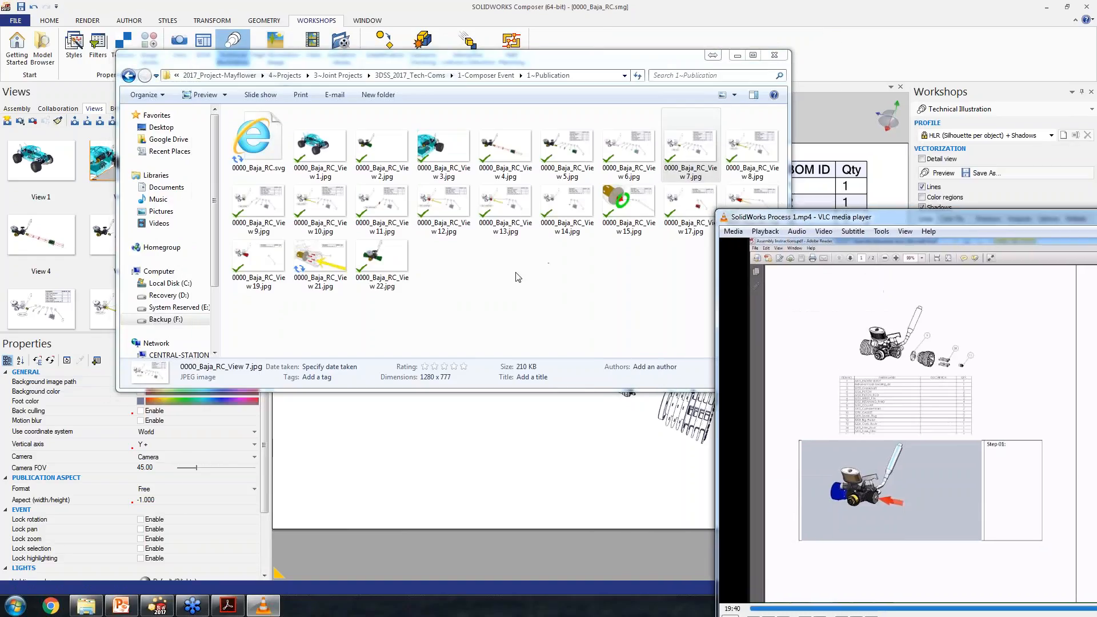
{"action": "double_click", "coordinate": [268, 142]}
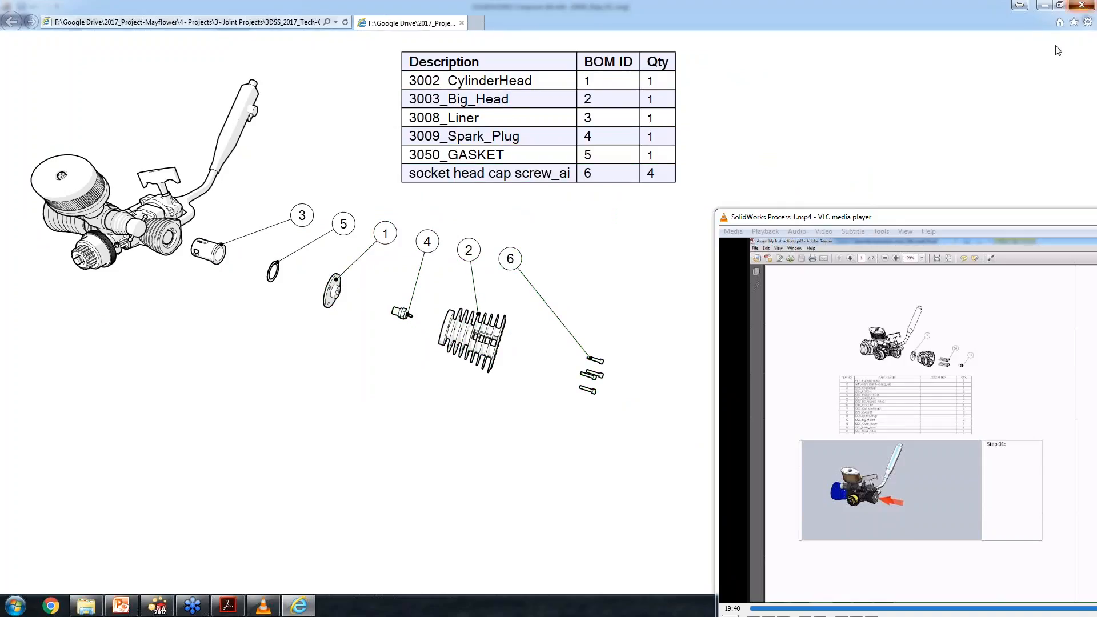
{"action": "left_click", "coordinate": [1081, 5]}
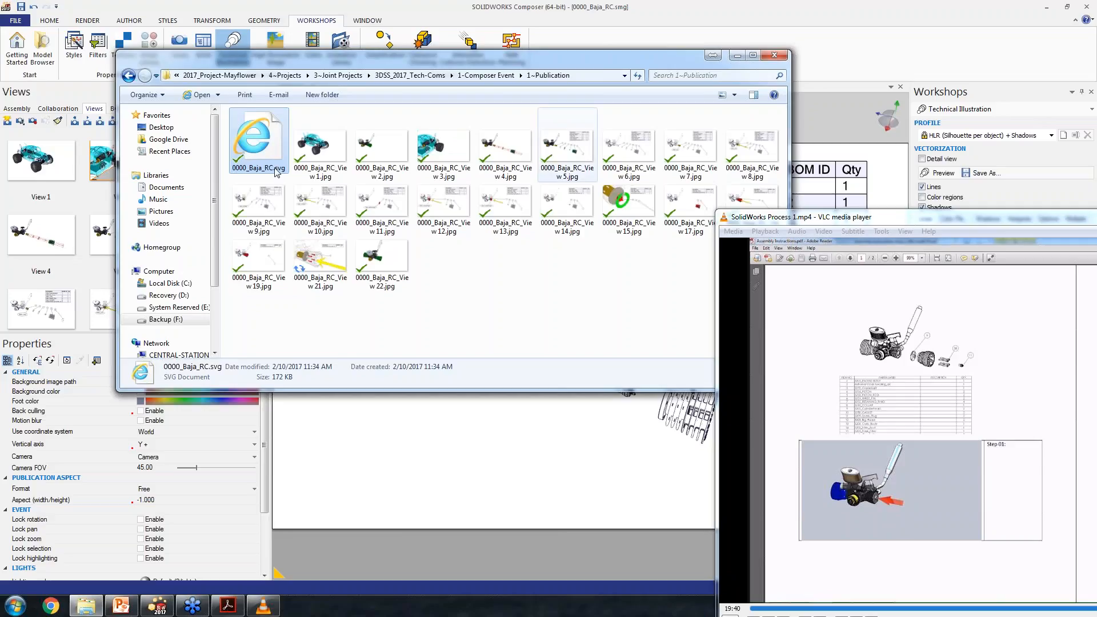
- Switch to 3DSS PPT.pptx in PowerPoint, start the slide show from the Assembly Instructions slide and center the VLC window over it
{"action": "left_click", "coordinate": [121, 606]}
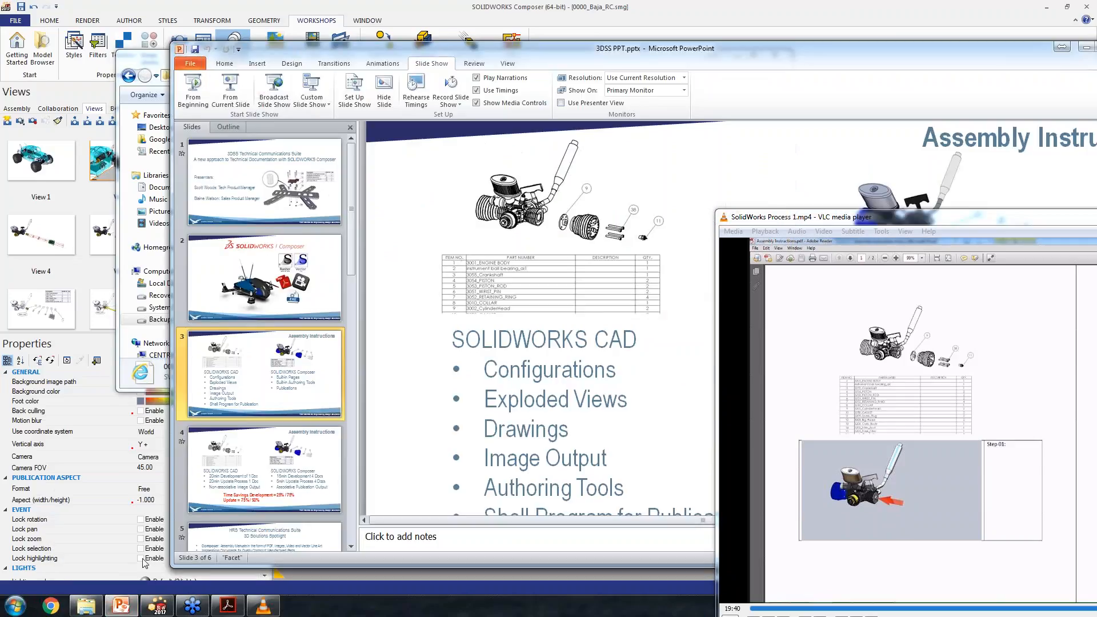
{"action": "double_click", "coordinate": [627, 60]}
{"action": "left_click", "coordinate": [56, 47]}
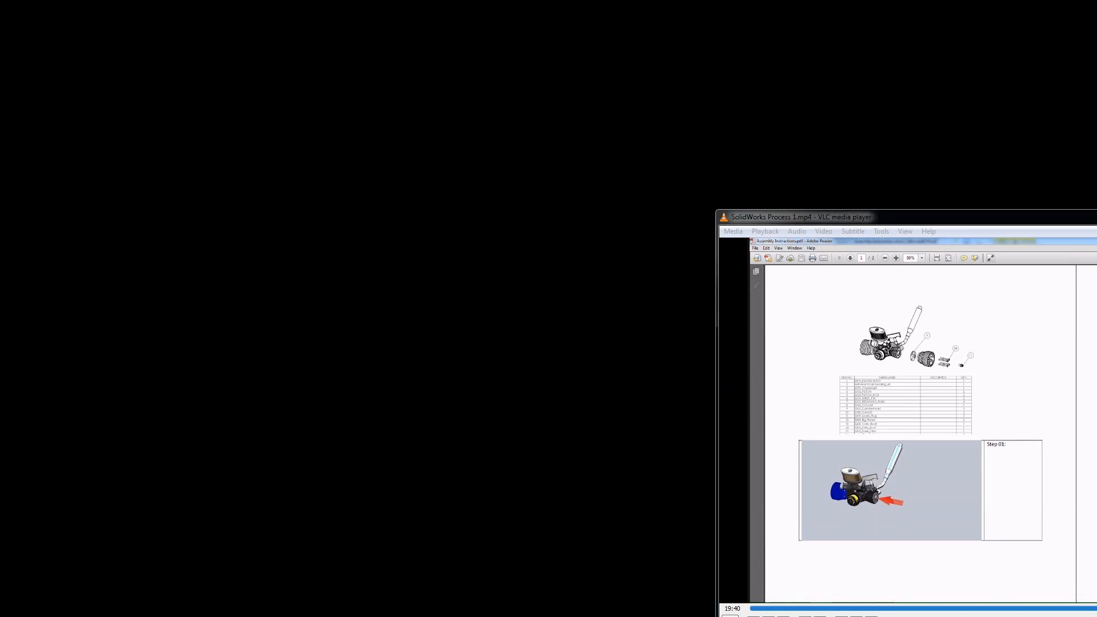
{"action": "left_click_drag", "start_coordinate": [1048, 221], "coordinate": [497, 171]}
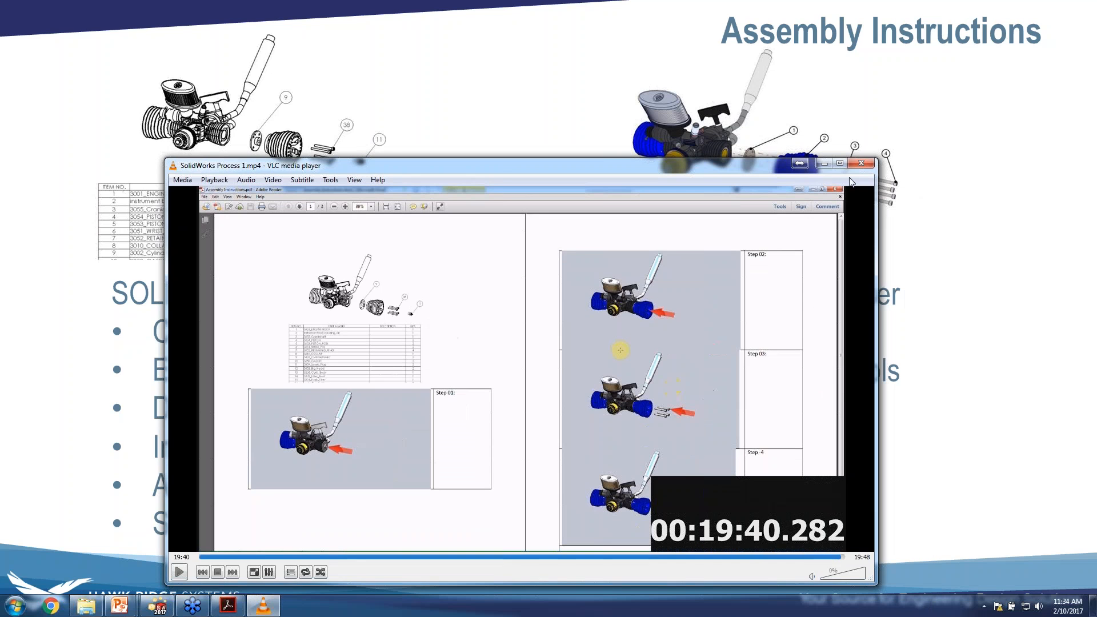
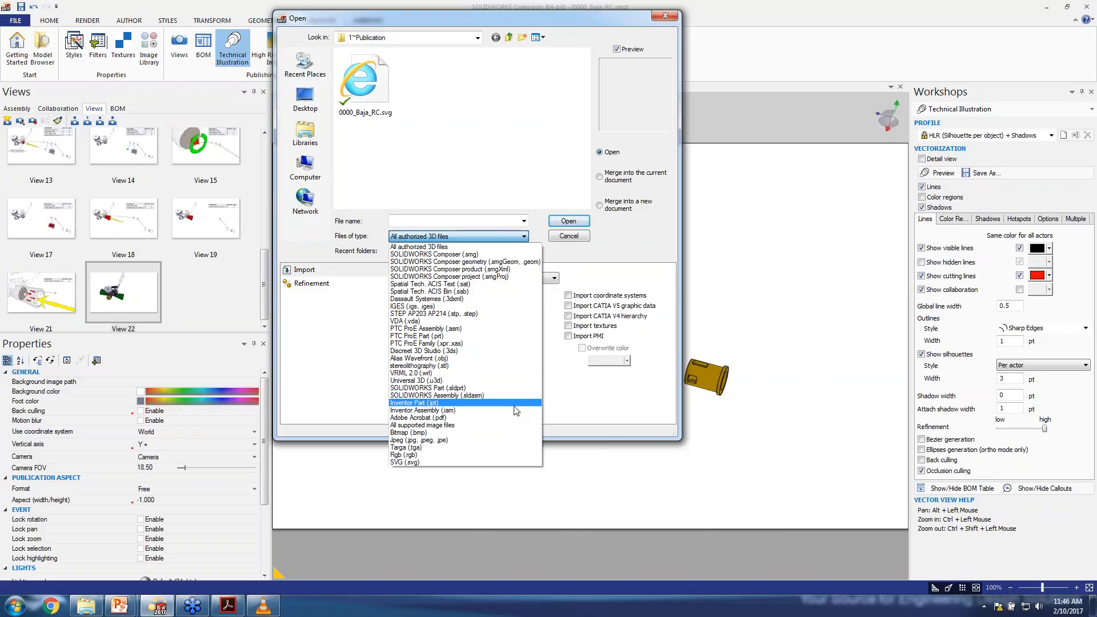
- Close the Open dialog without importing anything, activate View 1 of the full car and display the assembly tree
{"action": "left_click", "coordinate": [673, 27]}
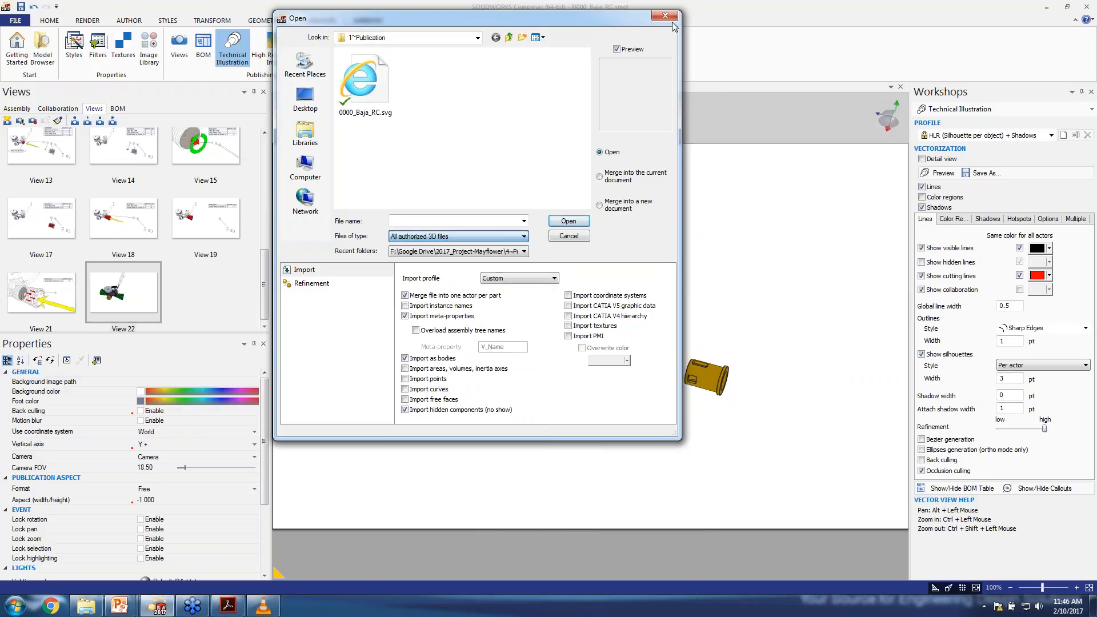
{"action": "left_click", "coordinate": [667, 17]}
{"action": "left_click", "coordinate": [17, 108]}
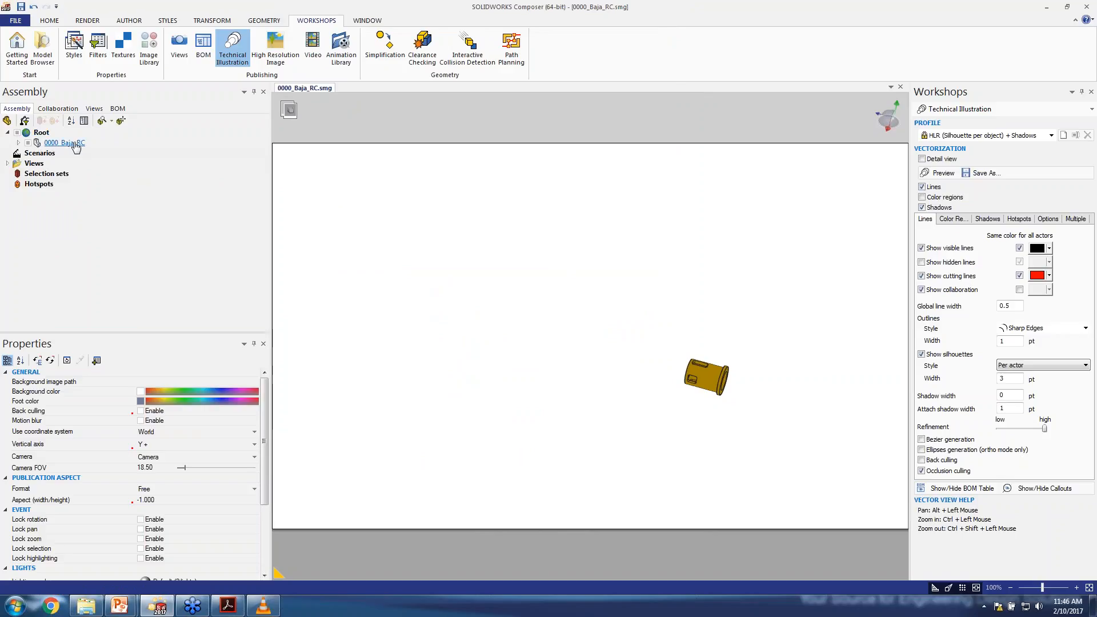
{"action": "left_click", "coordinate": [94, 108]}
{"action": "left_click", "coordinate": [264, 132]}
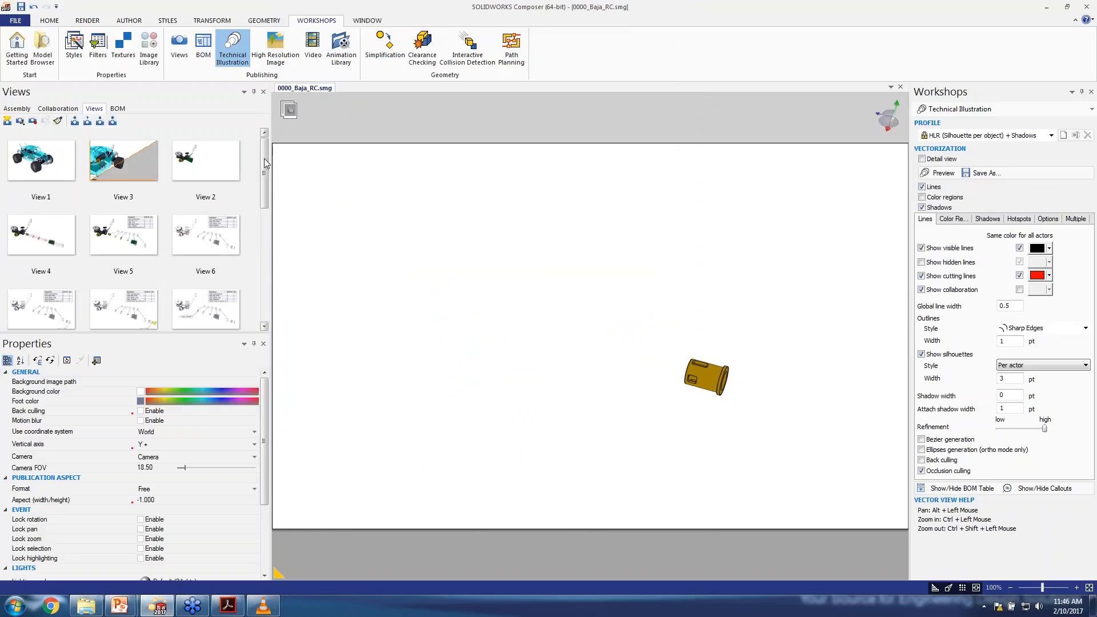
{"action": "left_click", "coordinate": [22, 171]}
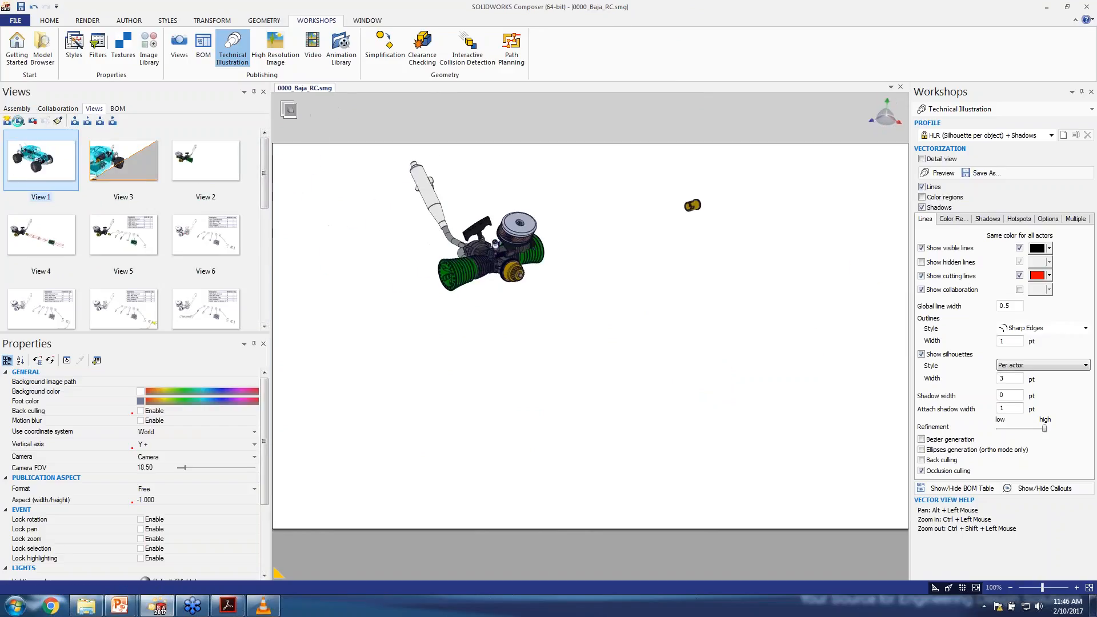
{"action": "left_click", "coordinate": [17, 109]}
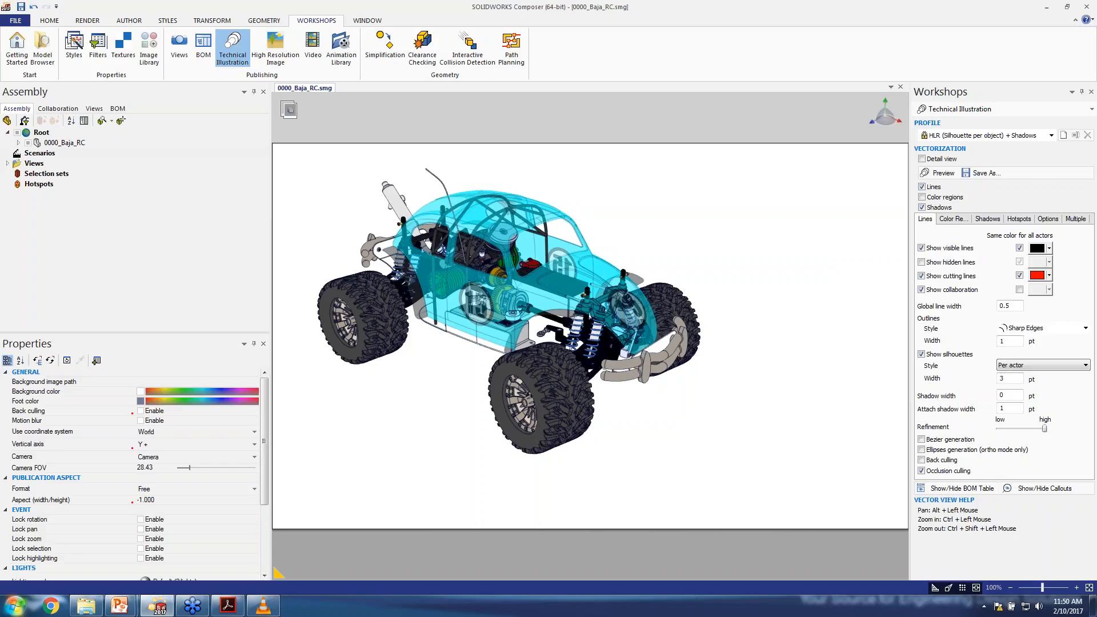
- Switch to the 3DSS PPT.pptx window in PowerPoint and return to the slide show at the Q & A slide
{"action": "left_click", "coordinate": [166, 610]}
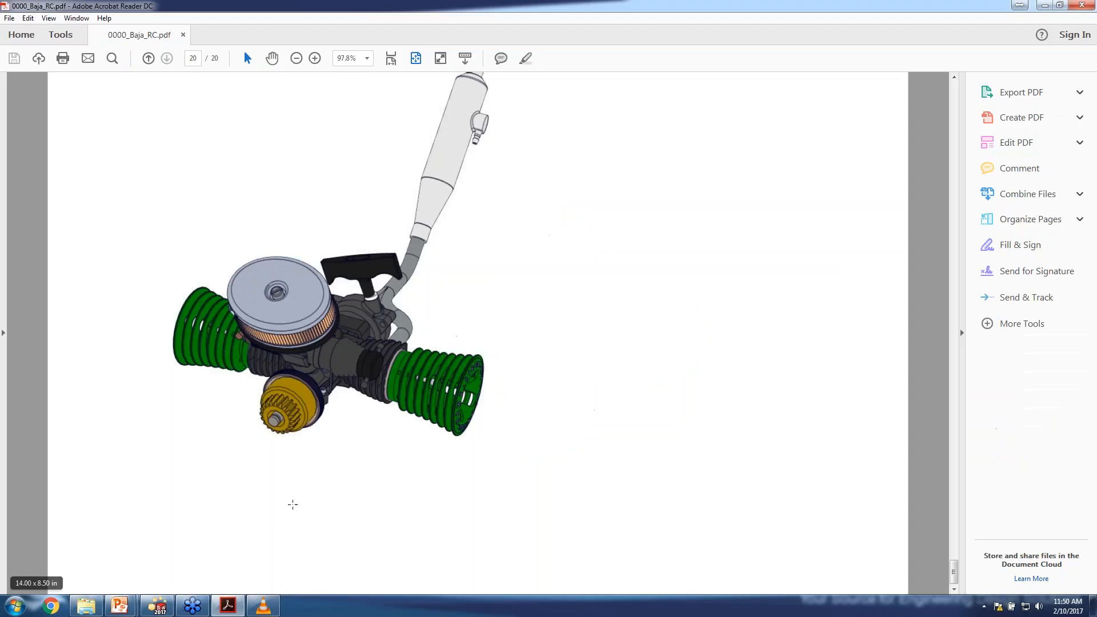
{"action": "mouse_move", "coordinate": [119, 607]}
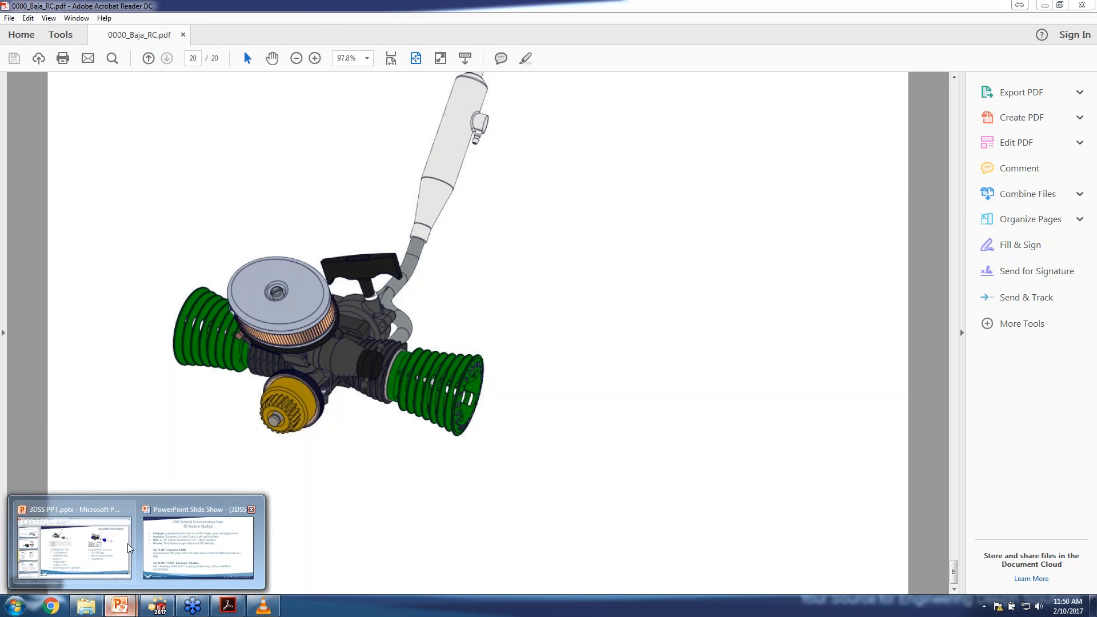
{"action": "left_click", "coordinate": [74, 546]}
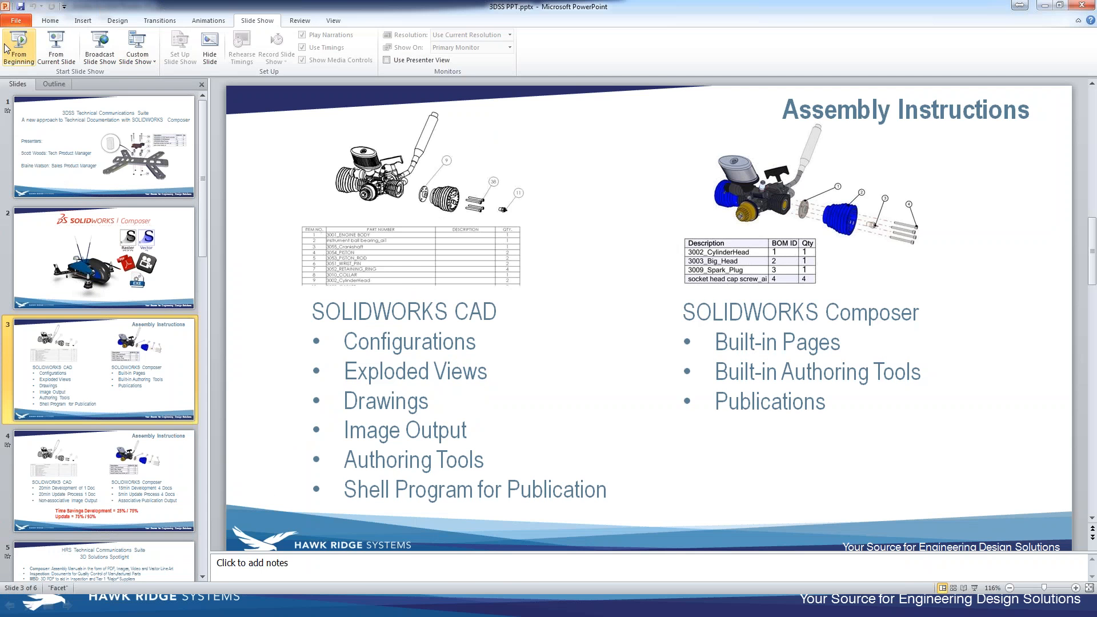
{"action": "left_click", "coordinate": [64, 38]}
{"action": "left_click", "coordinate": [52, 36]}
{"action": "key", "text": "Left"}
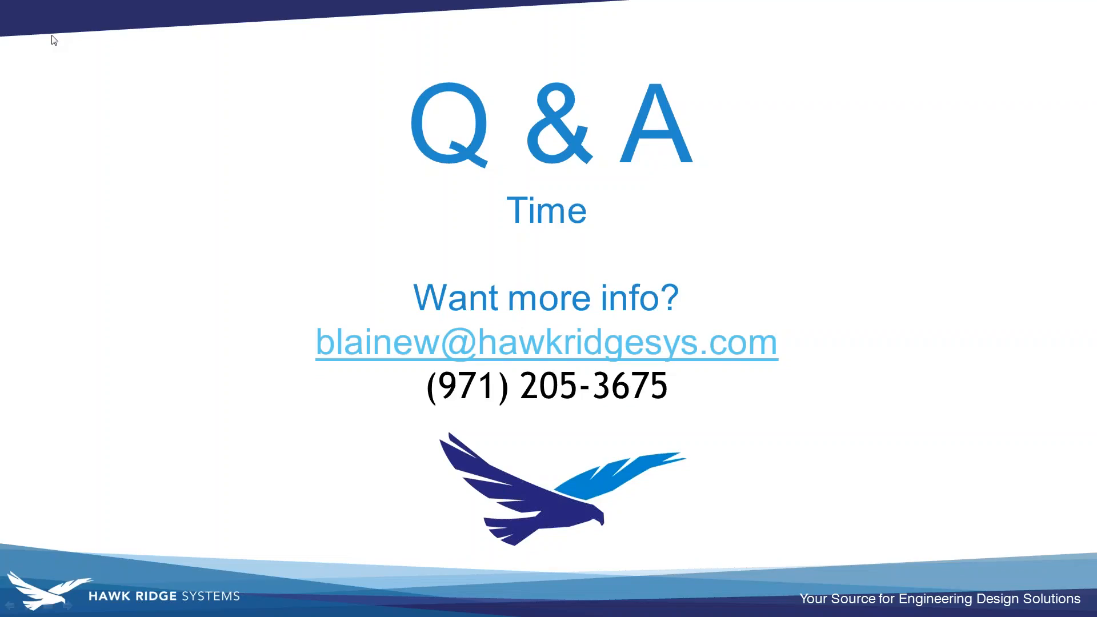